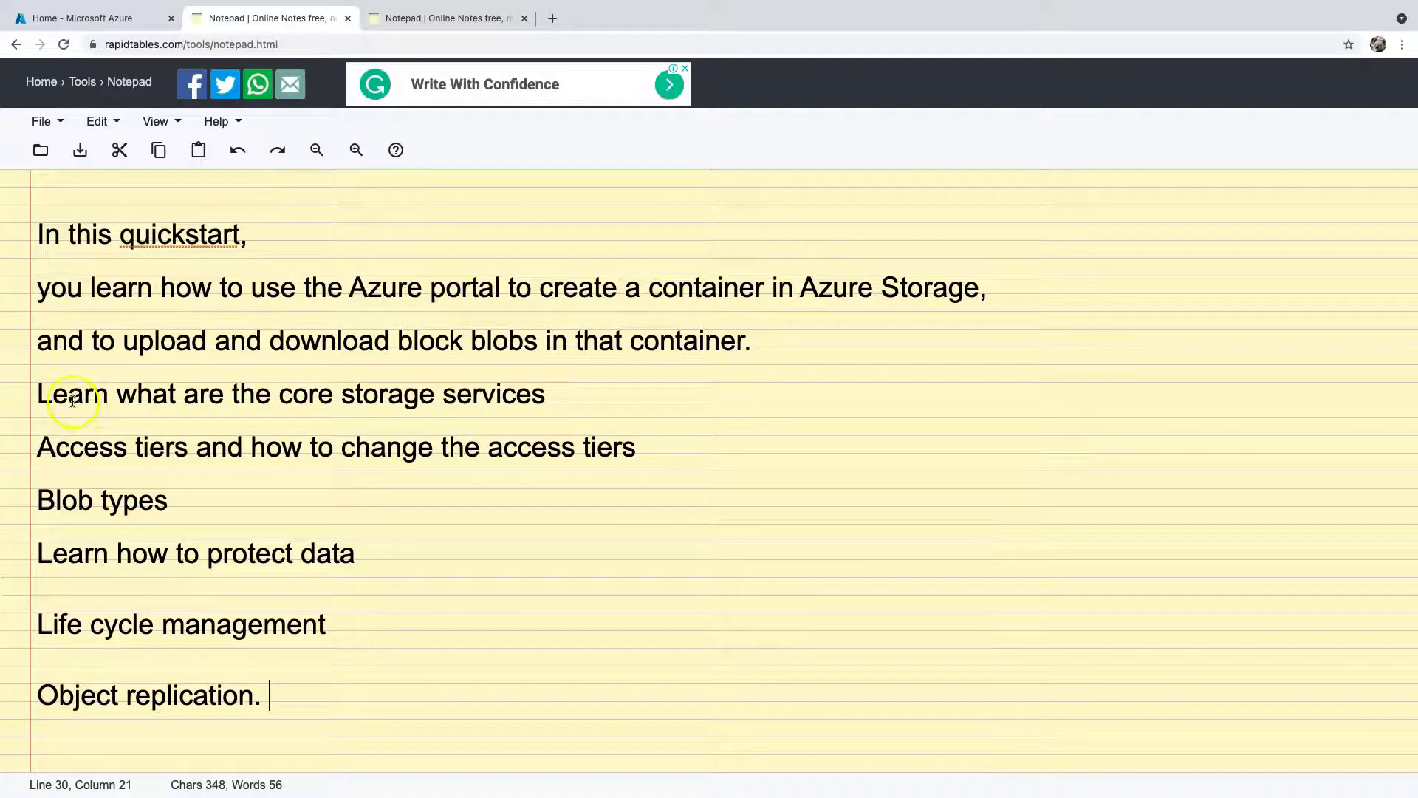
# Step: Review the quickstart topics in the notes, from core storage services through object replication
pyautogui.moveTo(40, 392); pyautogui.dragTo(546, 392)
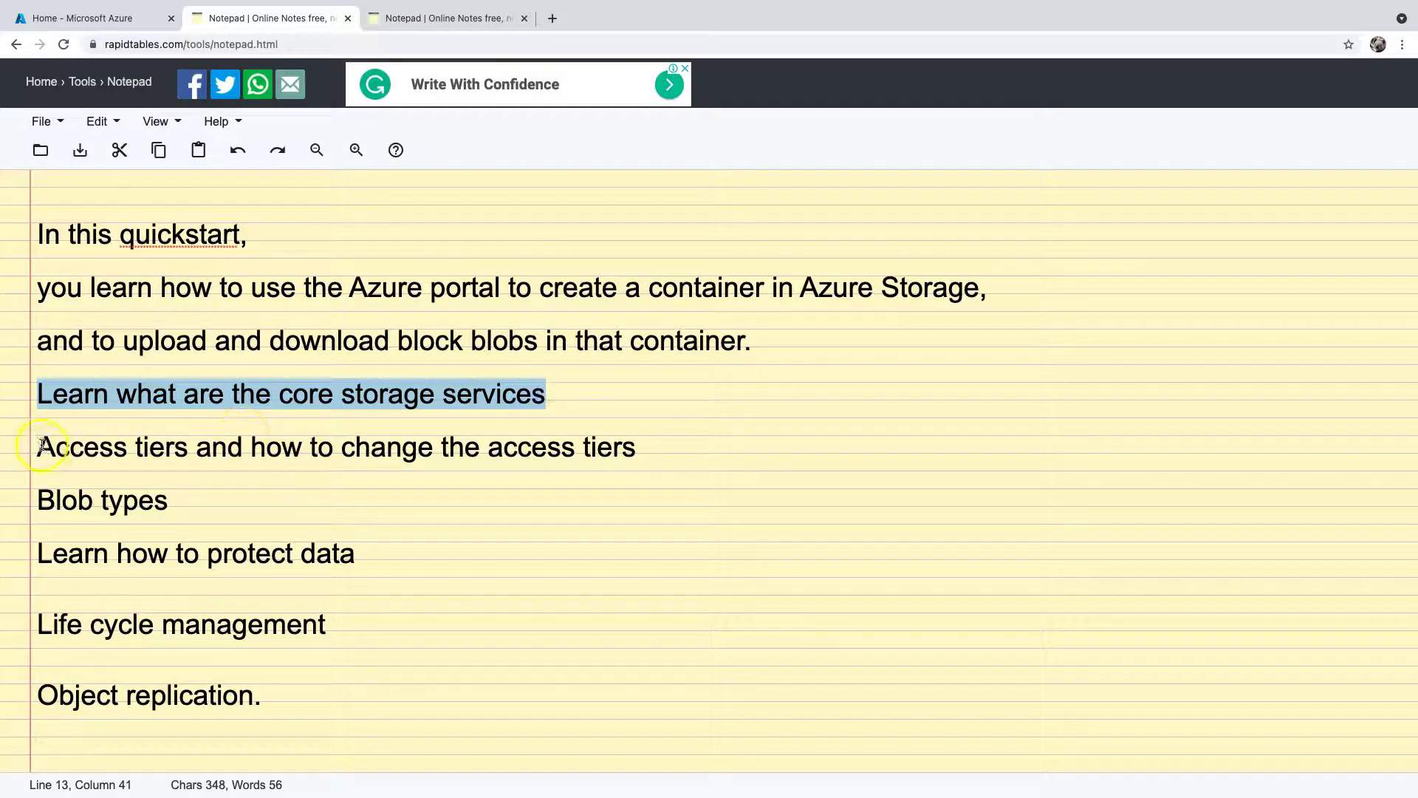
pyautogui.moveTo(38, 441); pyautogui.dragTo(641, 442)
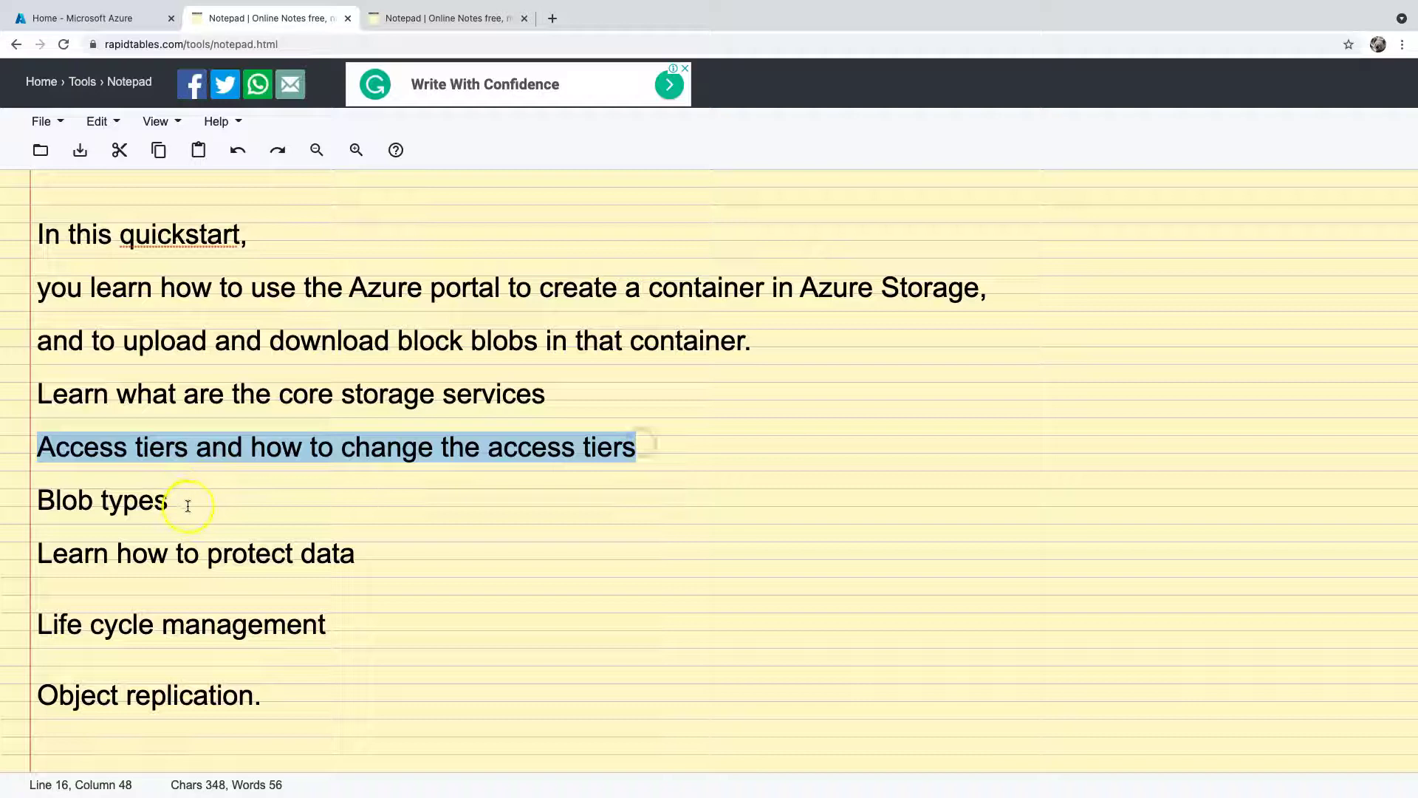
pyautogui.moveTo(186, 502); pyautogui.dragTo(35, 502)
pyautogui.click(397, 554)
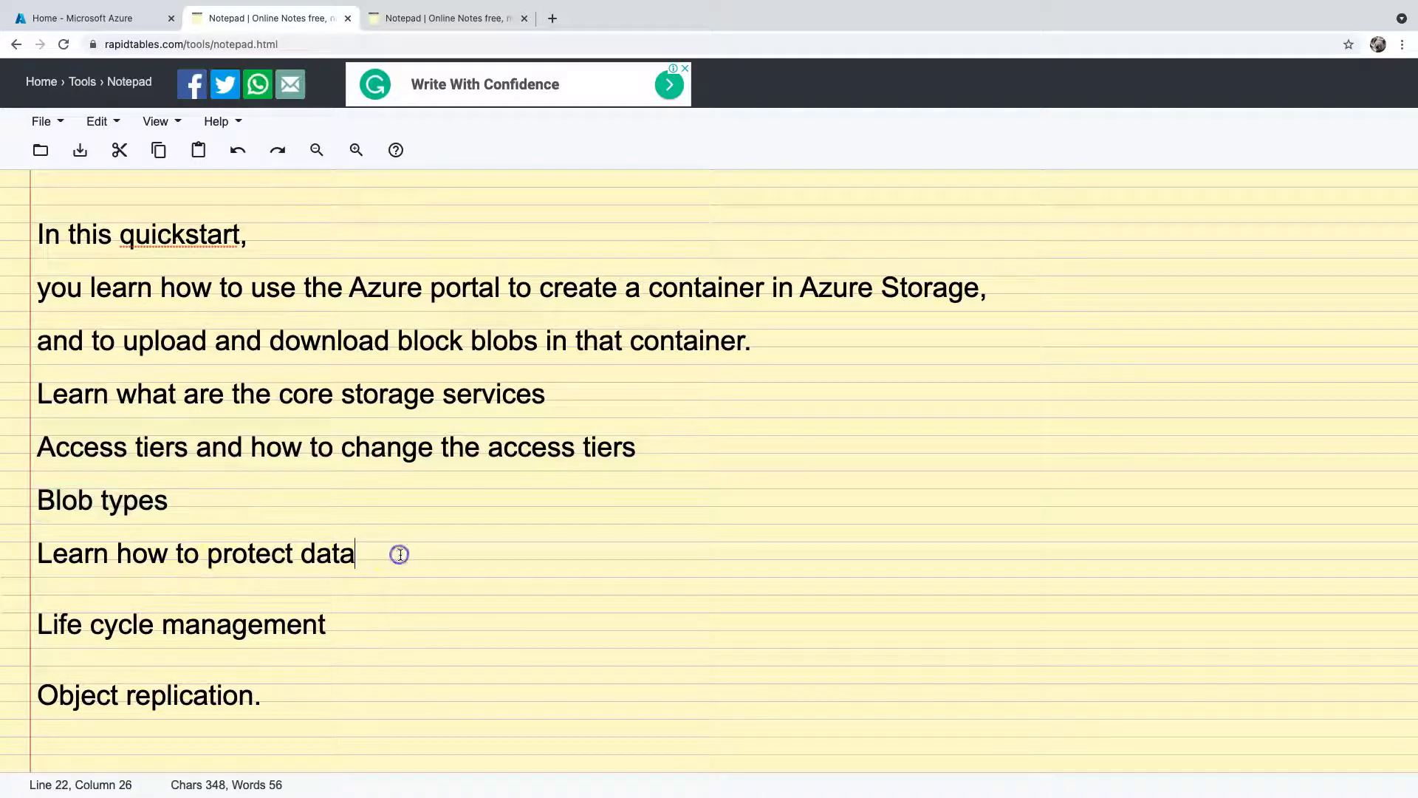
pyautogui.moveTo(349, 557); pyautogui.dragTo(35, 555)
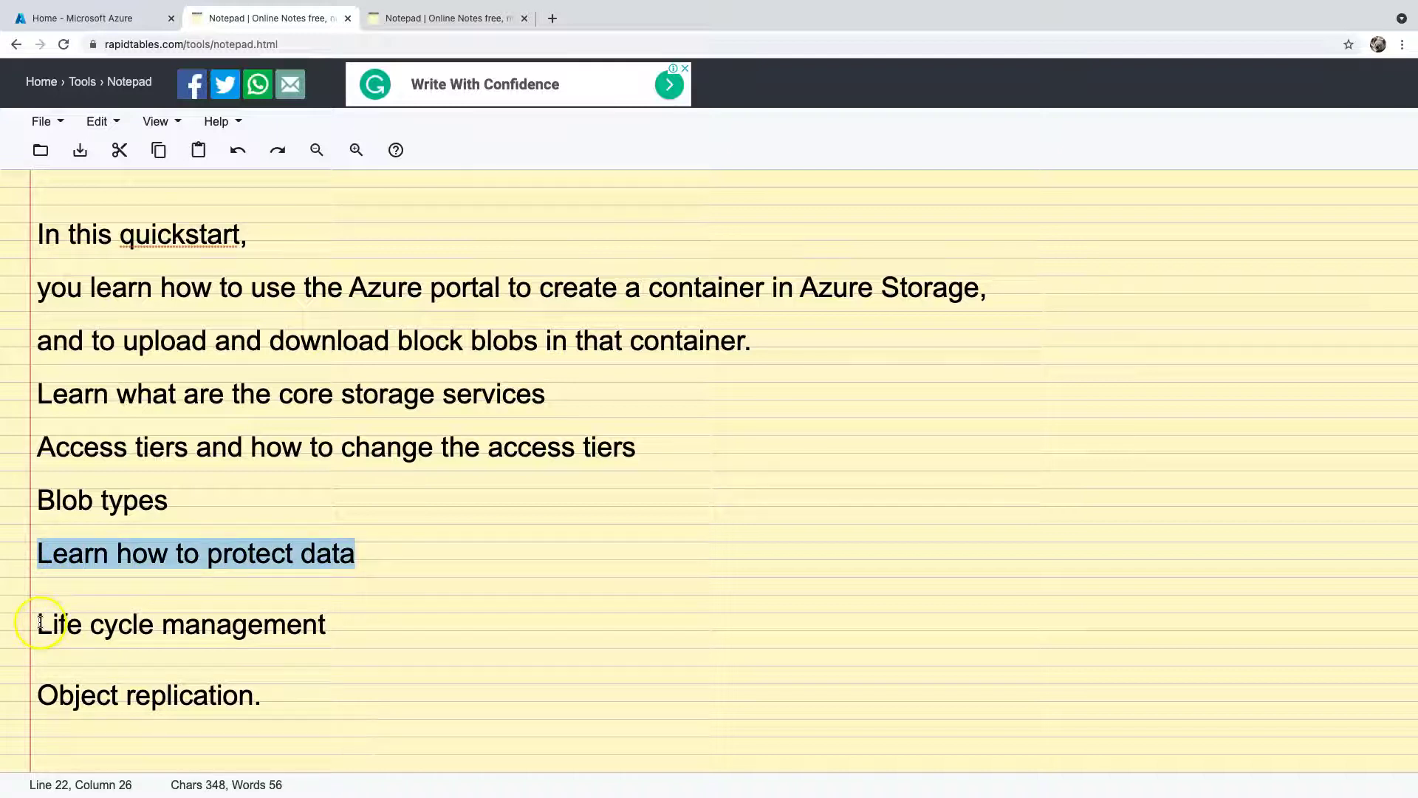
pyautogui.moveTo(37, 619); pyautogui.dragTo(388, 629)
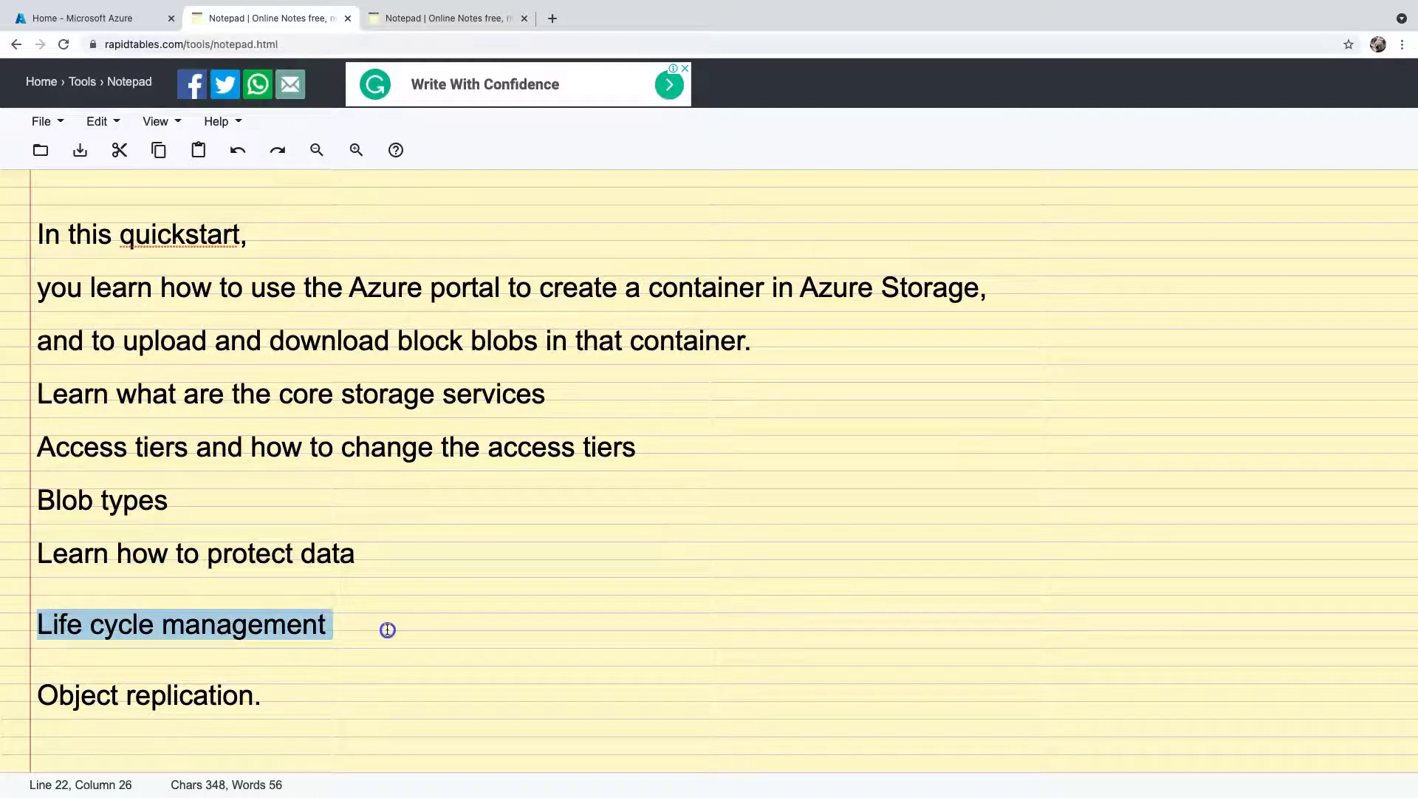
pyautogui.moveTo(281, 696); pyautogui.dragTo(38, 695)
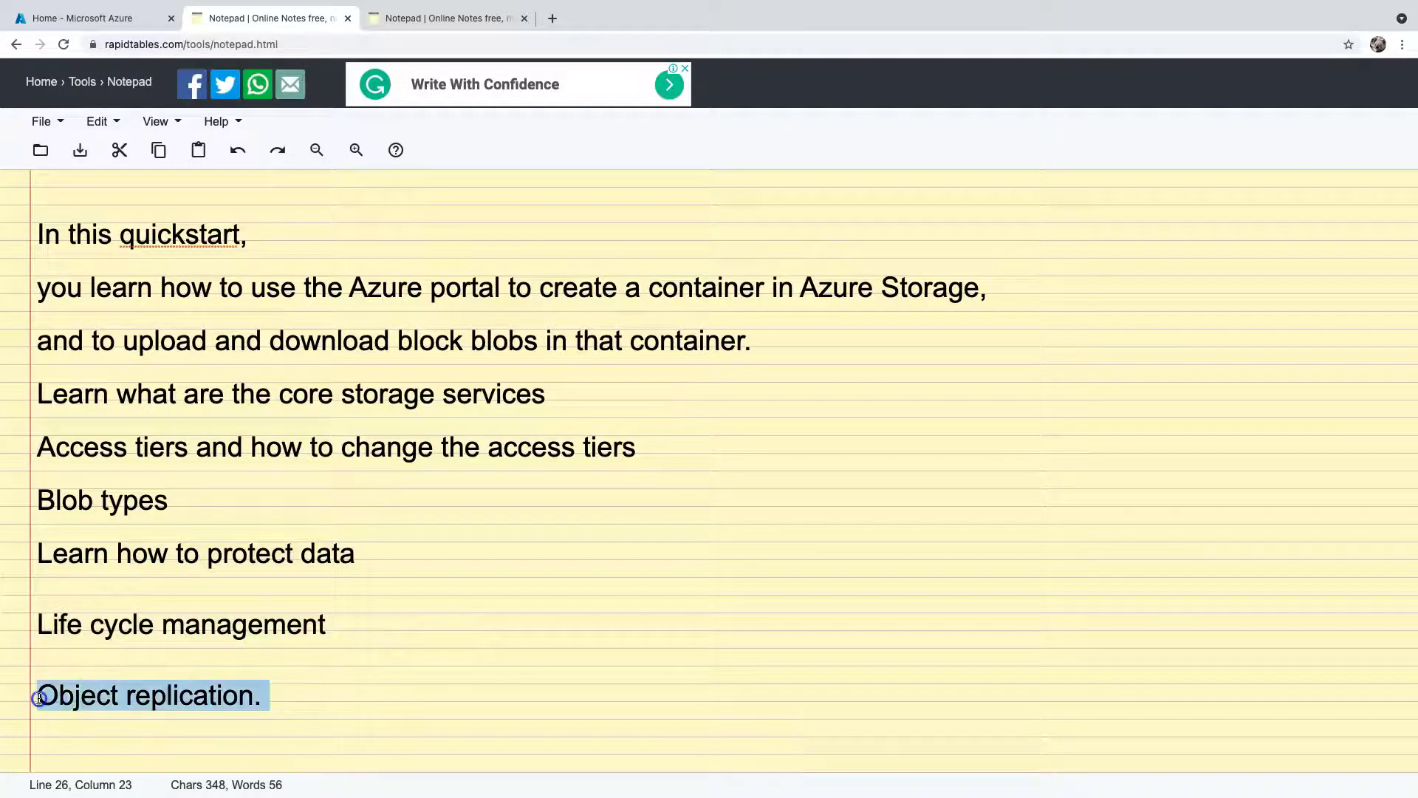
pyautogui.click(310, 694)
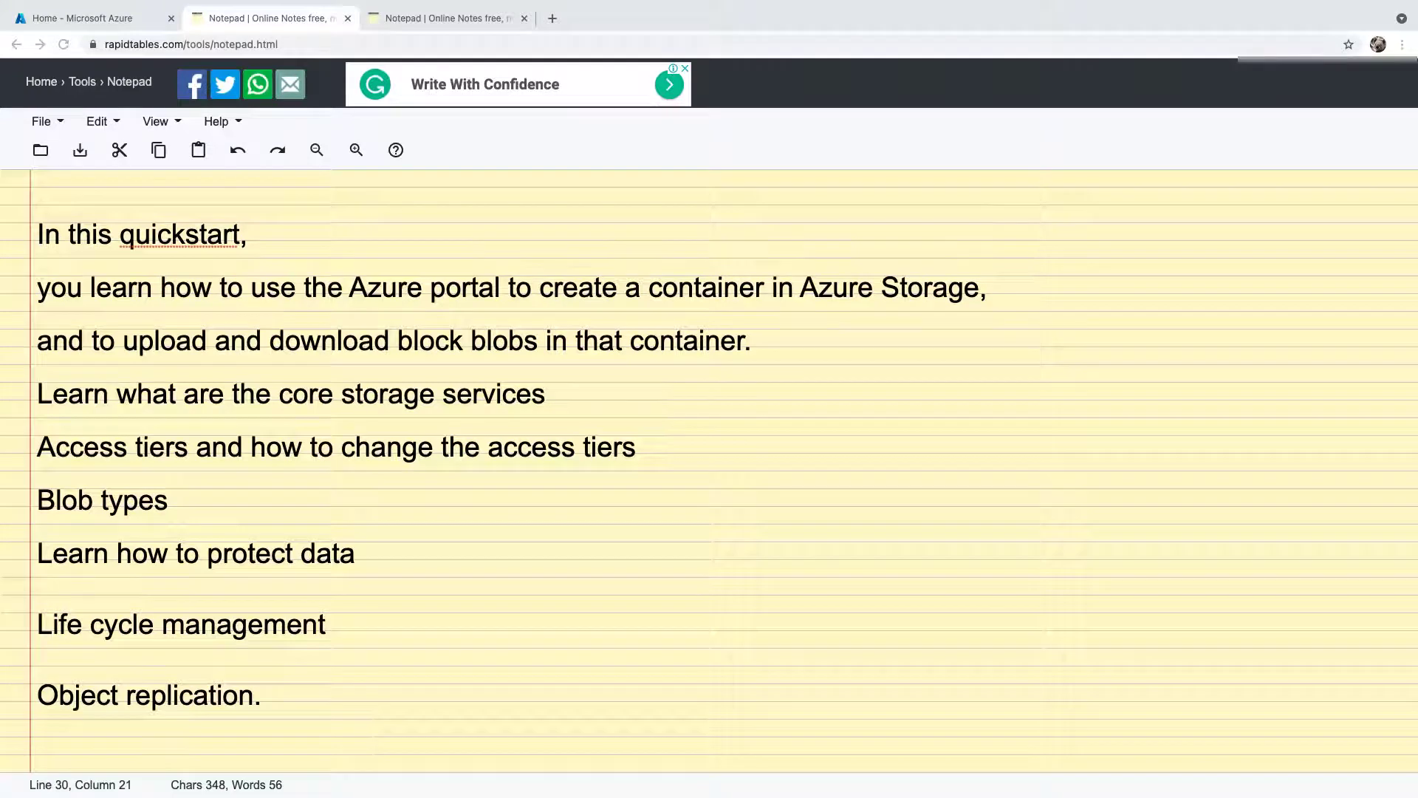
# Step: Switch to the Azure portal home page and preview the Storage accounts service summary
pyautogui.click(122, 20)
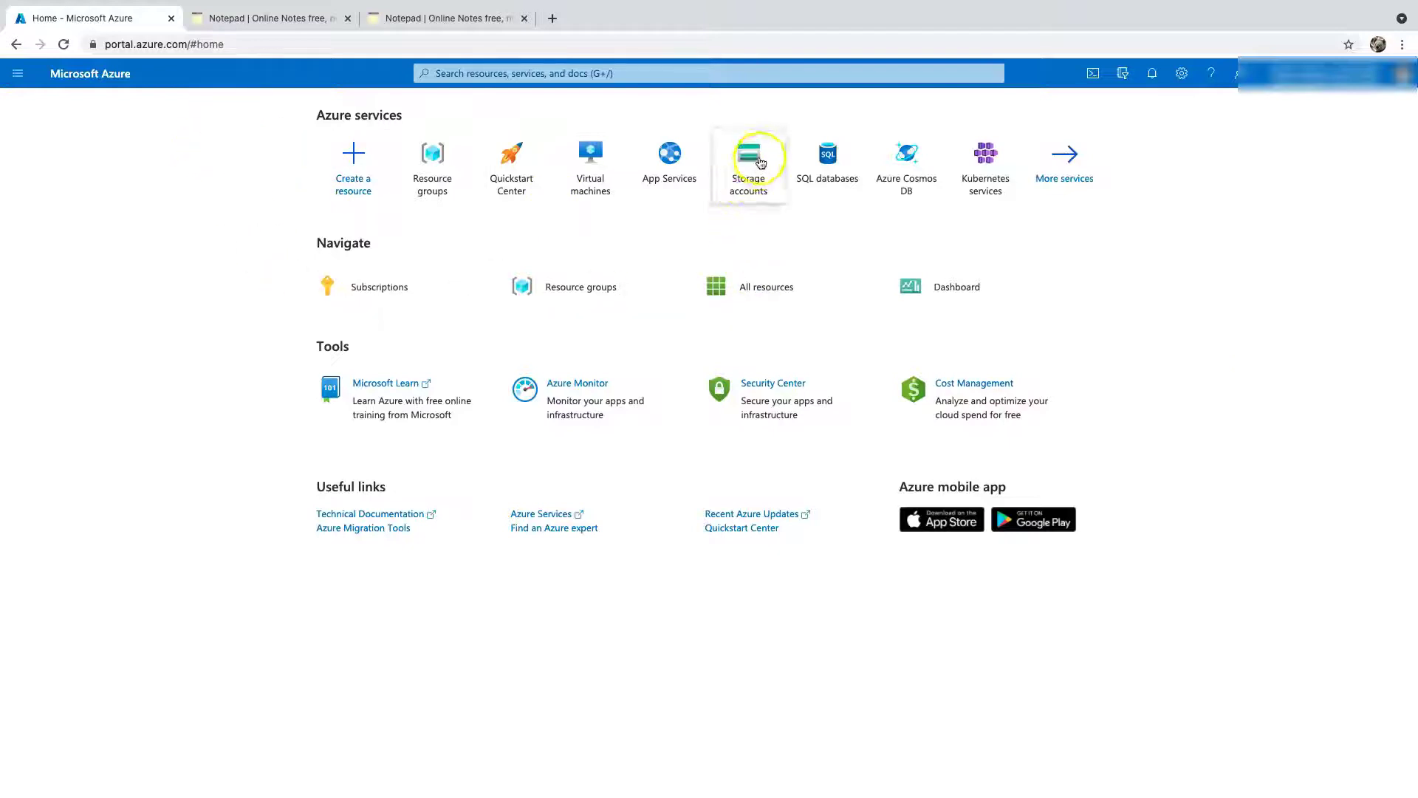
pyautogui.moveTo(760, 161)
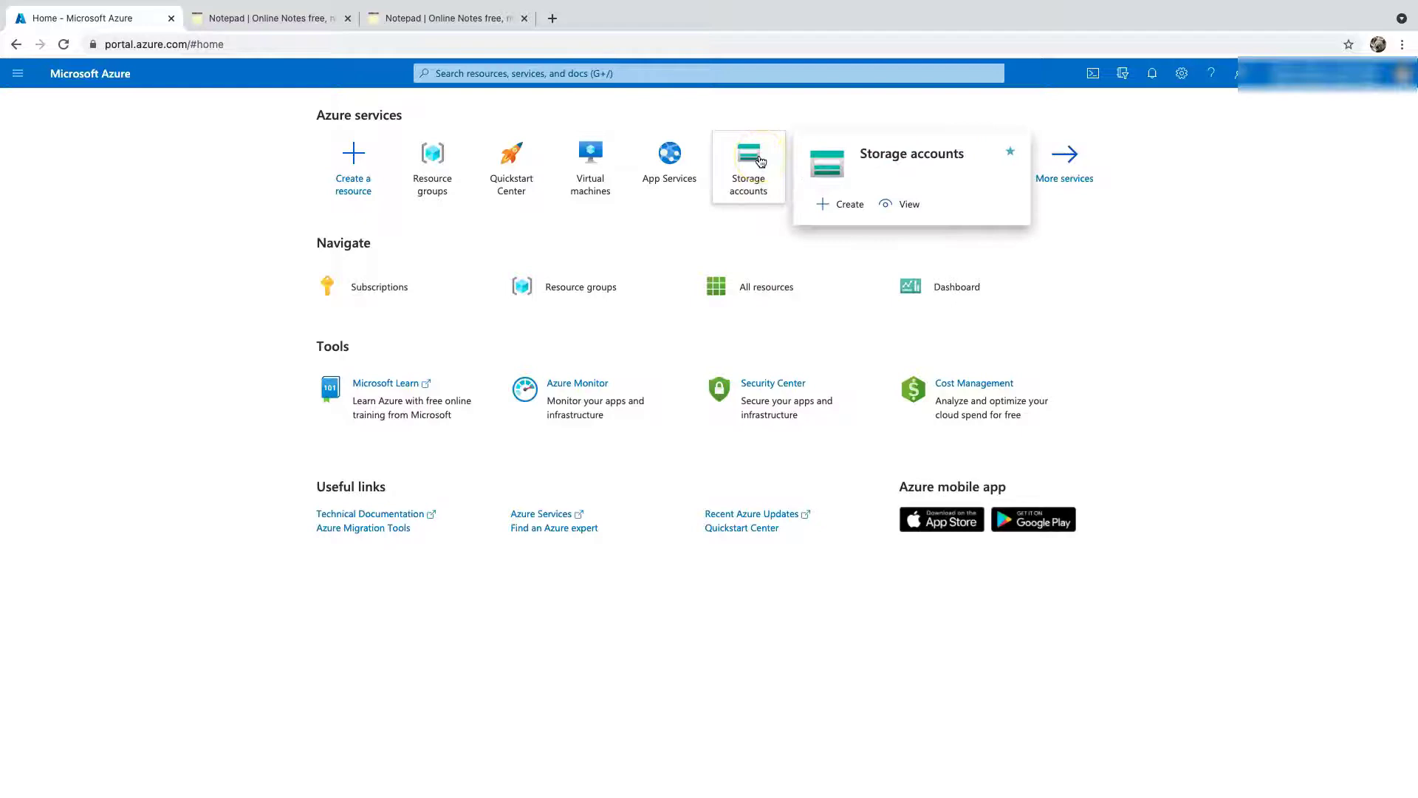
pyautogui.click(747, 159)
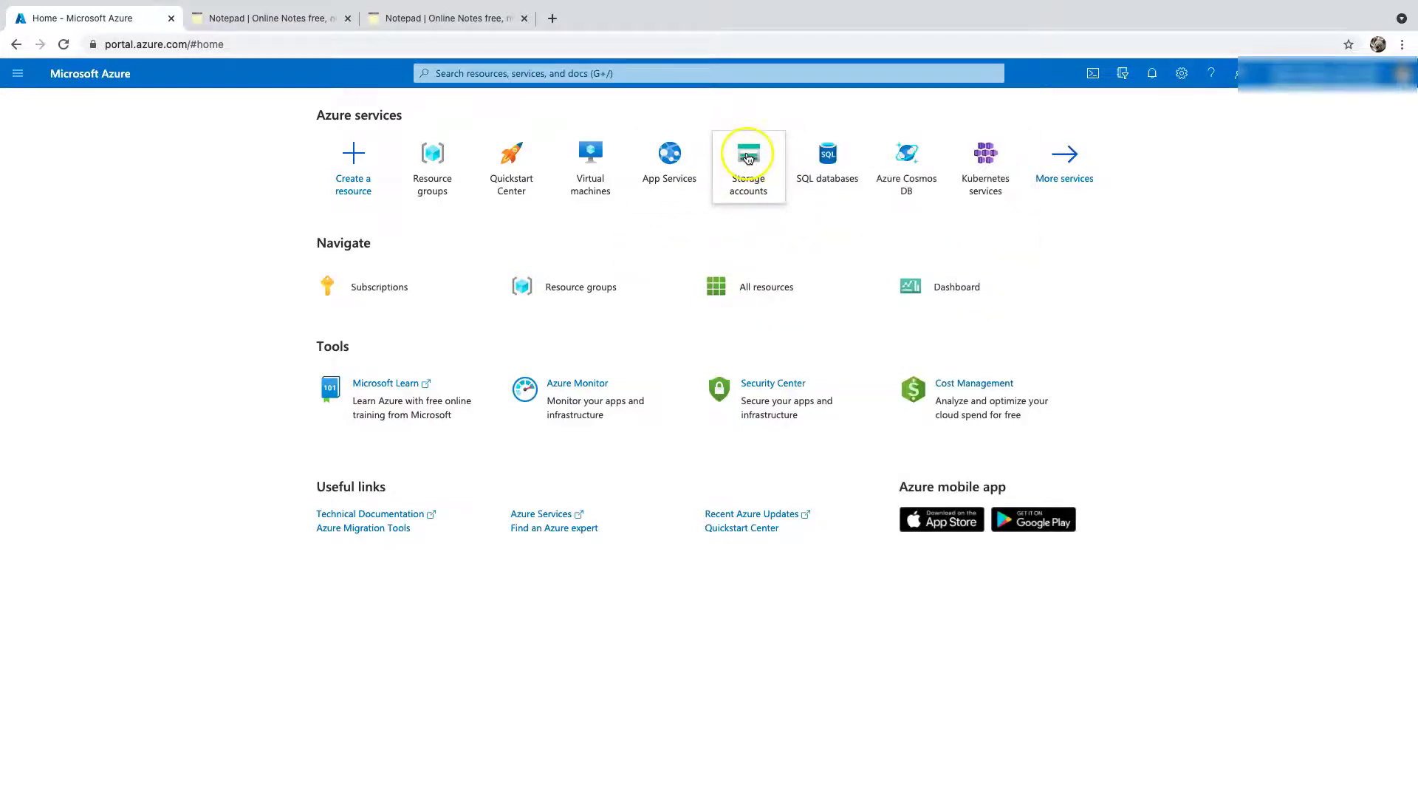
pyautogui.moveTo(747, 159)
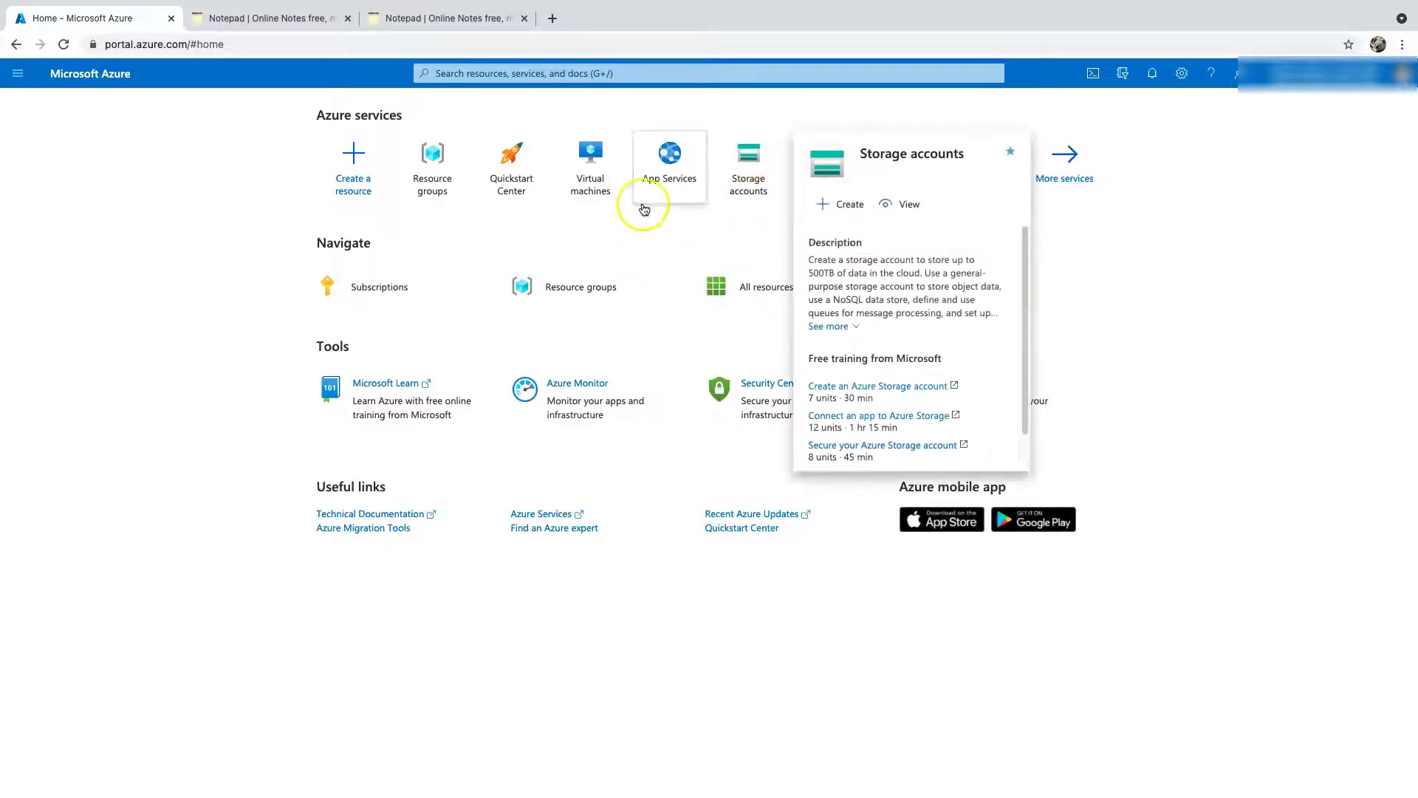
pyautogui.click(570, 274)
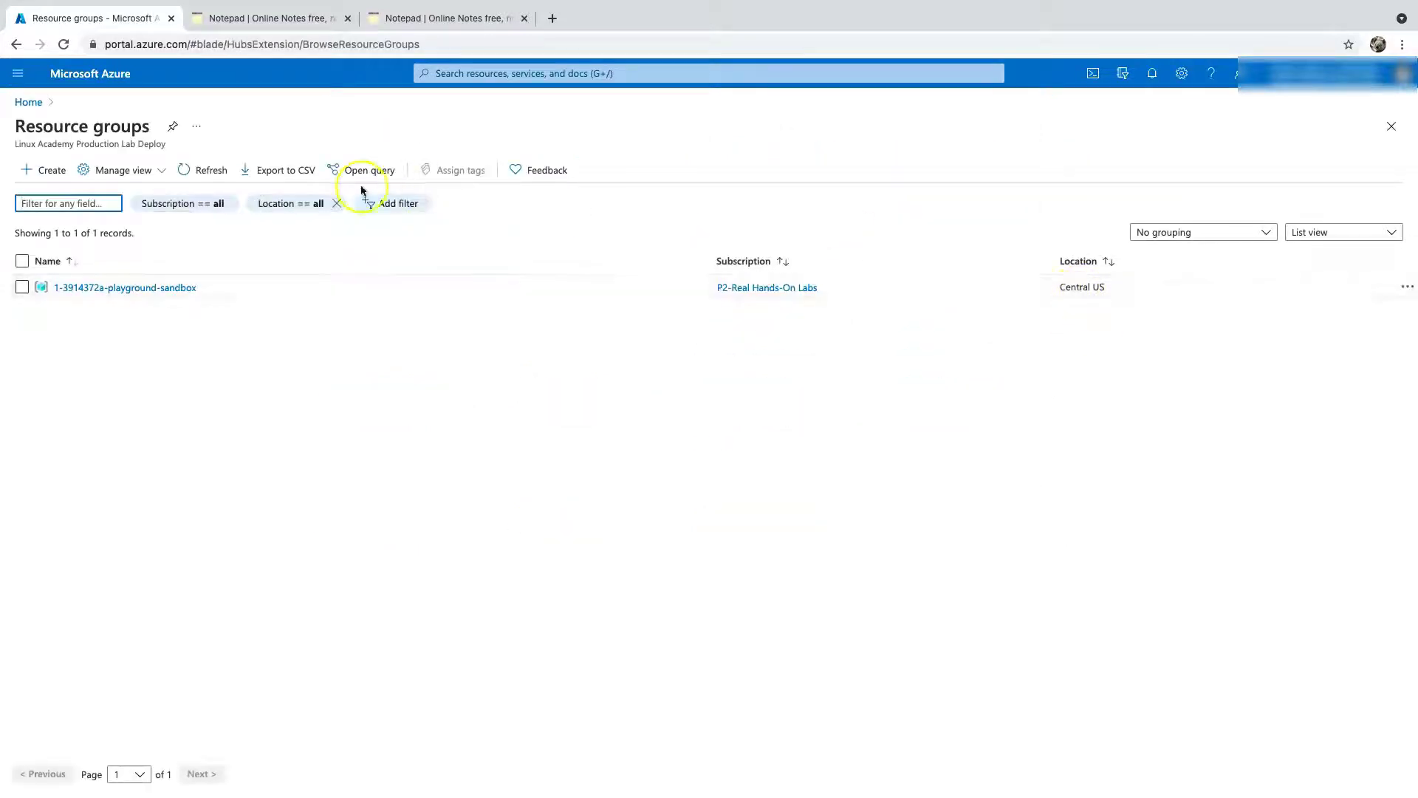
pyautogui.click(34, 103)
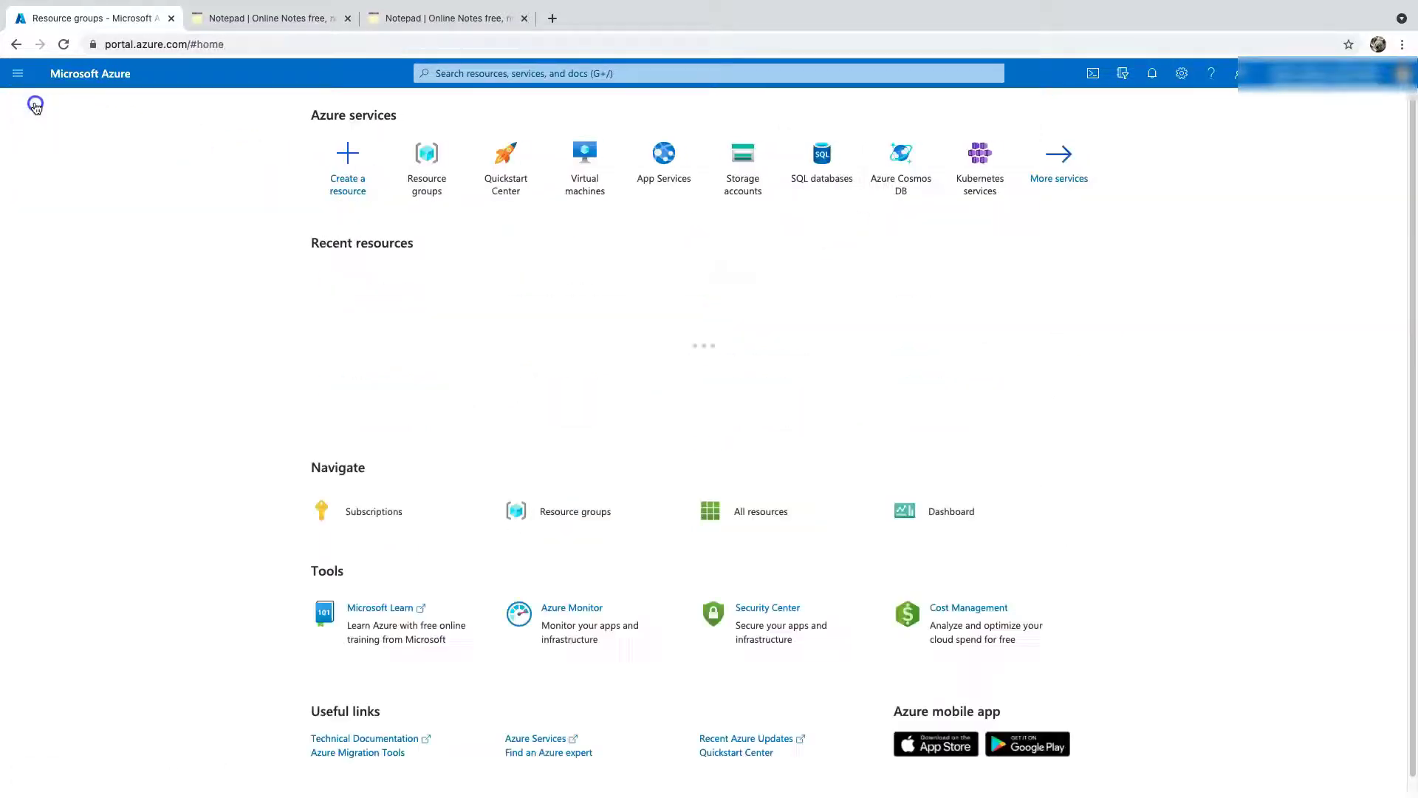
pyautogui.click(749, 159)
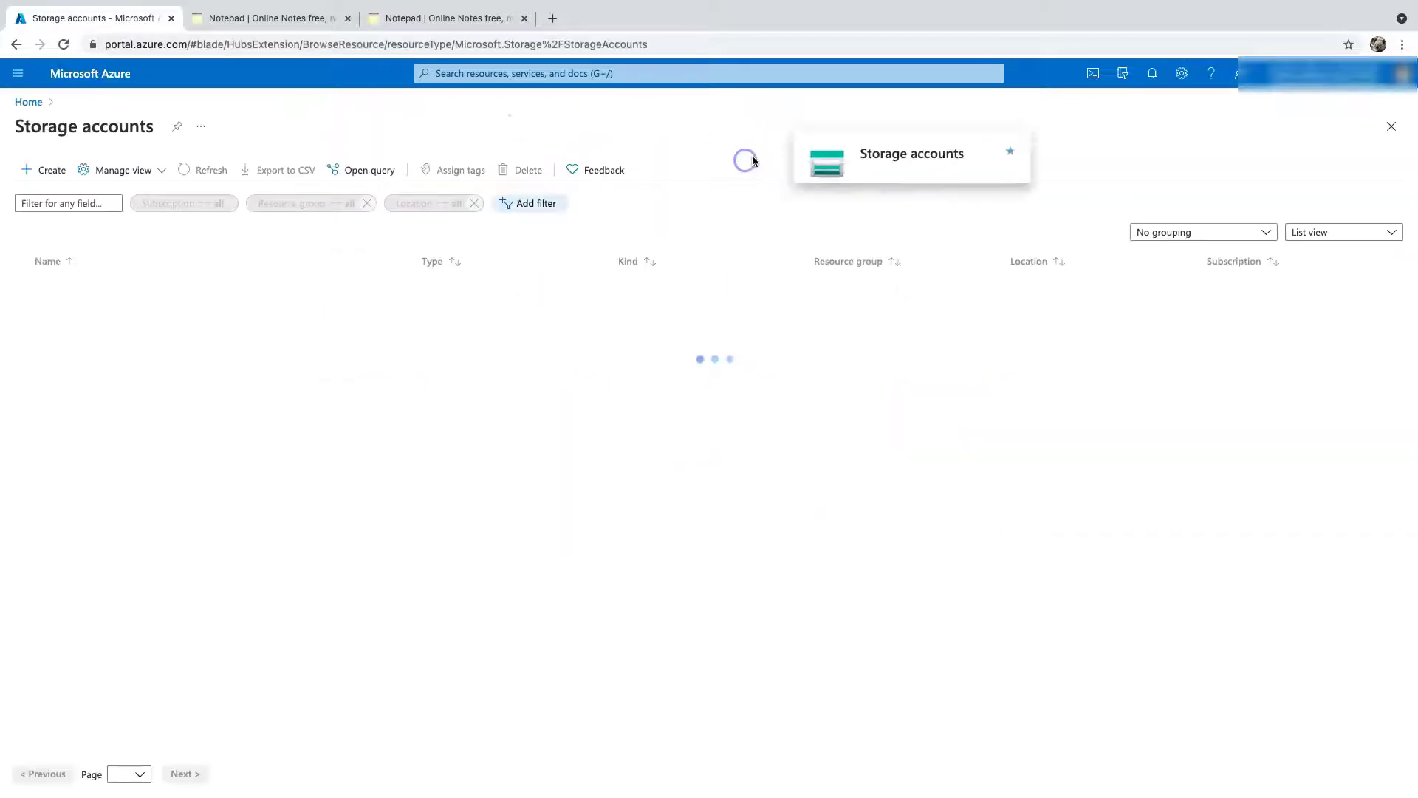
pyautogui.click(42, 172)
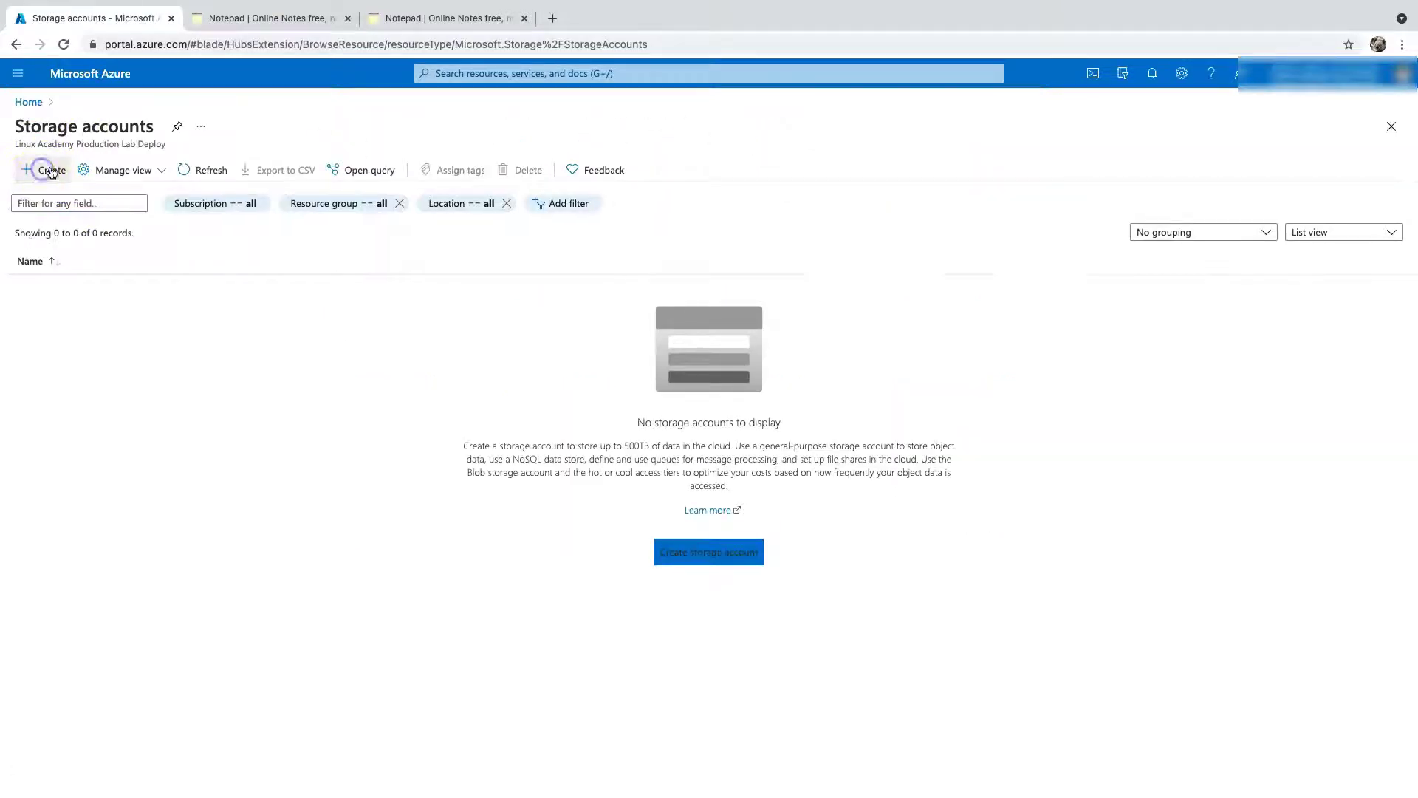
pyautogui.click(30, 102)
# Step: Search the portal for "storage", open the Storage accounts service and start creating a new storage account
pyautogui.click(586, 74)
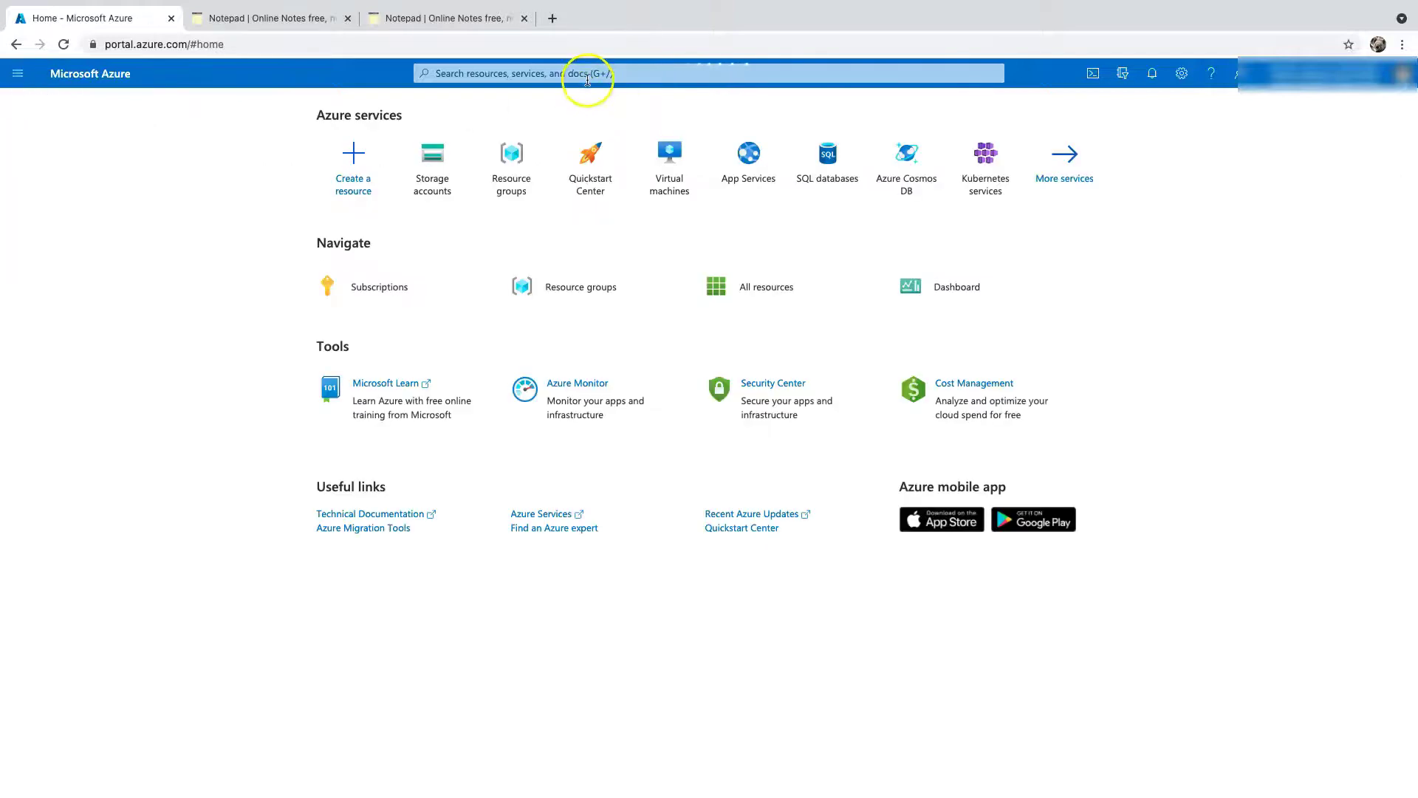
pyautogui.write('sto')
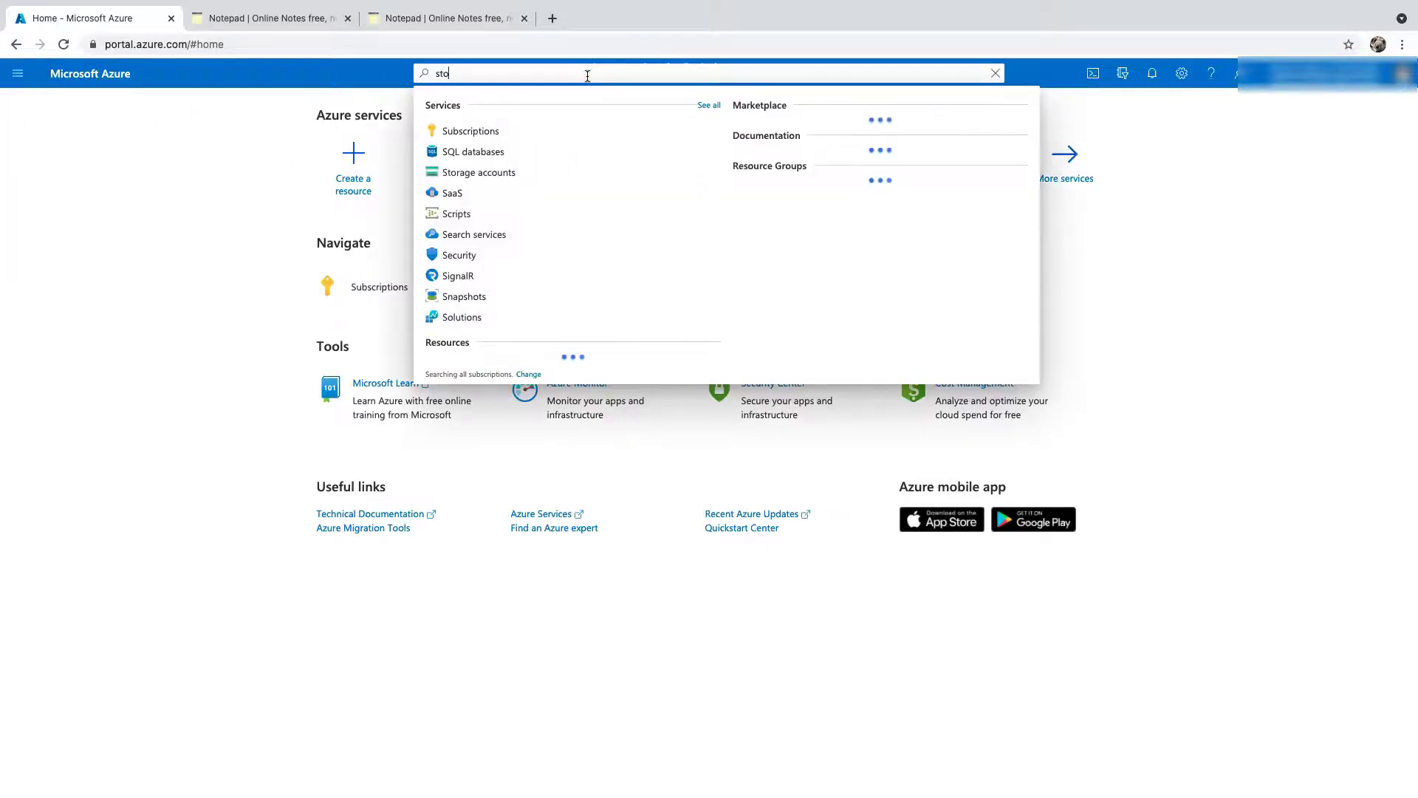
pyautogui.write('rage')
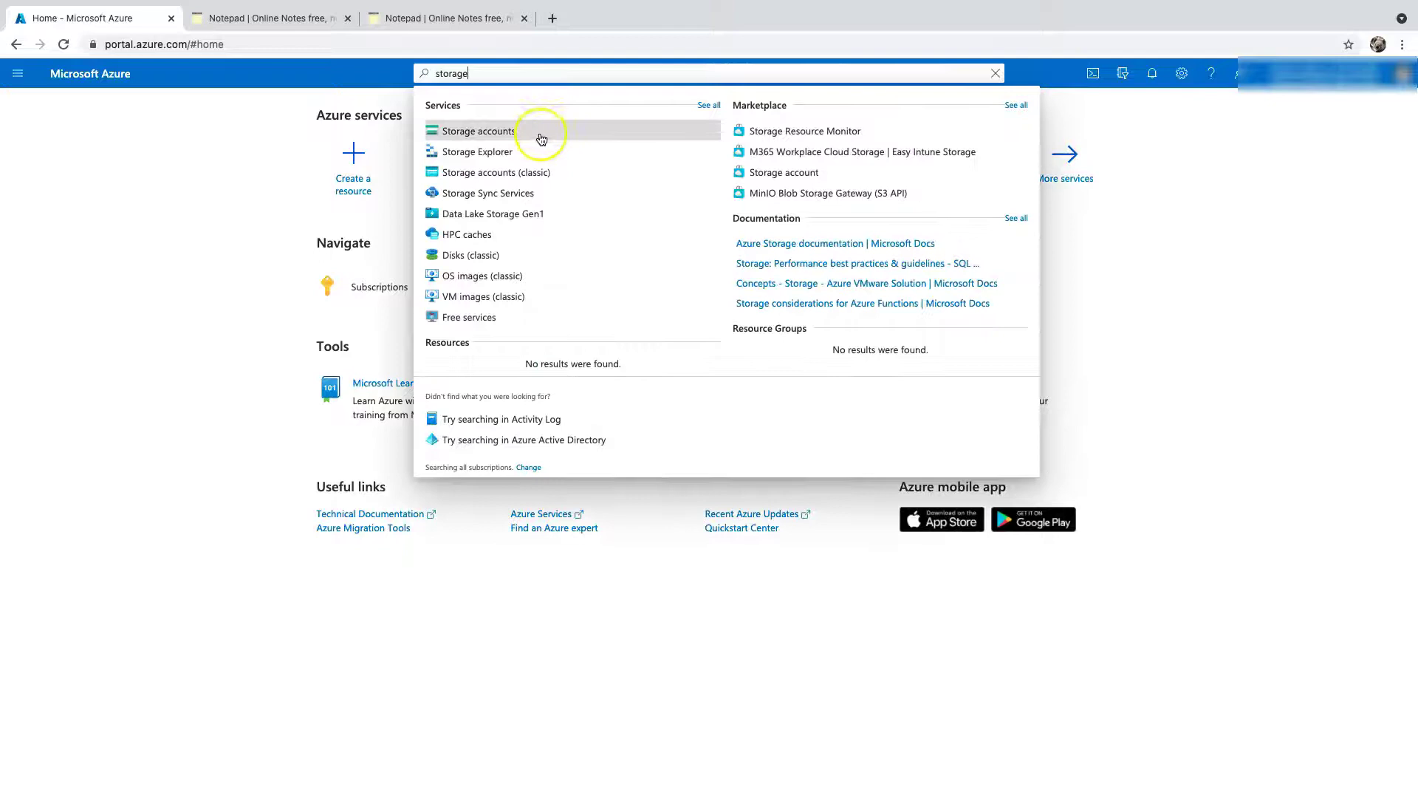
pyautogui.click(542, 135)
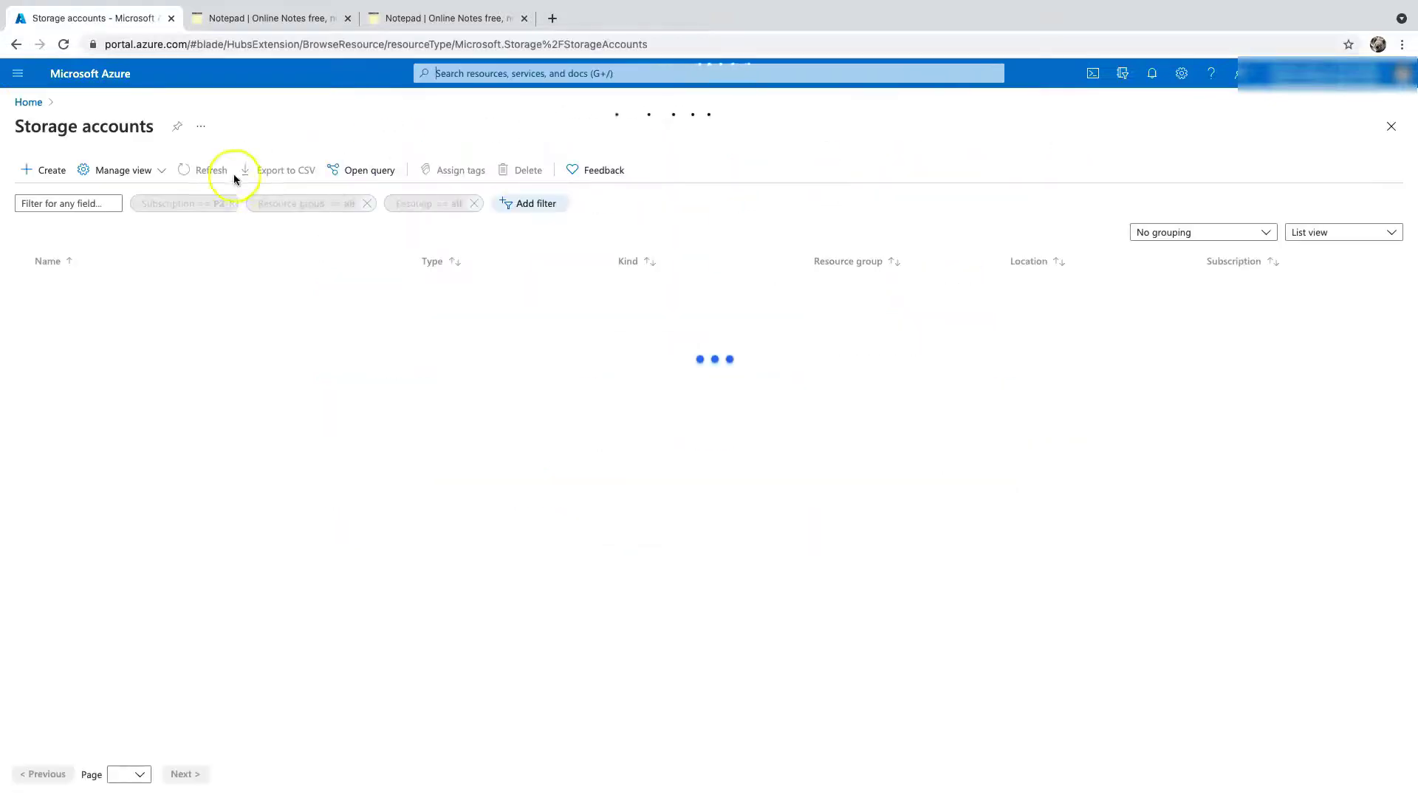
pyautogui.click(46, 171)
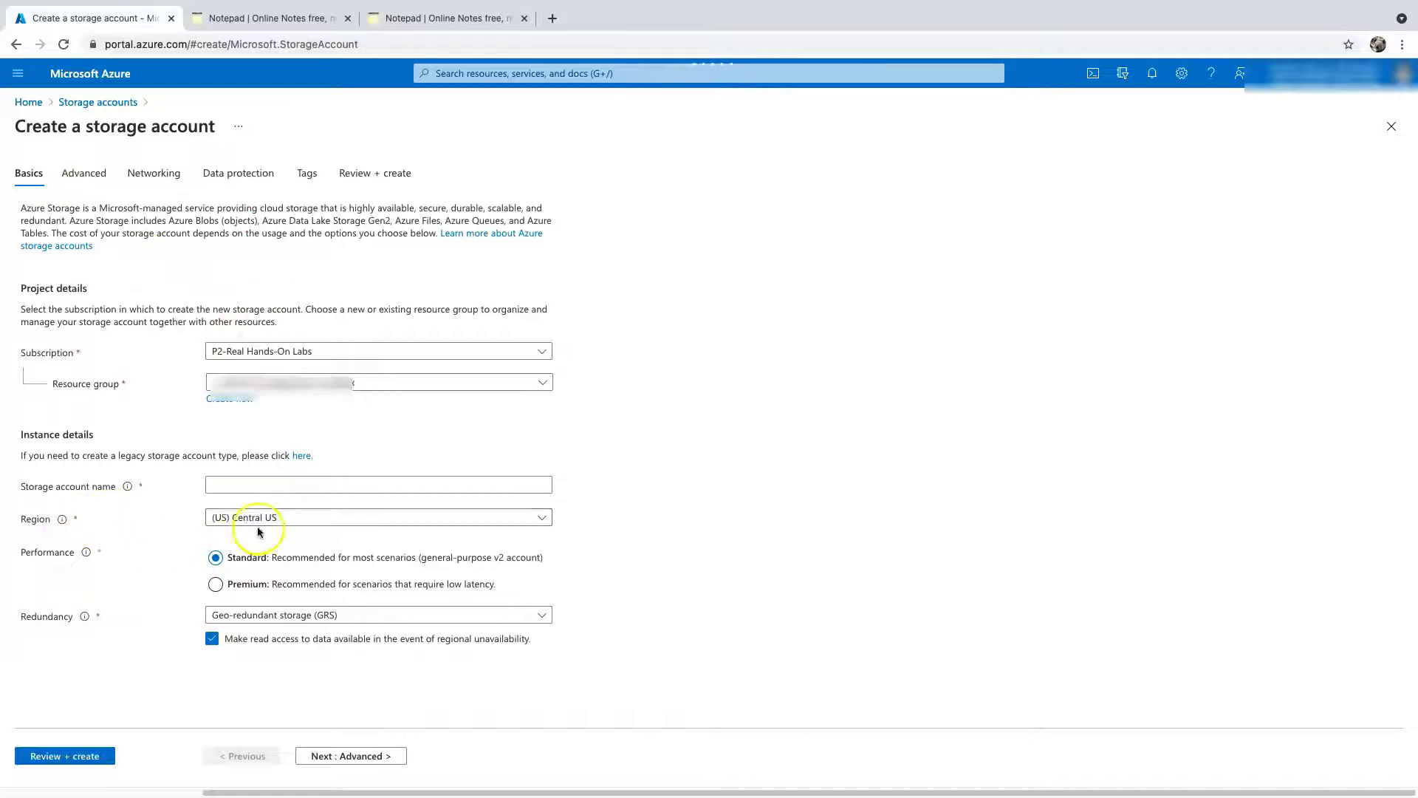
# Step: Try to name the new storage account "example" and clear the name again
pyautogui.click(273, 484)
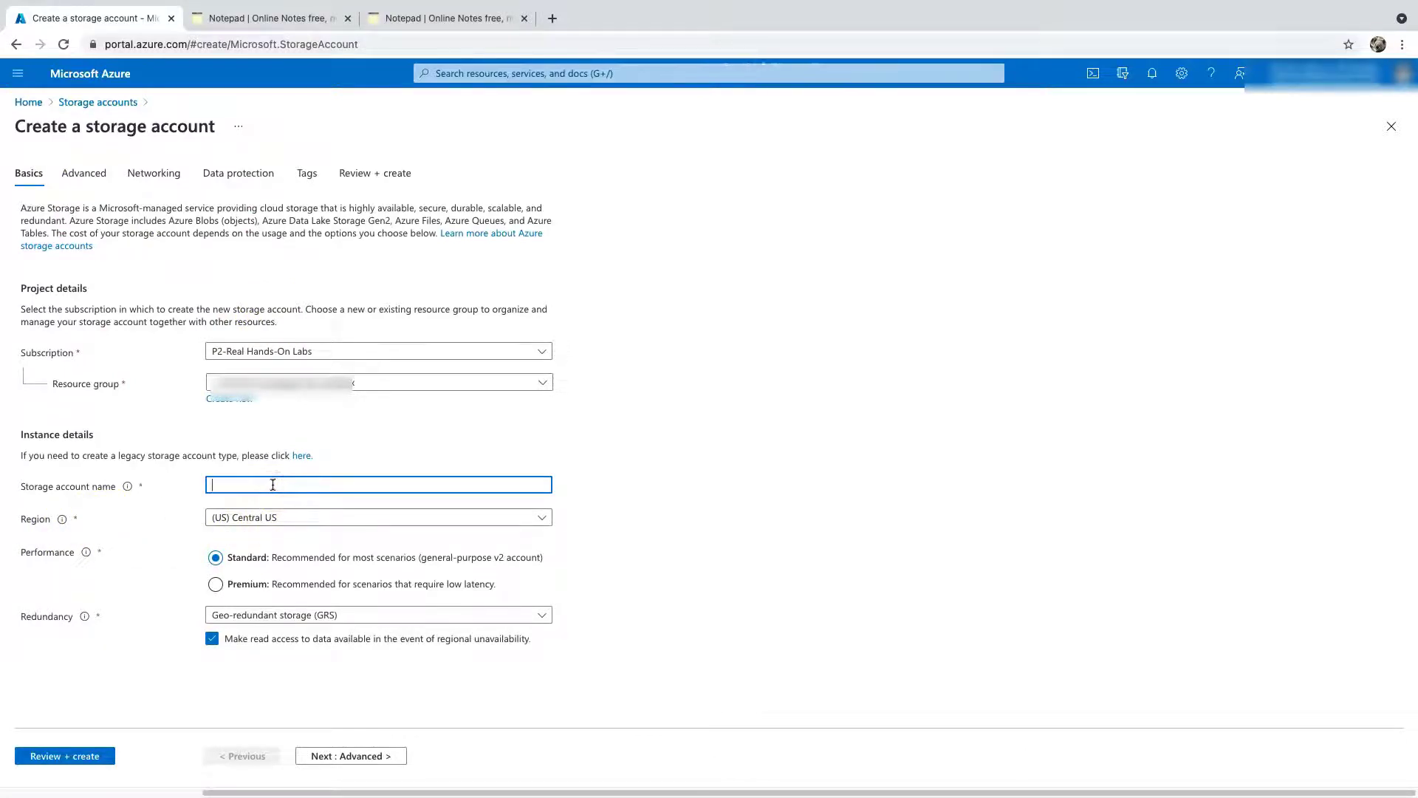
pyautogui.write('example')
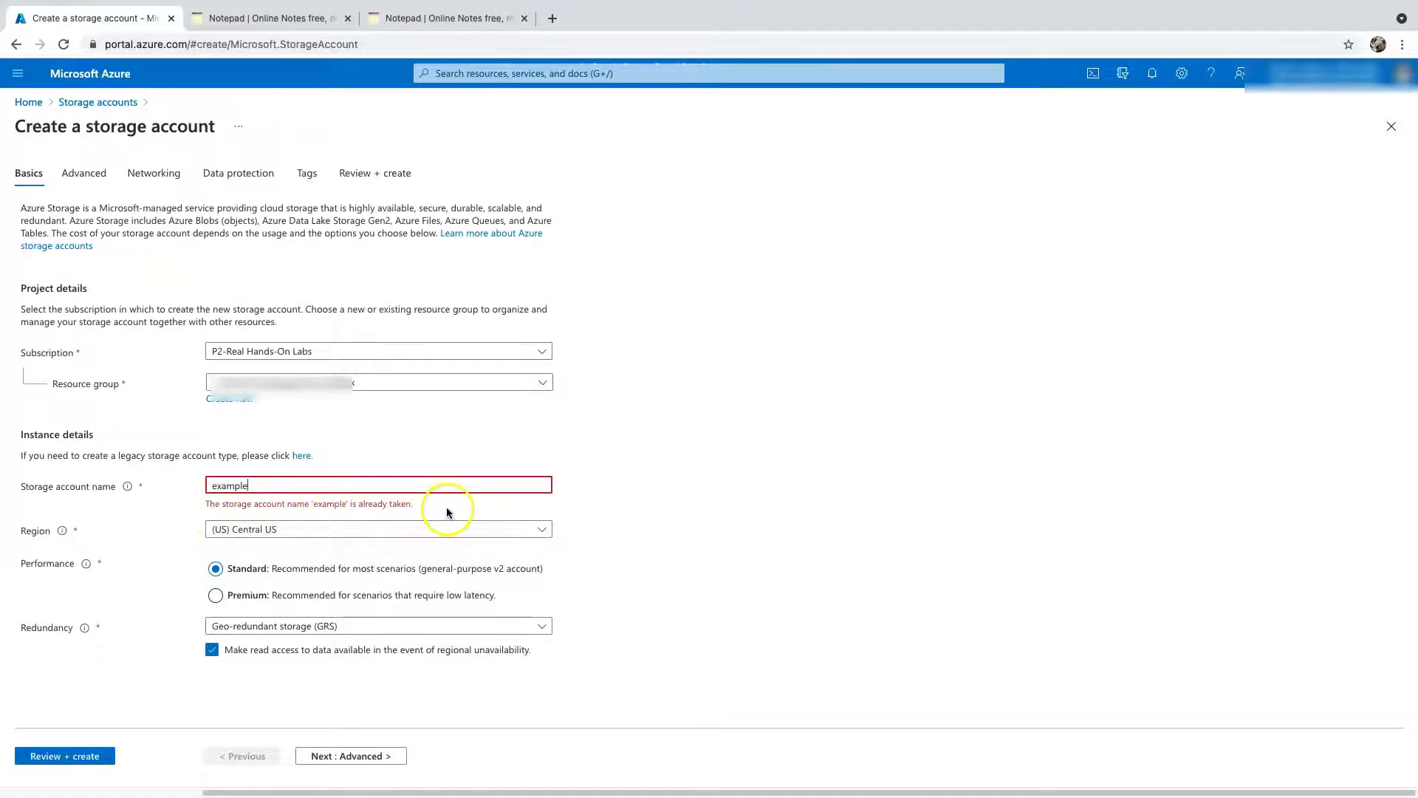
pyautogui.moveTo(202, 482); pyautogui.dragTo(505, 475)
pyautogui.press('BackSpace')
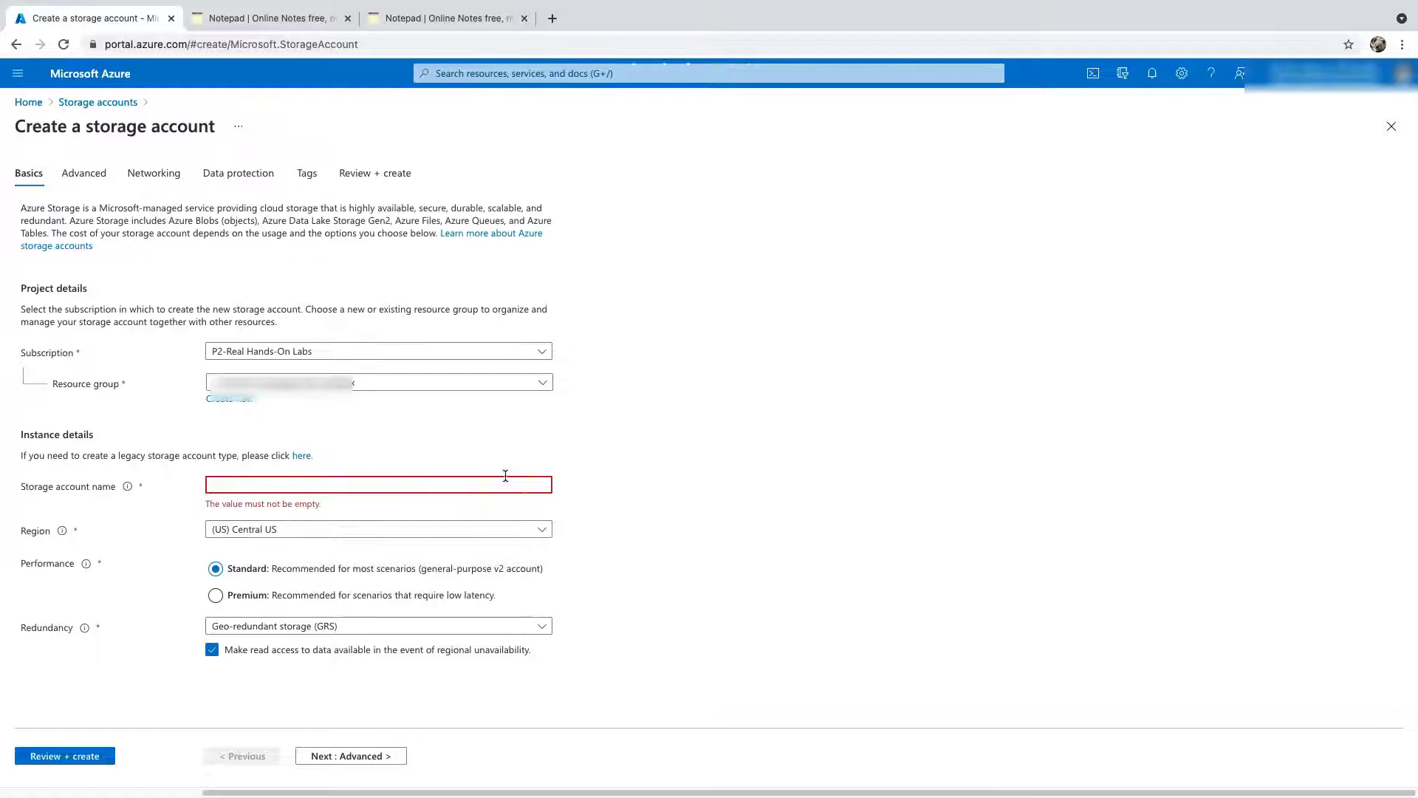
# Step: Name the storage account "centraluscustomerdata100" and choose Geo-redundant storage (GRS) as its redundancy
pyautogui.write('central')
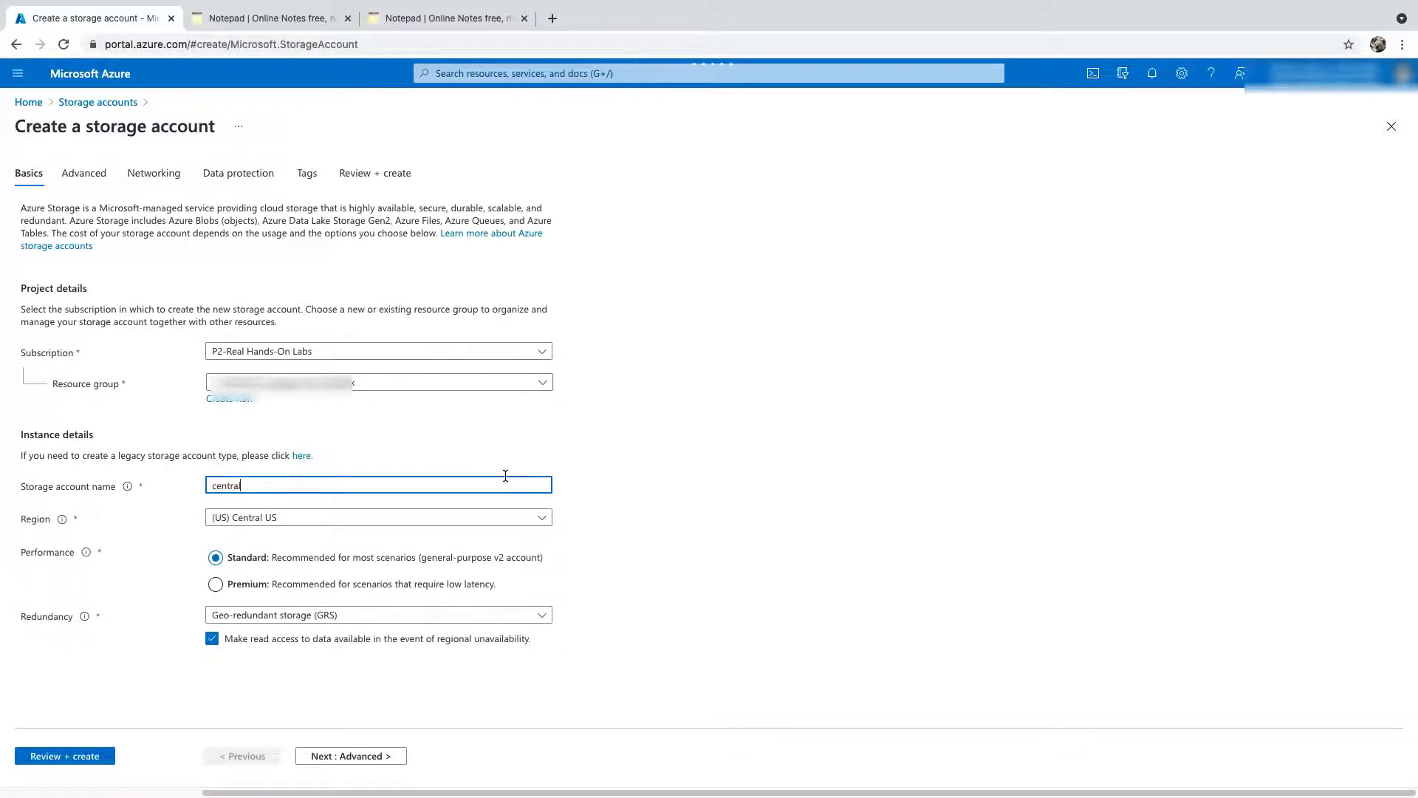
pyautogui.write('us')
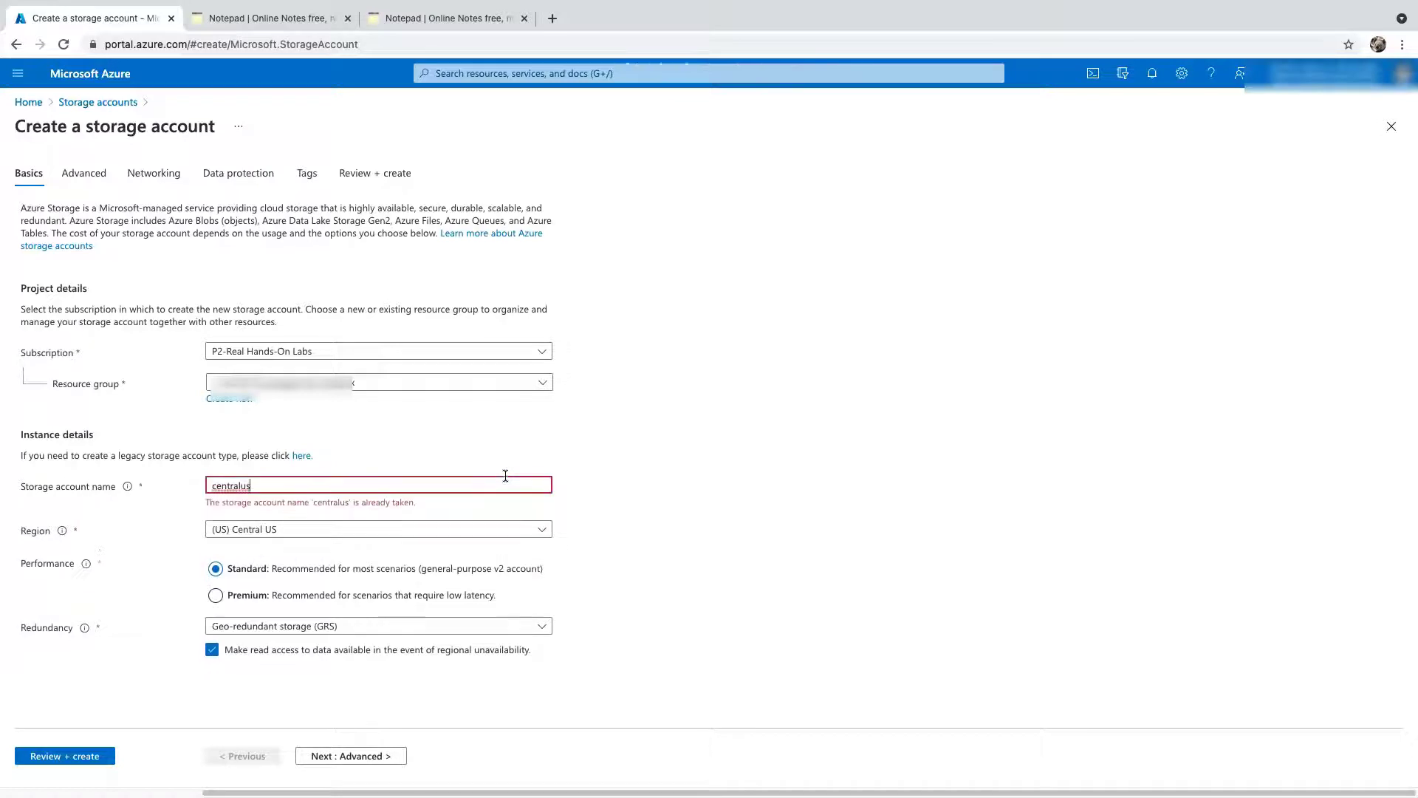
pyautogui.write('customerdata100')
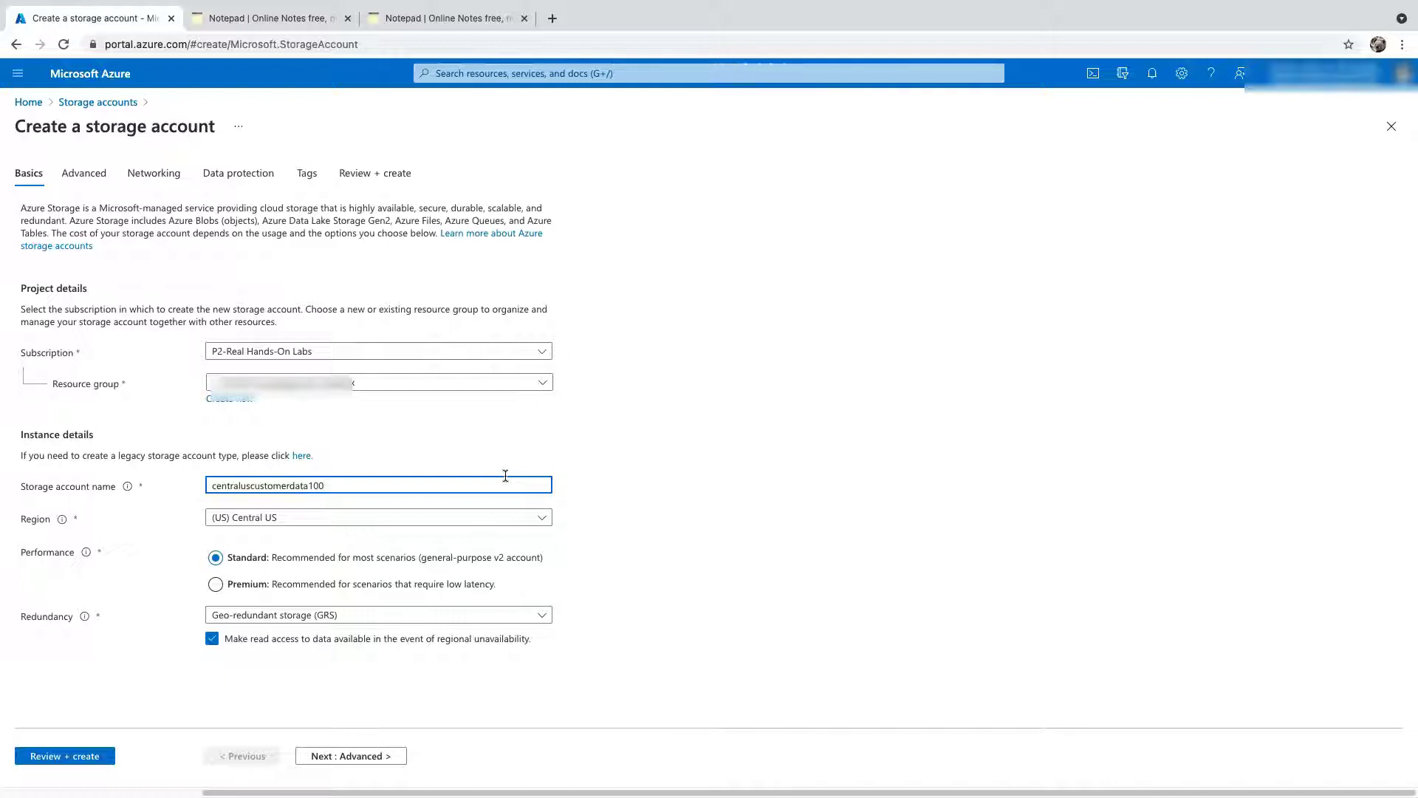
pyautogui.doubleClick(505, 475)
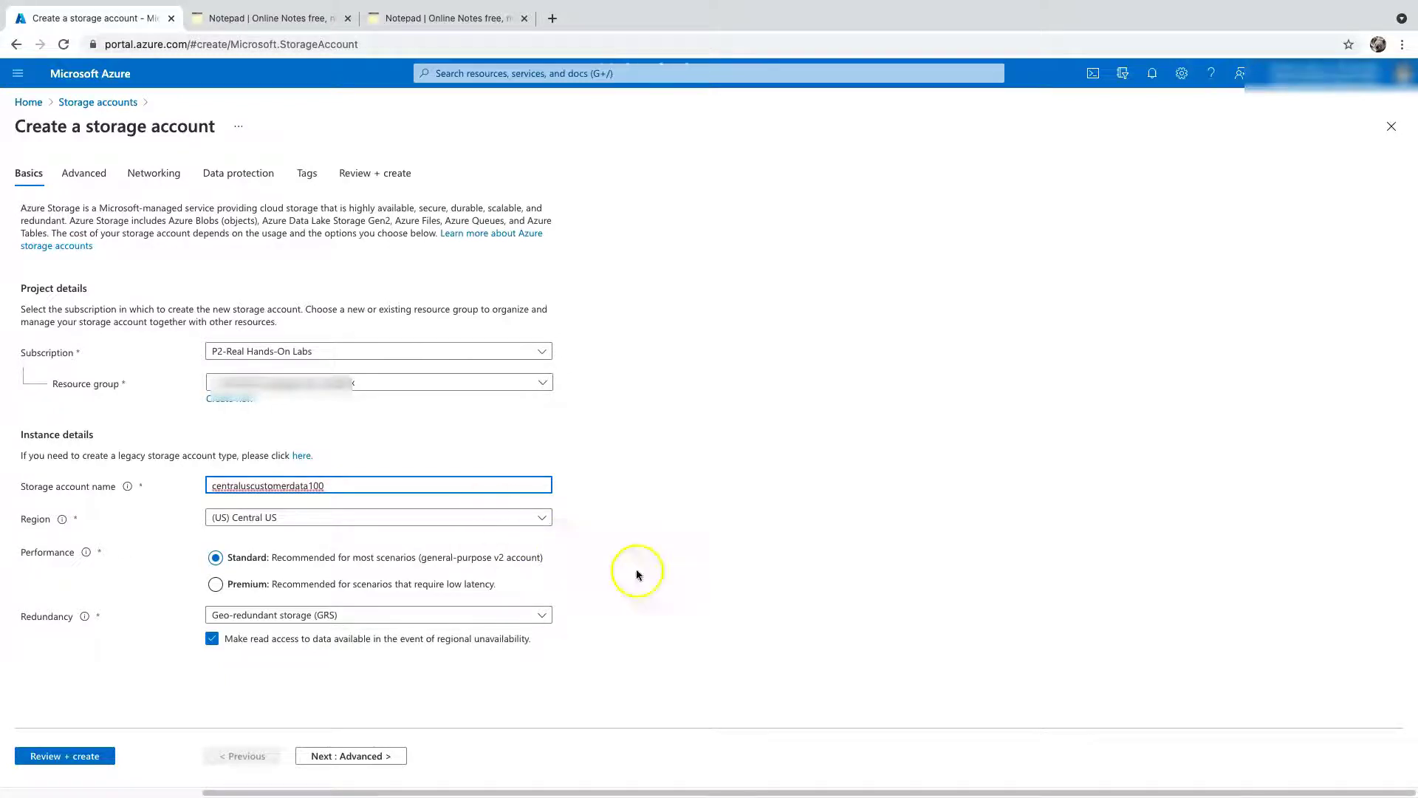
pyautogui.click(328, 489)
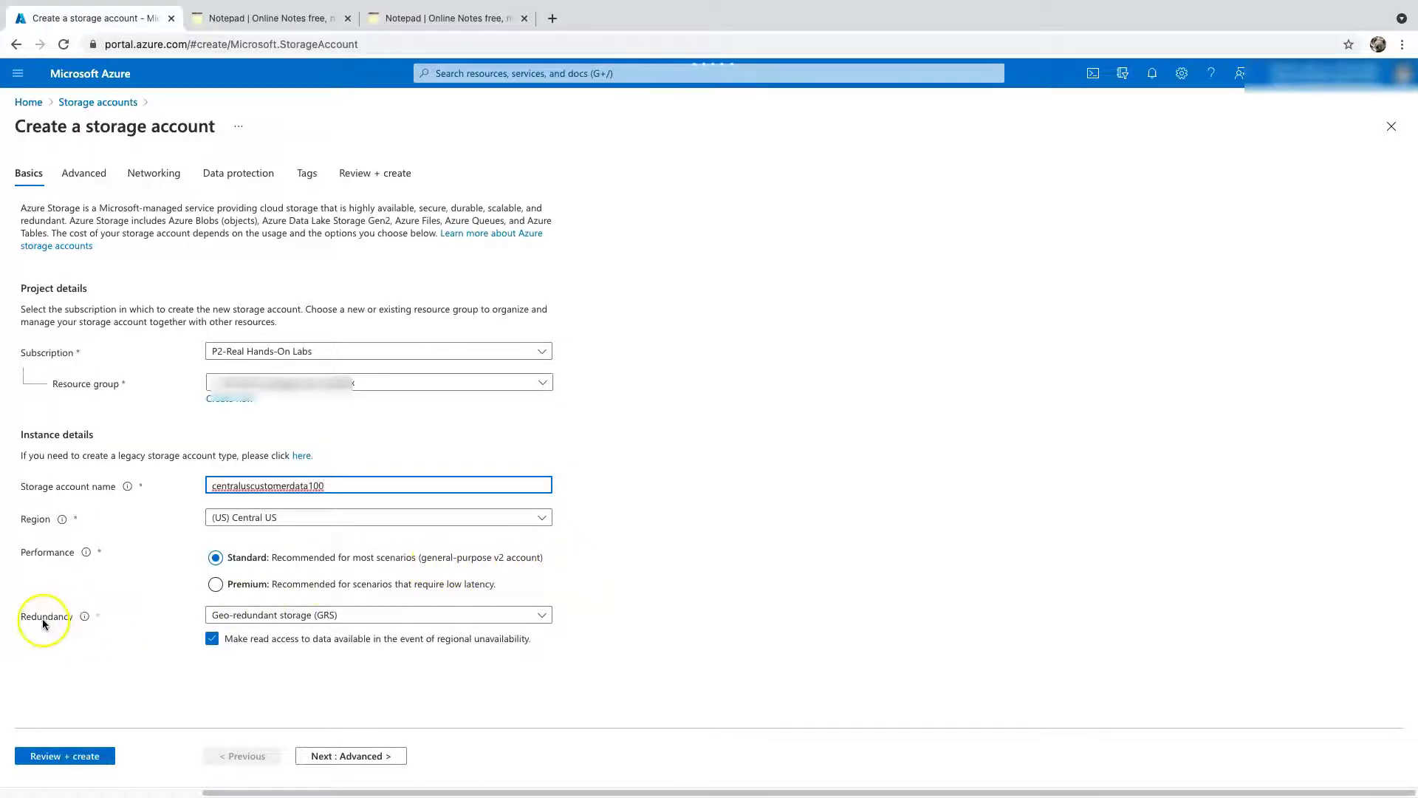
pyautogui.click(336, 617)
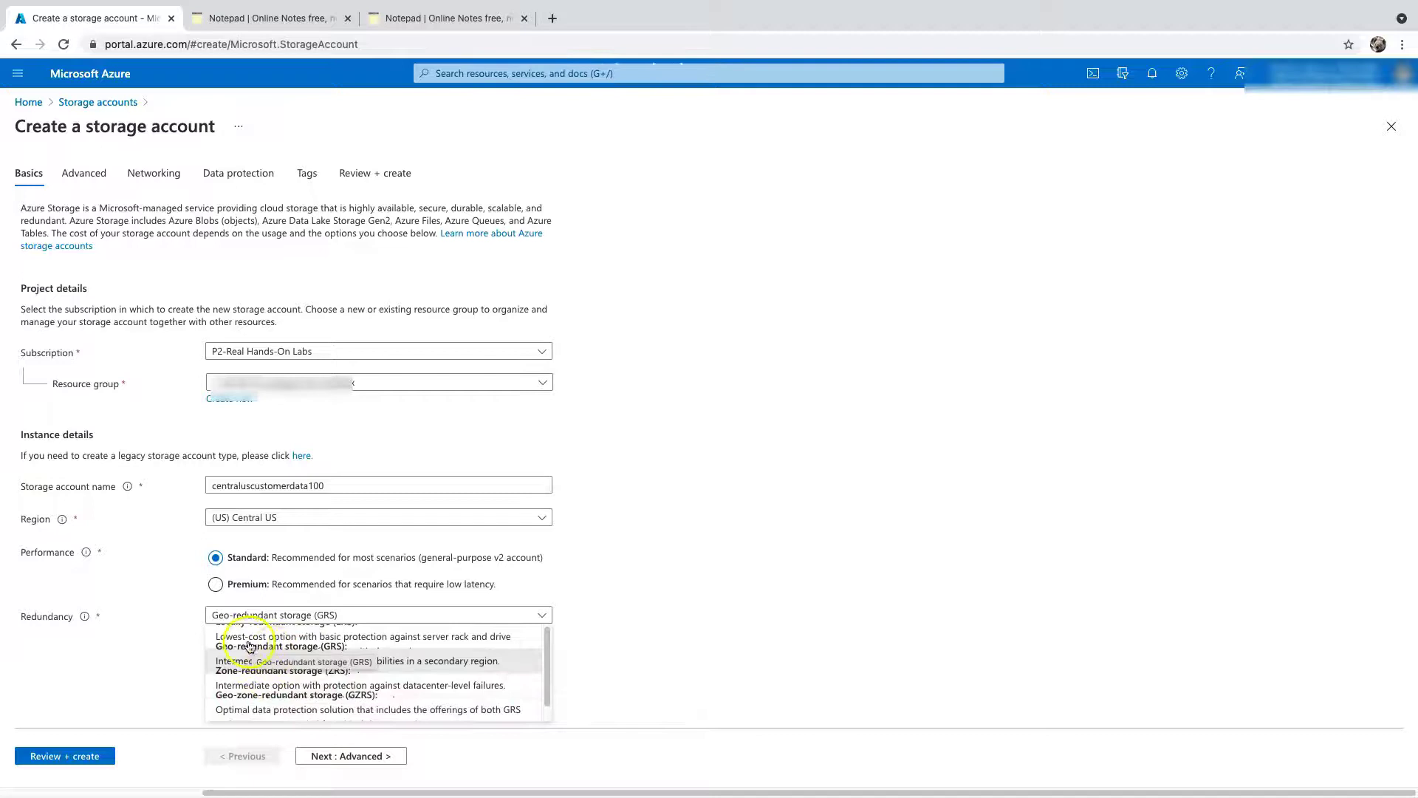
pyautogui.click(305, 646)
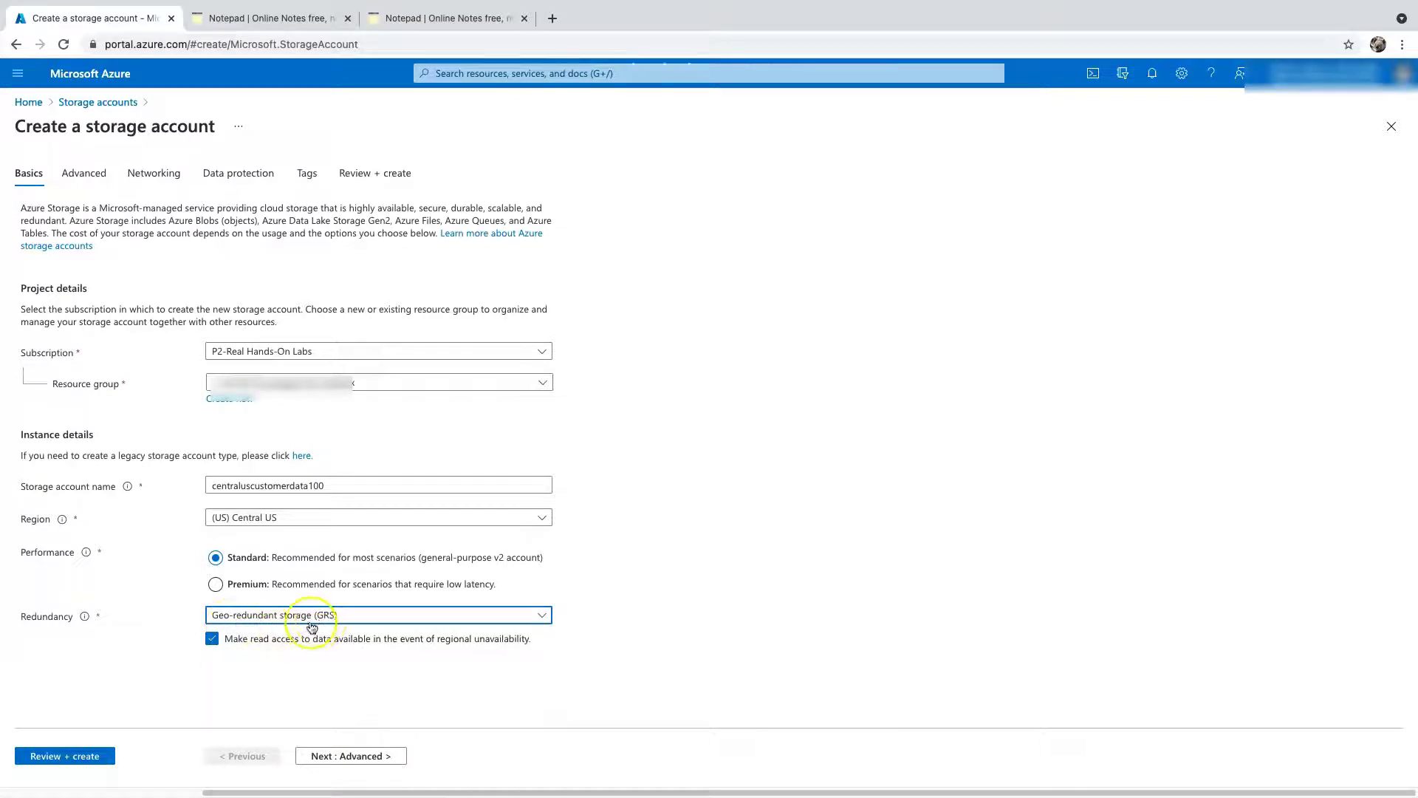
# Step: In the advanced settings, set the blob storage access tier to Cool
pyautogui.click(336, 754)
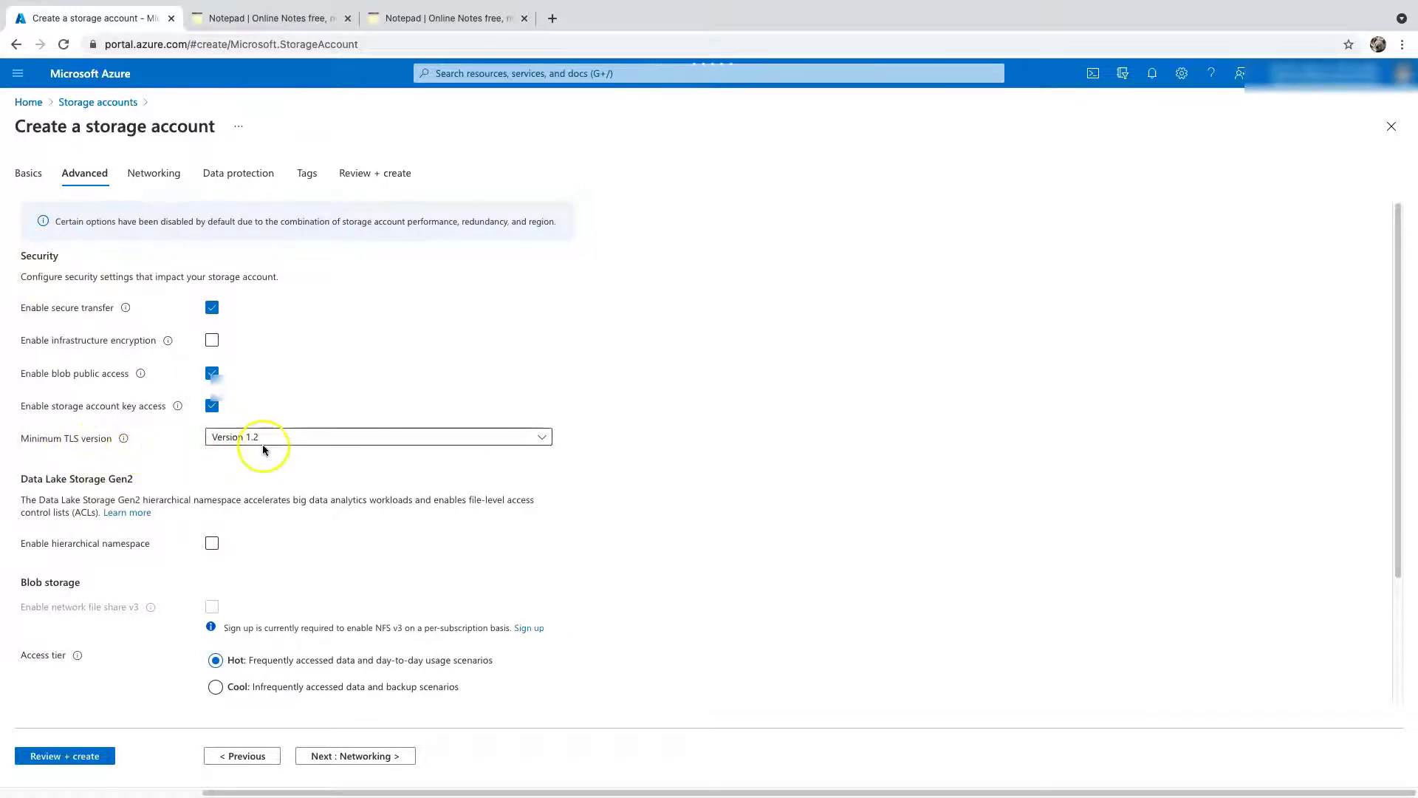
pyautogui.scroll(-2, 319, 503)
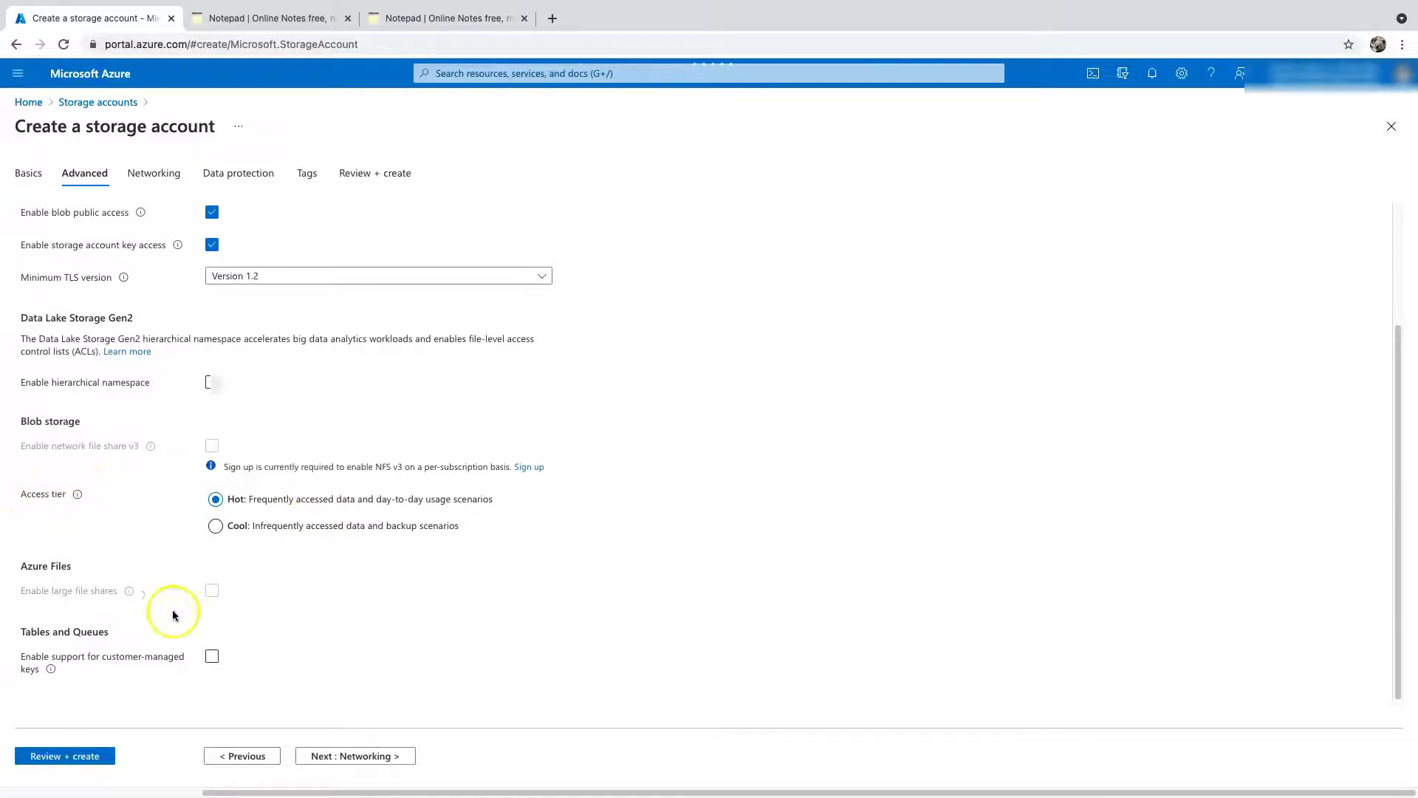
pyautogui.click(249, 503)
pyautogui.click(226, 503)
pyautogui.click(216, 526)
# Step: In the networking settings, view the selected-networks option and return the connectivity method to Public endpoint (all networks)
pyautogui.click(145, 177)
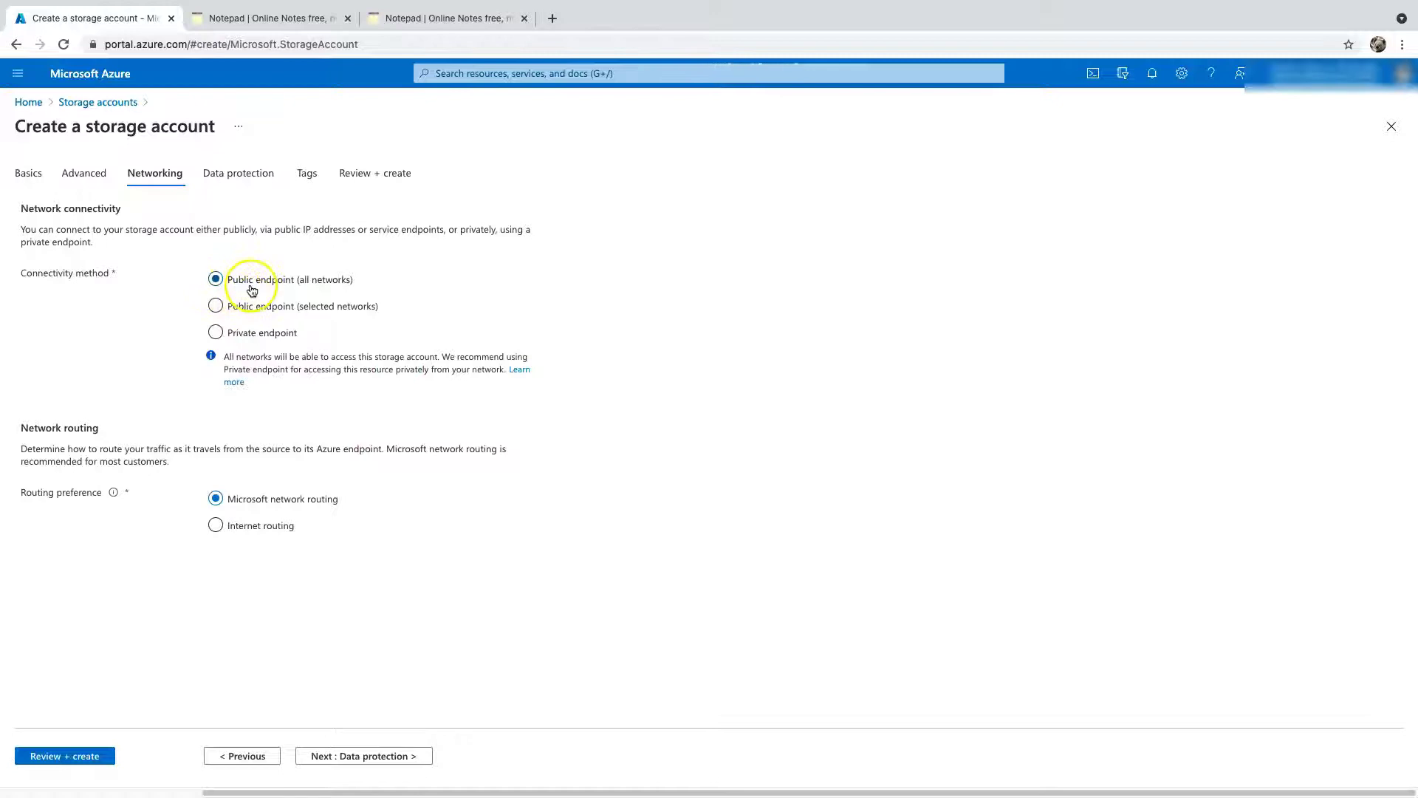
pyautogui.click(277, 310)
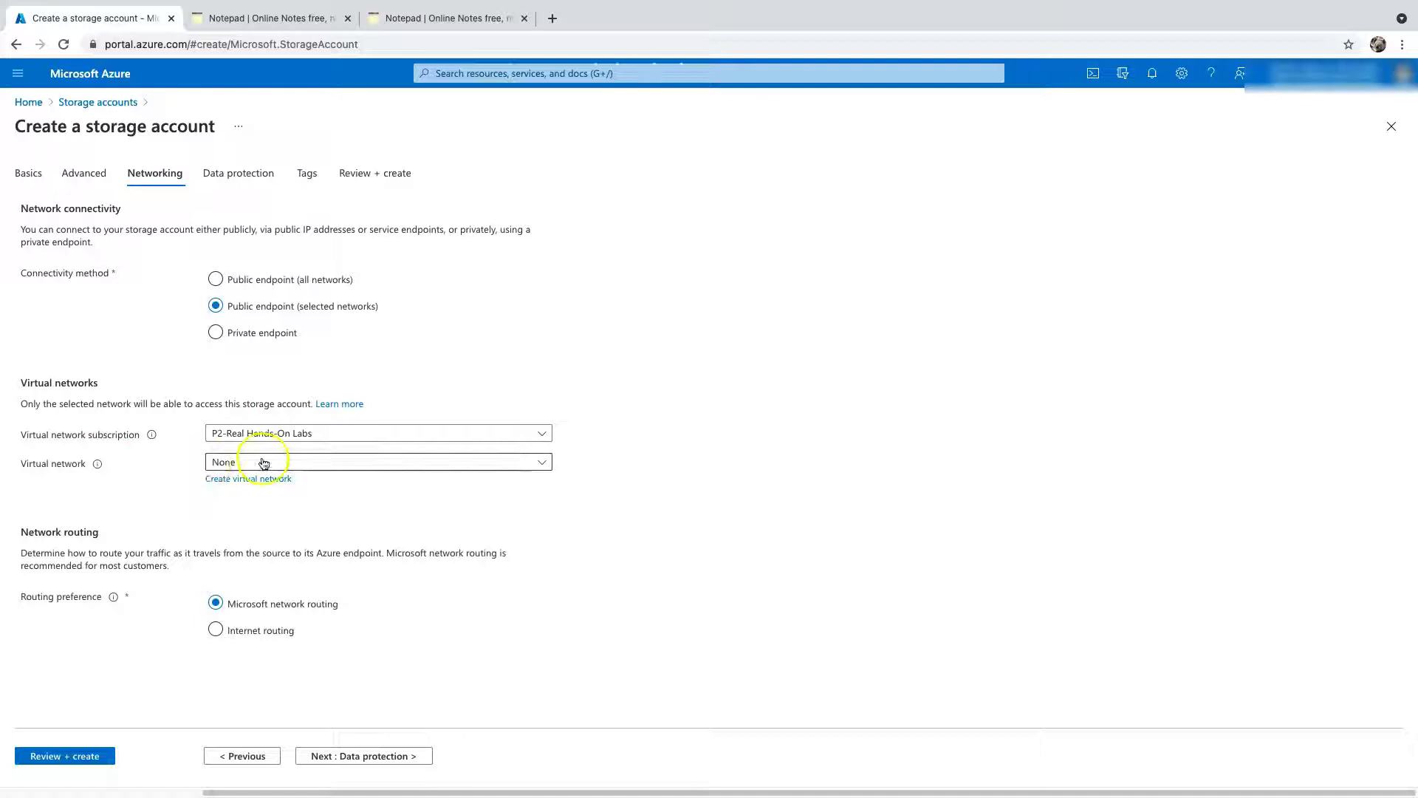
pyautogui.click(266, 280)
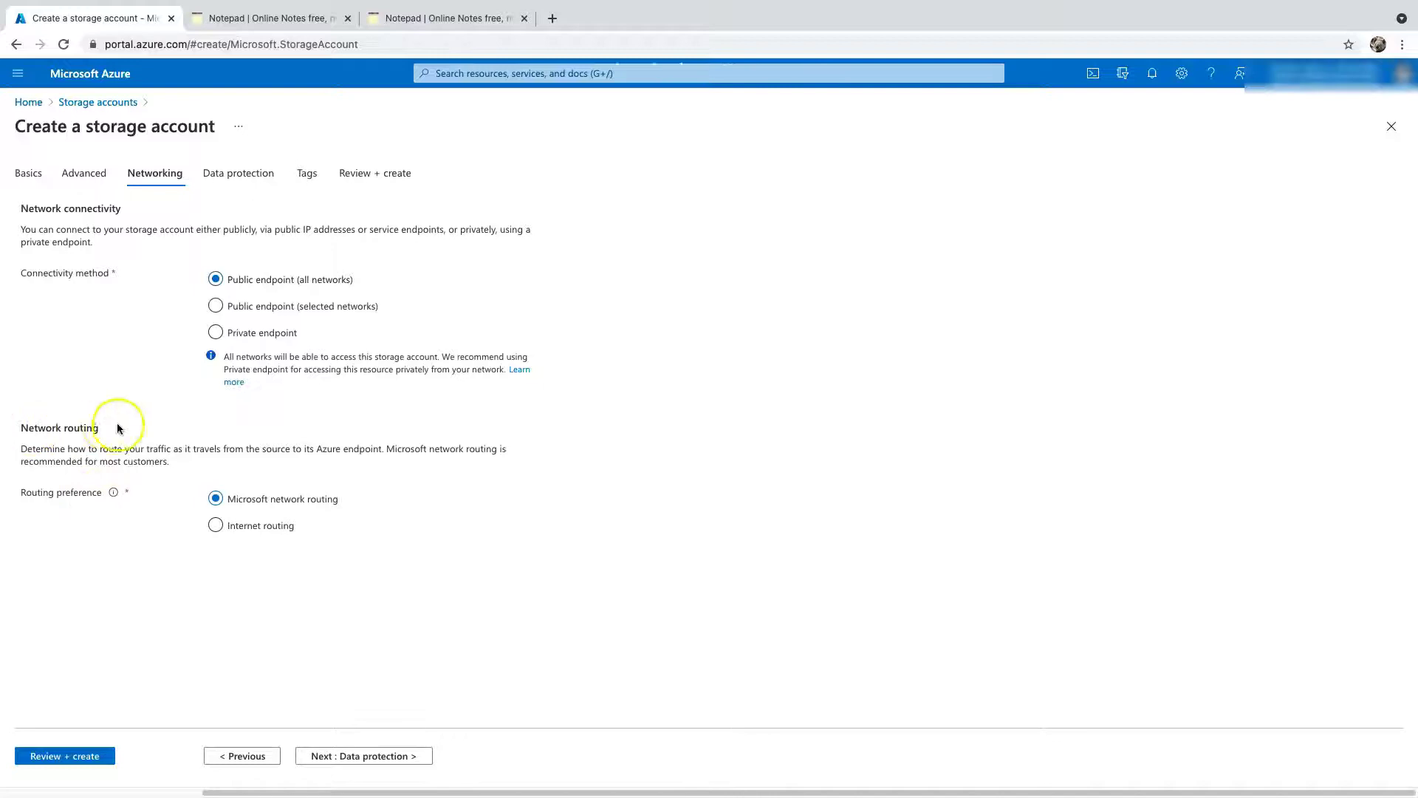
# Step: In the data protection settings, enable versioning for blobs and the blob change feed
pyautogui.click(242, 176)
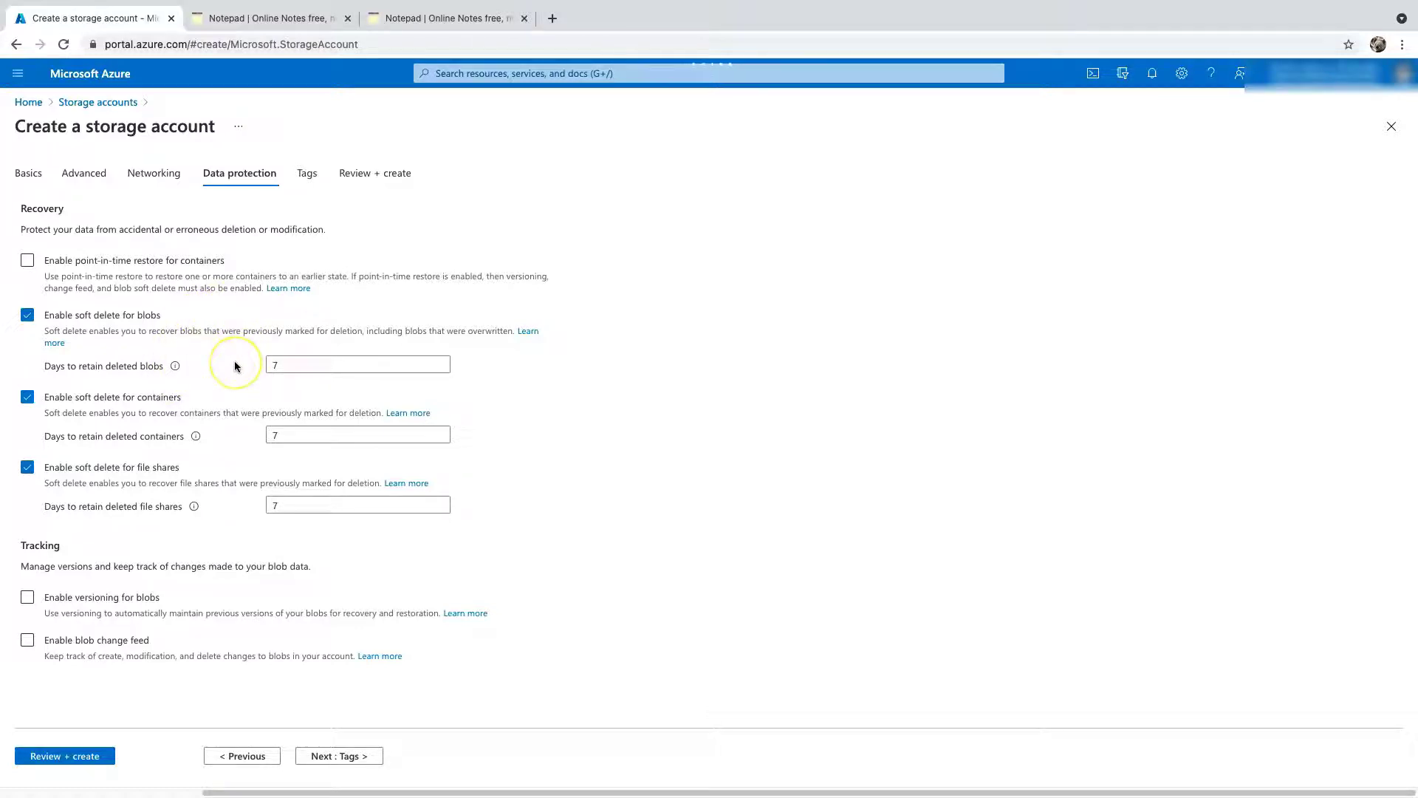
pyautogui.click(286, 371)
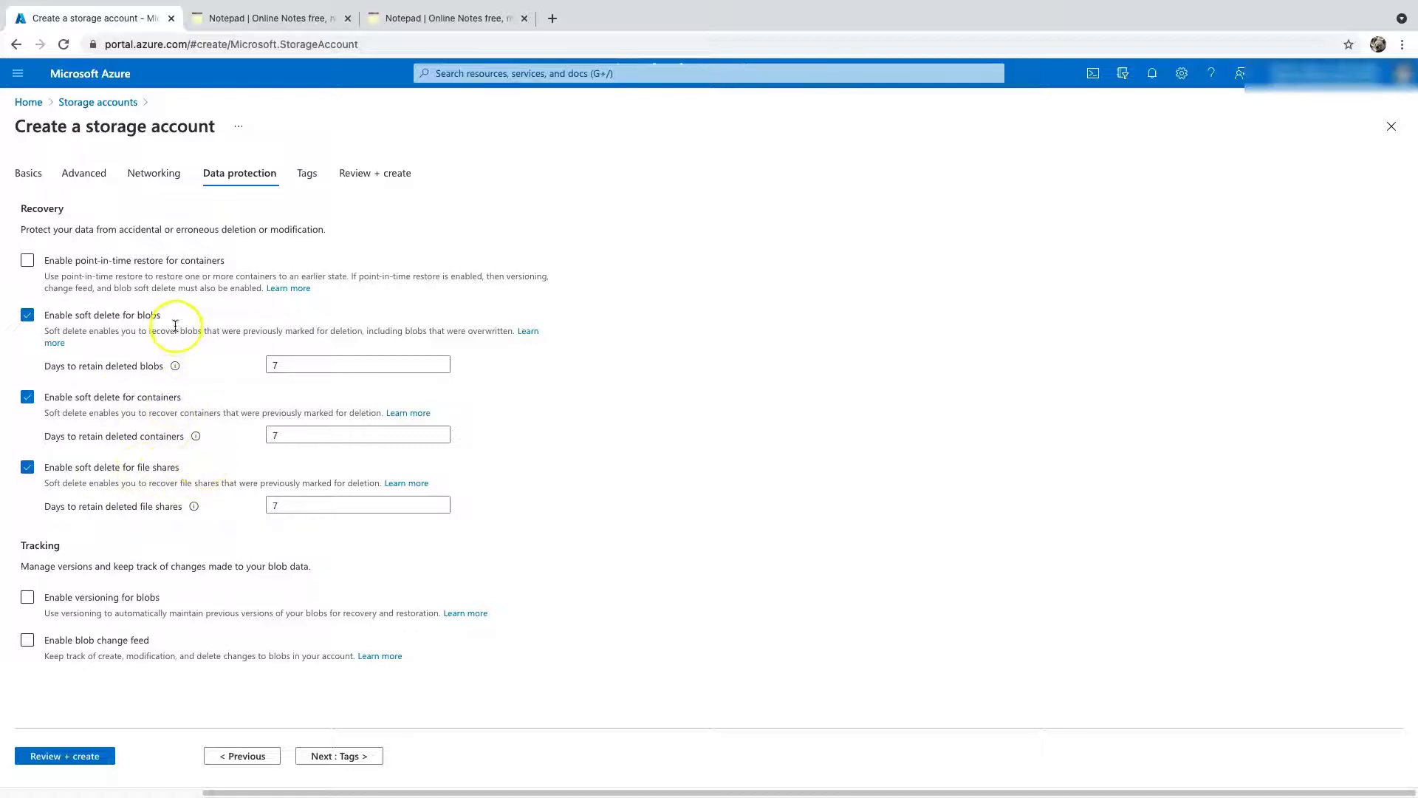
pyautogui.click(291, 431)
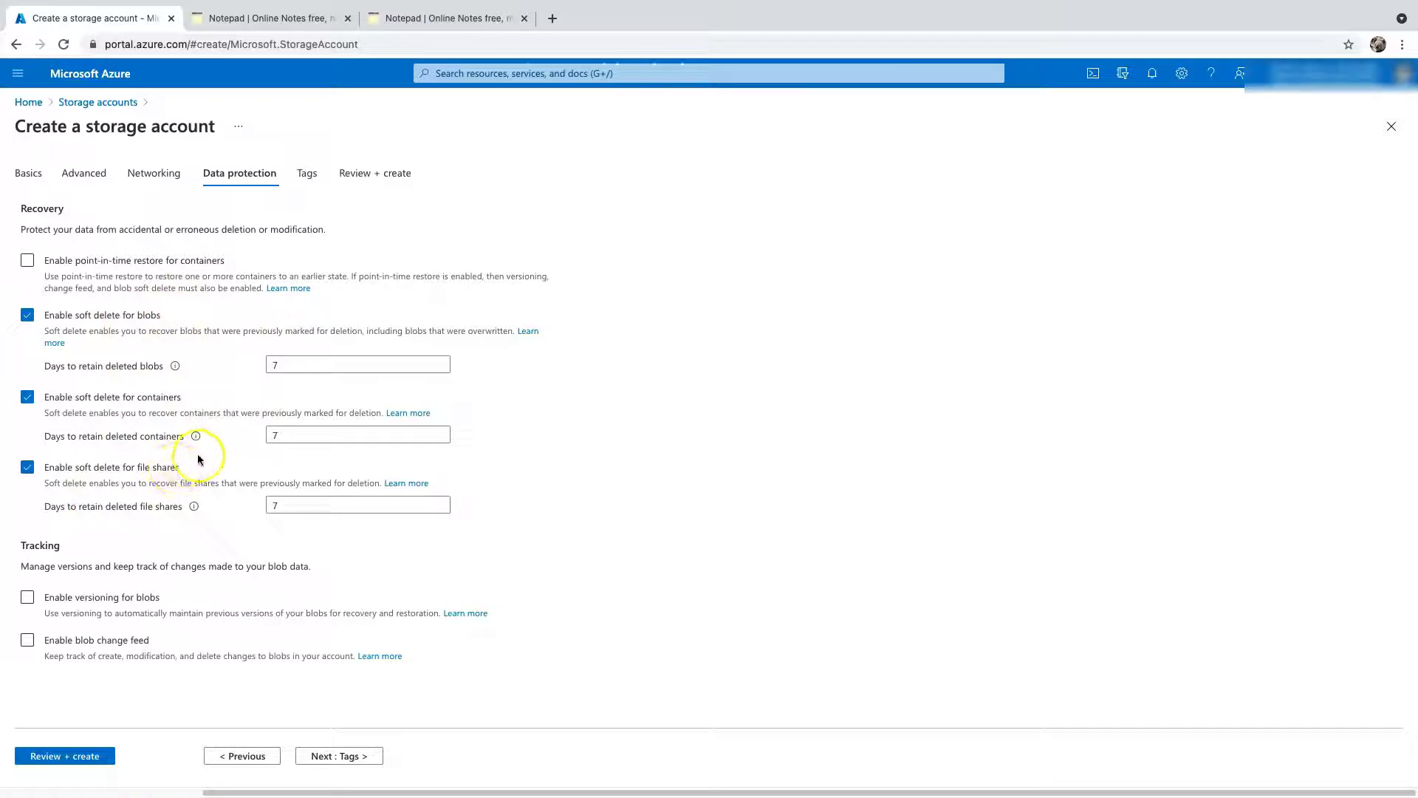
pyautogui.click(27, 598)
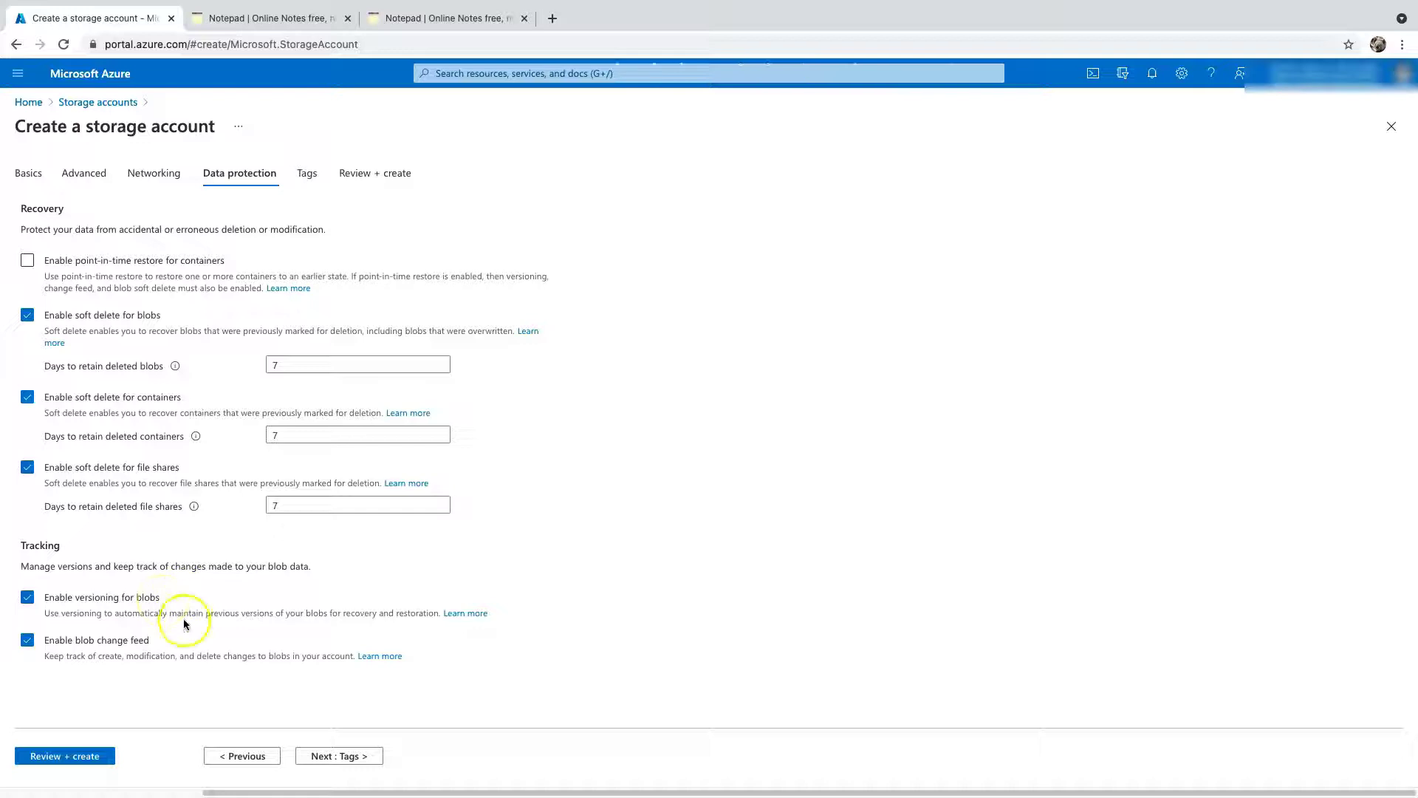
# Step: Tag the storage account with the name CustomerData and the value 100
pyautogui.click(305, 177)
pyautogui.click(116, 316)
pyautogui.click(167, 312)
pyautogui.click(77, 362)
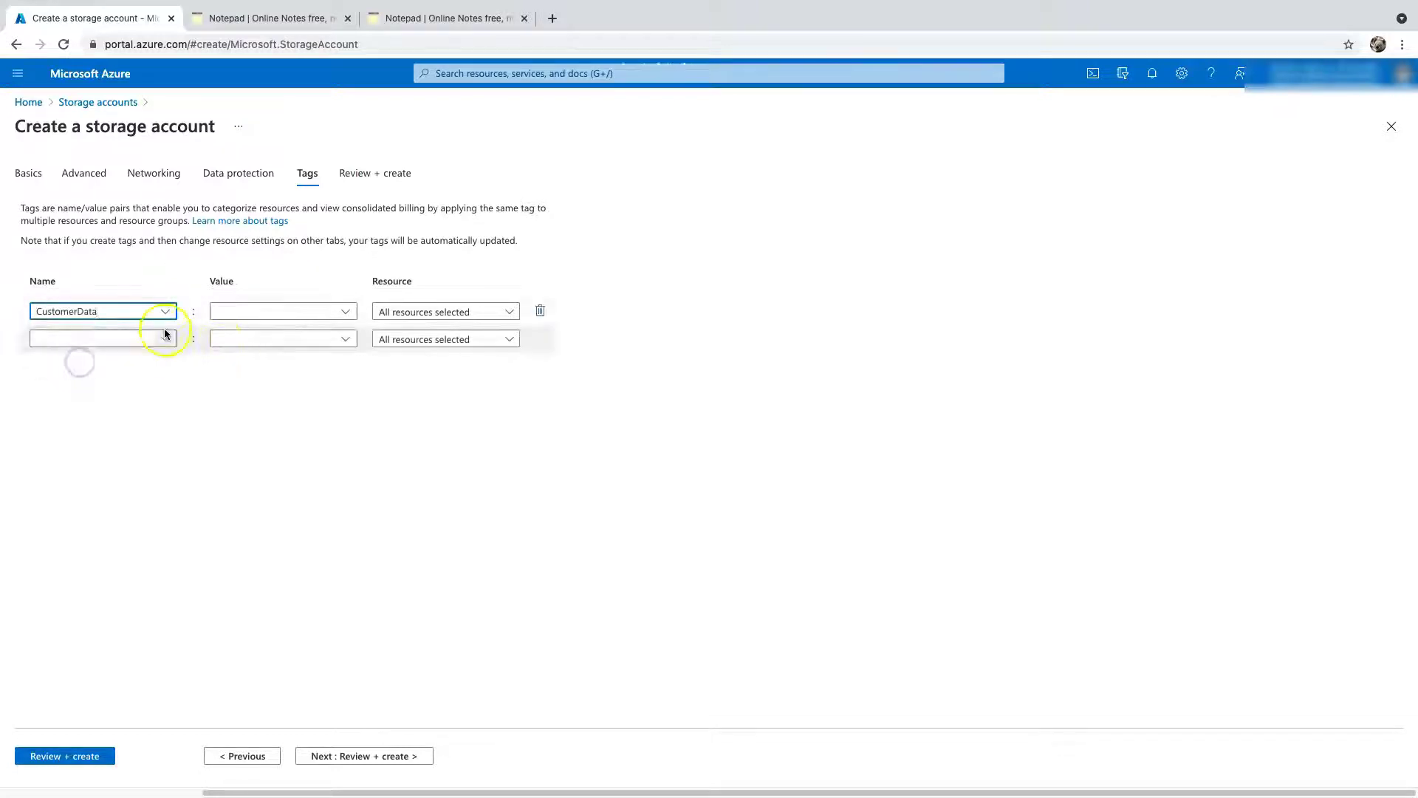
pyautogui.click(344, 311)
pyautogui.click(226, 362)
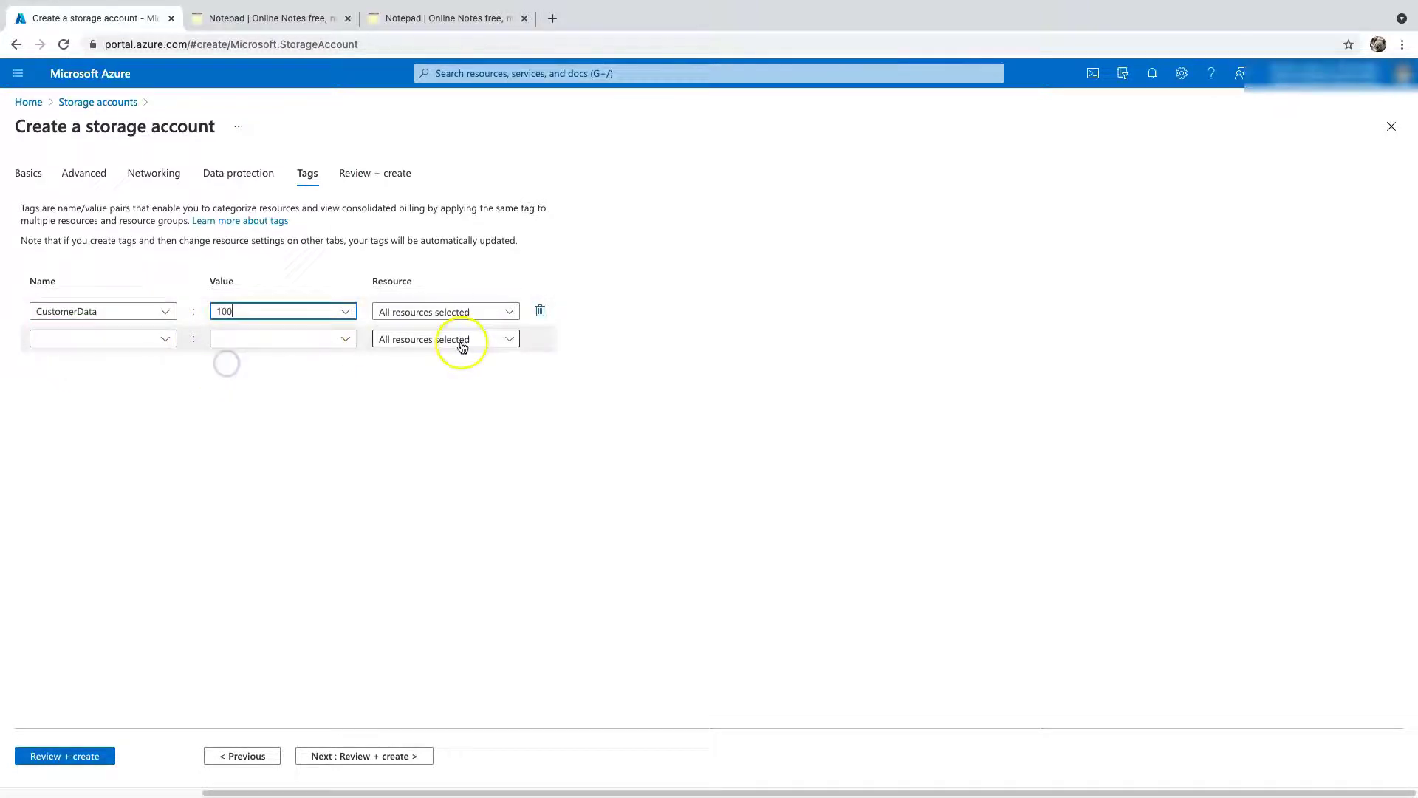
# Step: Review the configuration, create the storage account and open the deployed resource's overview
pyautogui.click(67, 761)
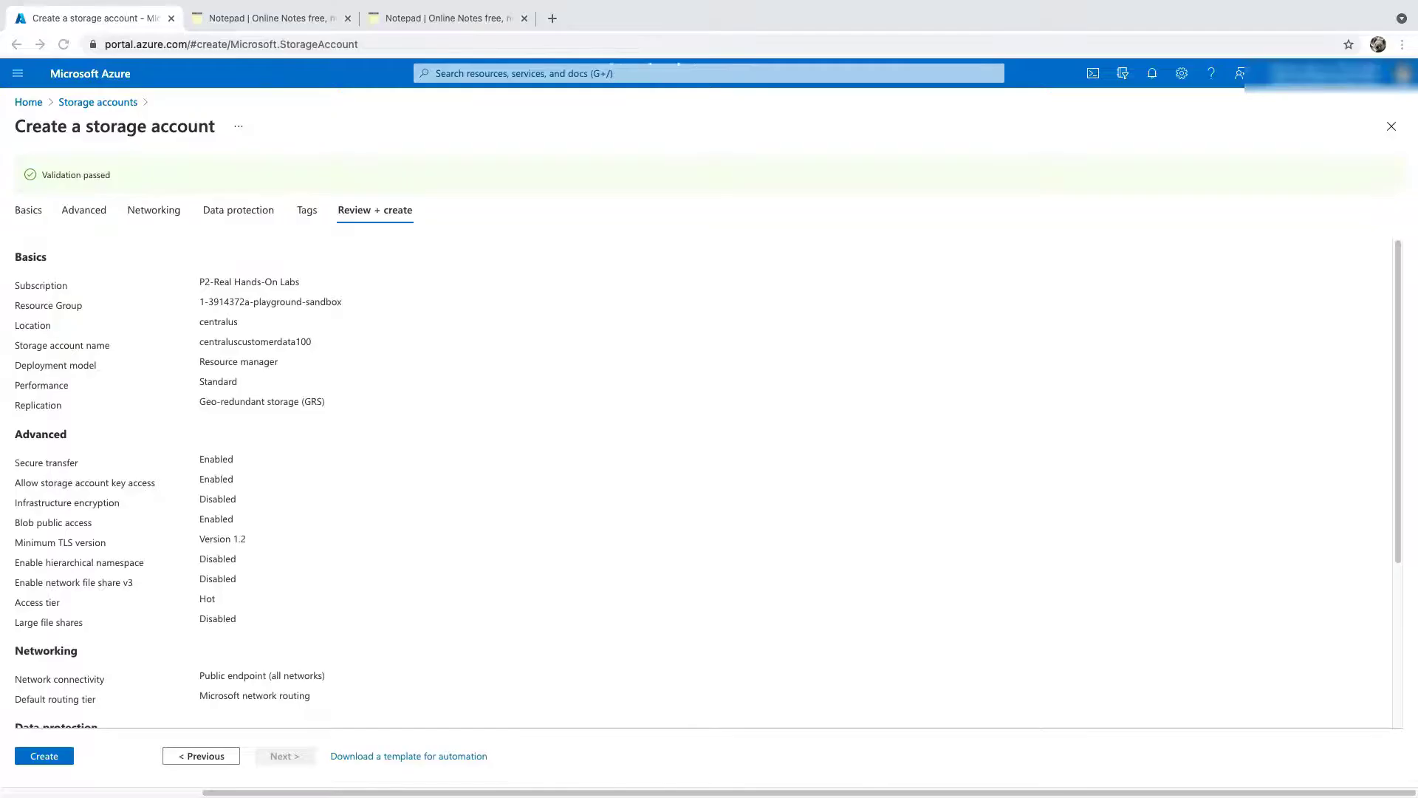
pyautogui.click(39, 757)
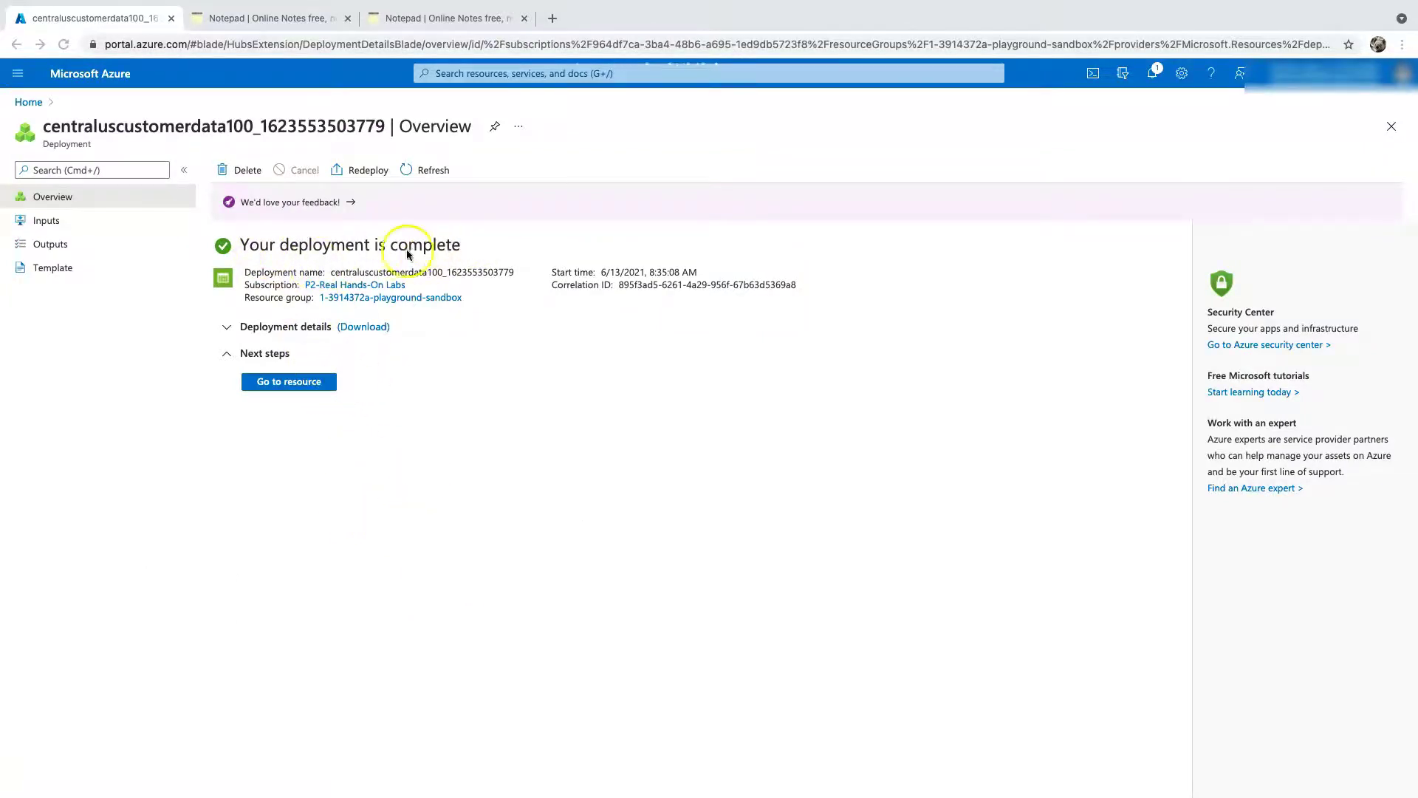
pyautogui.click(287, 385)
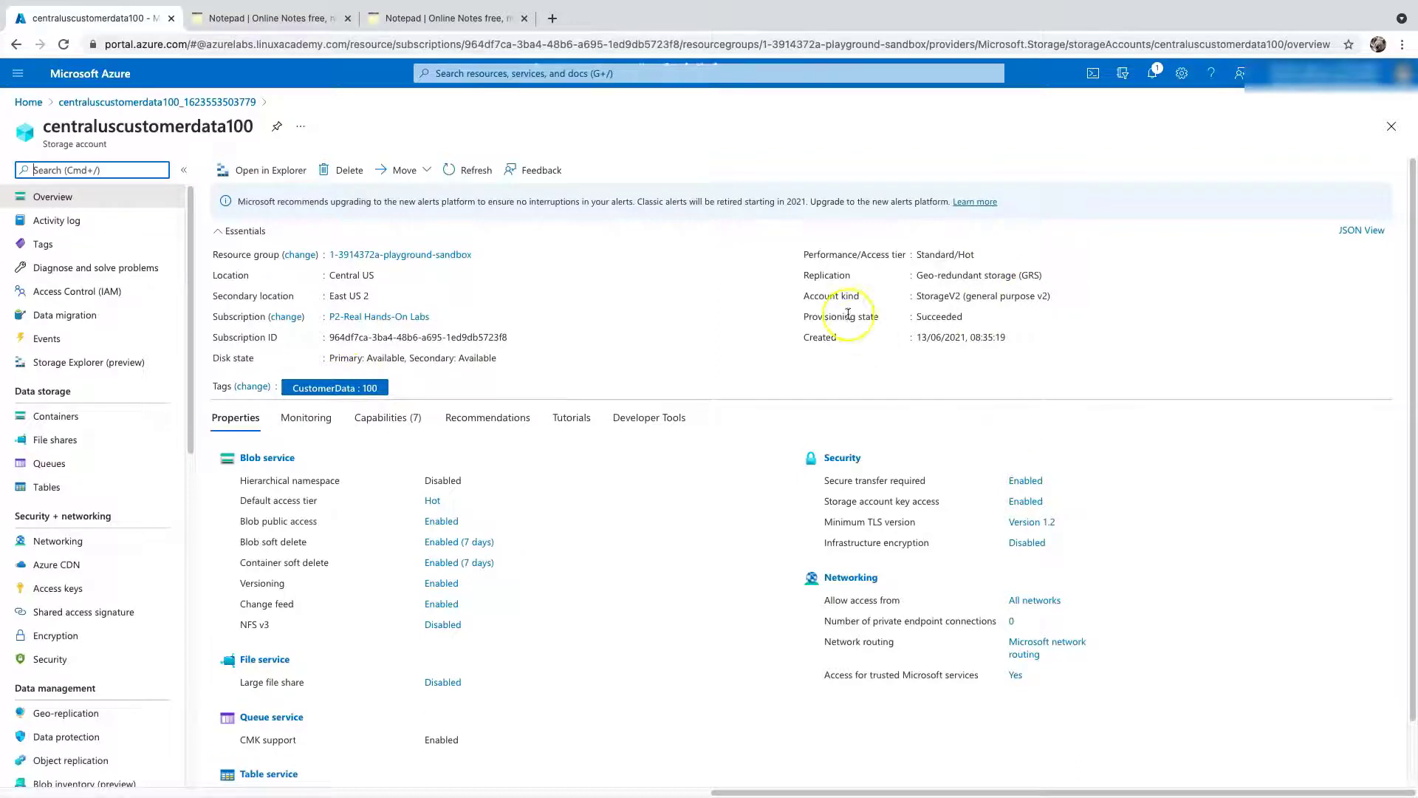
pyautogui.click(938, 295)
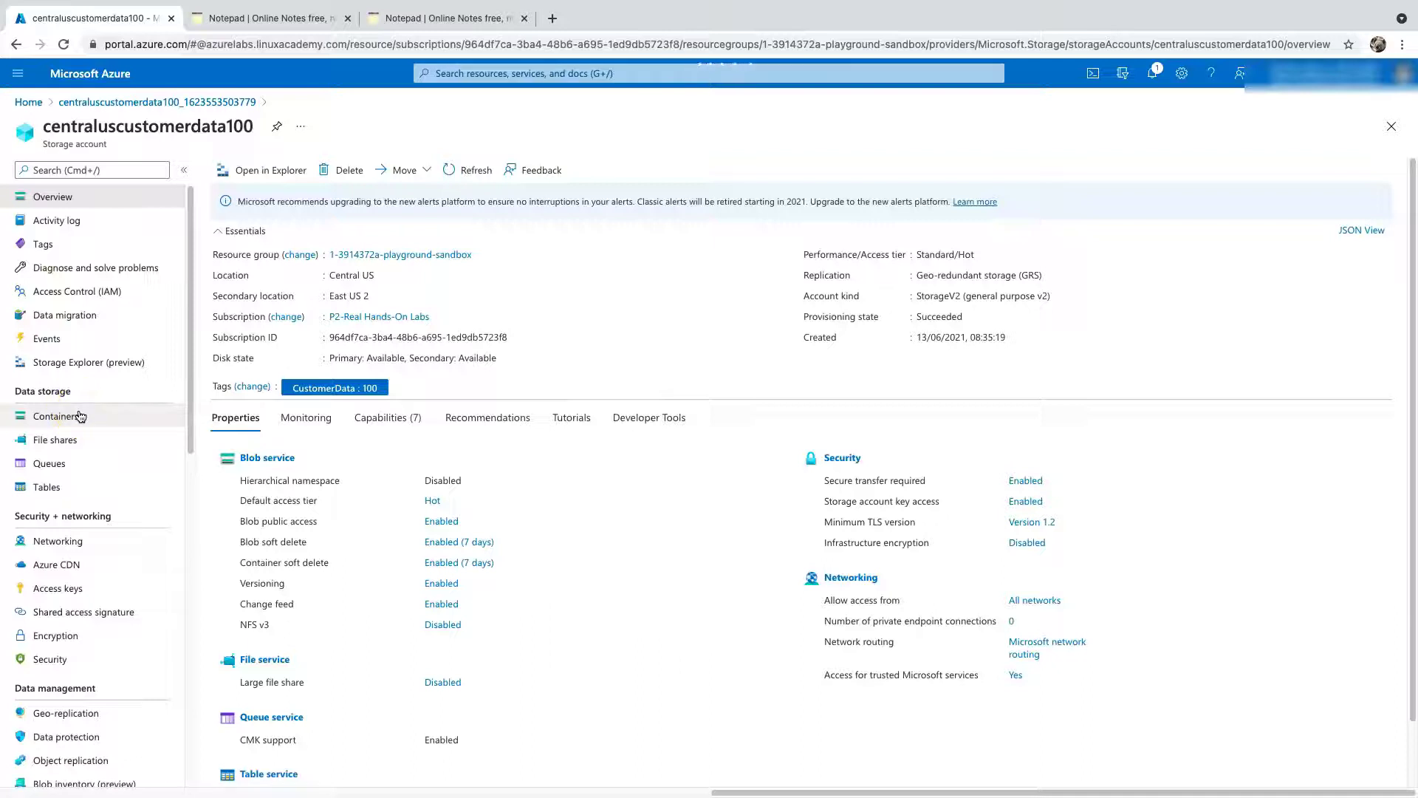
# Step: Create a container named "centraluscustomerdata100" with public access level Blob (anonymous read access for blobs only), and refresh the container list
pyautogui.click(81, 416)
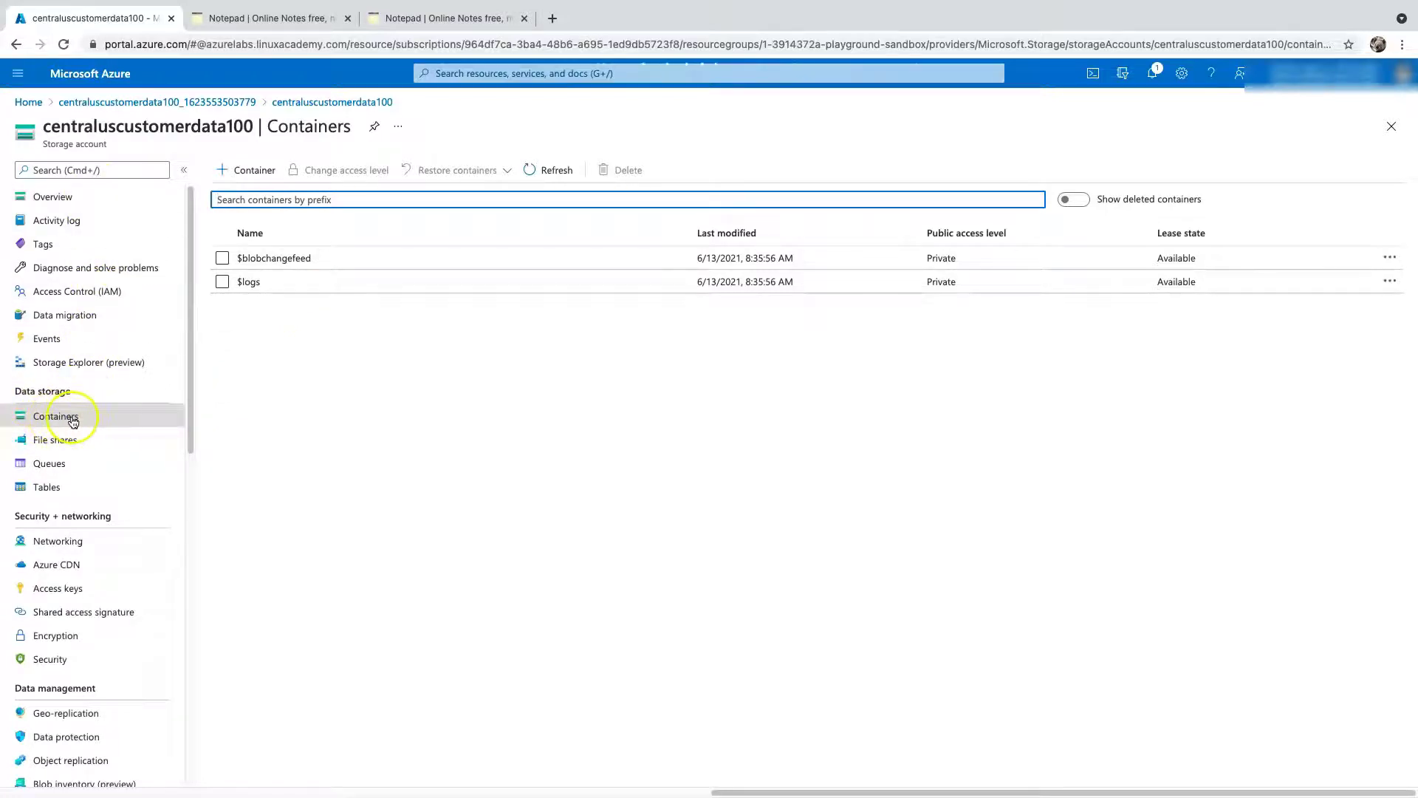
pyautogui.click(252, 172)
pyautogui.click(1247, 172)
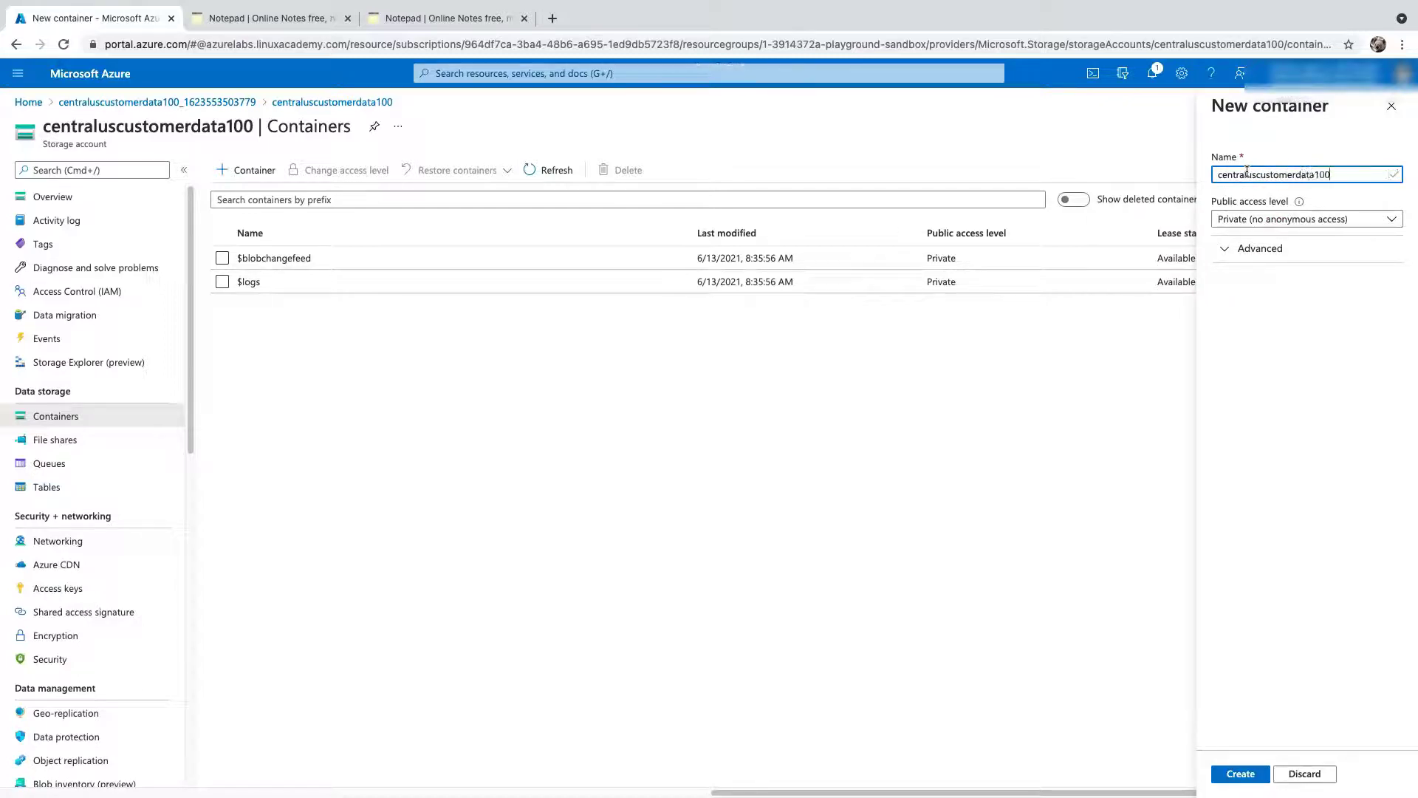
pyautogui.click(1289, 219)
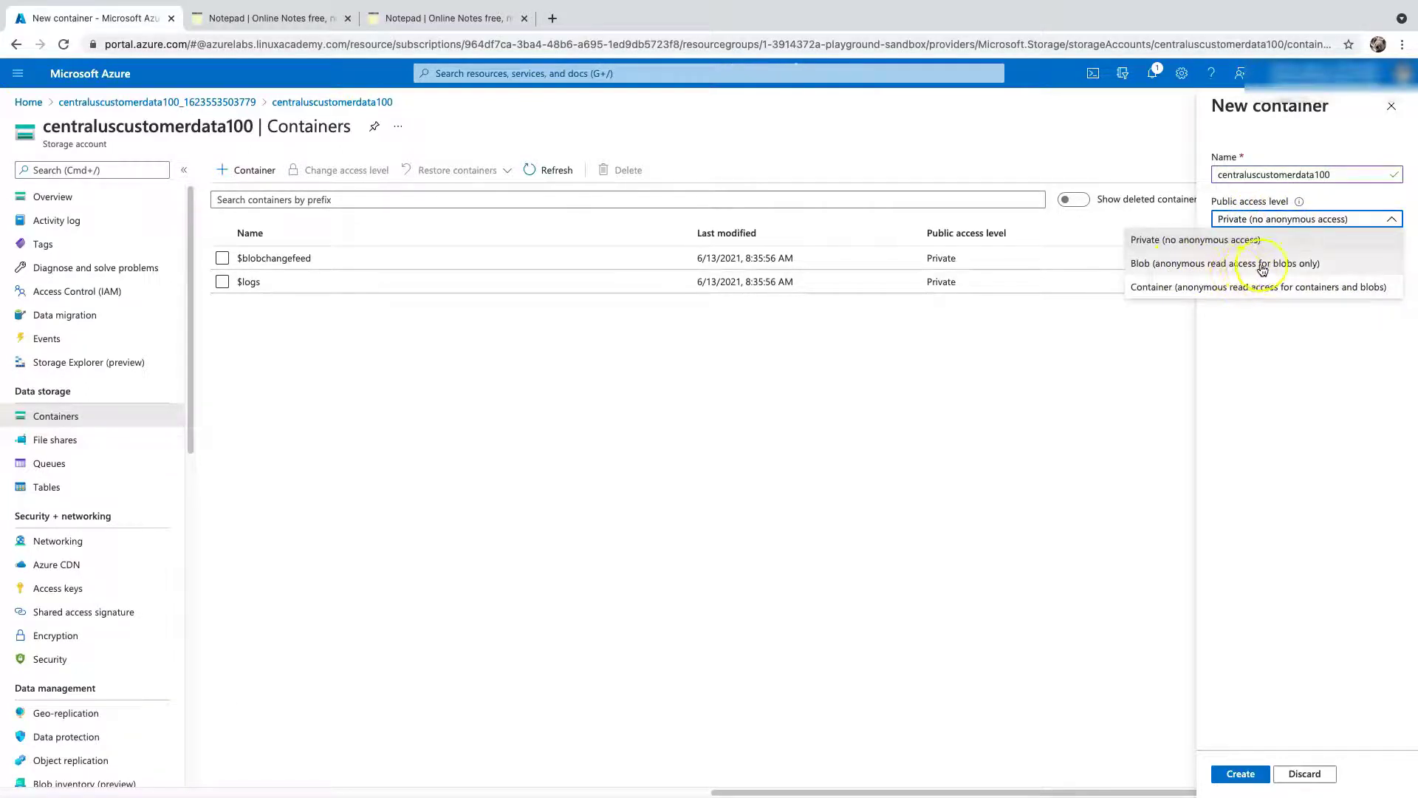
pyautogui.click(1321, 265)
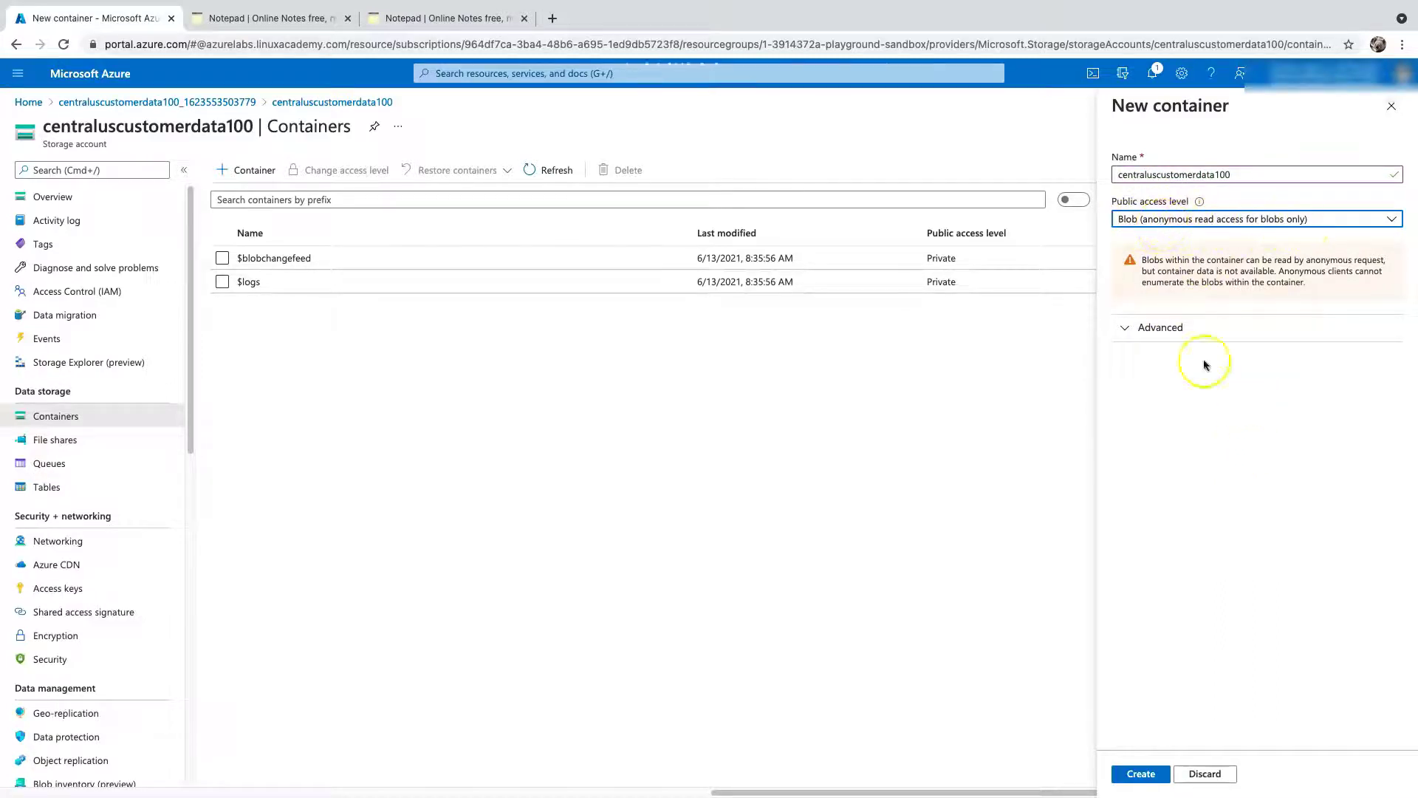
pyautogui.click(1141, 773)
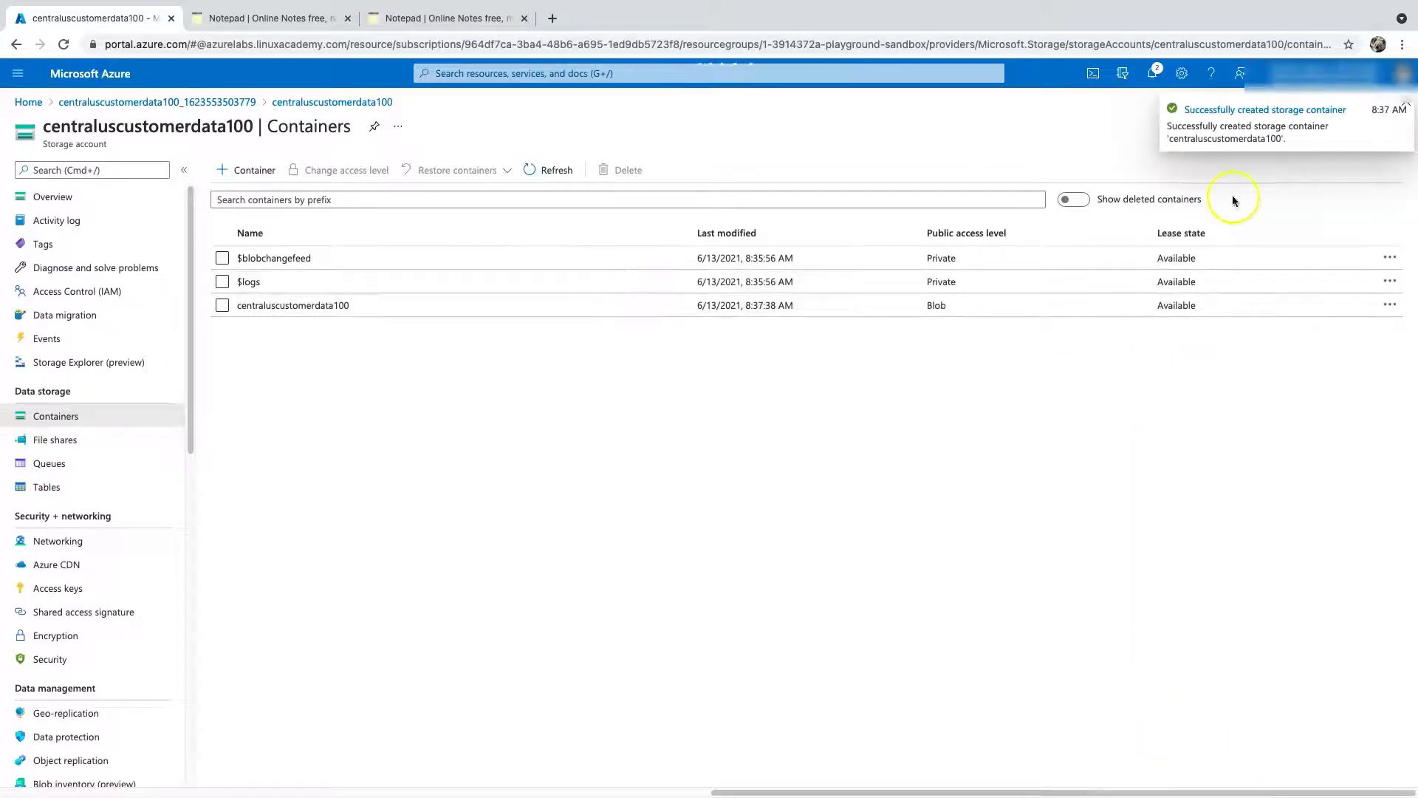
pyautogui.click(1409, 104)
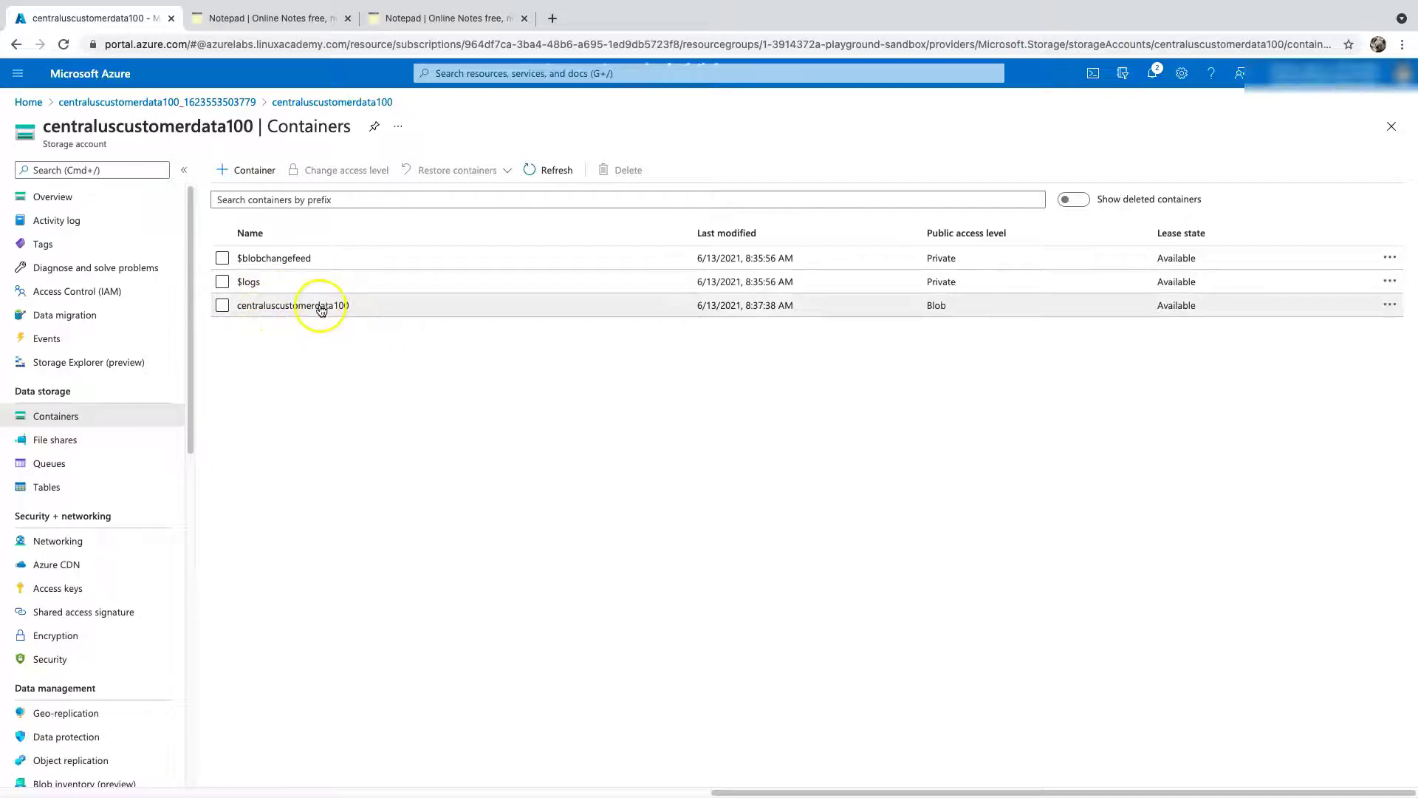
pyautogui.click(540, 169)
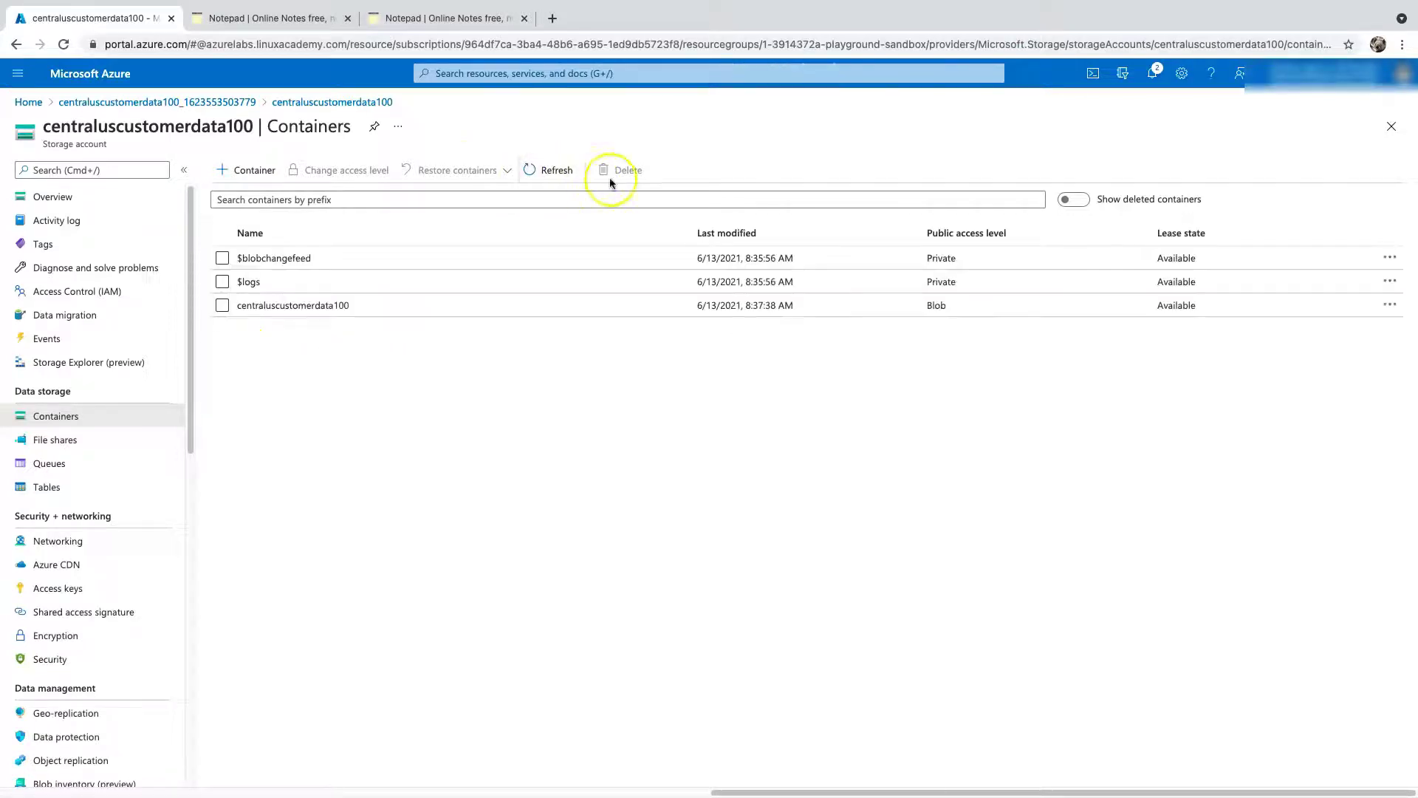
# Step: Upload Sample.txt from the Desktop folder into the centraluscustomerdata100 container
pyautogui.click(291, 307)
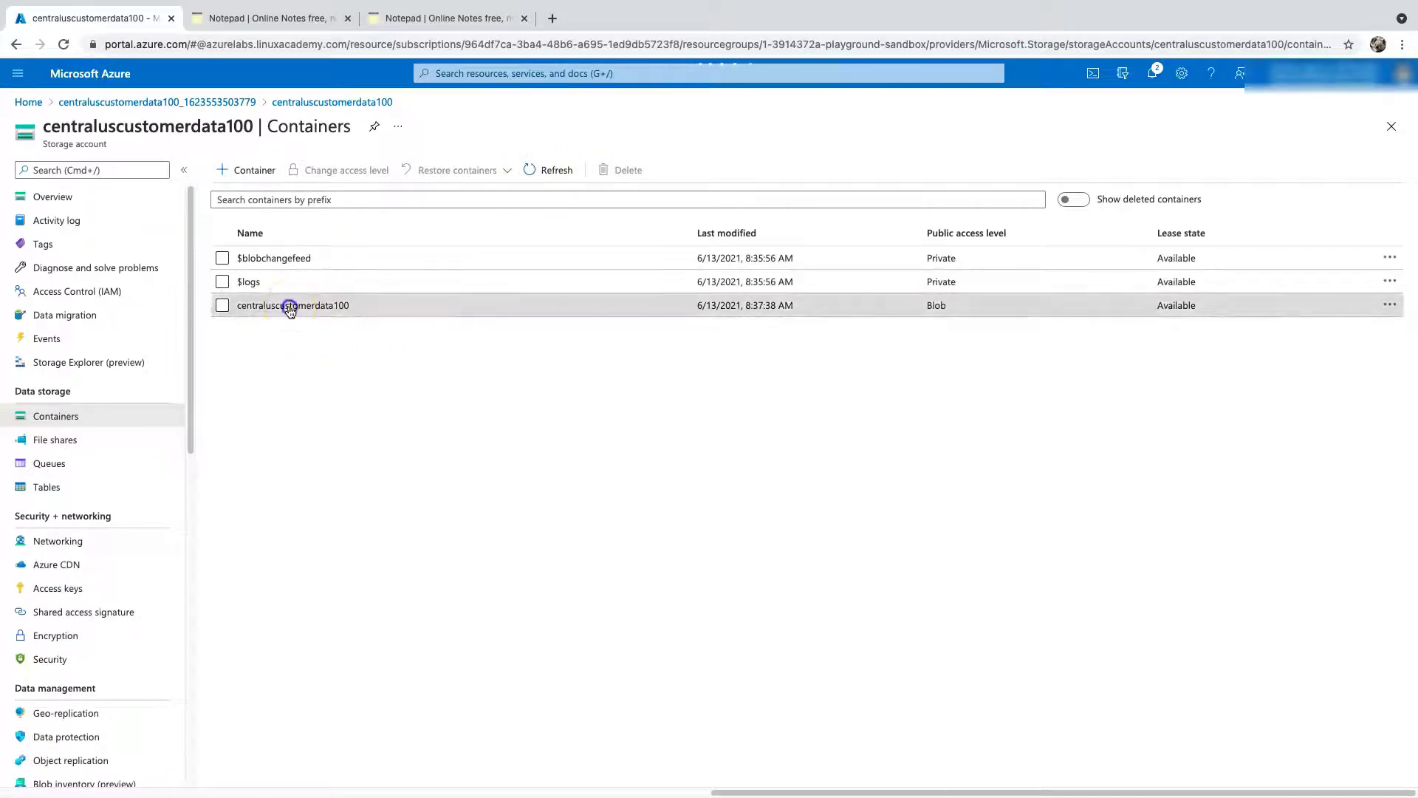
pyautogui.click(251, 172)
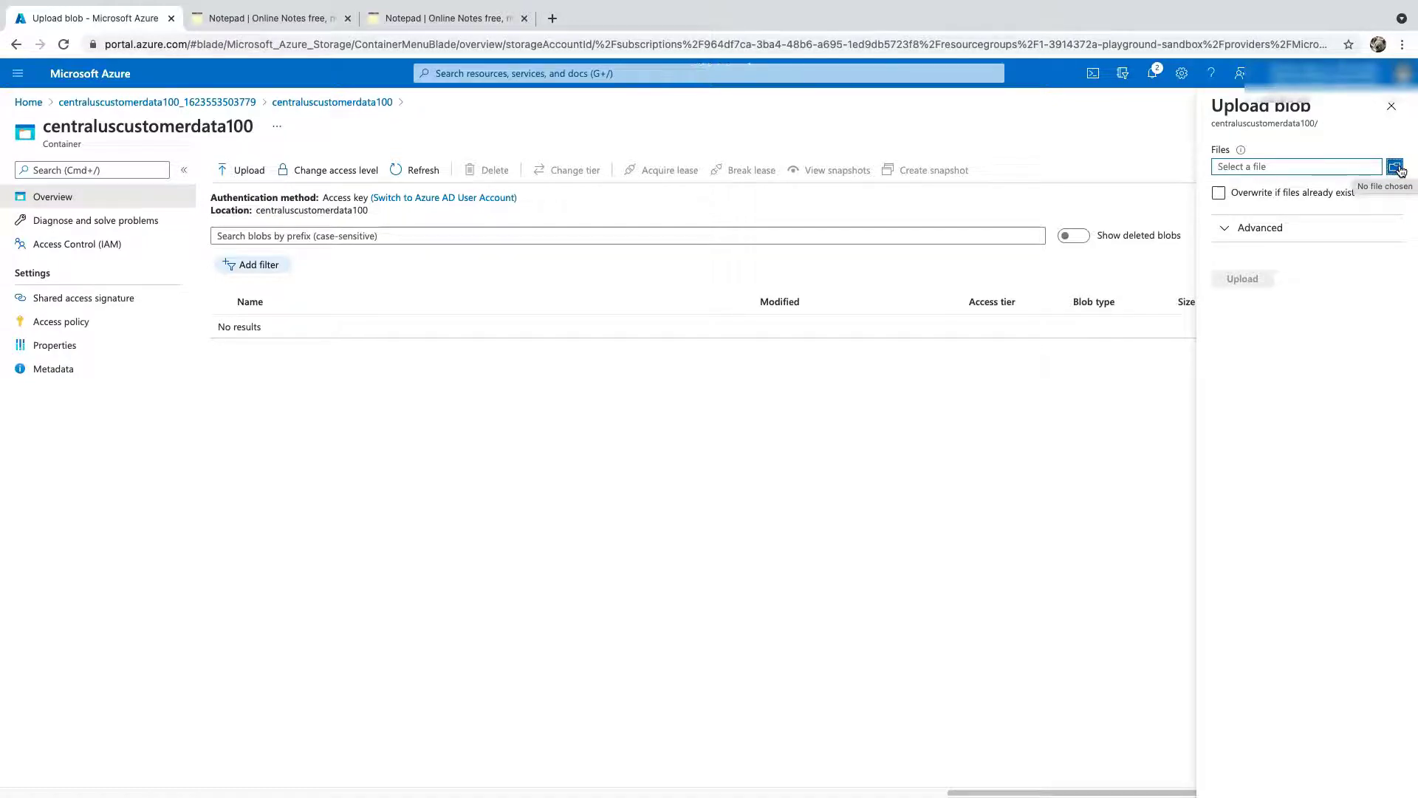
pyautogui.click(1397, 168)
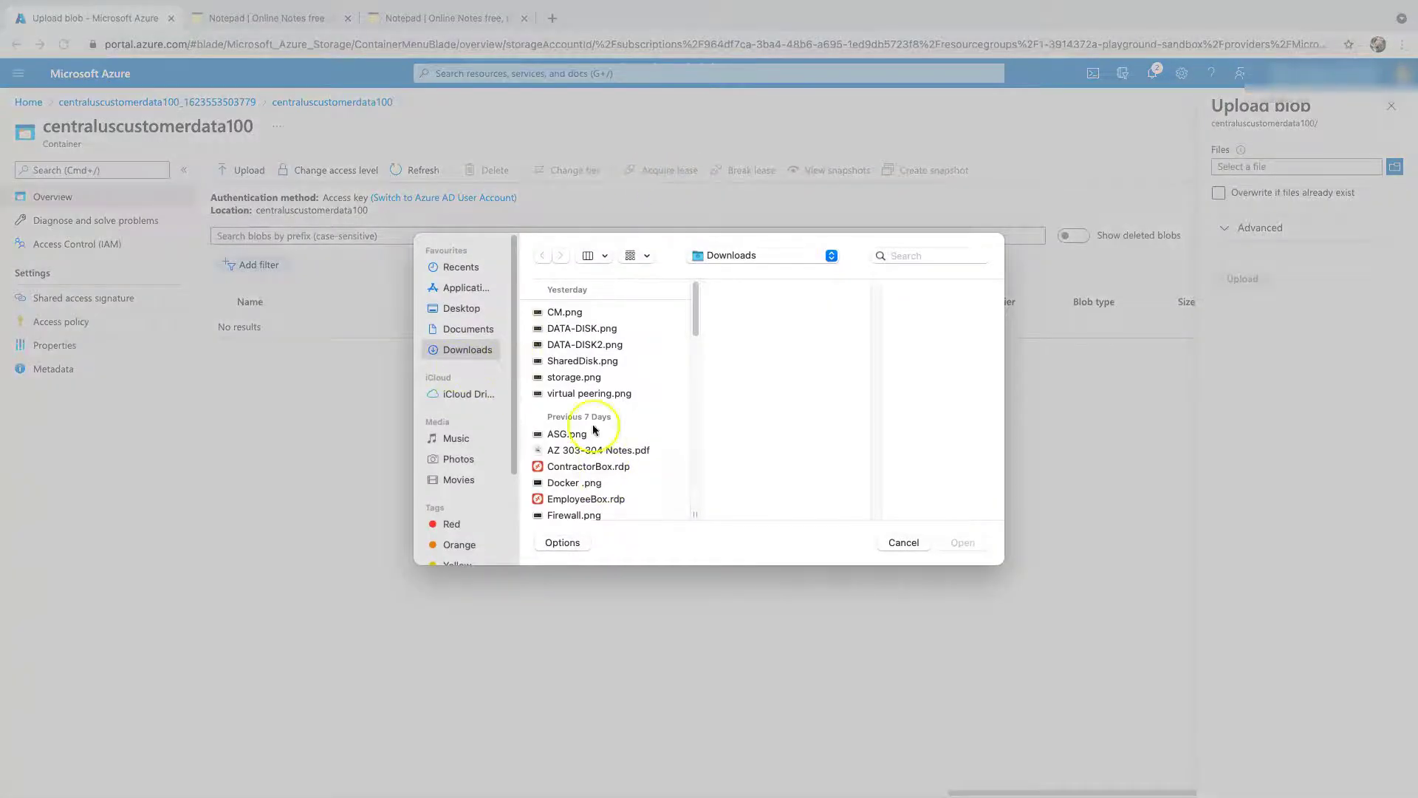
pyautogui.click(454, 310)
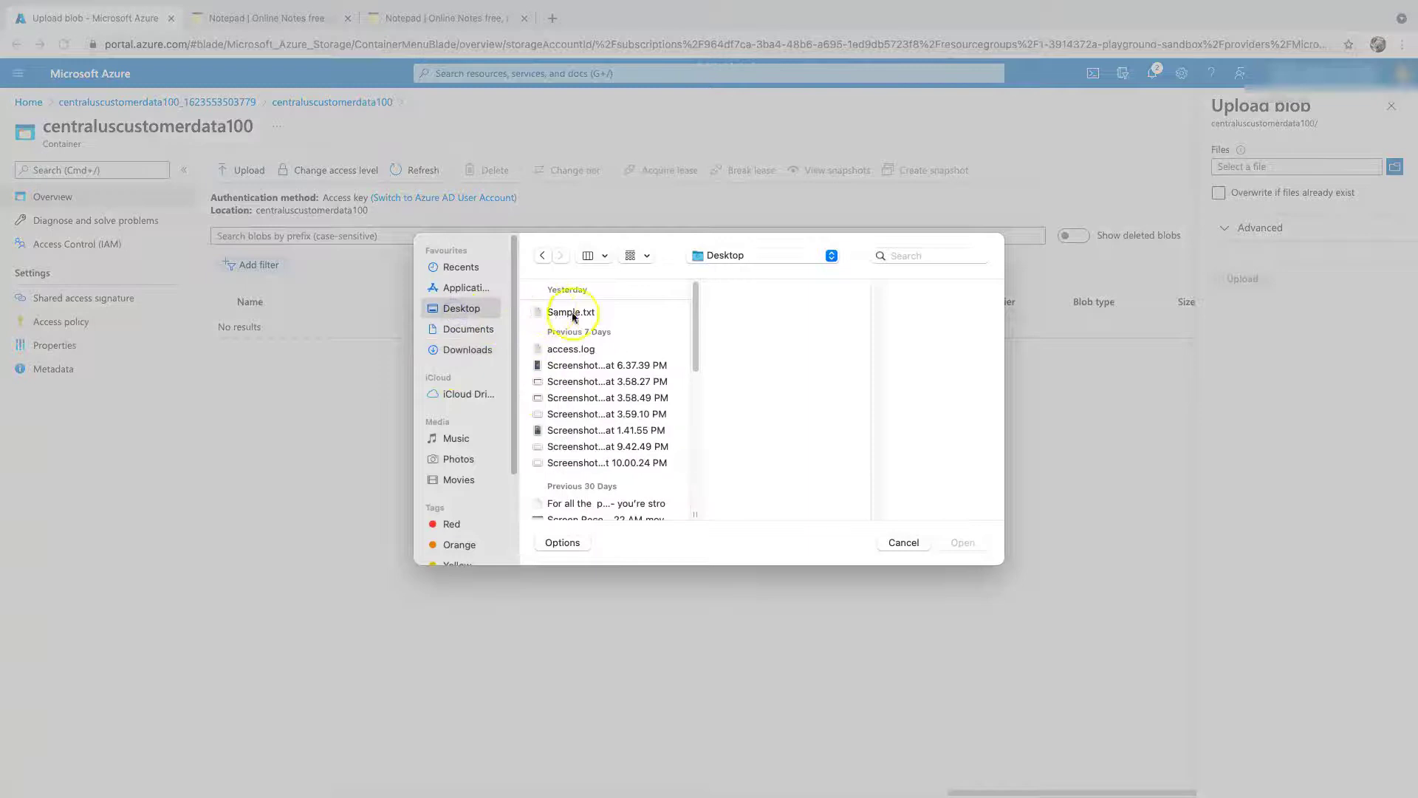
pyautogui.click(565, 310)
pyautogui.click(964, 542)
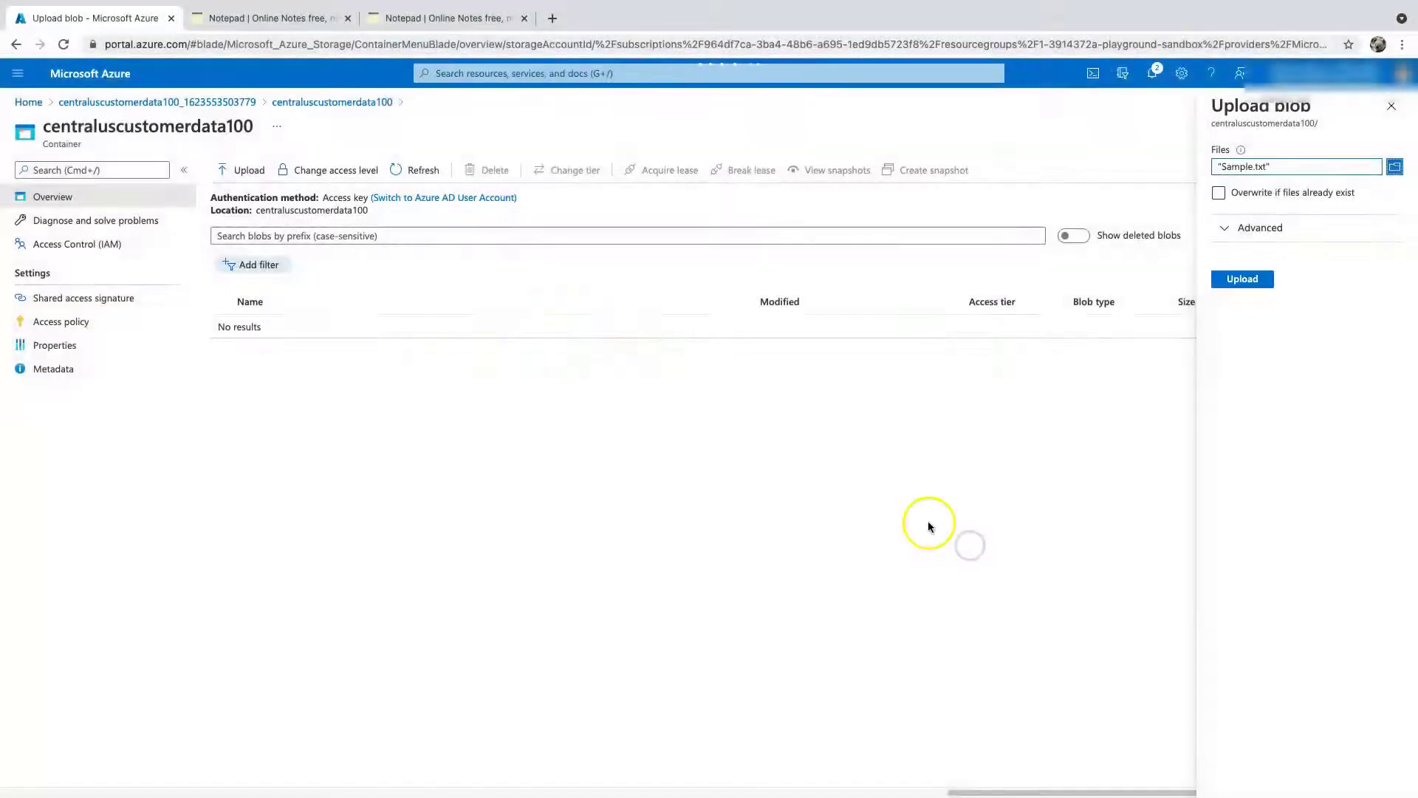
pyautogui.click(1239, 280)
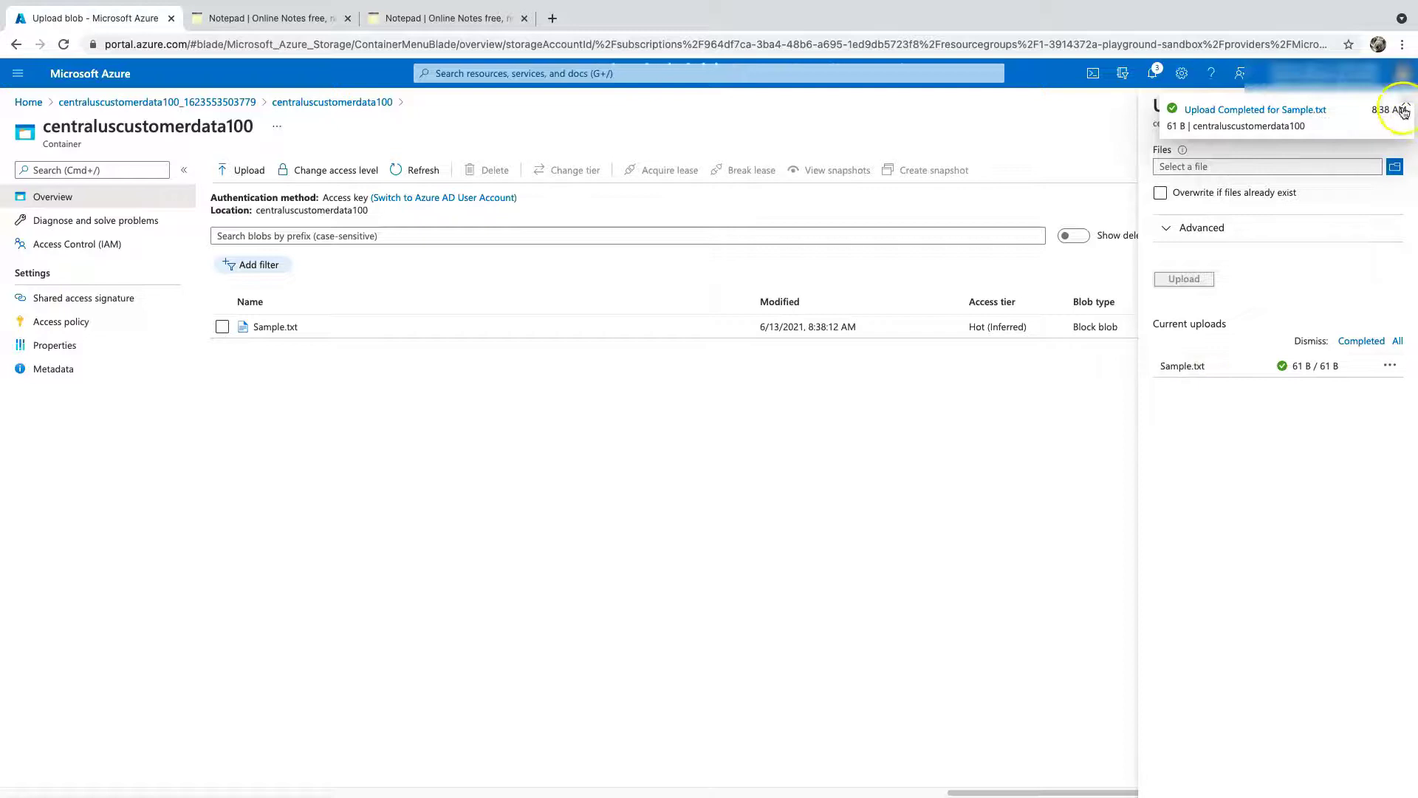
pyautogui.click(1403, 111)
pyautogui.click(1400, 105)
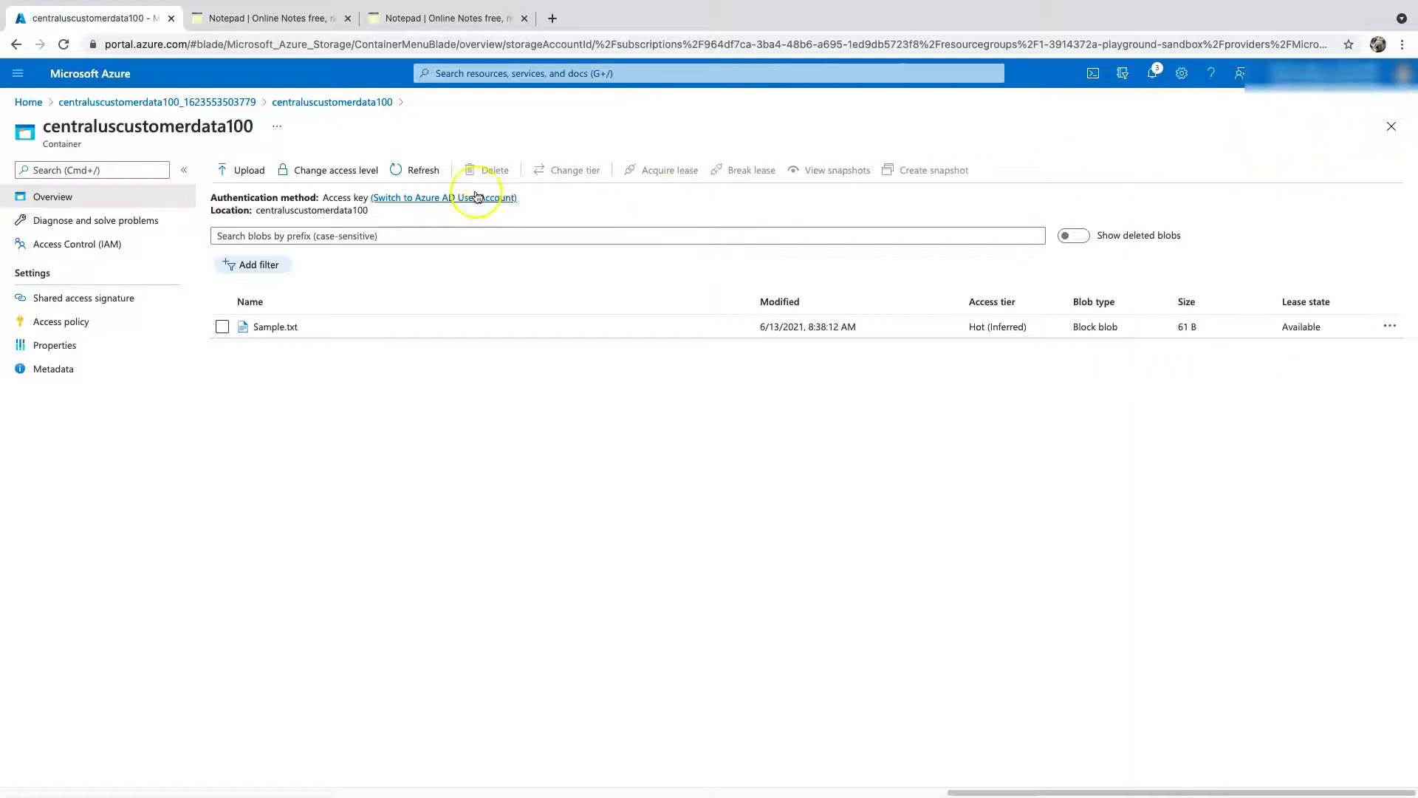
# Step: Begin a second blob upload to the container and browse the Downloads folder for a file
pyautogui.click(242, 170)
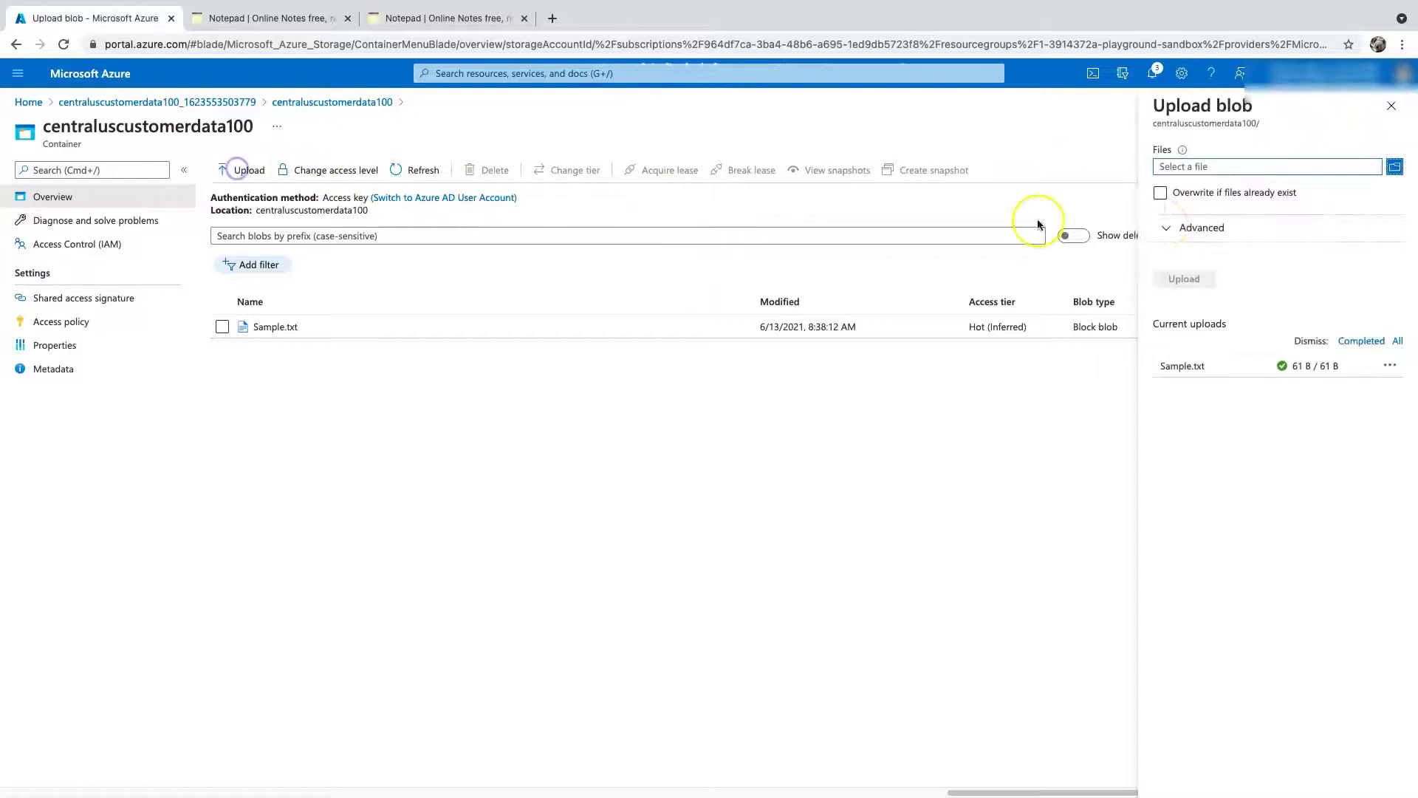
pyautogui.click(1394, 167)
pyautogui.click(455, 349)
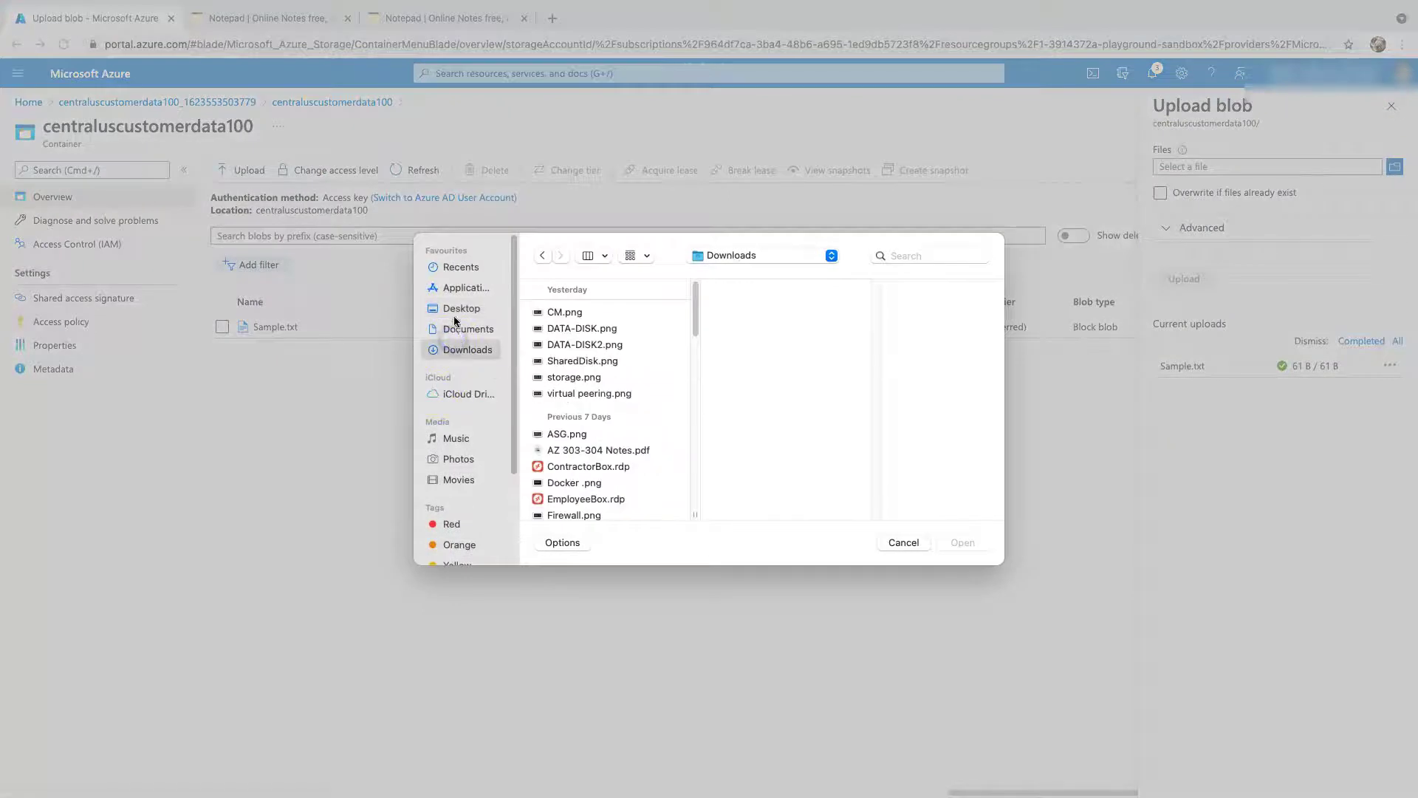
pyautogui.click(461, 308)
pyautogui.click(561, 310)
pyautogui.scroll(-5, 606, 406)
pyautogui.click(606, 511)
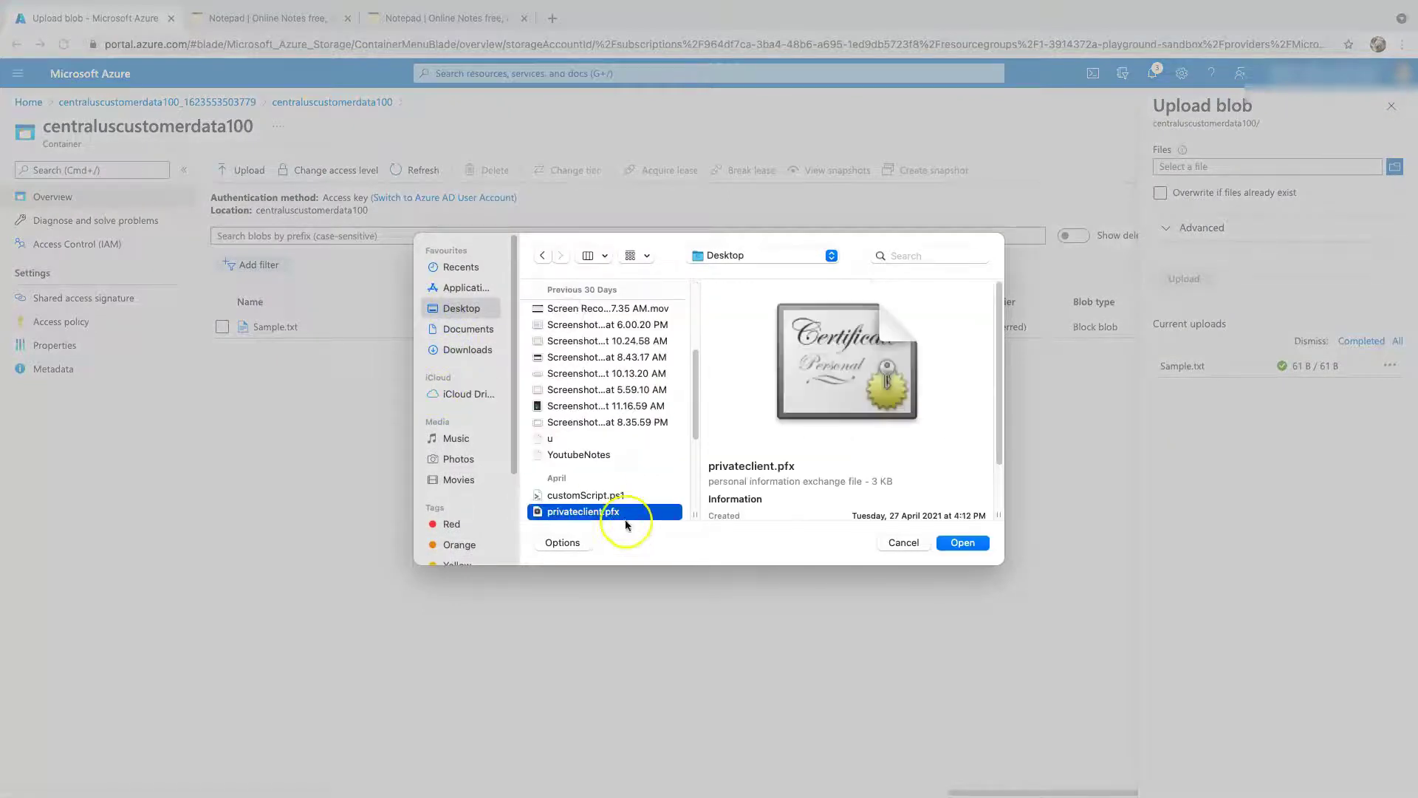
# Step: Choose newyork.jpg from the Downloads folder and upload it to the container
pyautogui.click(450, 357)
pyautogui.click(556, 312)
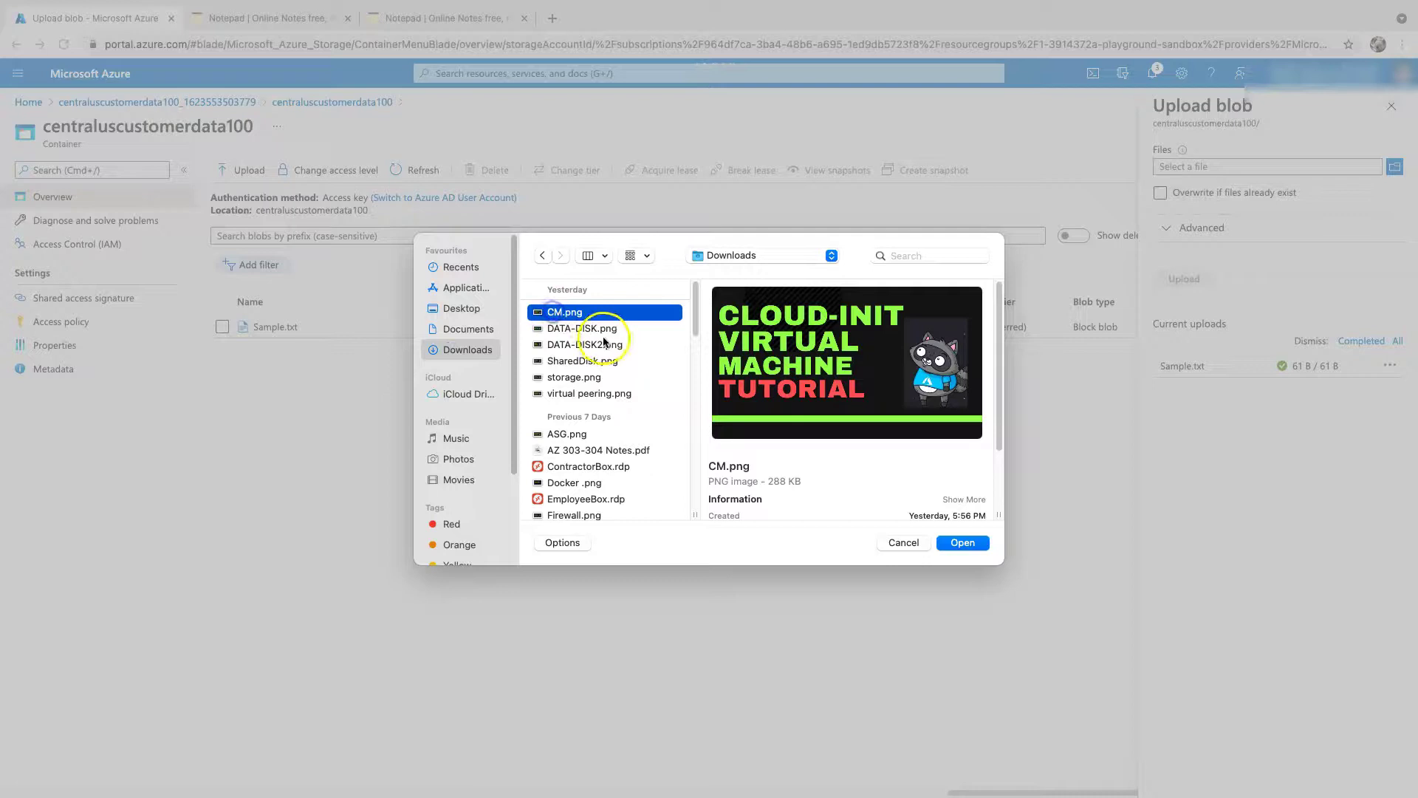
pyautogui.press('n')
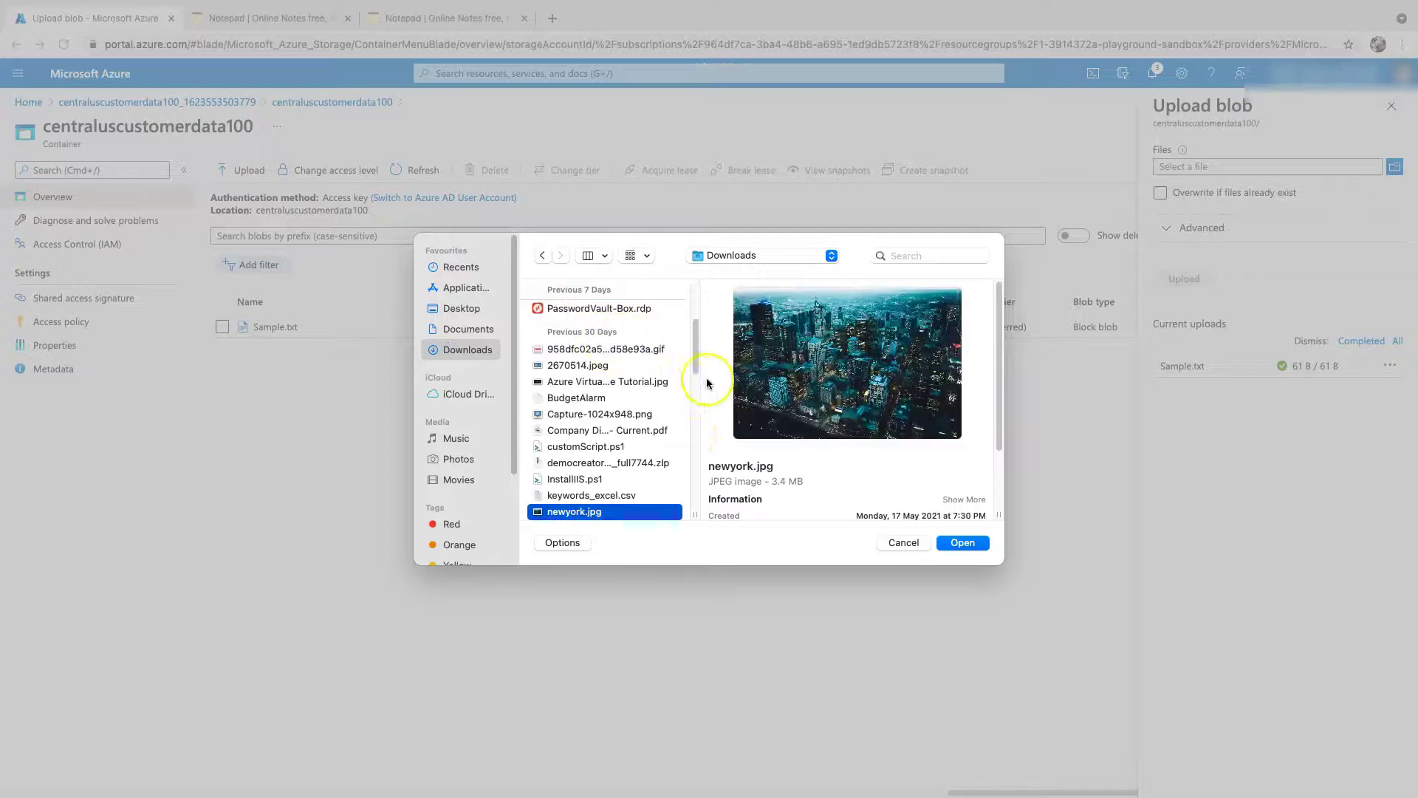
pyautogui.click(965, 543)
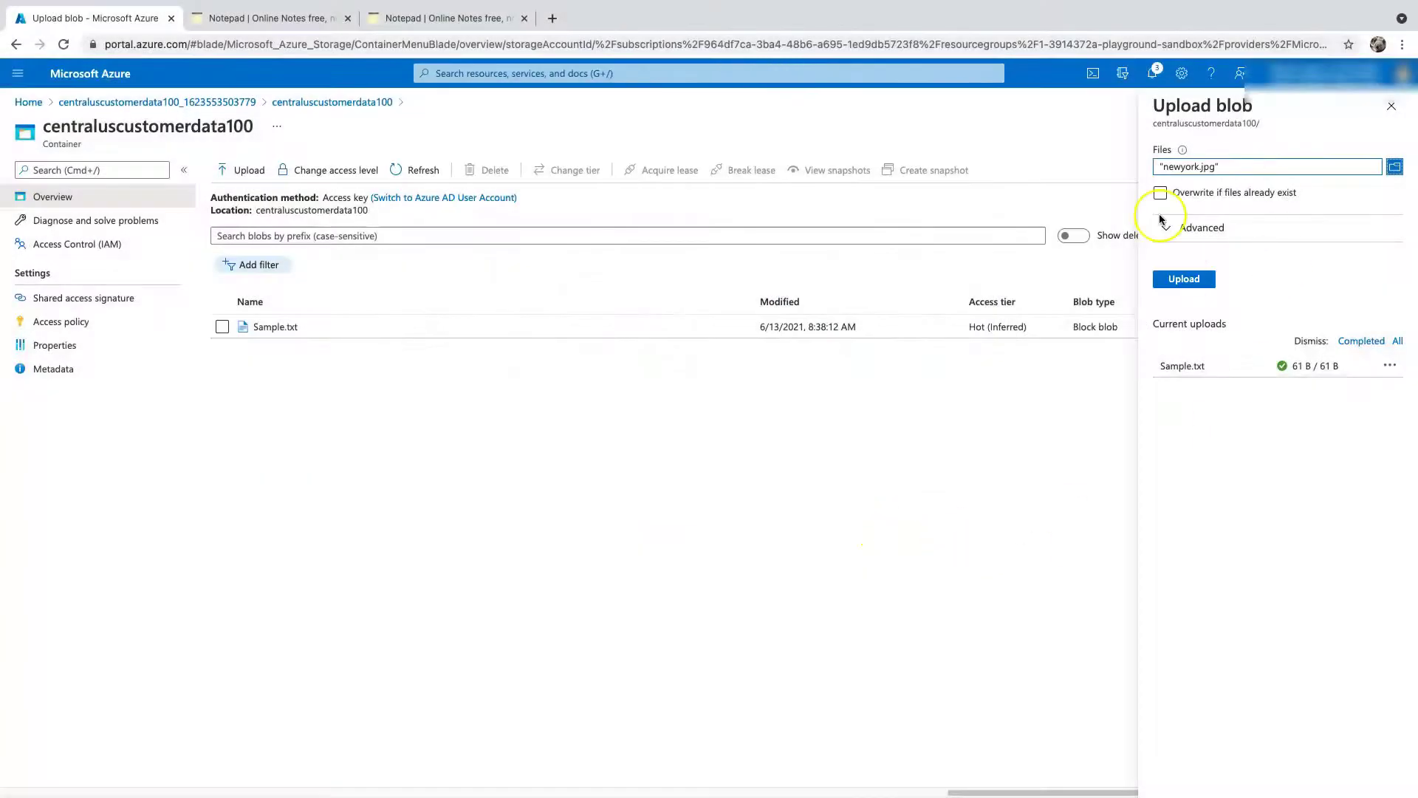
pyautogui.click(1187, 279)
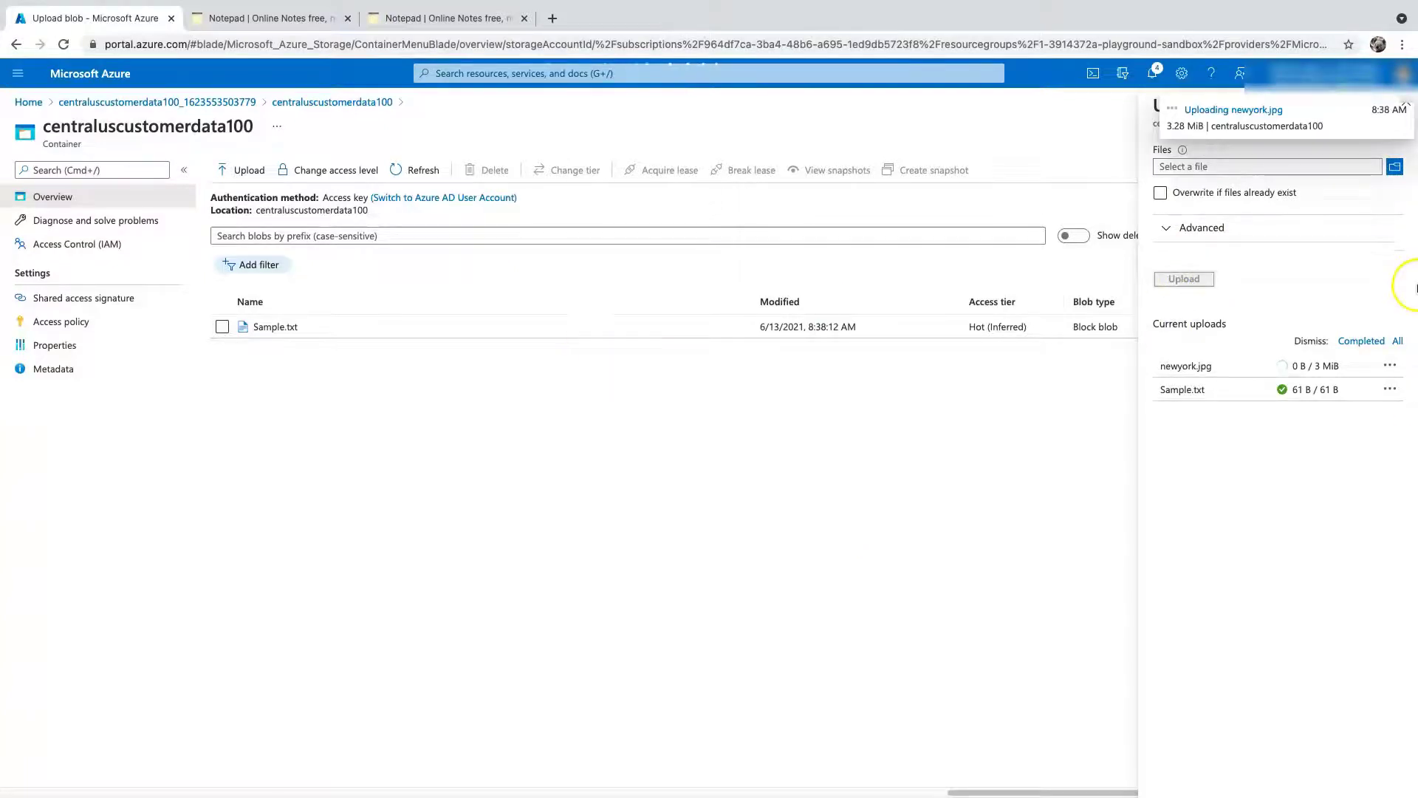
pyautogui.click(1408, 105)
pyautogui.click(1394, 122)
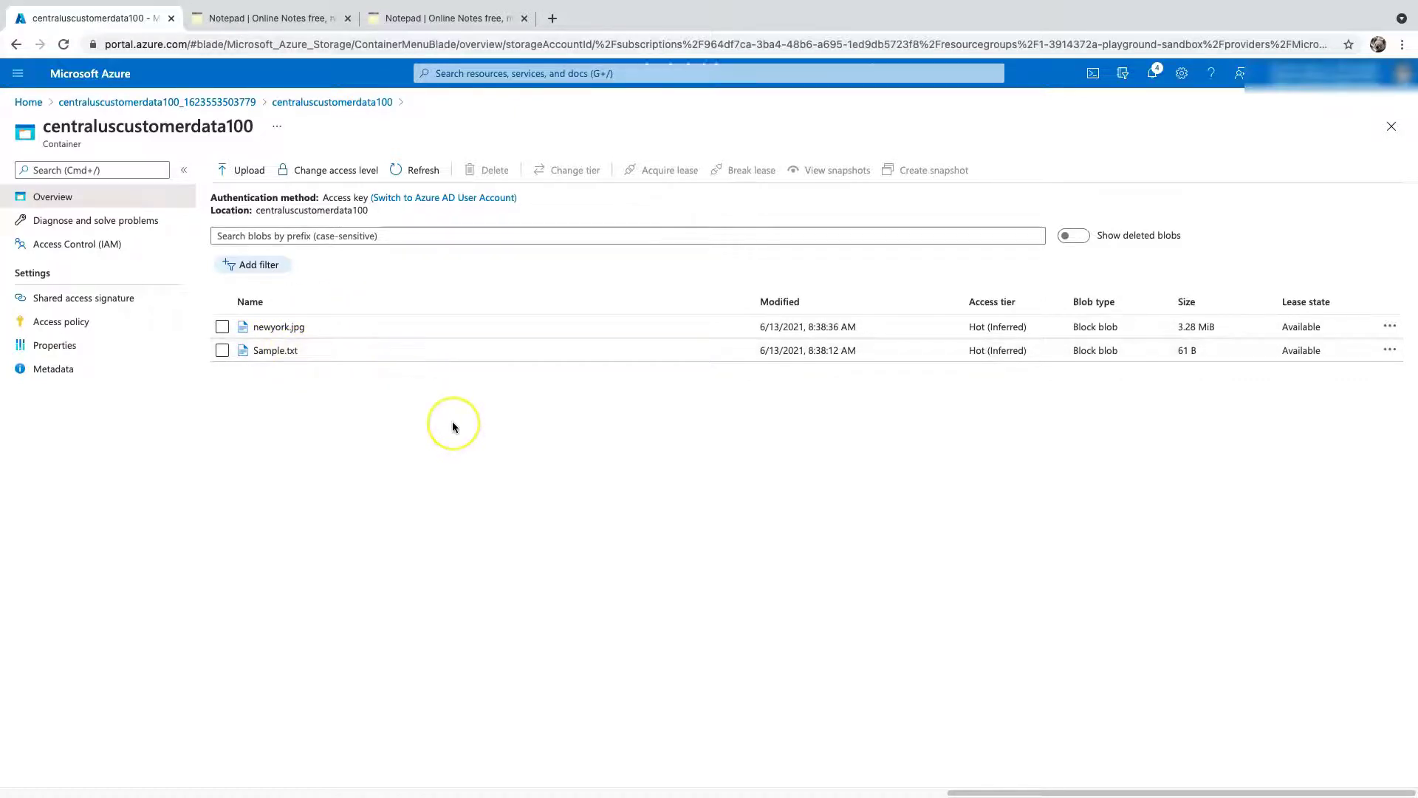
# Step: Copy the URL of the Sample.txt blob and open it in an incognito window to check anonymous access to its text
pyautogui.click(304, 352)
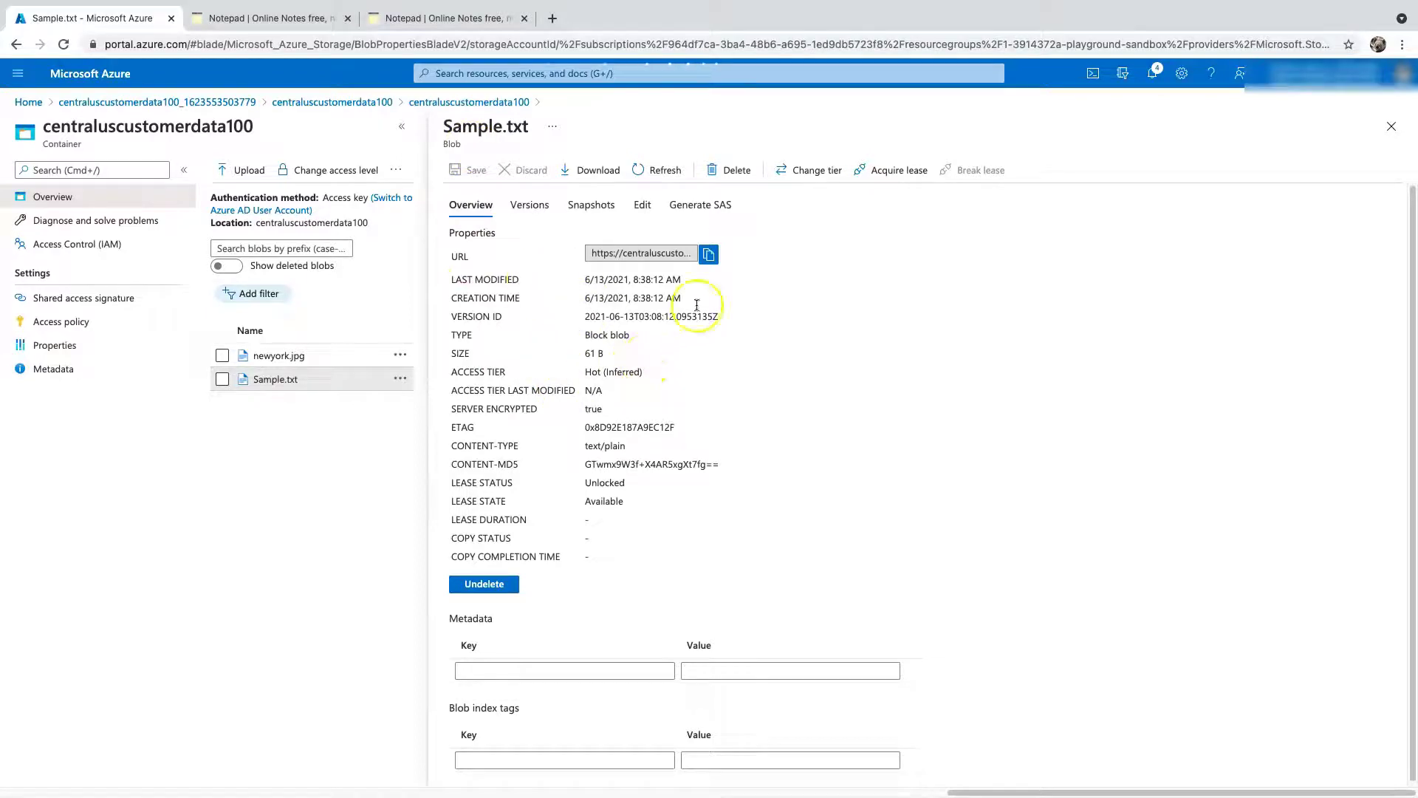
pyautogui.click(710, 255)
pyautogui.moveTo(154, 11)
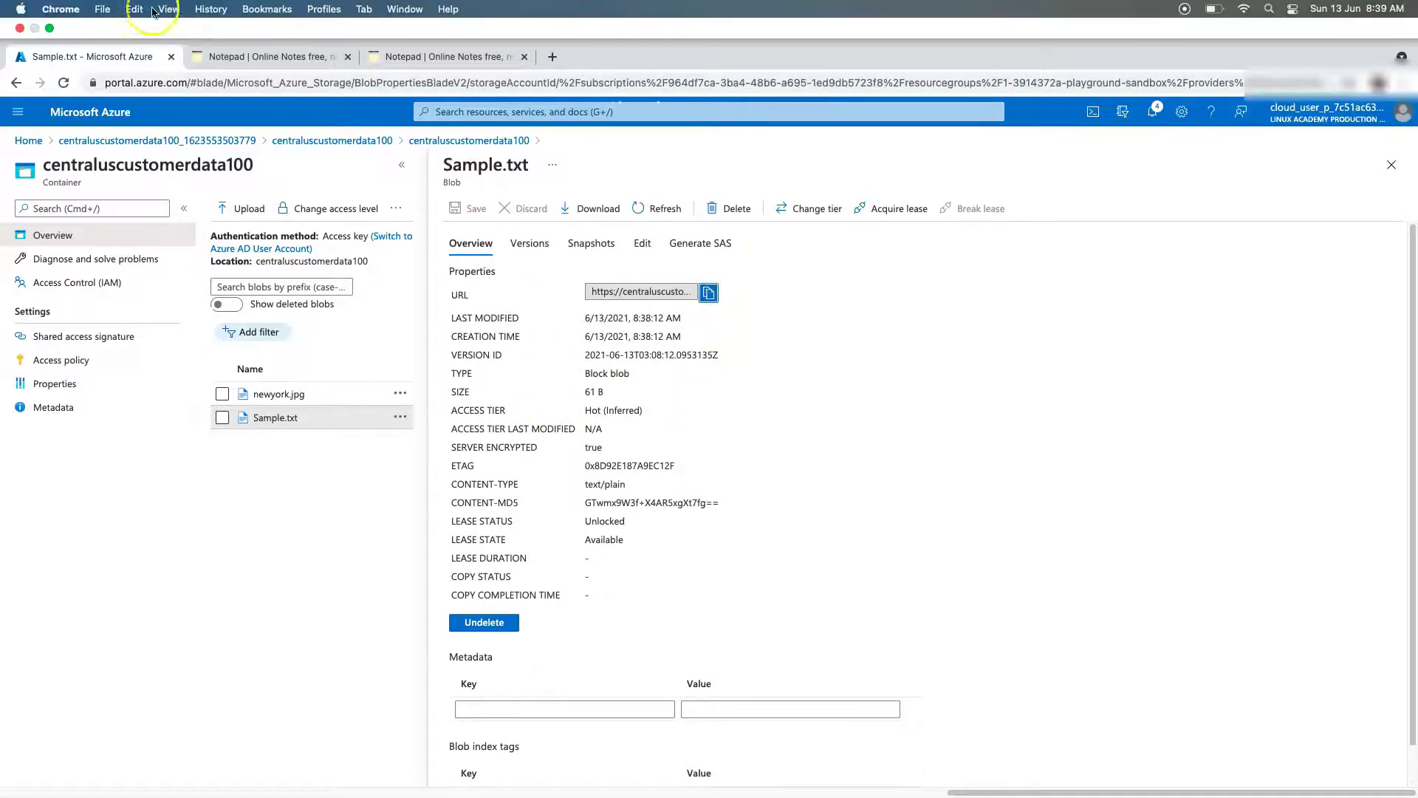
pyautogui.click(103, 10)
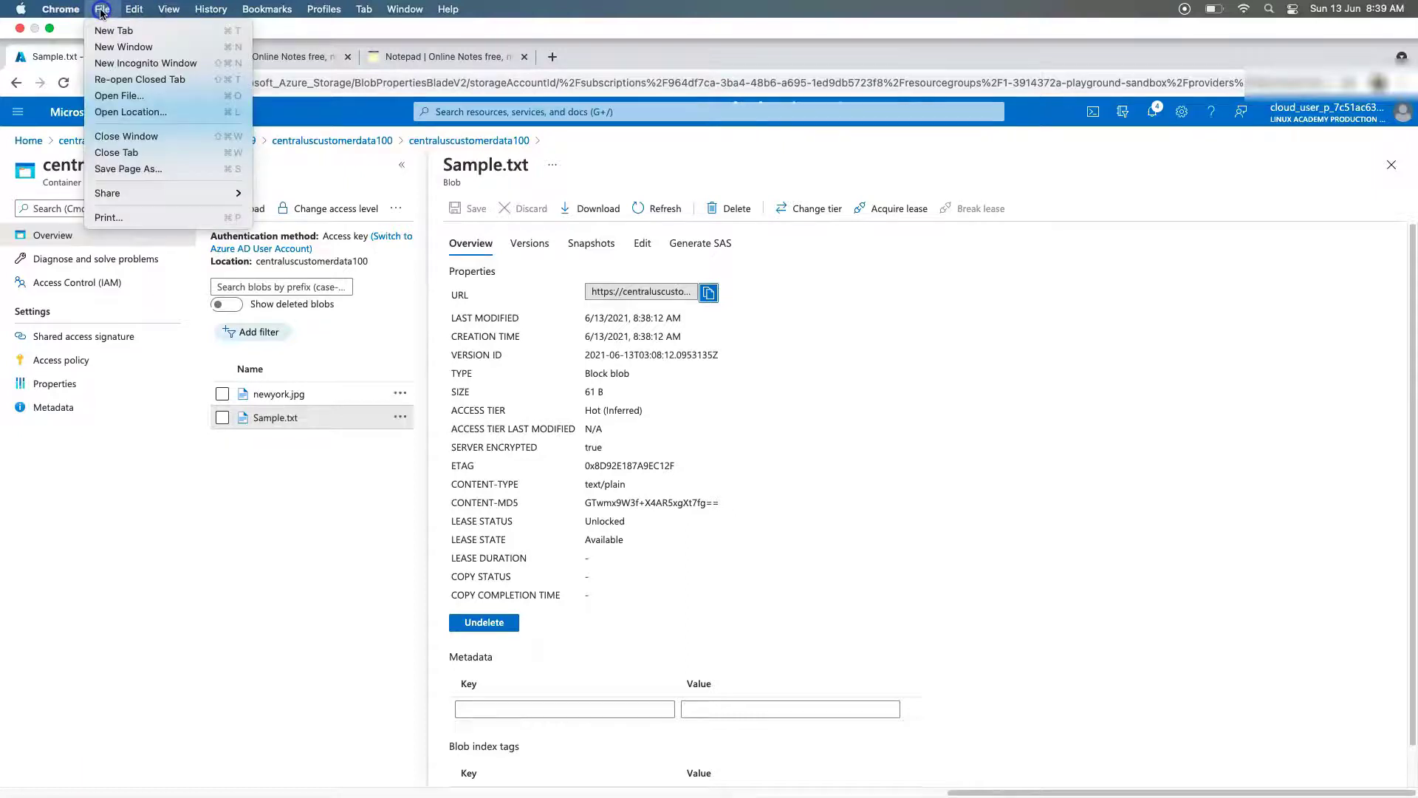
pyautogui.click(135, 65)
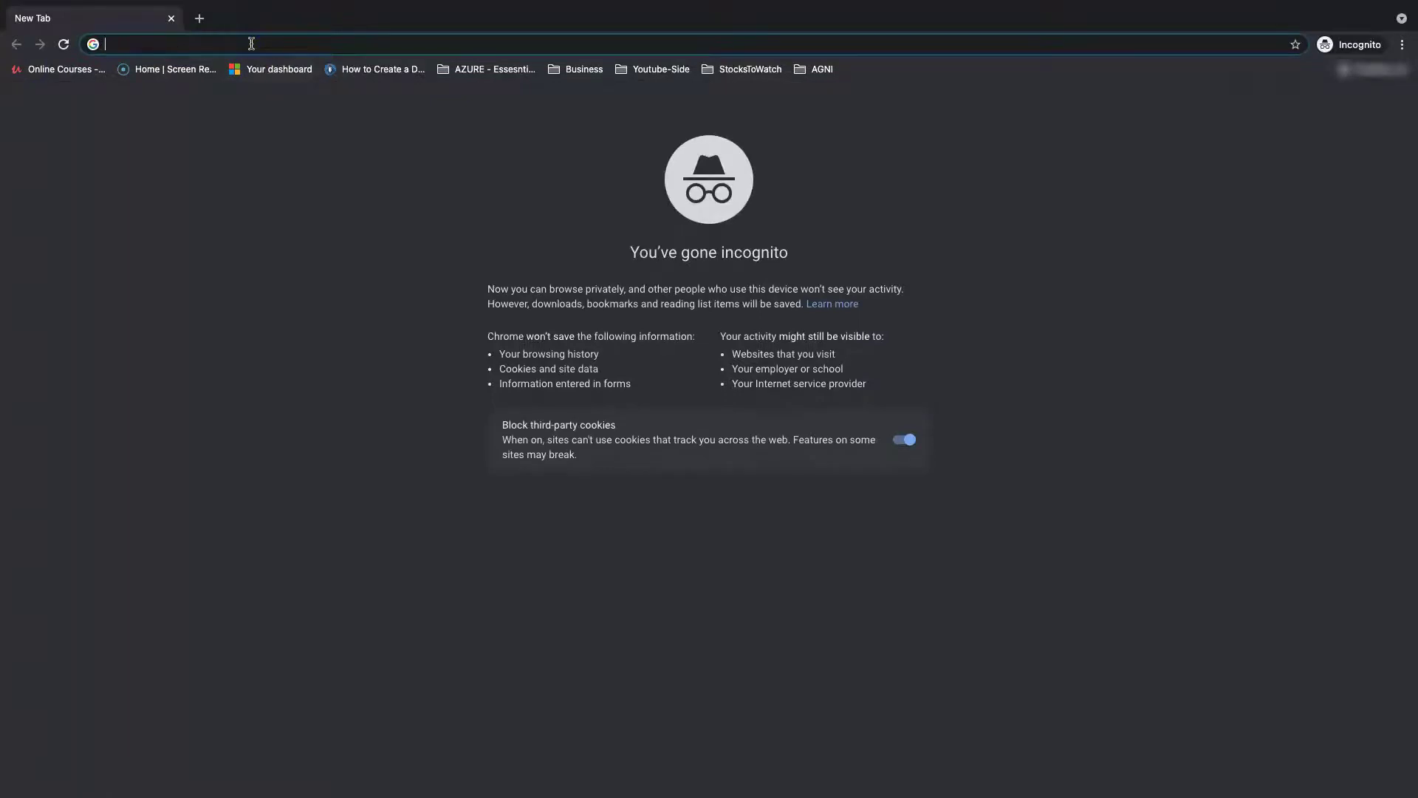
pyautogui.press('super+v')
pyautogui.press('Return')
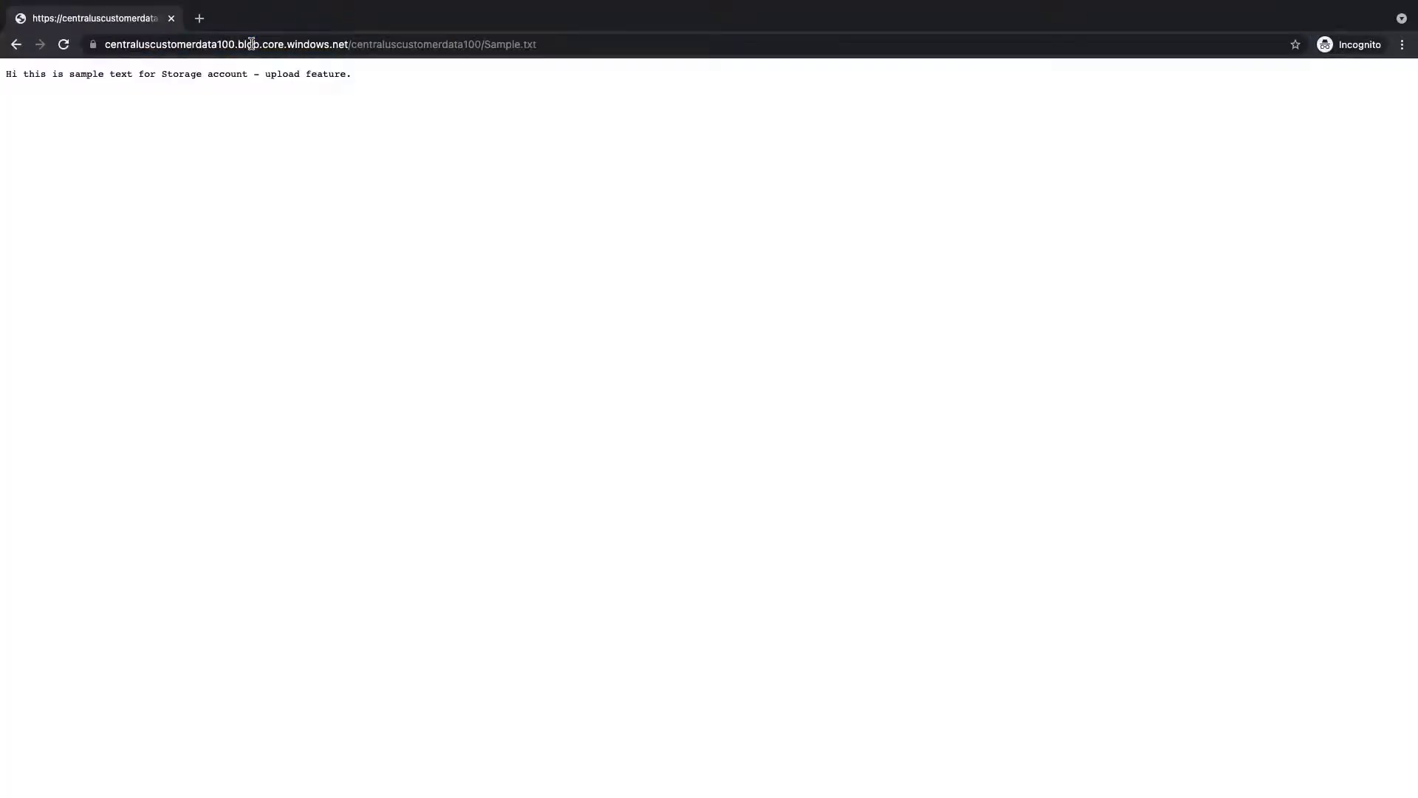
pyautogui.moveTo(368, 77); pyautogui.dragTo(59, 71)
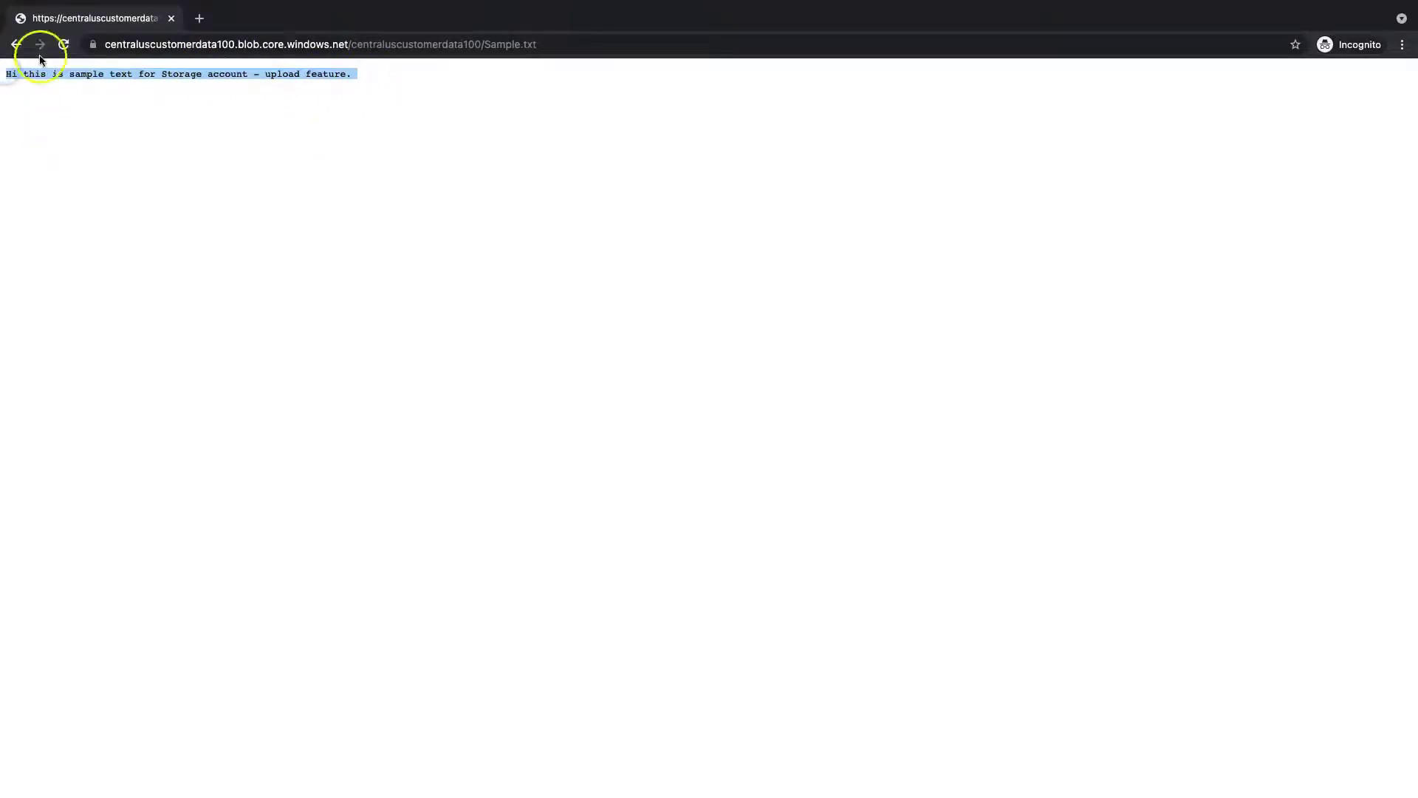
pyautogui.click(170, 18)
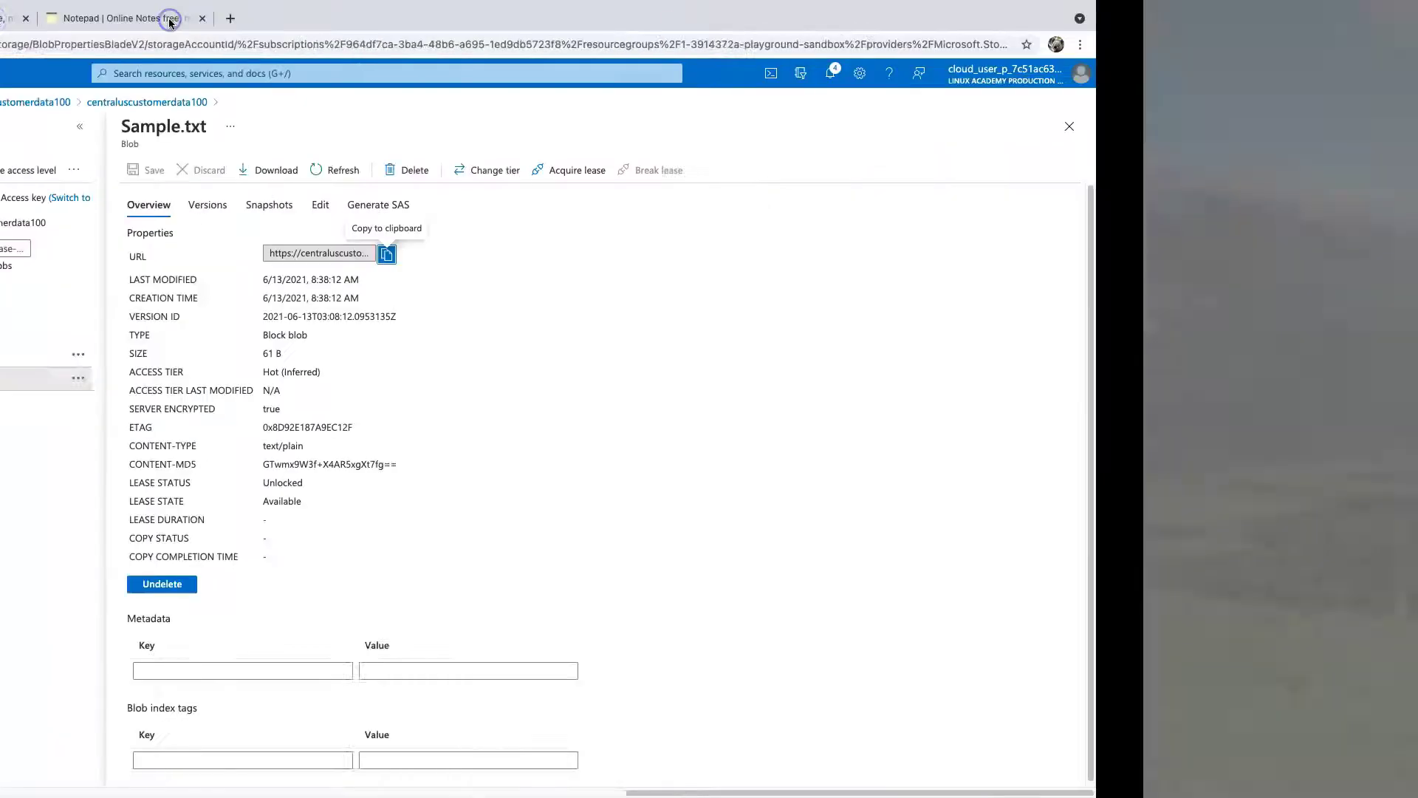
pyautogui.click(1393, 126)
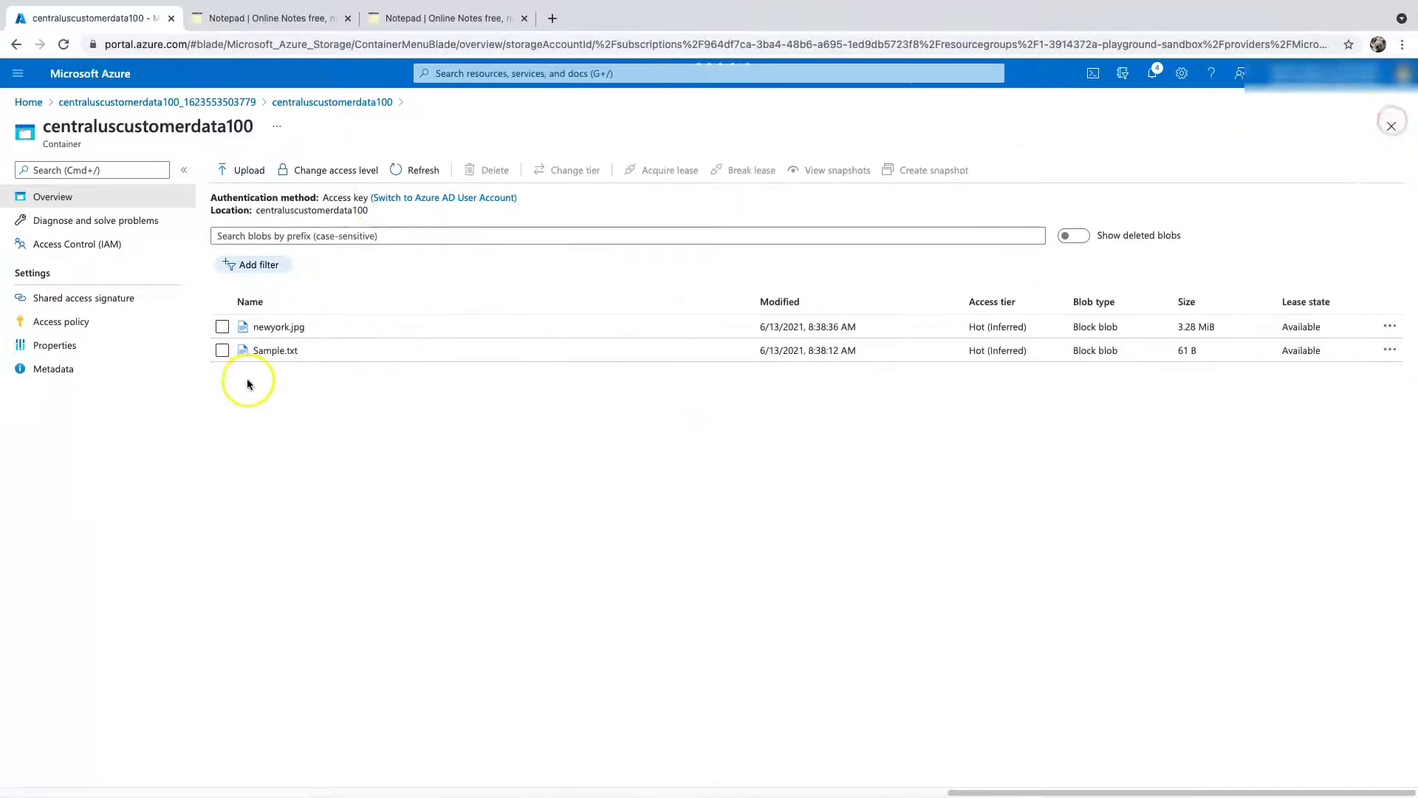
# Step: Copy the newyork.jpg blob's URL and load it in an incognito window to check anonymous access to the image
pyautogui.click(277, 327)
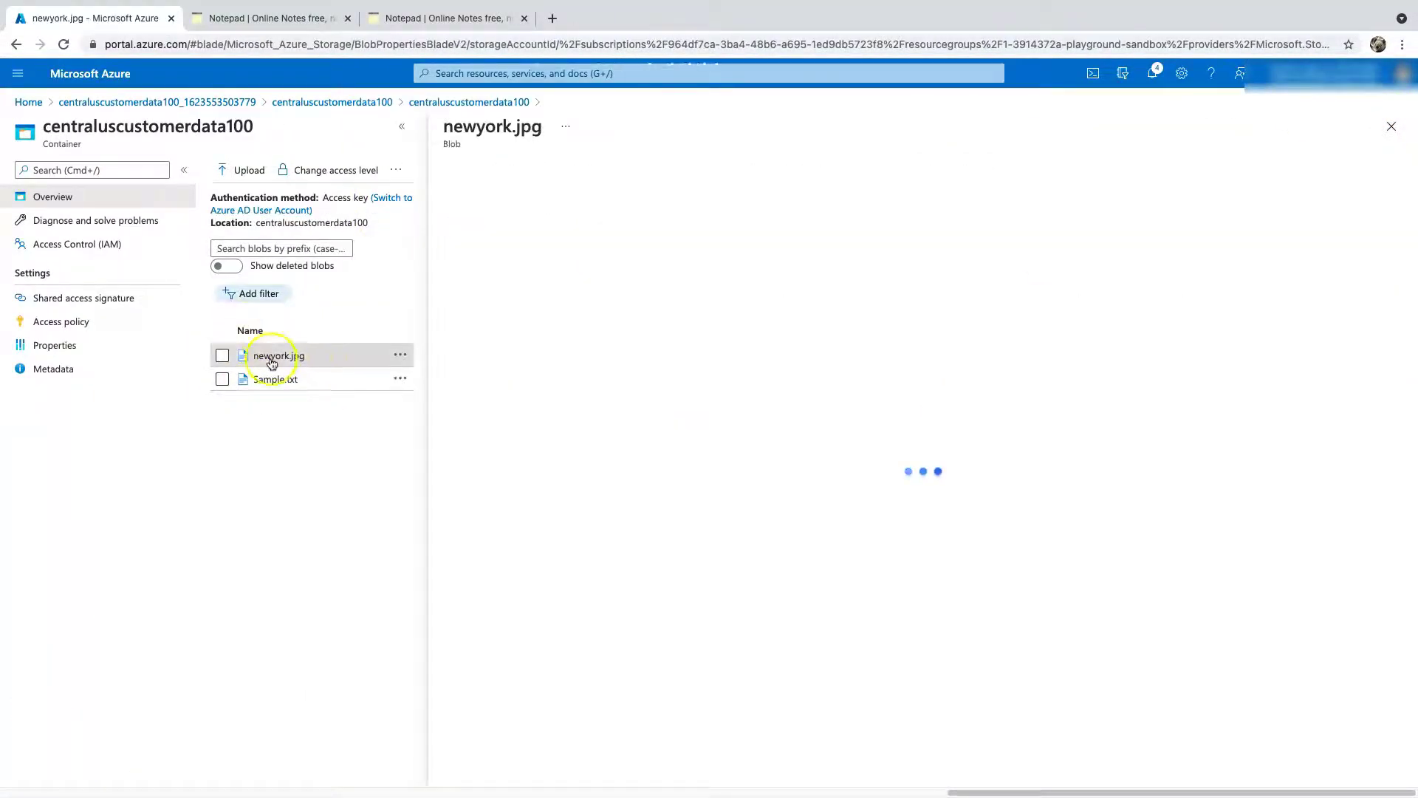
pyautogui.click(713, 255)
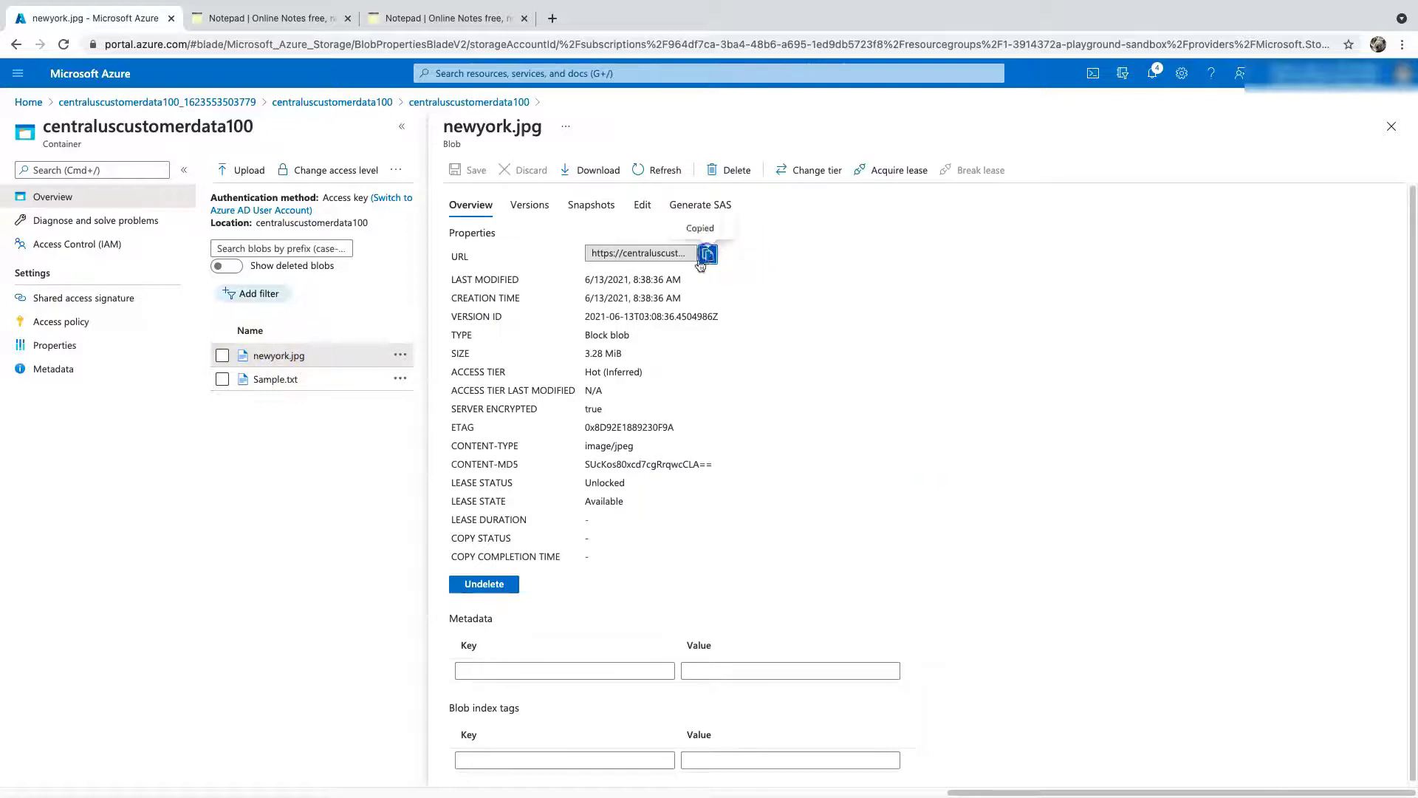
pyautogui.click(100, 10)
pyautogui.click(129, 65)
pyautogui.press('super+v')
pyautogui.press('Return')
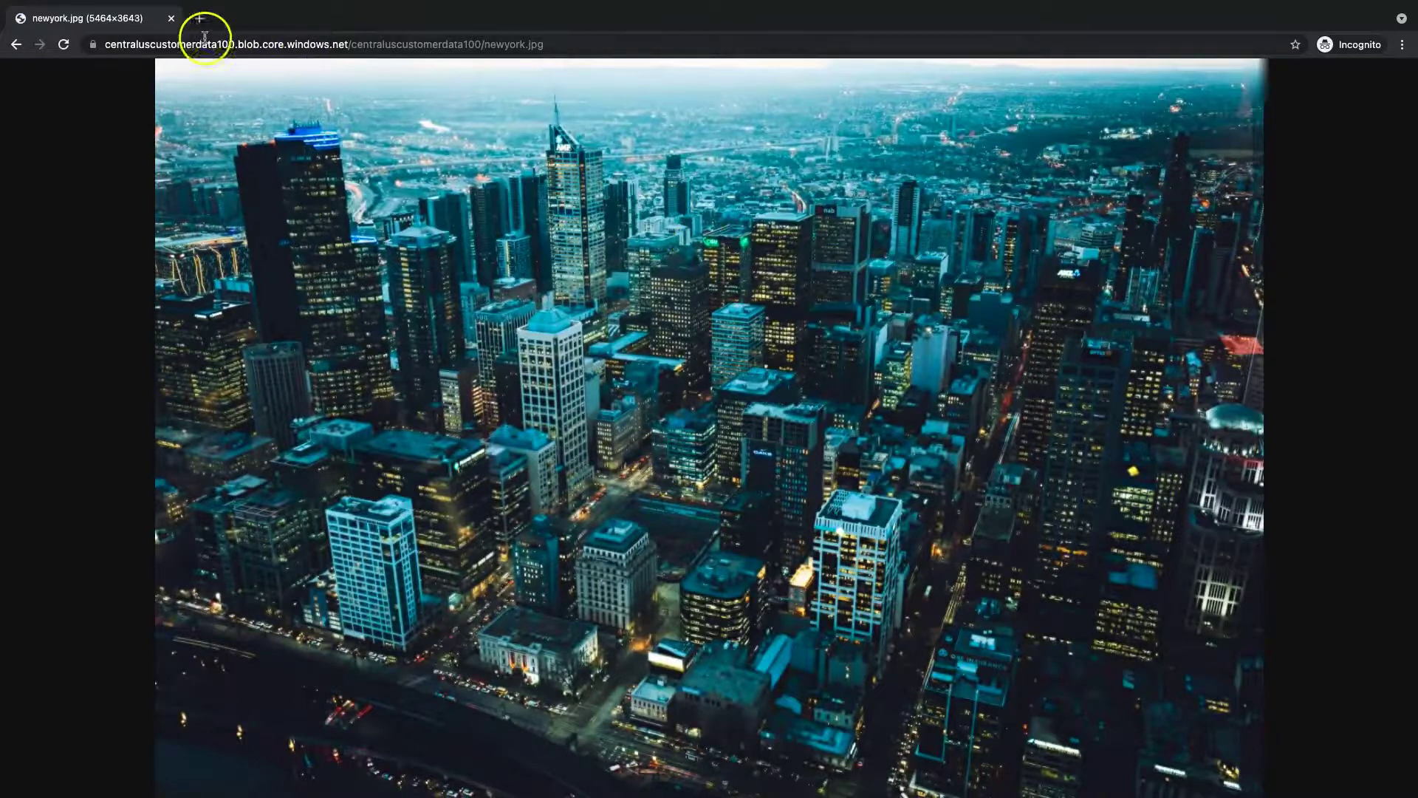
pyautogui.click(171, 18)
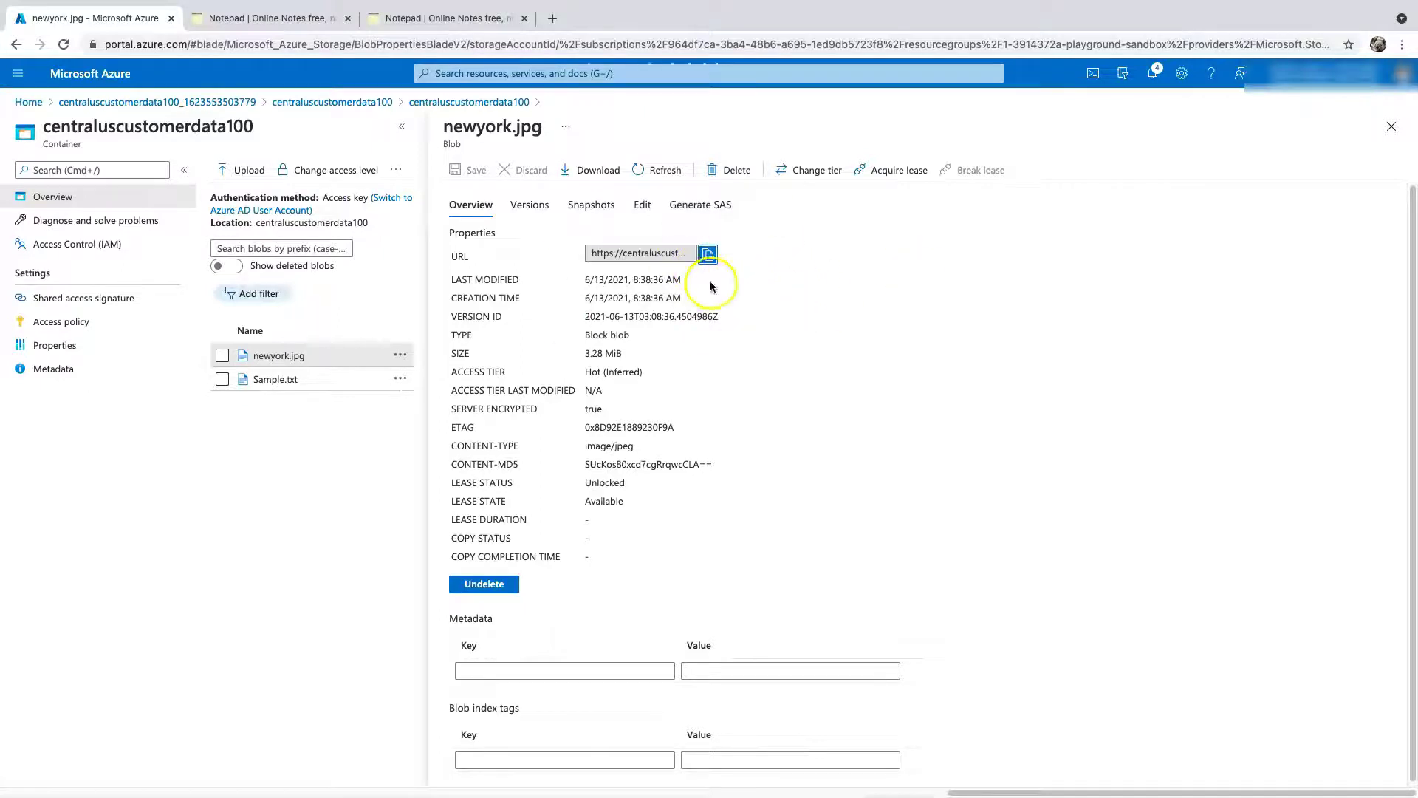
pyautogui.click(1391, 128)
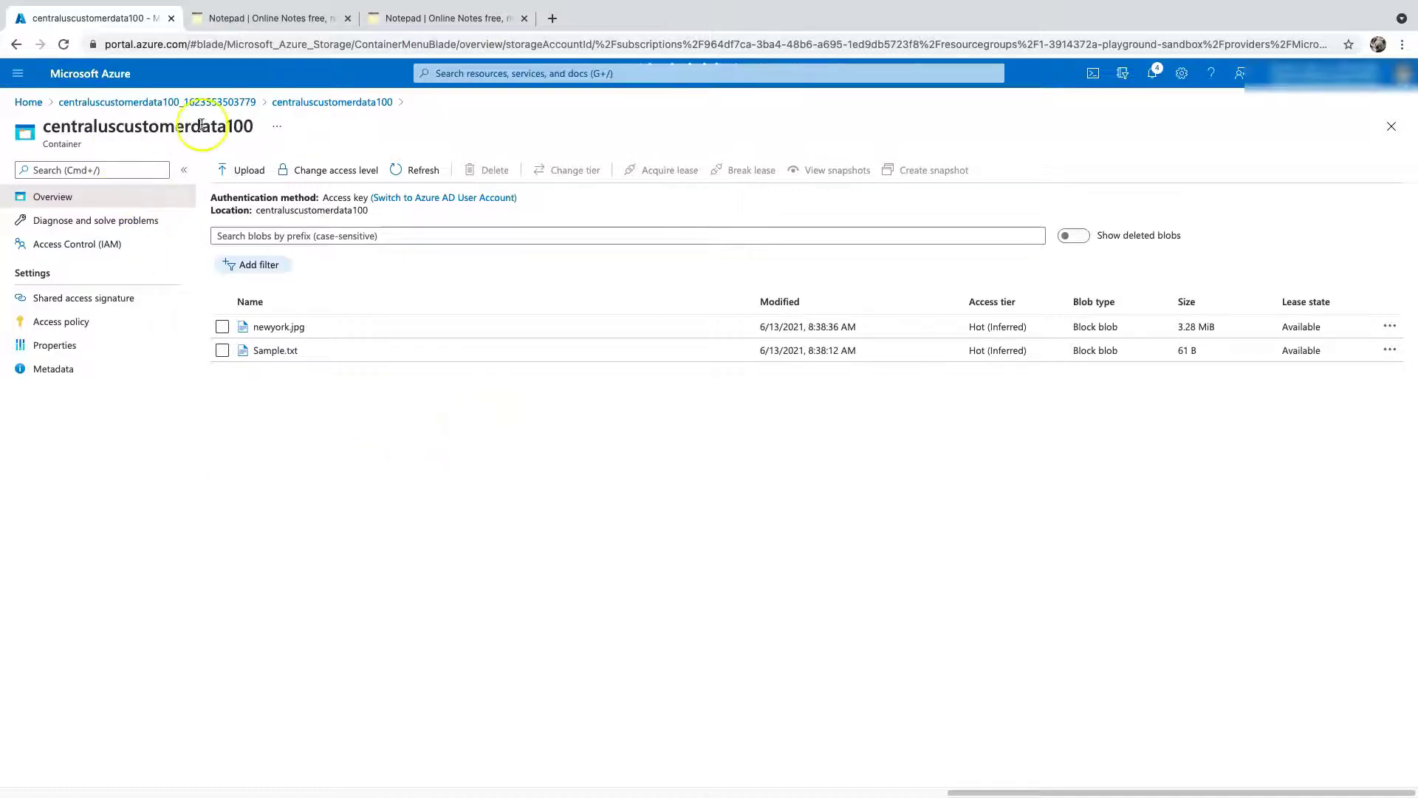
# Step: Select both blobs, set the container's public access level to Private (no anonymous access), and refresh the blob list
pyautogui.click(222, 326)
pyautogui.click(221, 352)
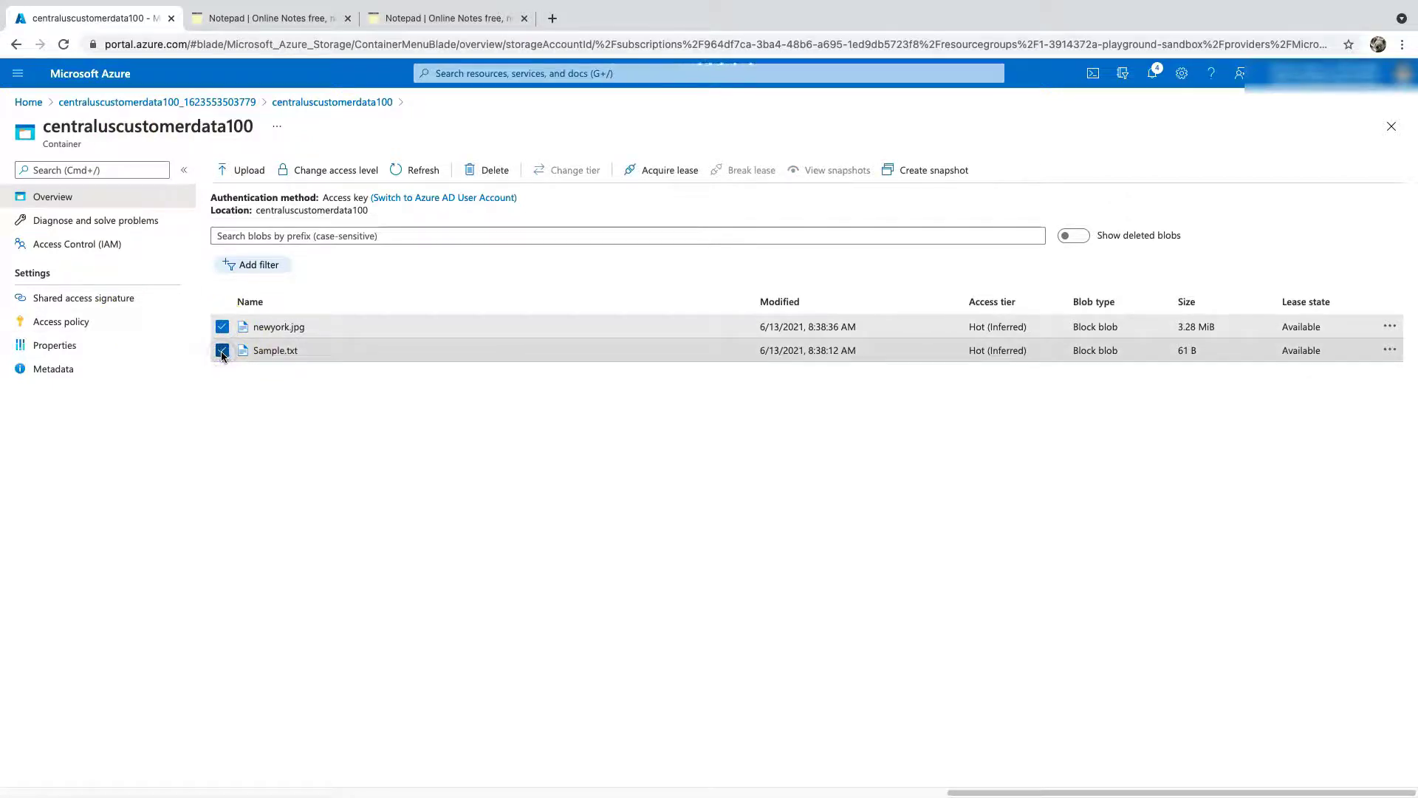
pyautogui.click(349, 174)
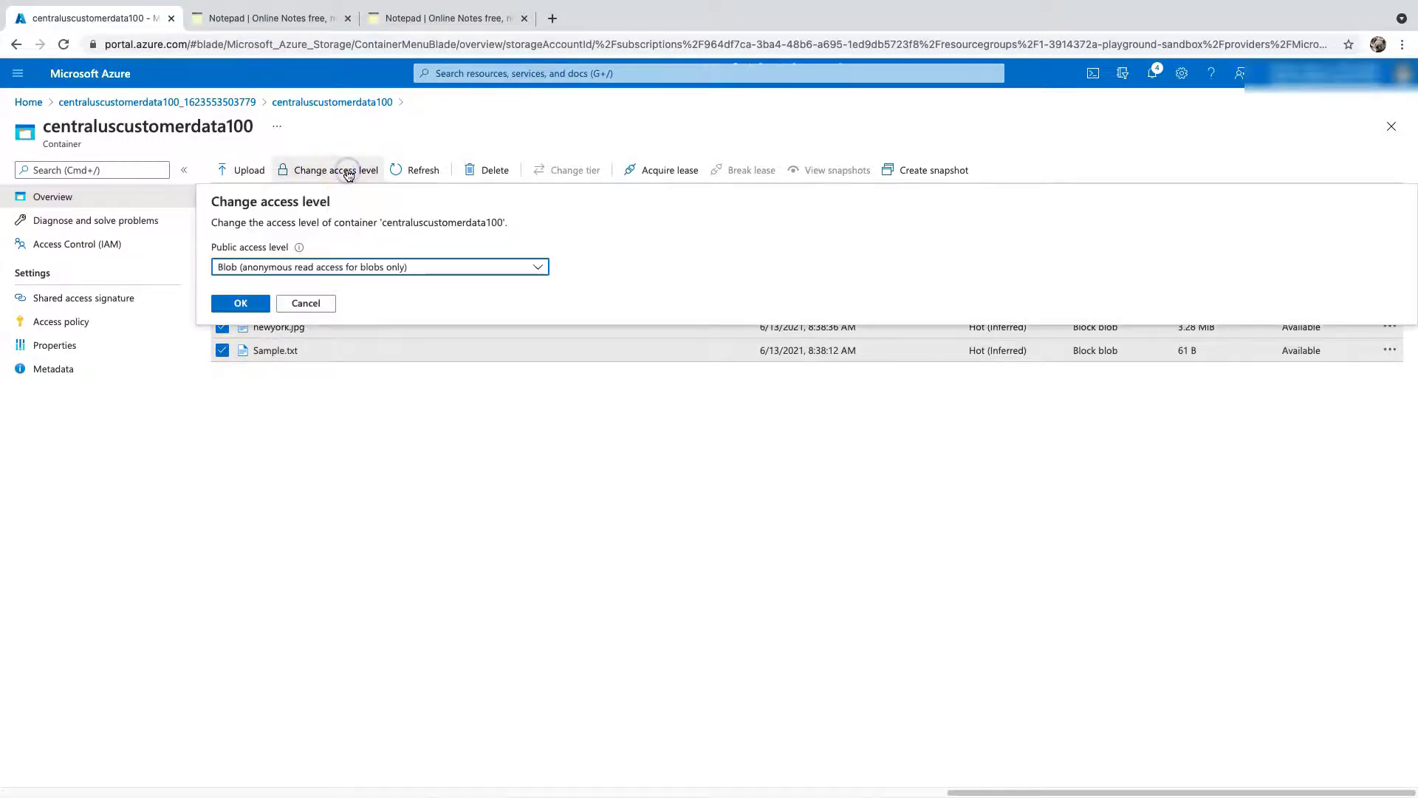
pyautogui.click(330, 265)
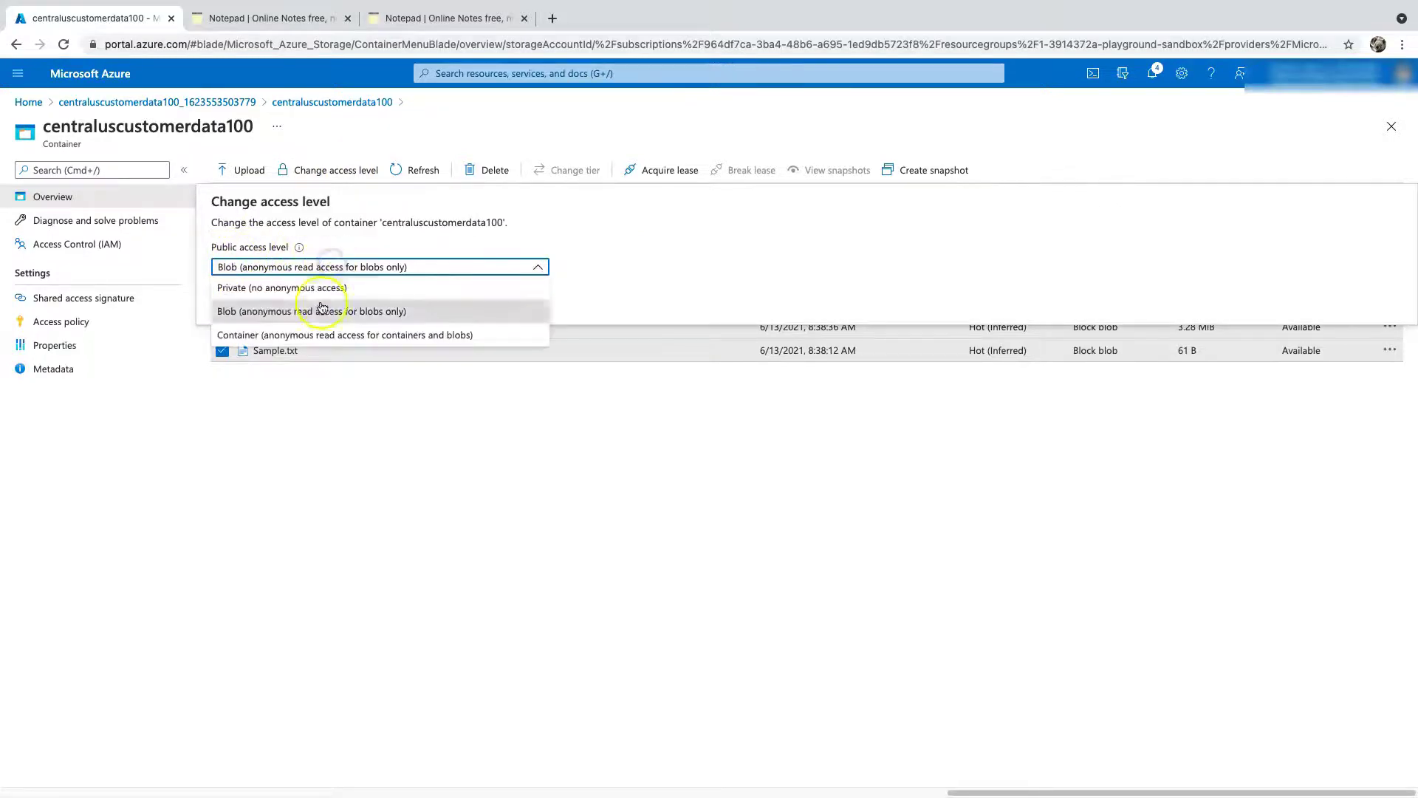
pyautogui.click(308, 289)
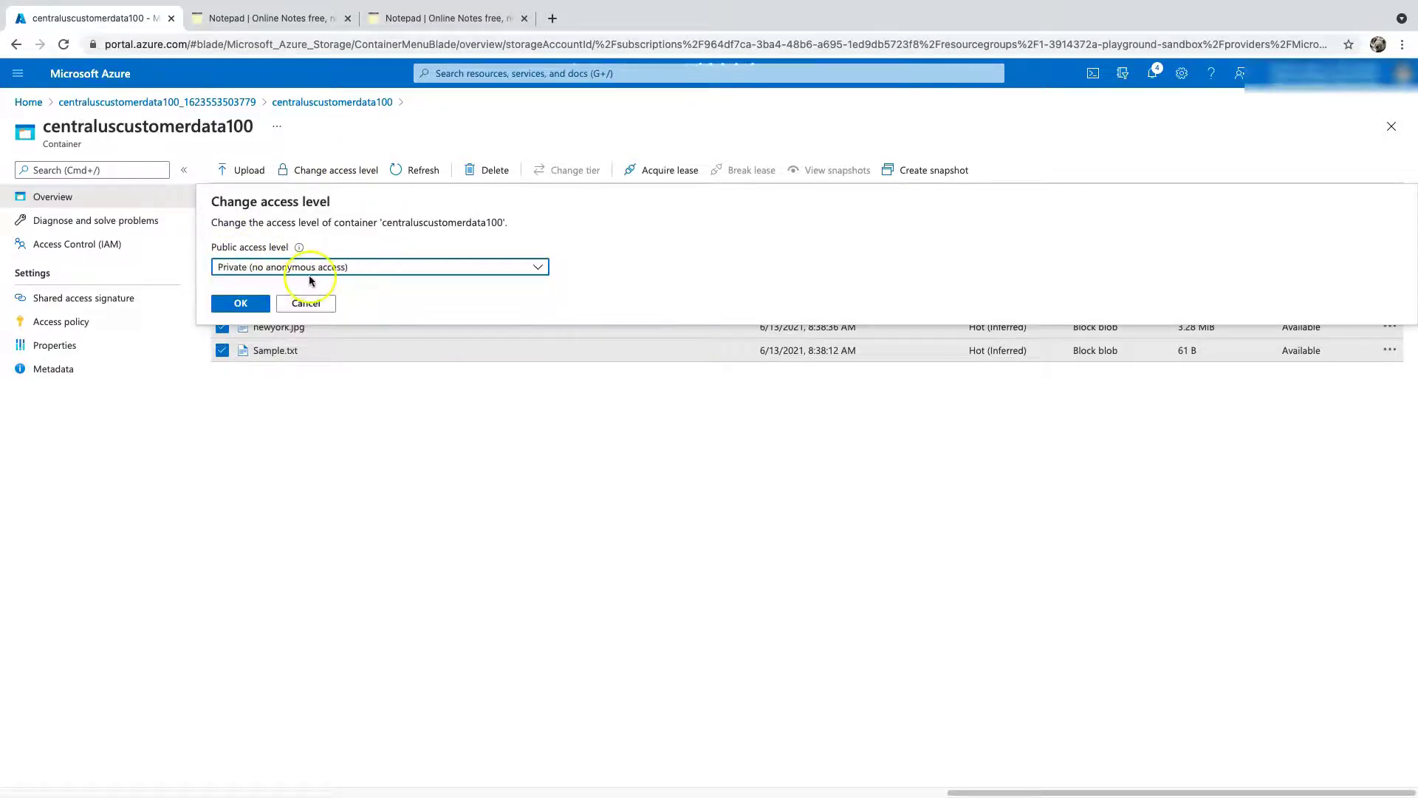
pyautogui.click(244, 304)
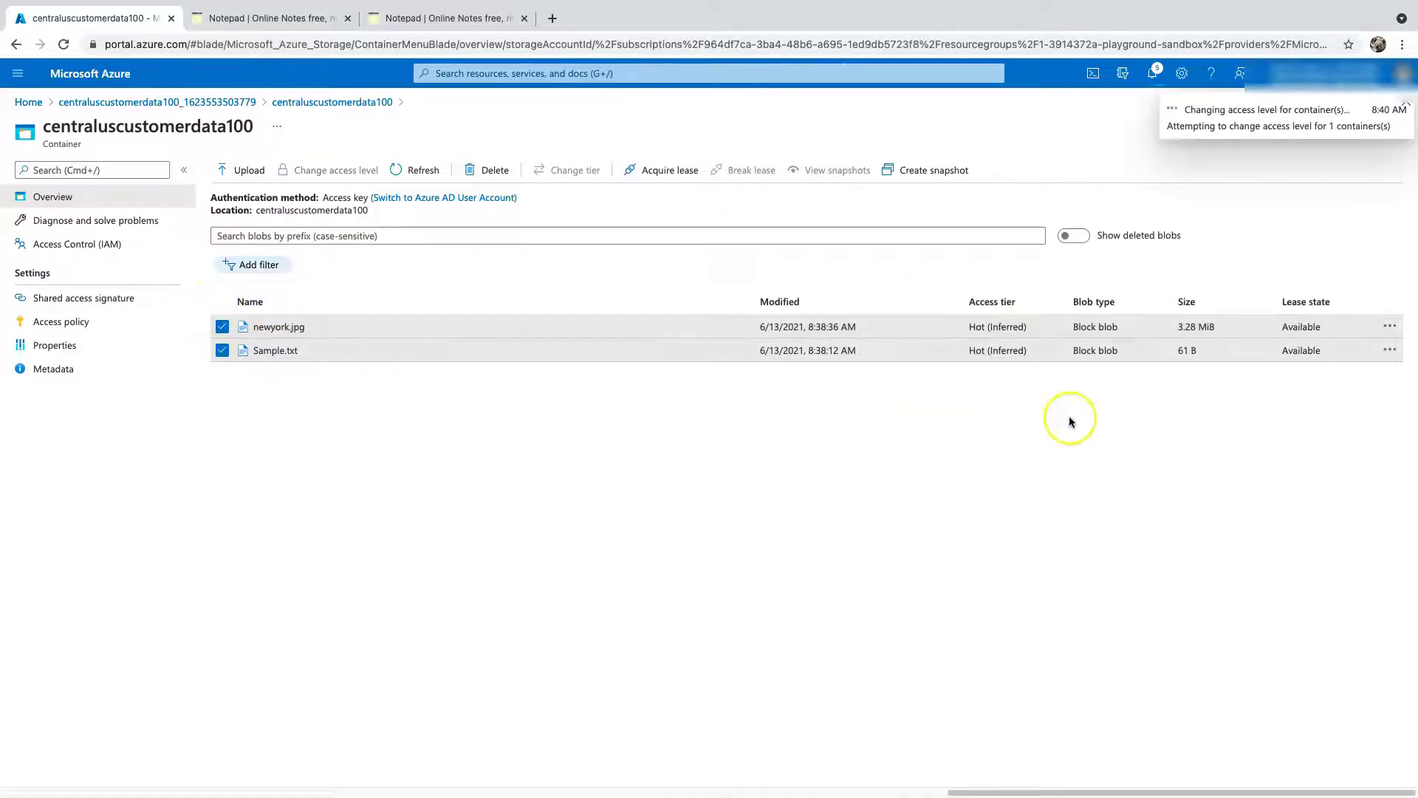
pyautogui.click(1409, 104)
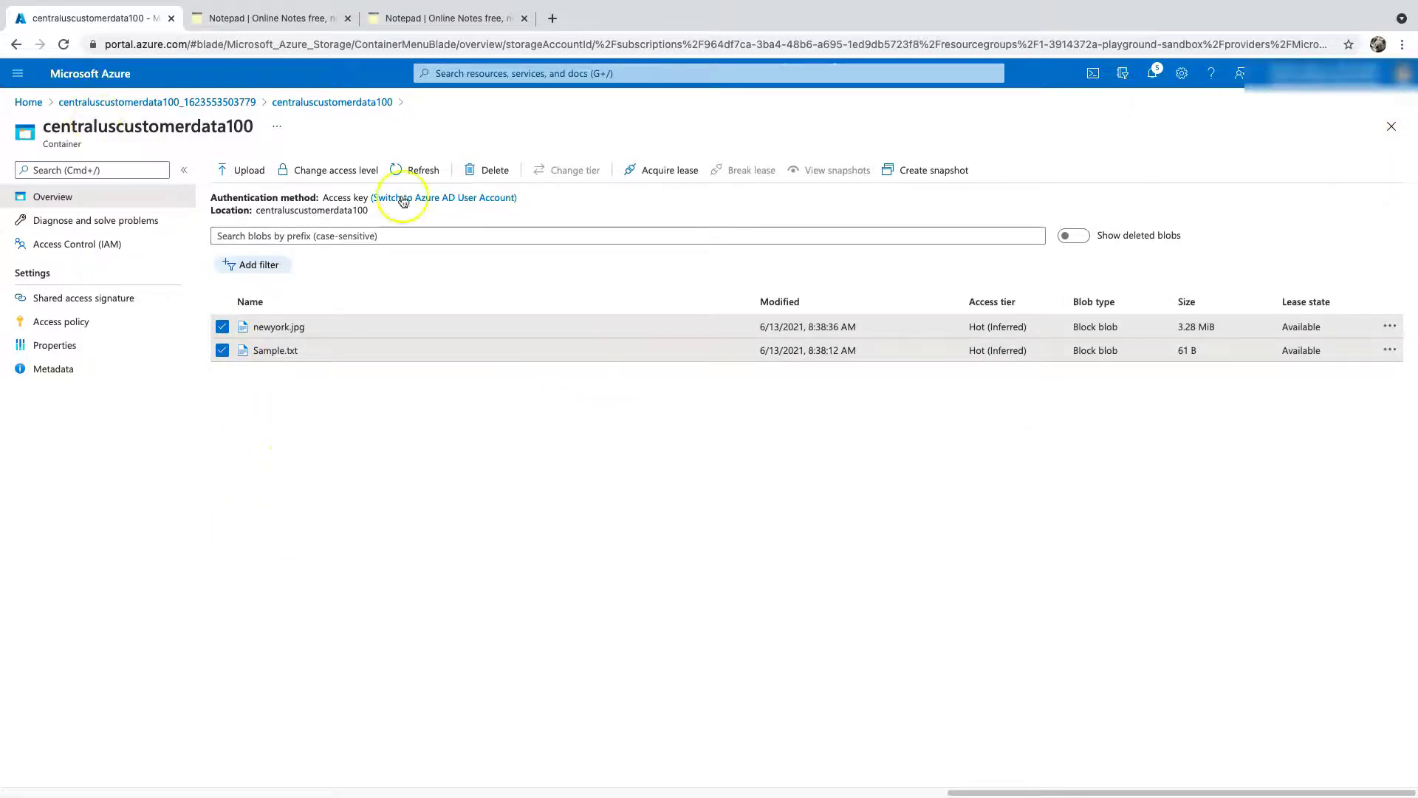
pyautogui.click(419, 171)
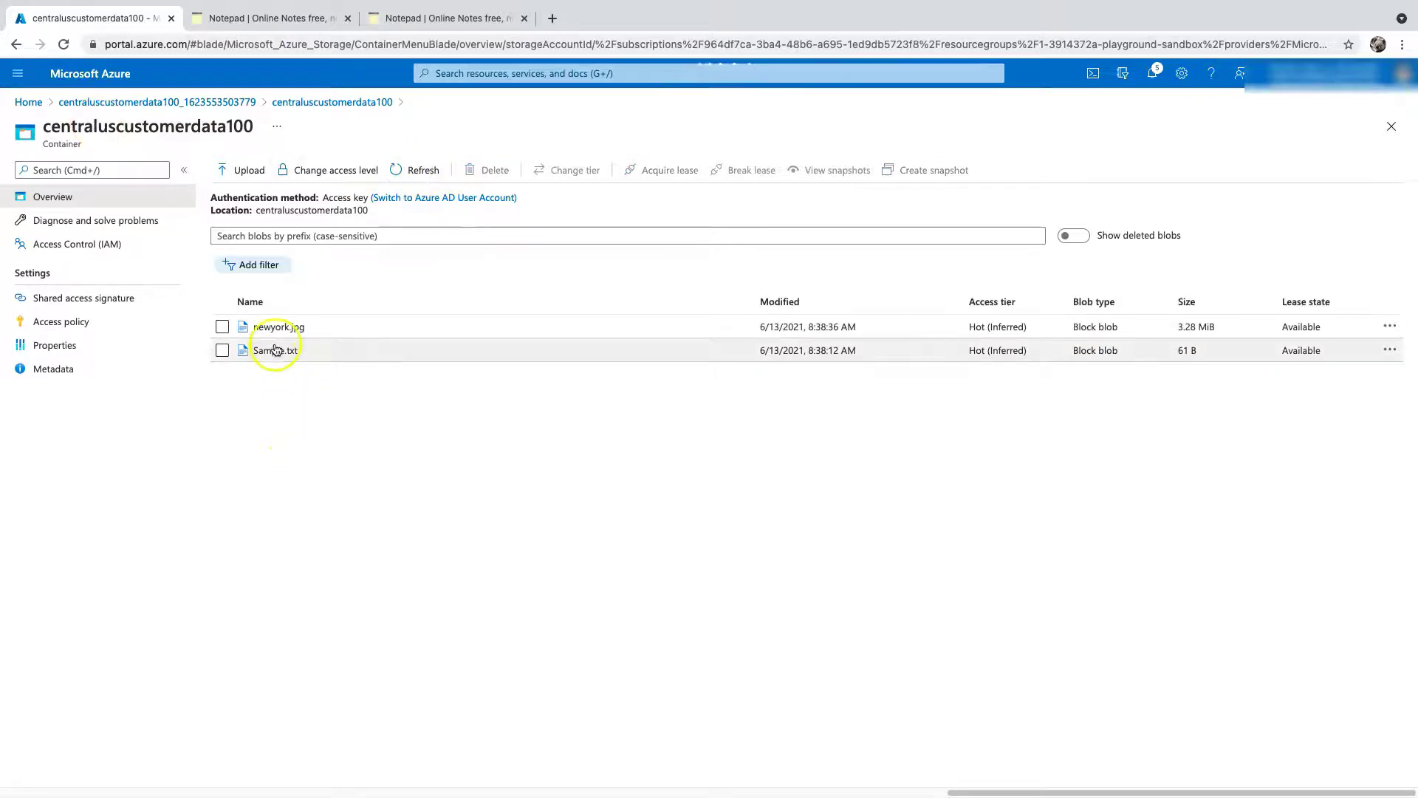
# Step: Test anonymous access to Sample.txt under the Private access level by opening its copied URL in an incognito window
pyautogui.click(275, 347)
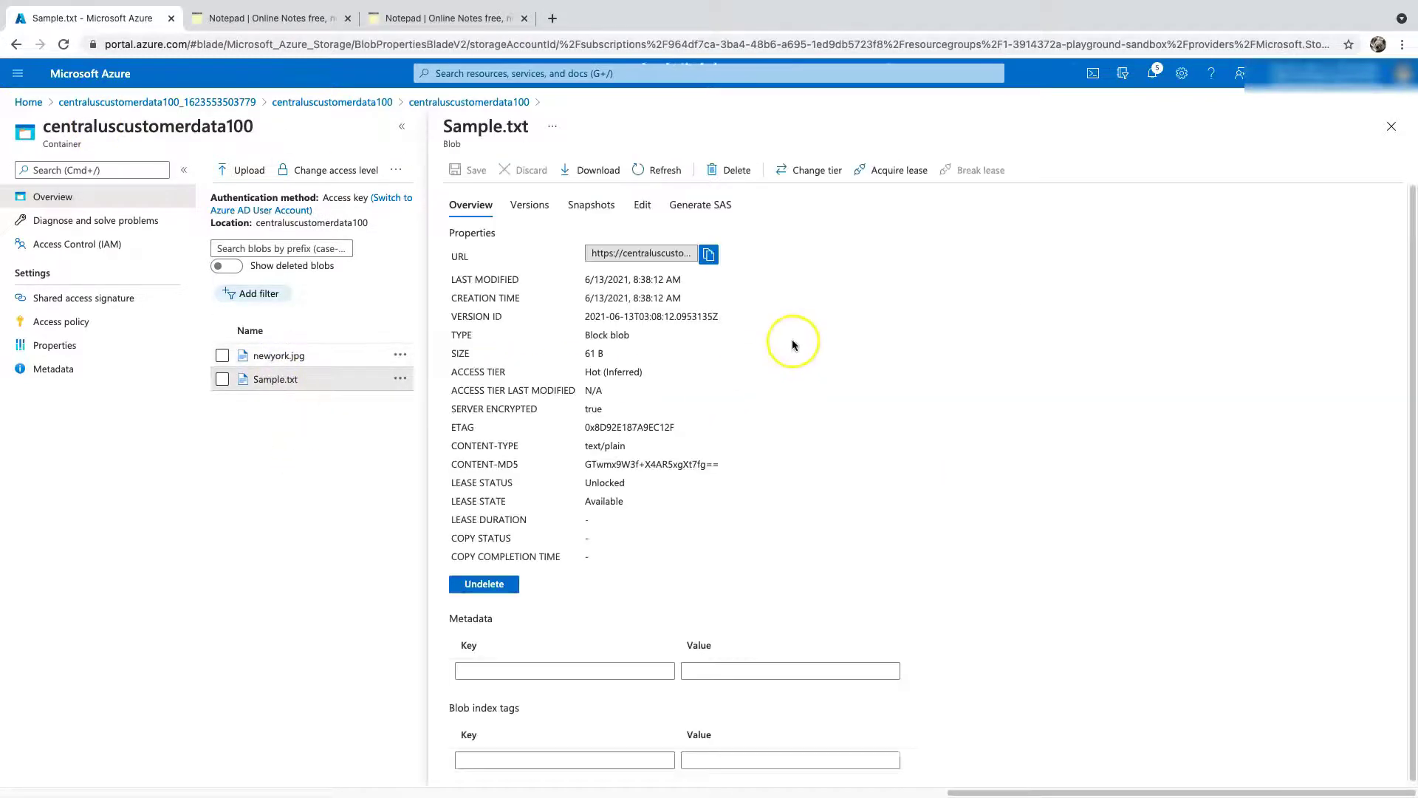
pyautogui.click(710, 255)
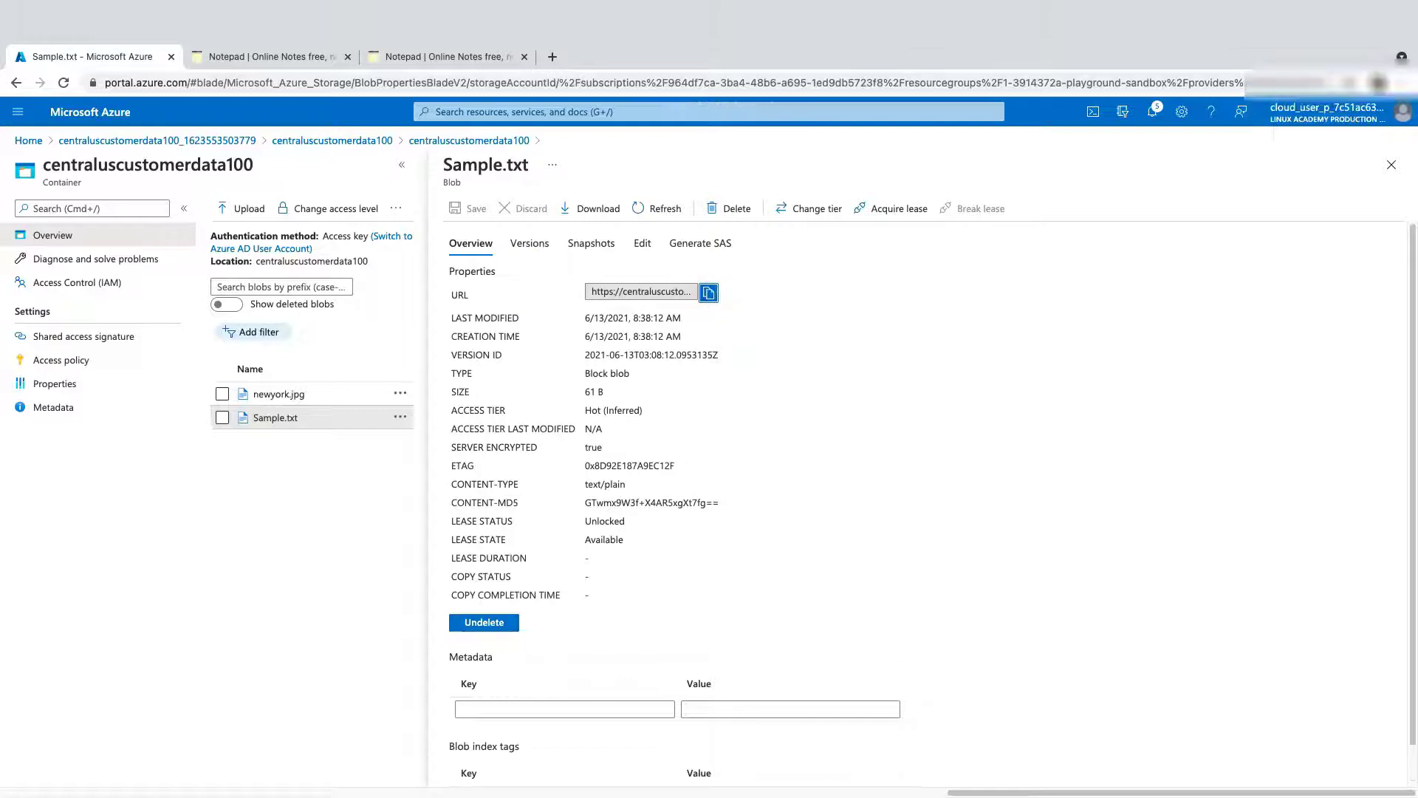
pyautogui.click(103, 8)
pyautogui.click(136, 63)
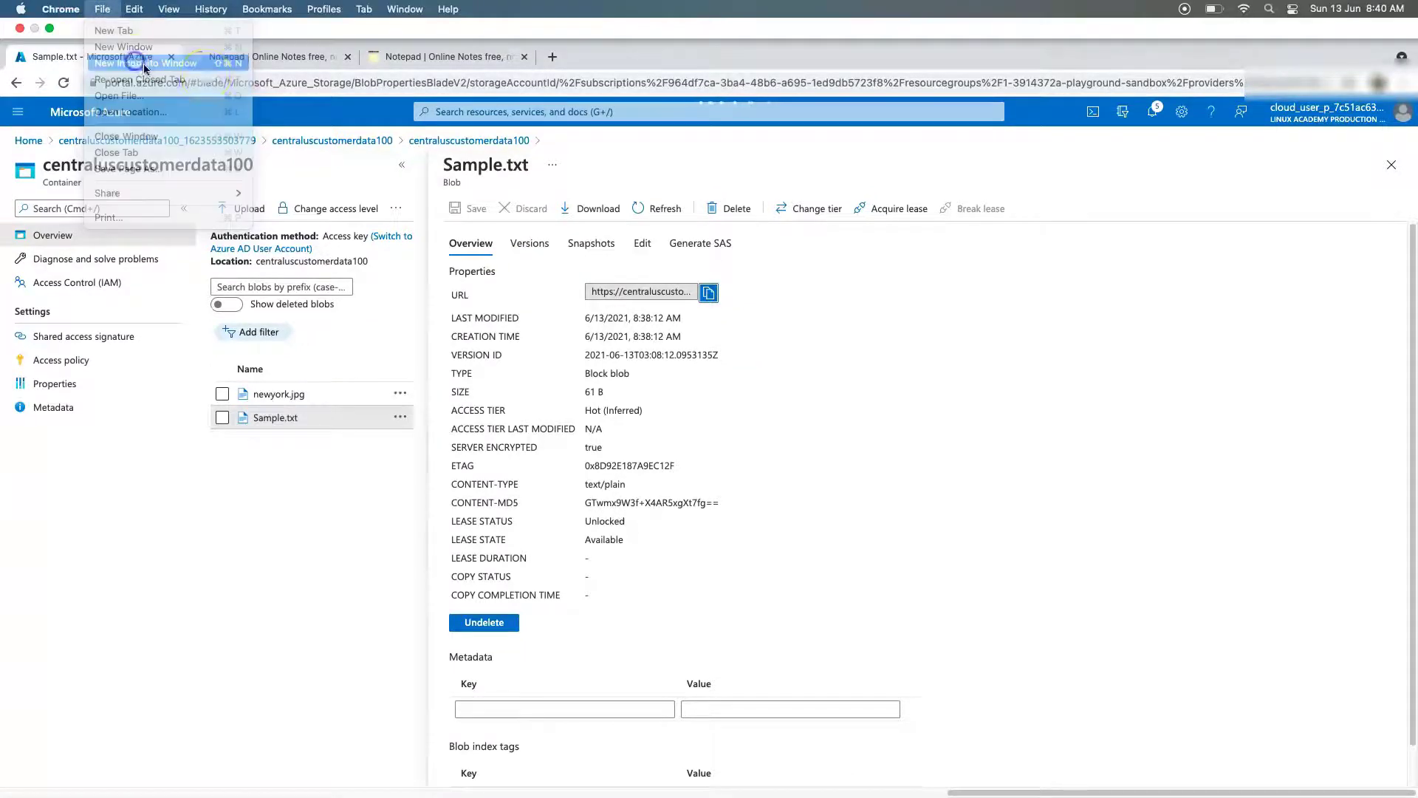
pyautogui.write('https://centraluscustomerdata100.blob.core.windows.net/centraluscustomerdata100/Sample.txt')
pyautogui.press('Return')
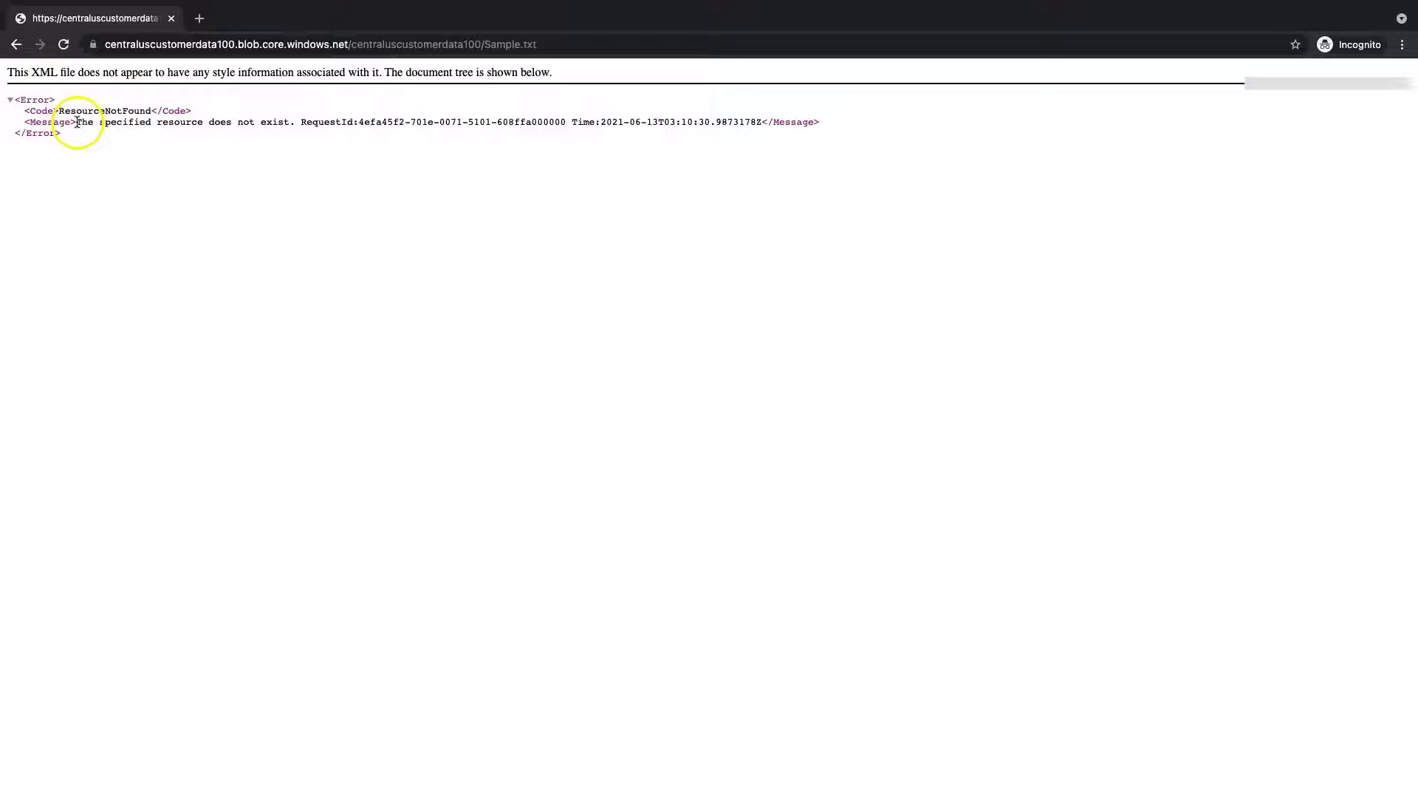
pyautogui.moveTo(77, 121); pyautogui.dragTo(150, 121)
pyautogui.click(277, 229)
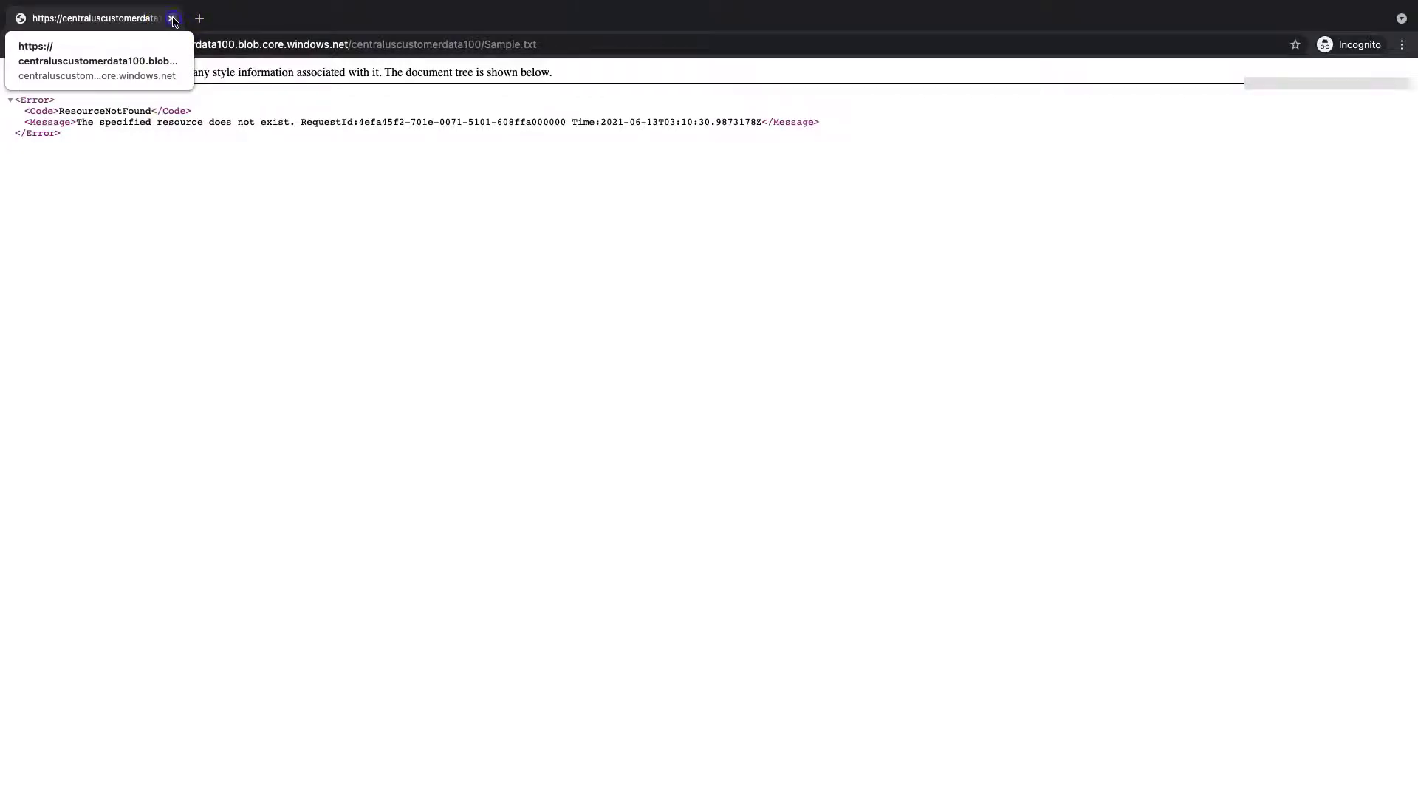
pyautogui.click(172, 19)
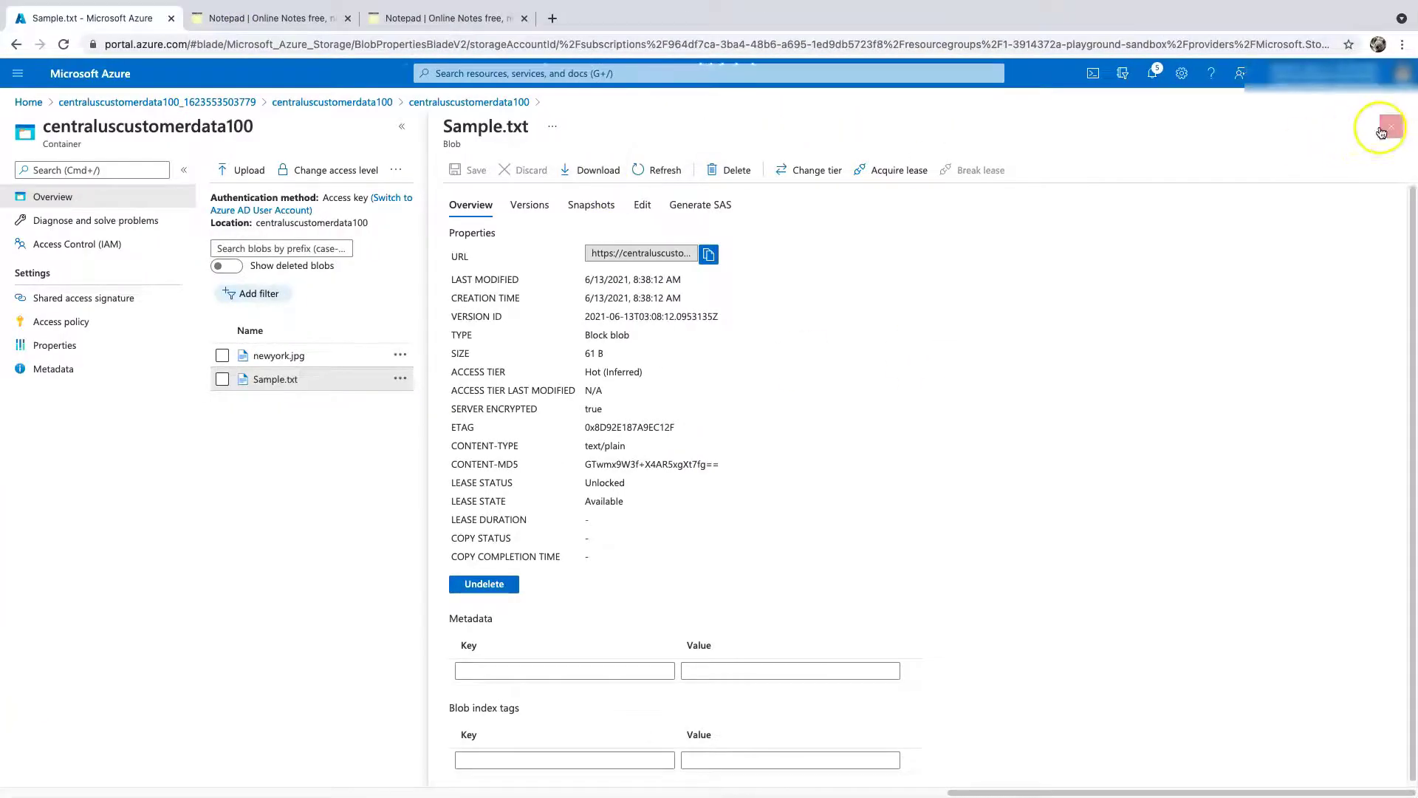
# Step: Change the container's public access level back to Blob (anonymous read access for blobs only) and deselect both blobs
pyautogui.click(1383, 130)
pyautogui.click(222, 326)
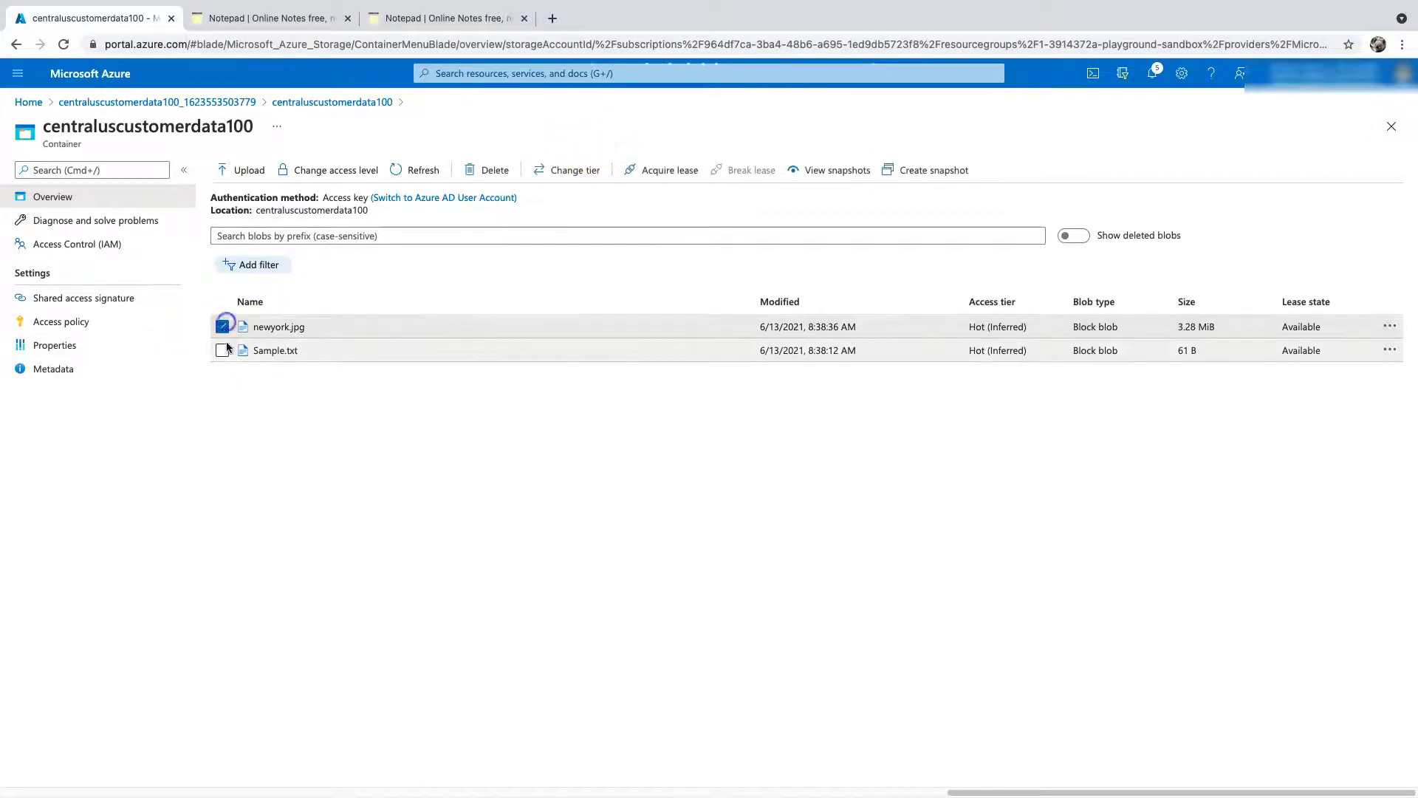
pyautogui.click(227, 347)
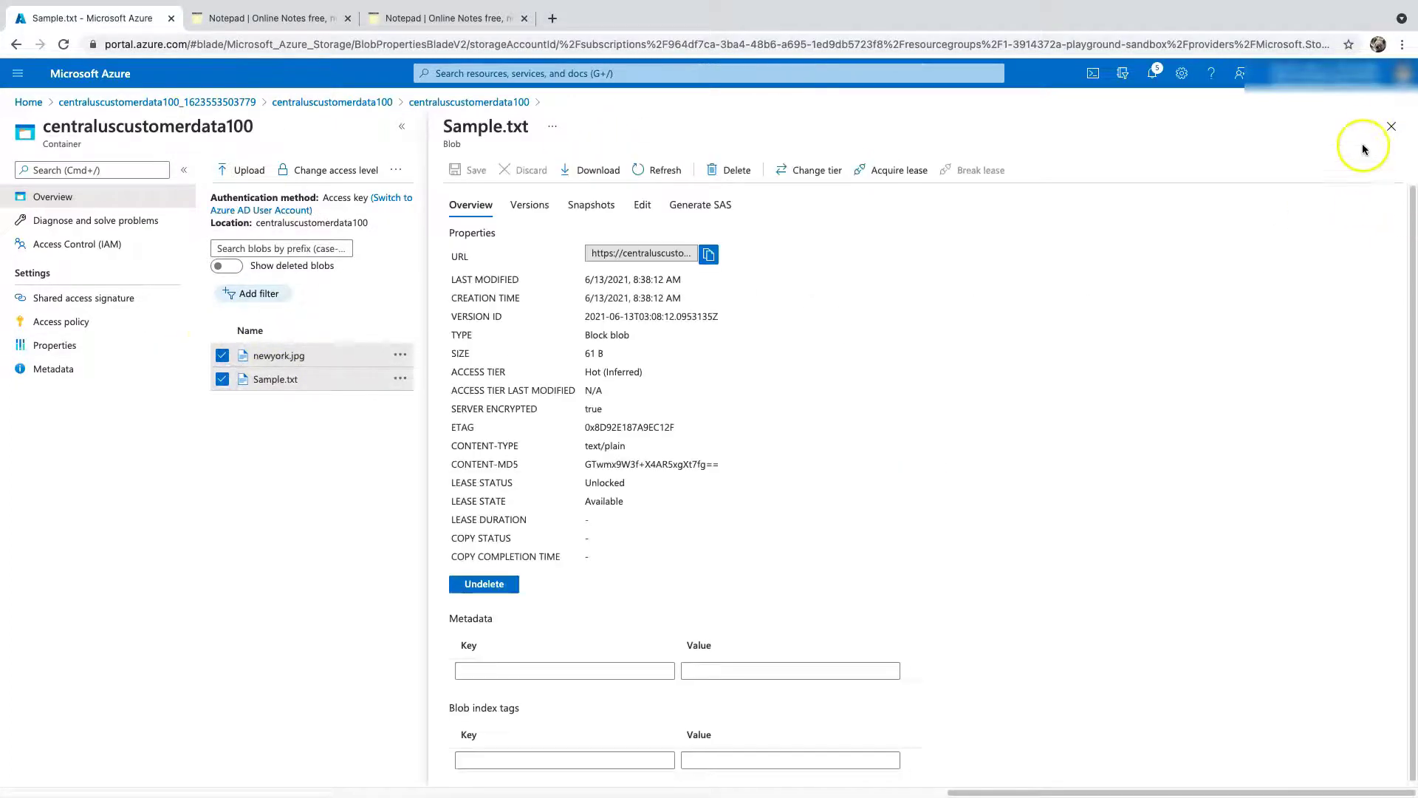
pyautogui.click(1392, 130)
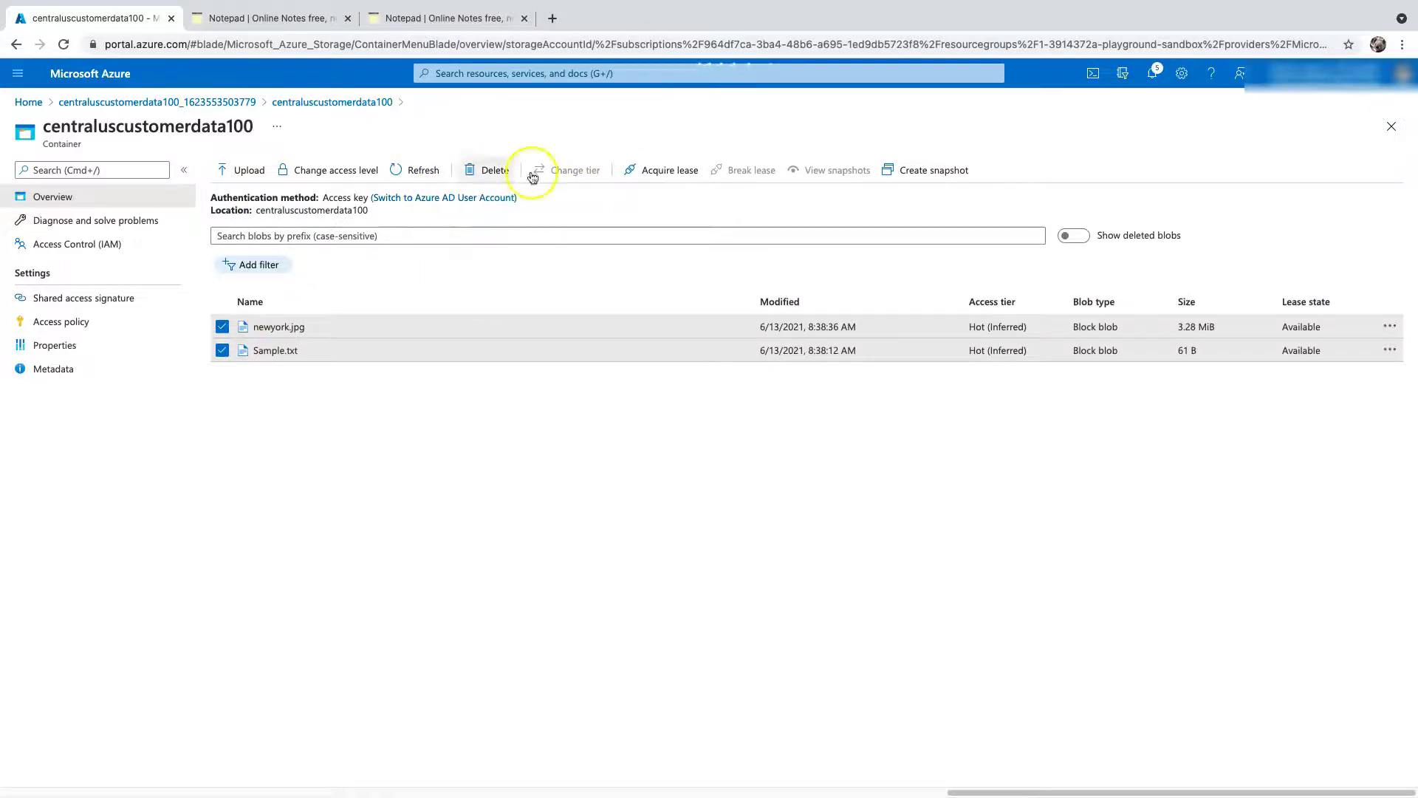
pyautogui.click(339, 170)
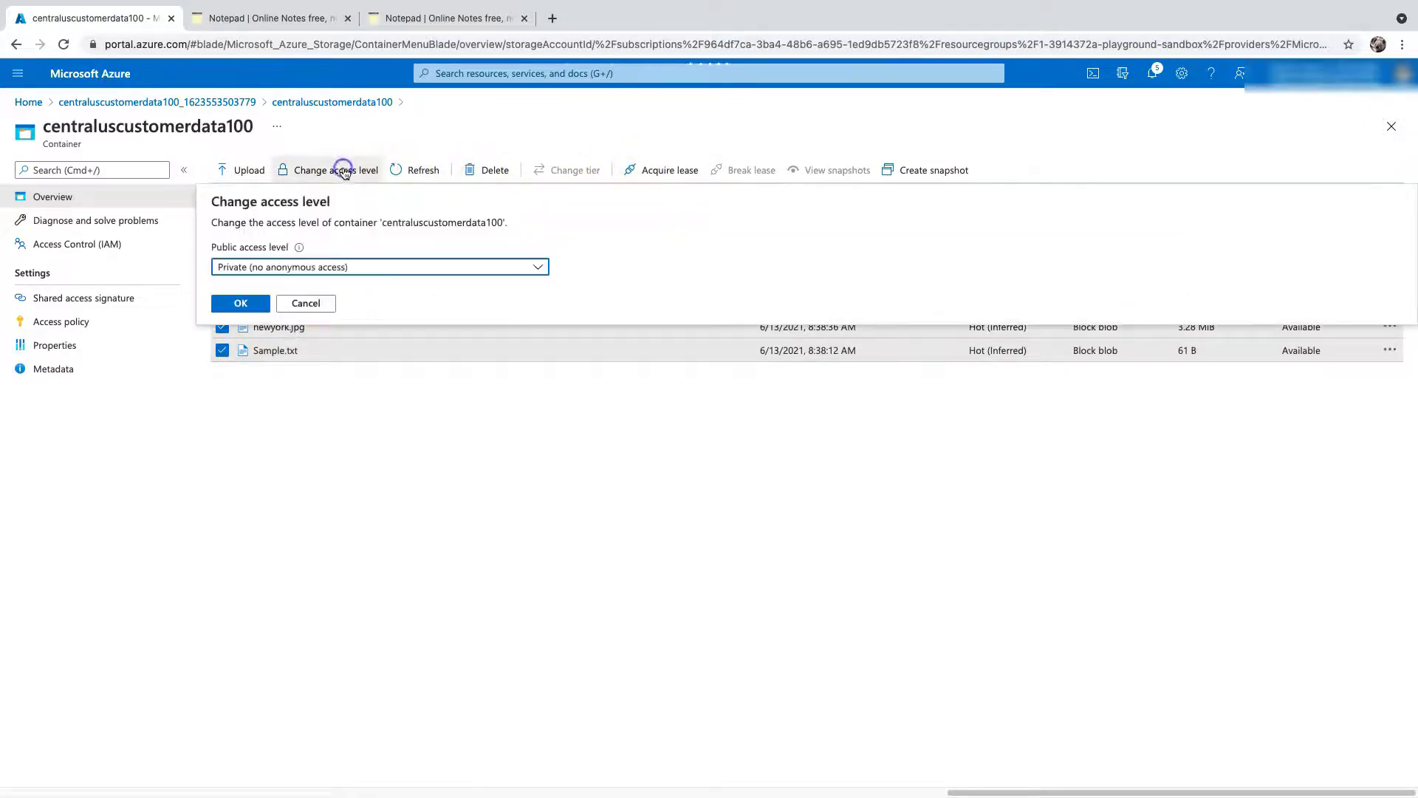
pyautogui.click(334, 267)
pyautogui.click(315, 311)
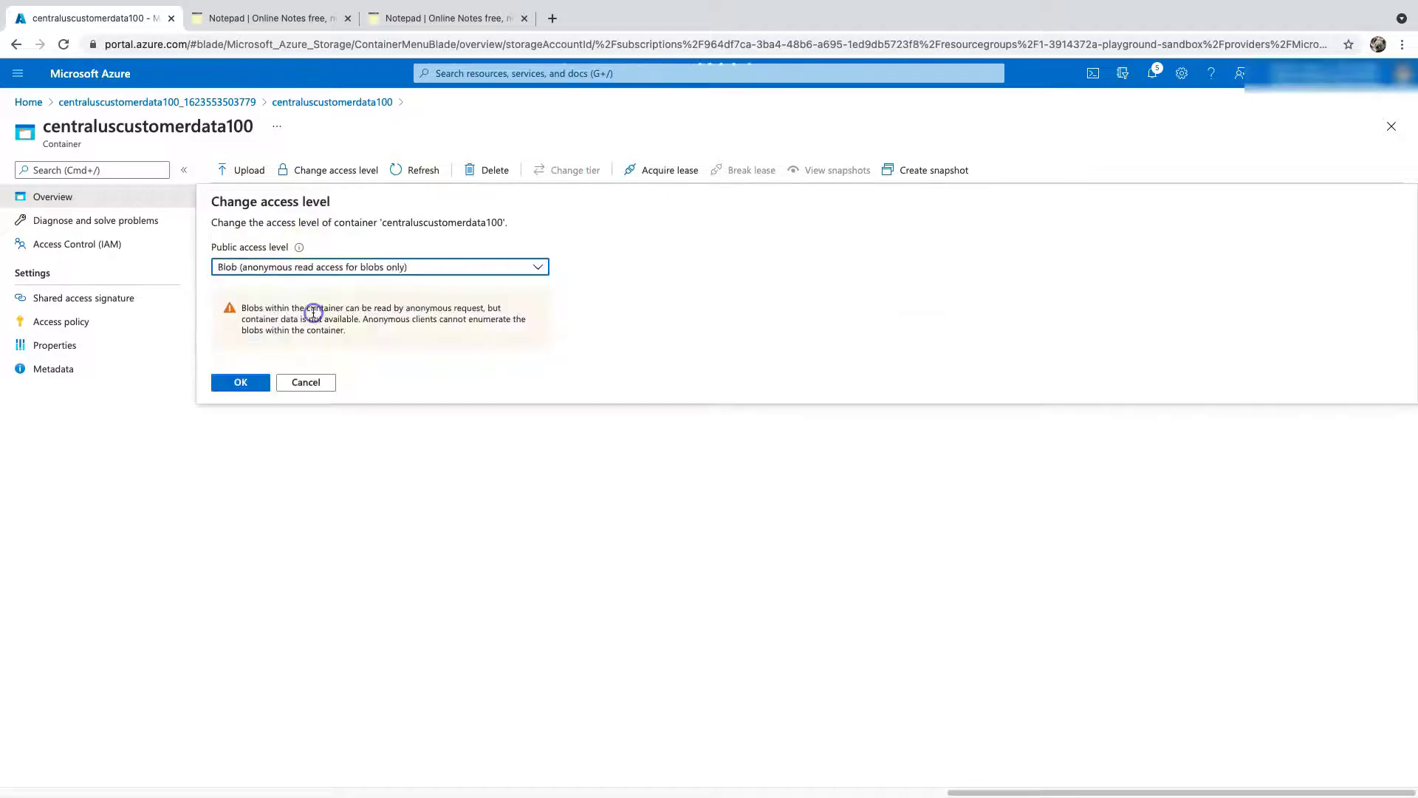
pyautogui.click(244, 380)
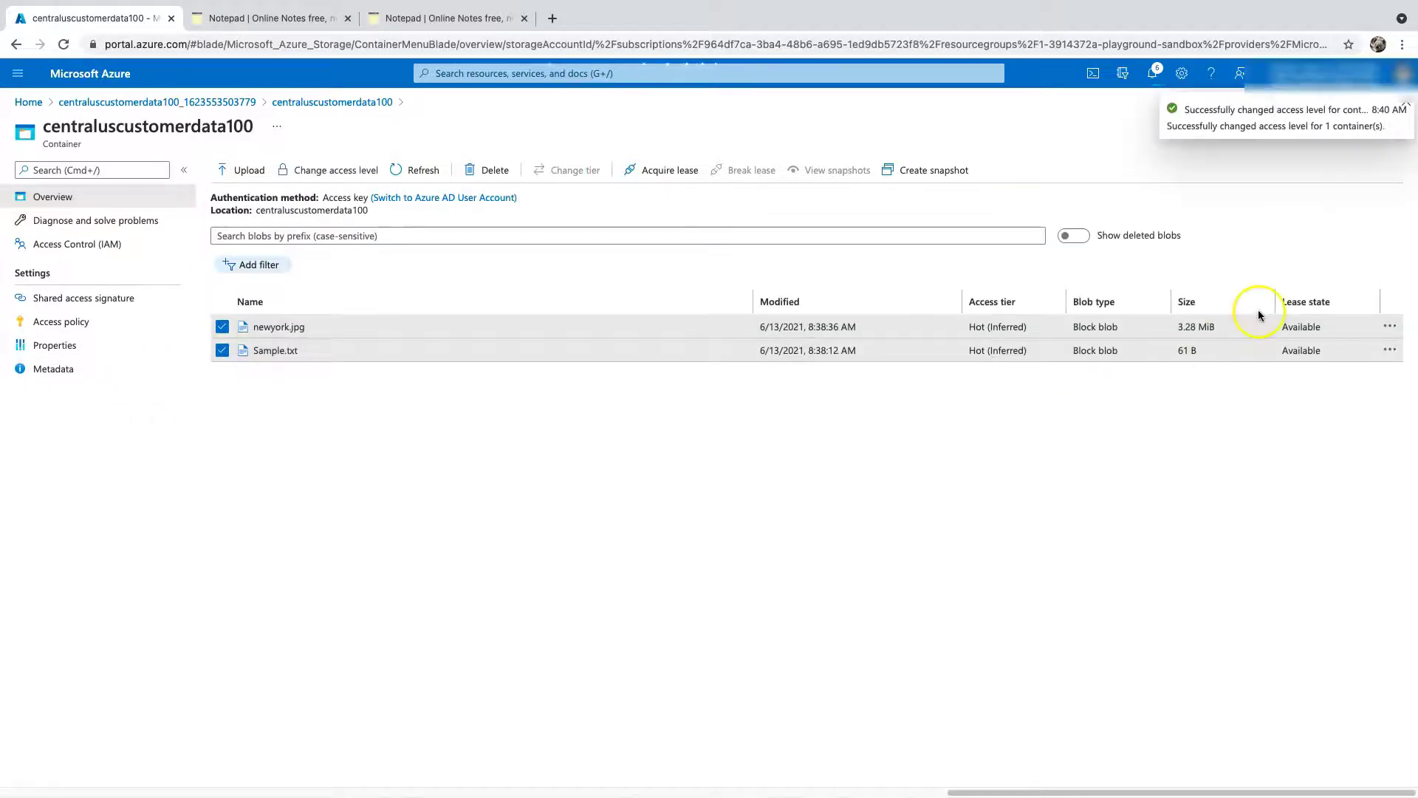
pyautogui.click(1408, 107)
pyautogui.click(222, 328)
pyautogui.click(222, 350)
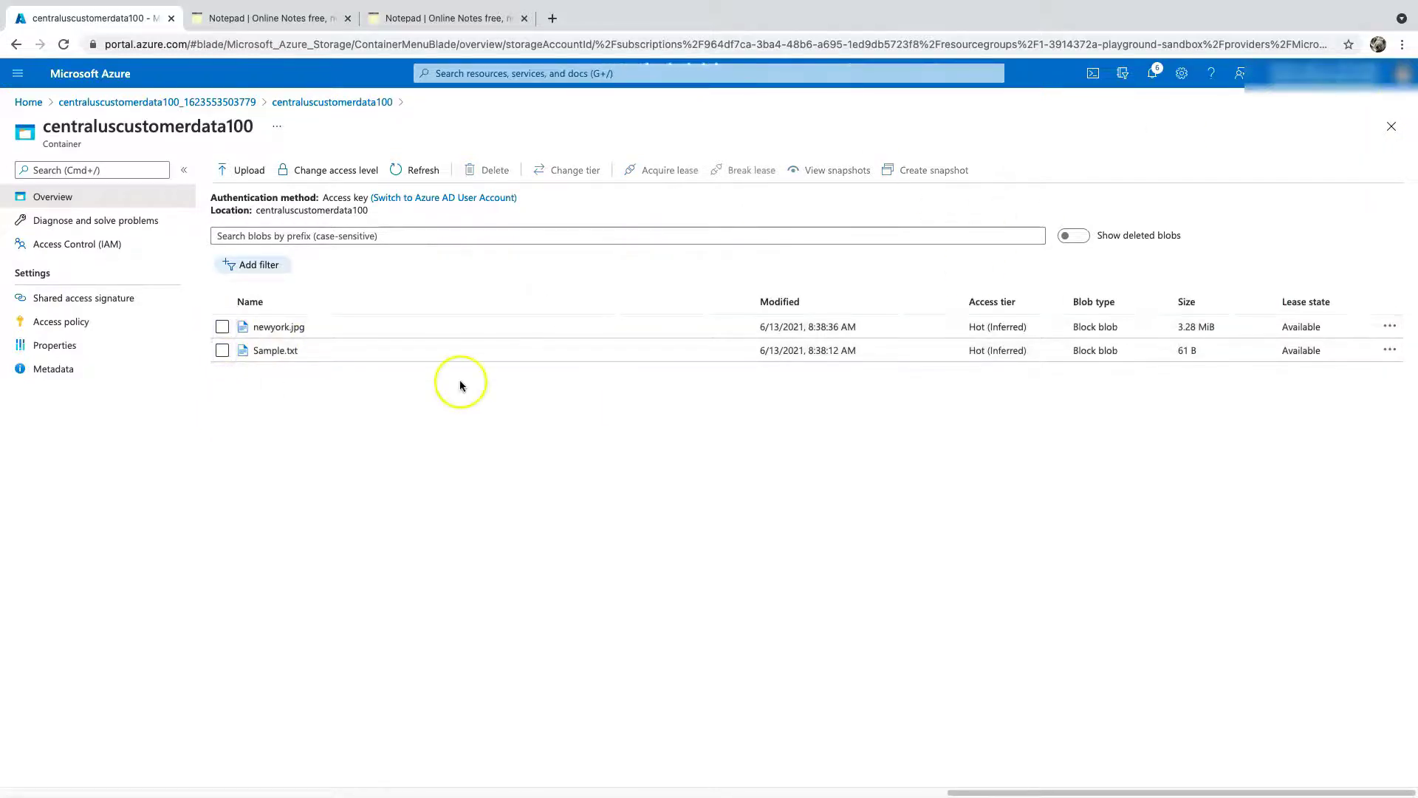
# Step: Open the Sample.txt blob's details and examine its list of previous versions
pyautogui.click(294, 353)
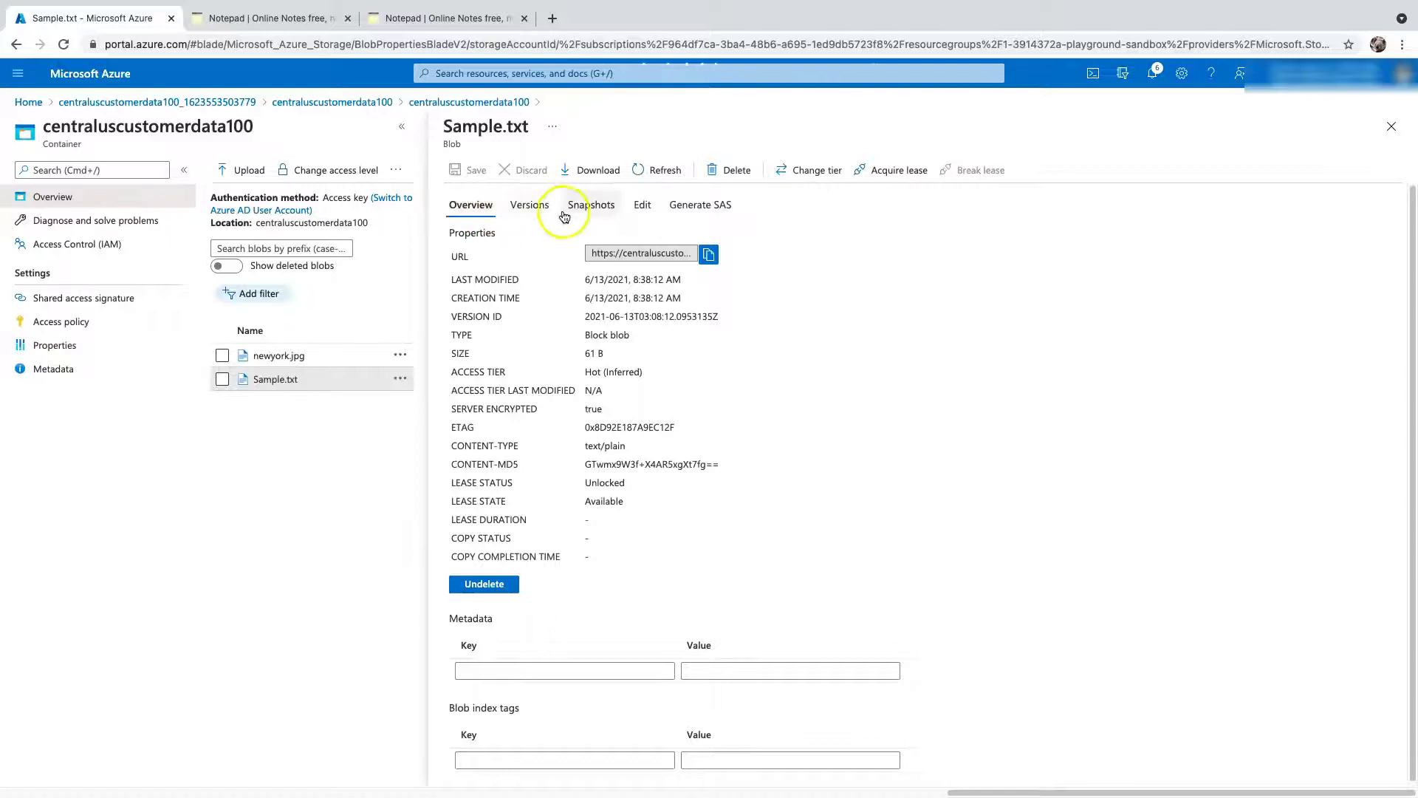
pyautogui.click(536, 208)
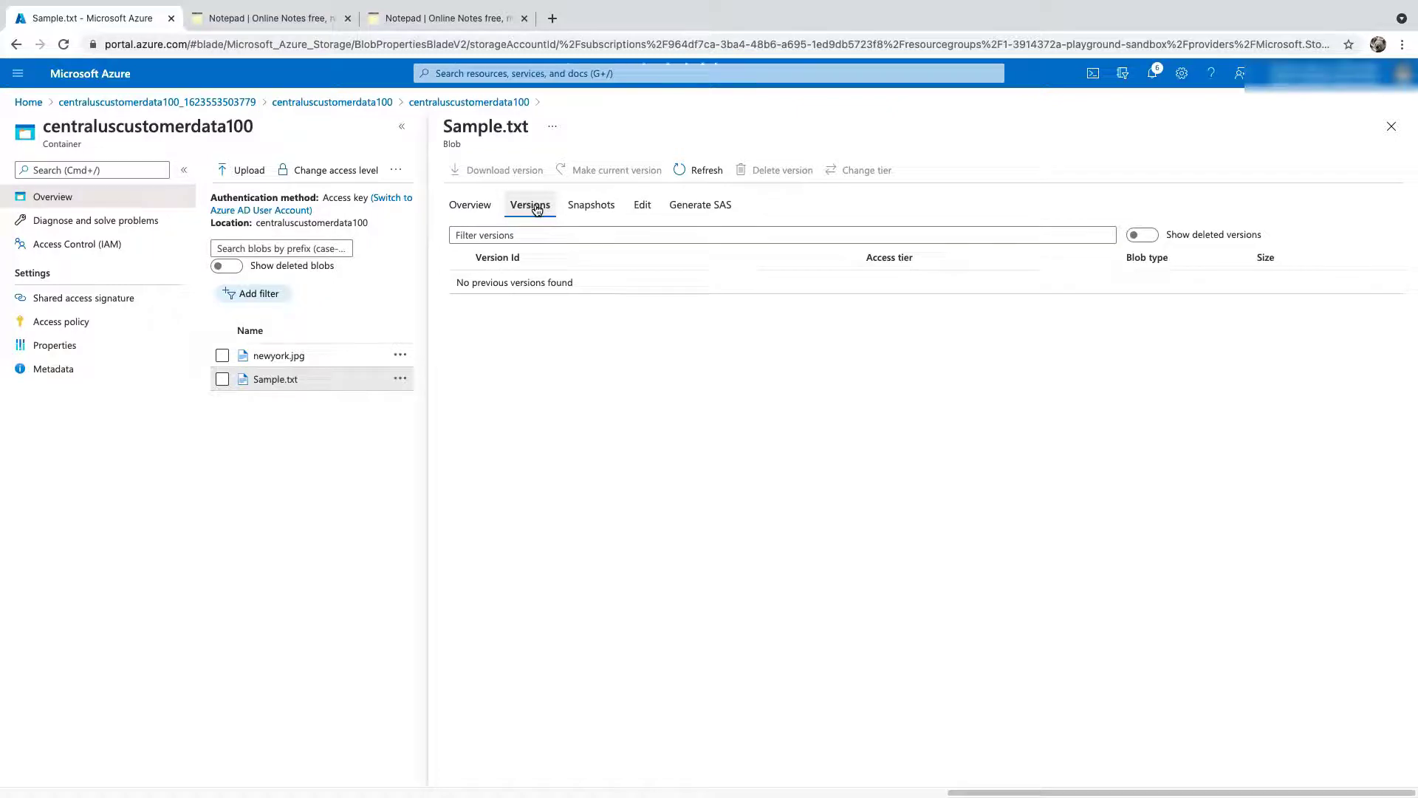
# Step: Check Sample.txt's snapshots, append the lines "sdlfkjsdklfjsdk", "sdfldsjflskdfj" and "sdflsdjflsdjflj" to the blob's text, and save it
pyautogui.click(591, 205)
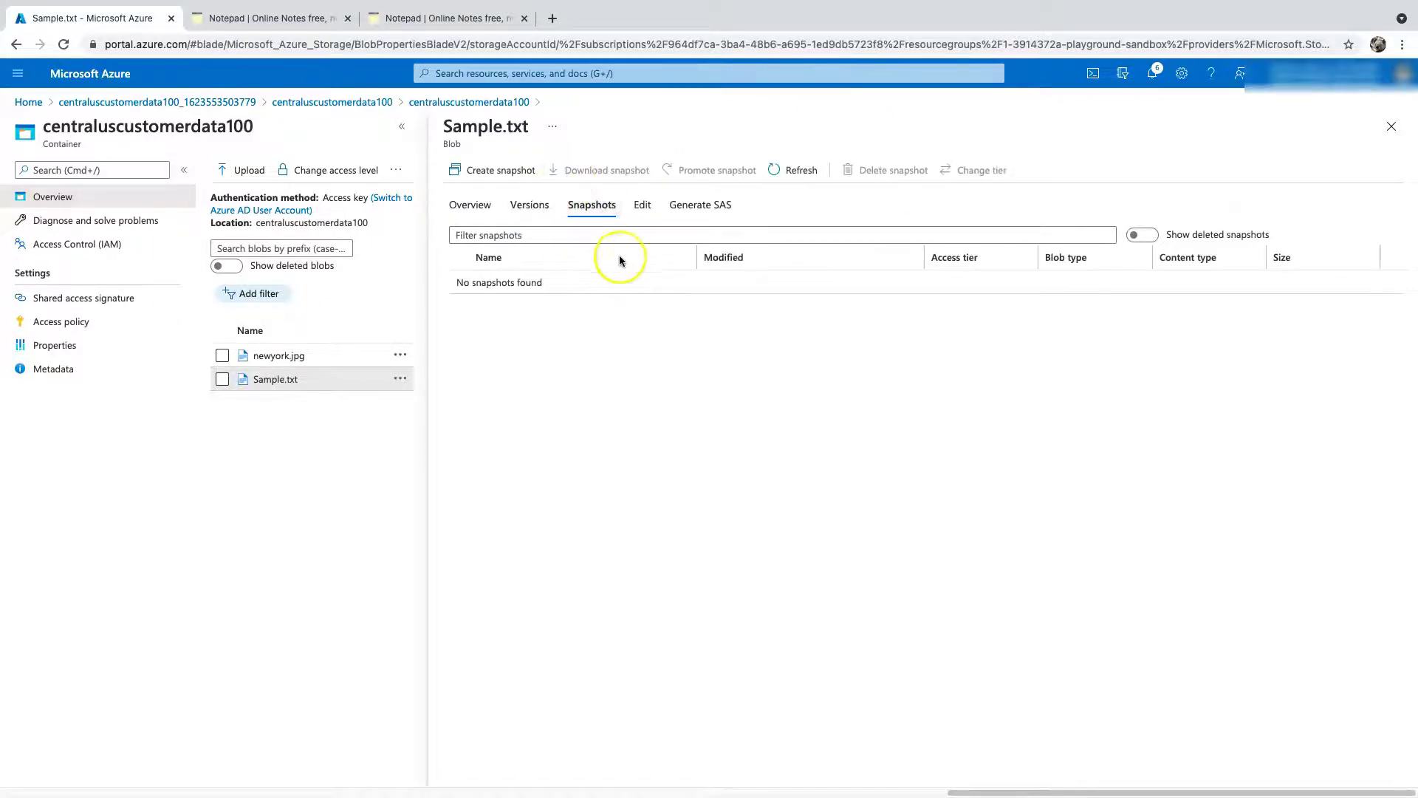
pyautogui.click(643, 206)
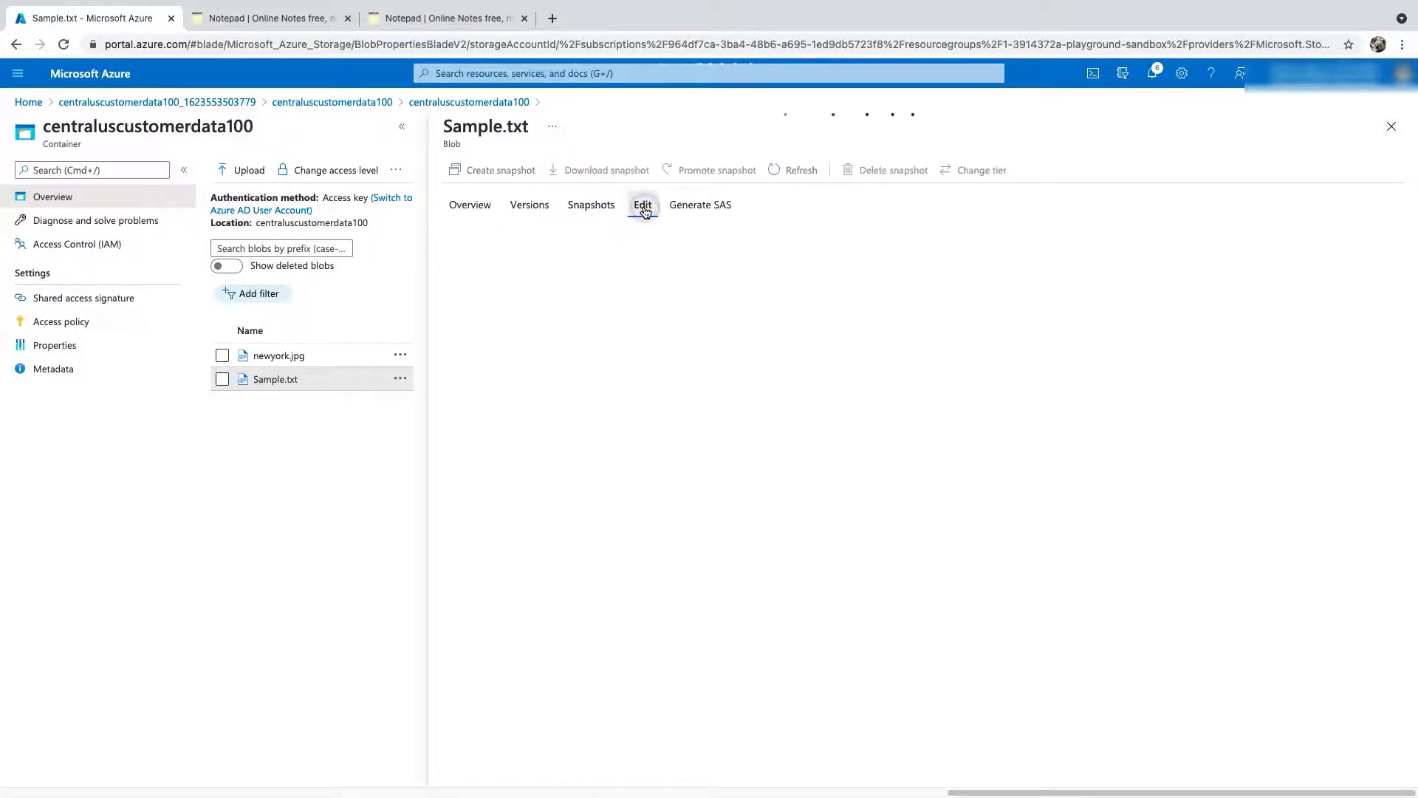
pyautogui.click(842, 235)
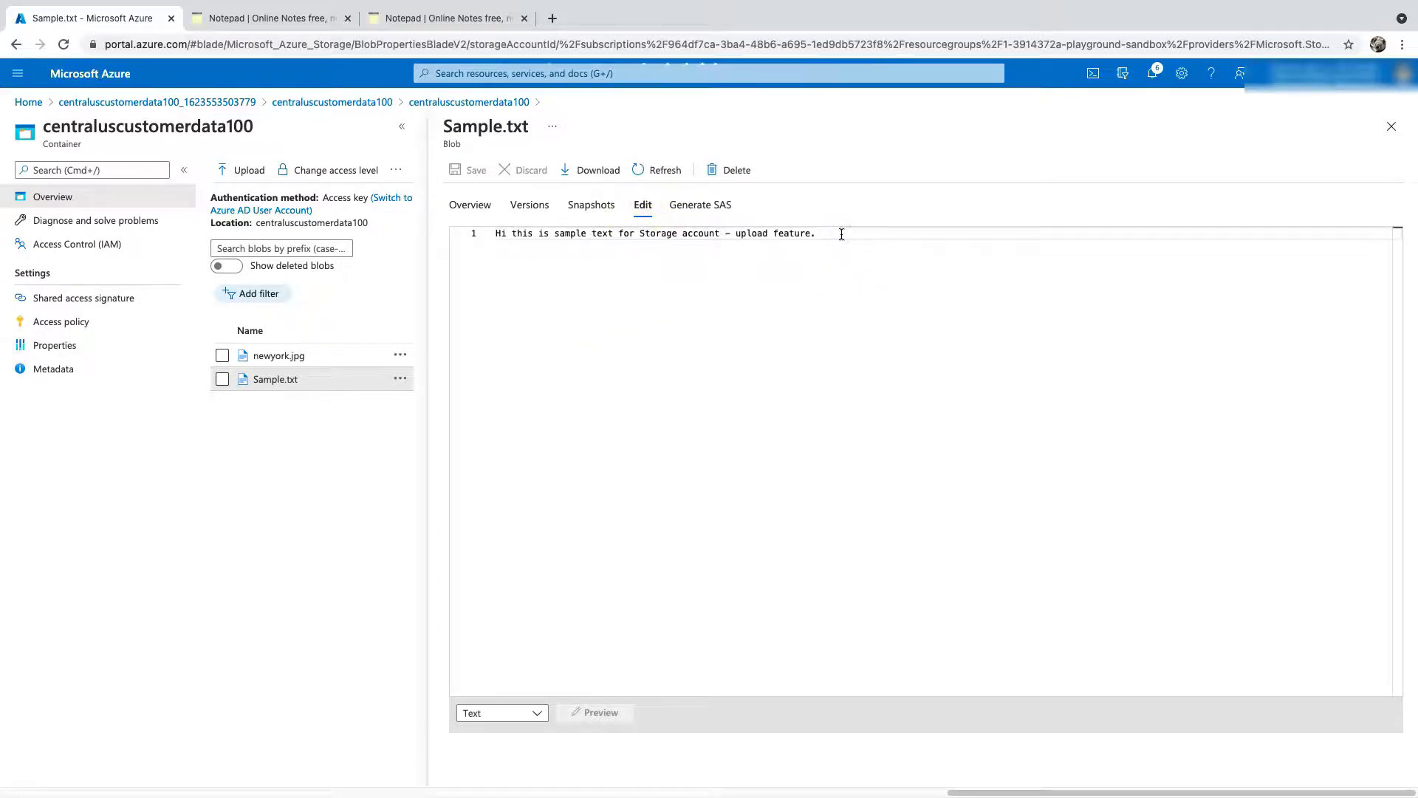
pyautogui.write('sdlfkjsdklfjsdk')
pyautogui.press('Return')
pyautogui.write('sdfldsjflskdfj')
pyautogui.press('Return')
pyautogui.write('sdflsdjflsdjflj')
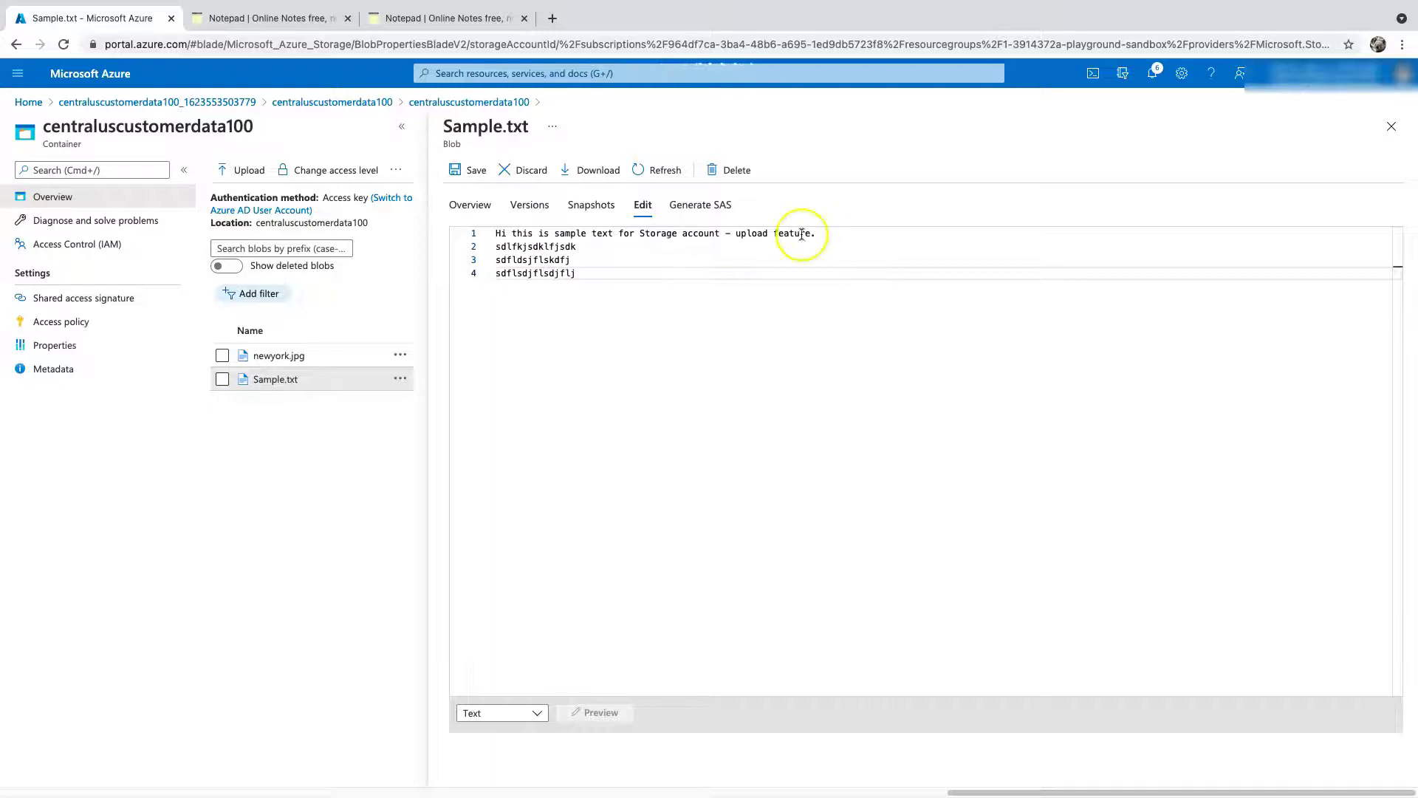
pyautogui.click(477, 171)
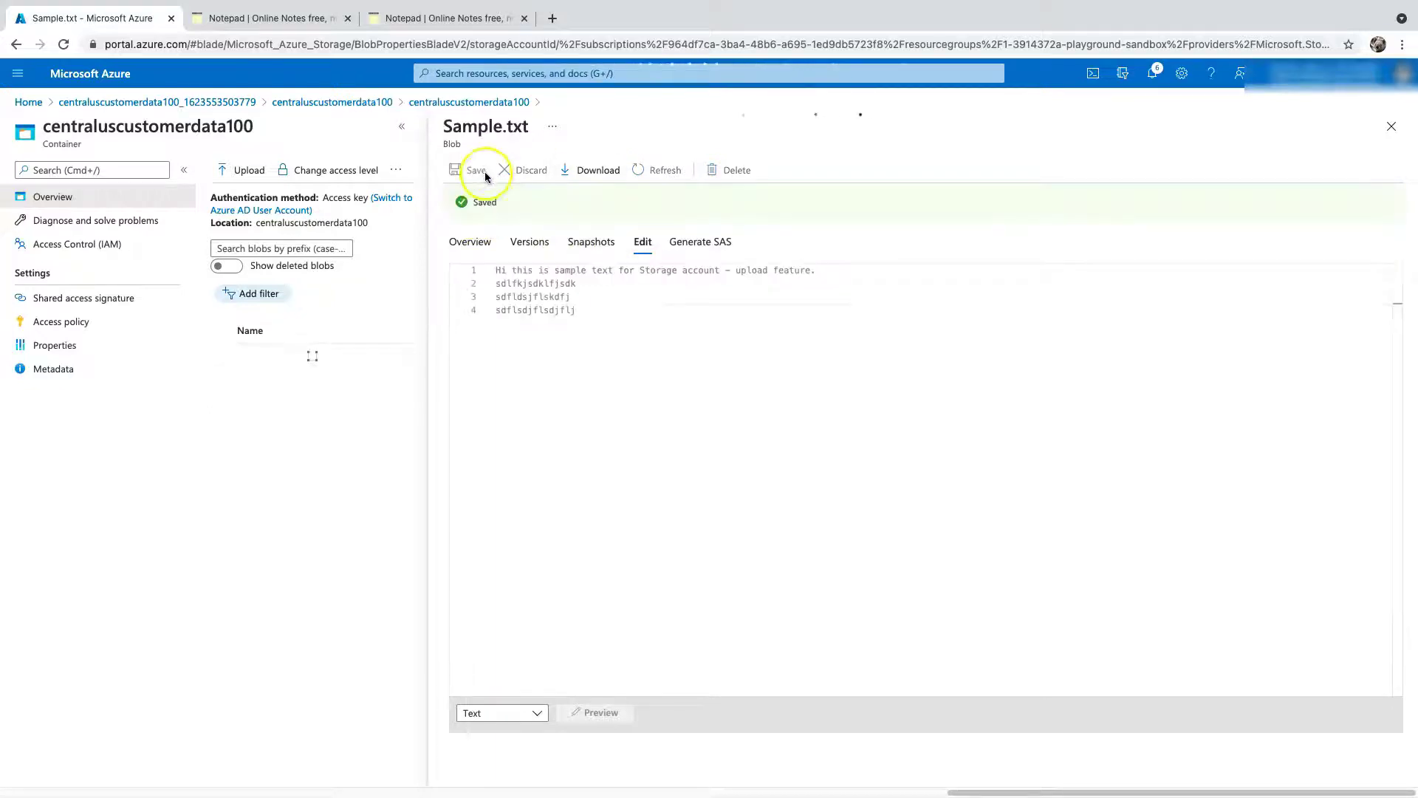
pyautogui.click(1393, 127)
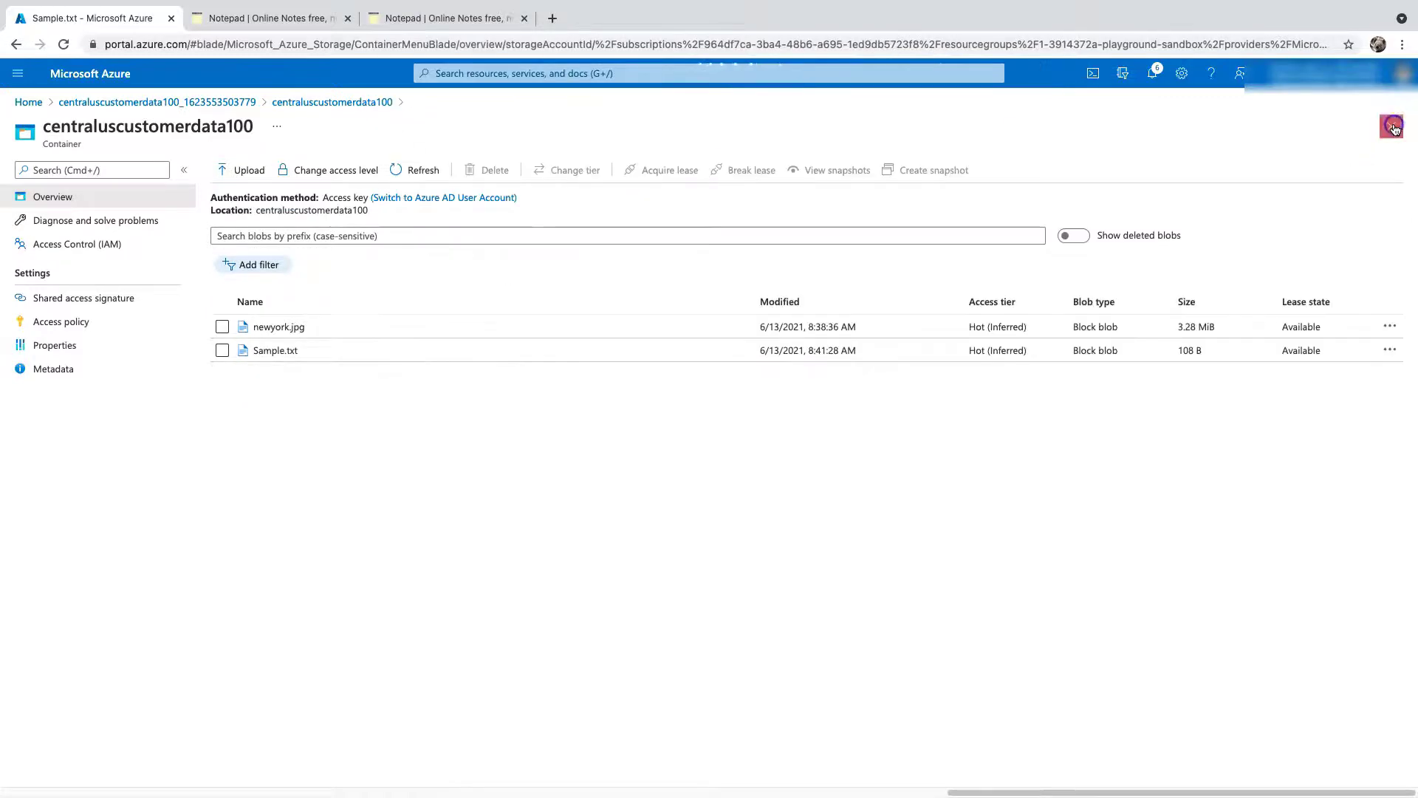
# Step: Open Sample.txt's copied URL in an incognito window, check the three added lines, and return to the container's blob list
pyautogui.click(287, 351)
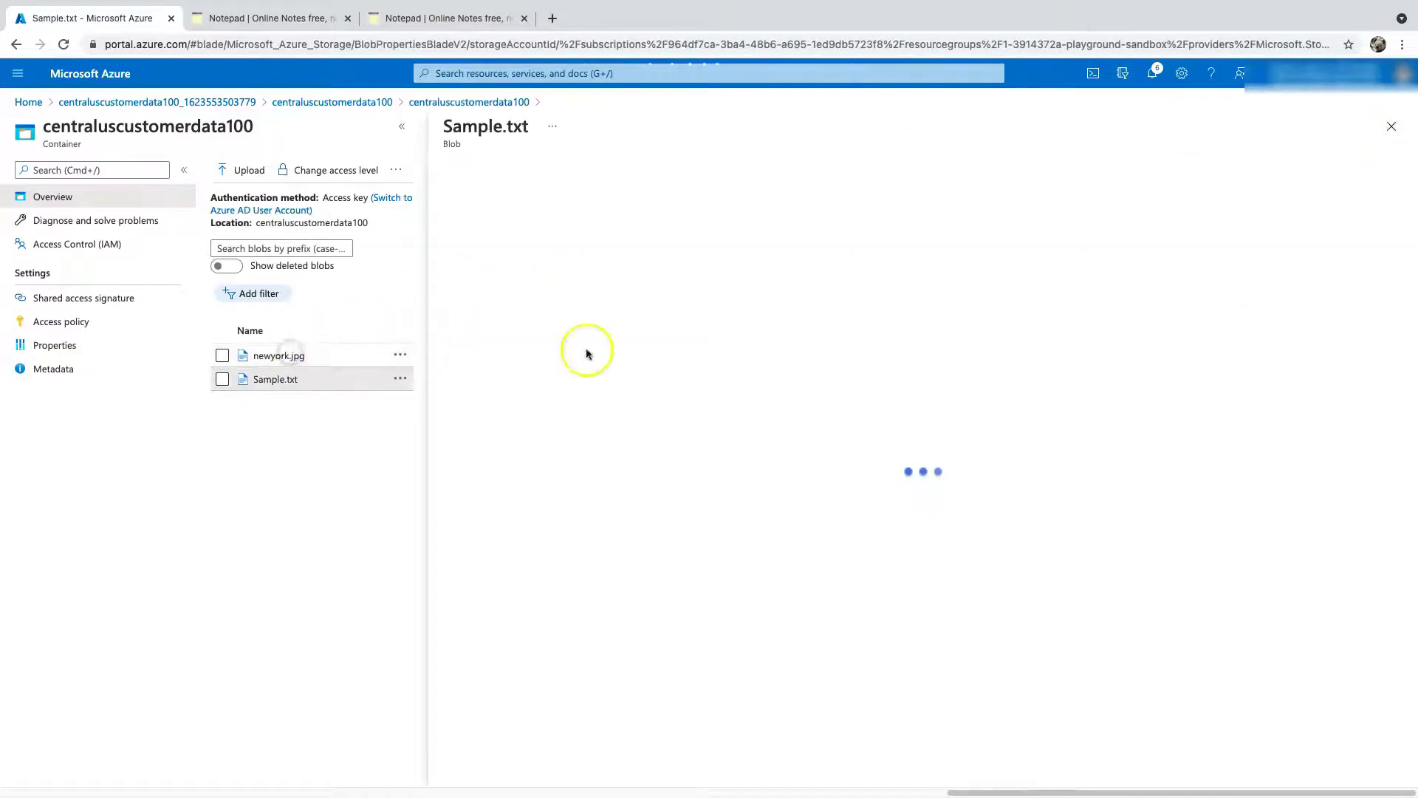
pyautogui.click(709, 254)
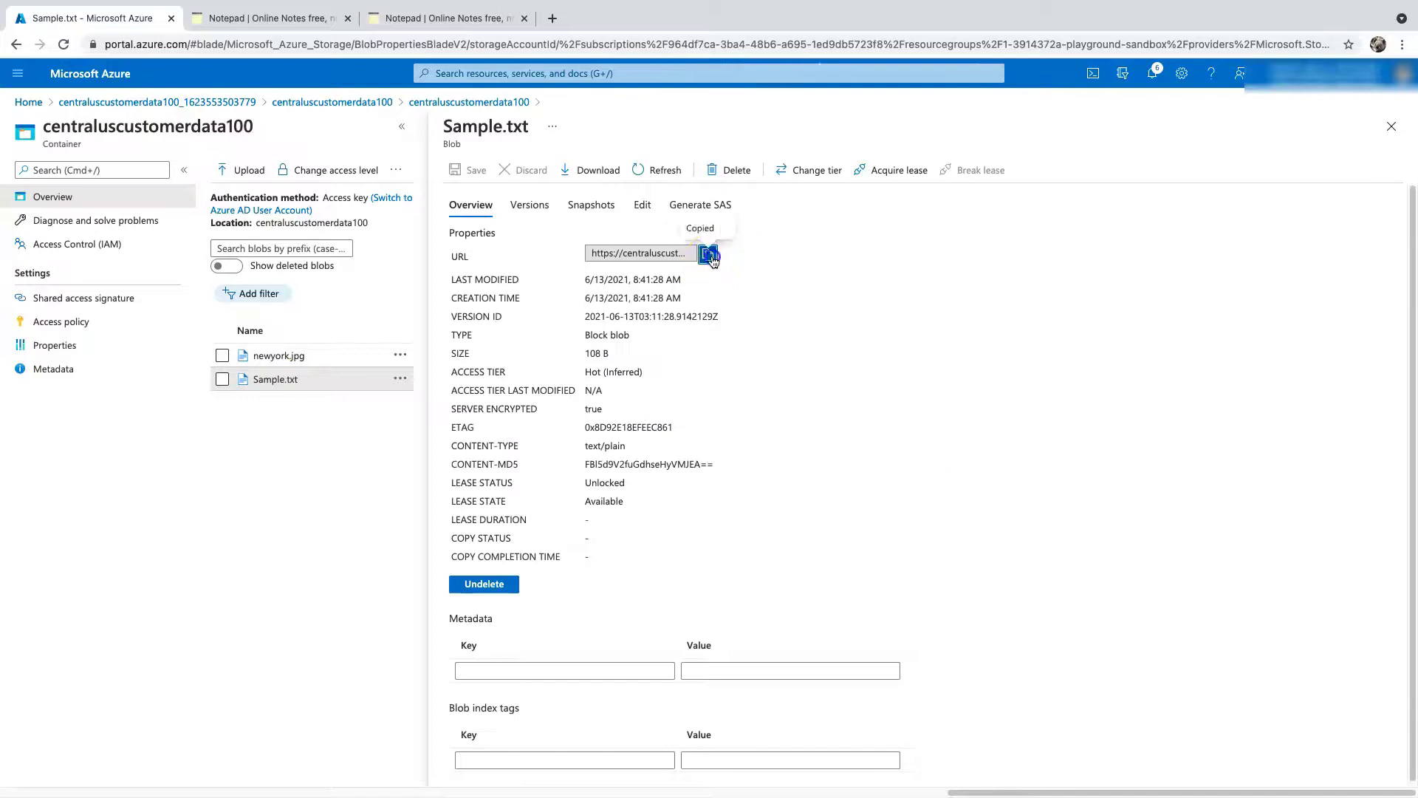
pyautogui.click(102, 9)
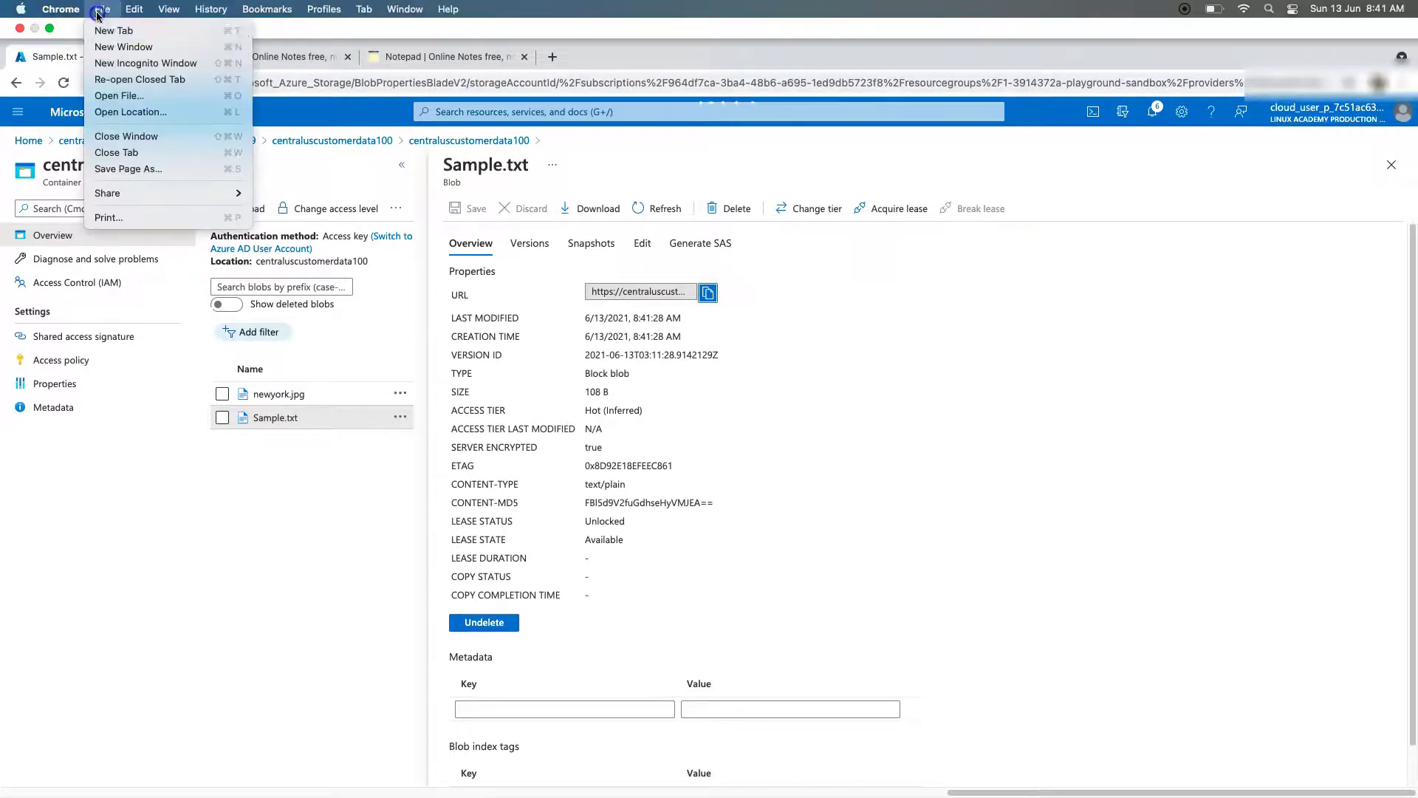
pyautogui.click(129, 64)
pyautogui.press('super+v')
pyautogui.press('Return')
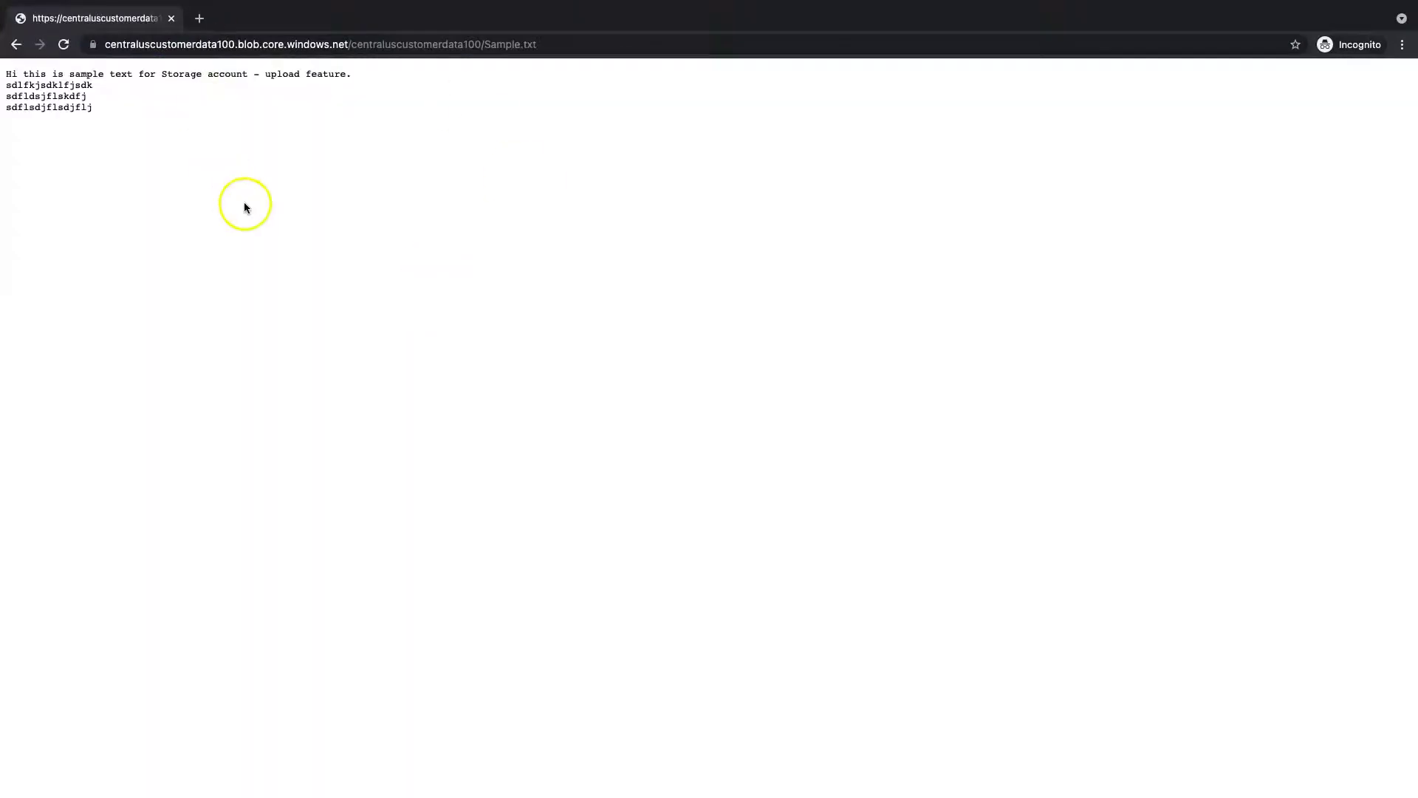
pyautogui.moveTo(96, 107); pyautogui.dragTo(6, 83)
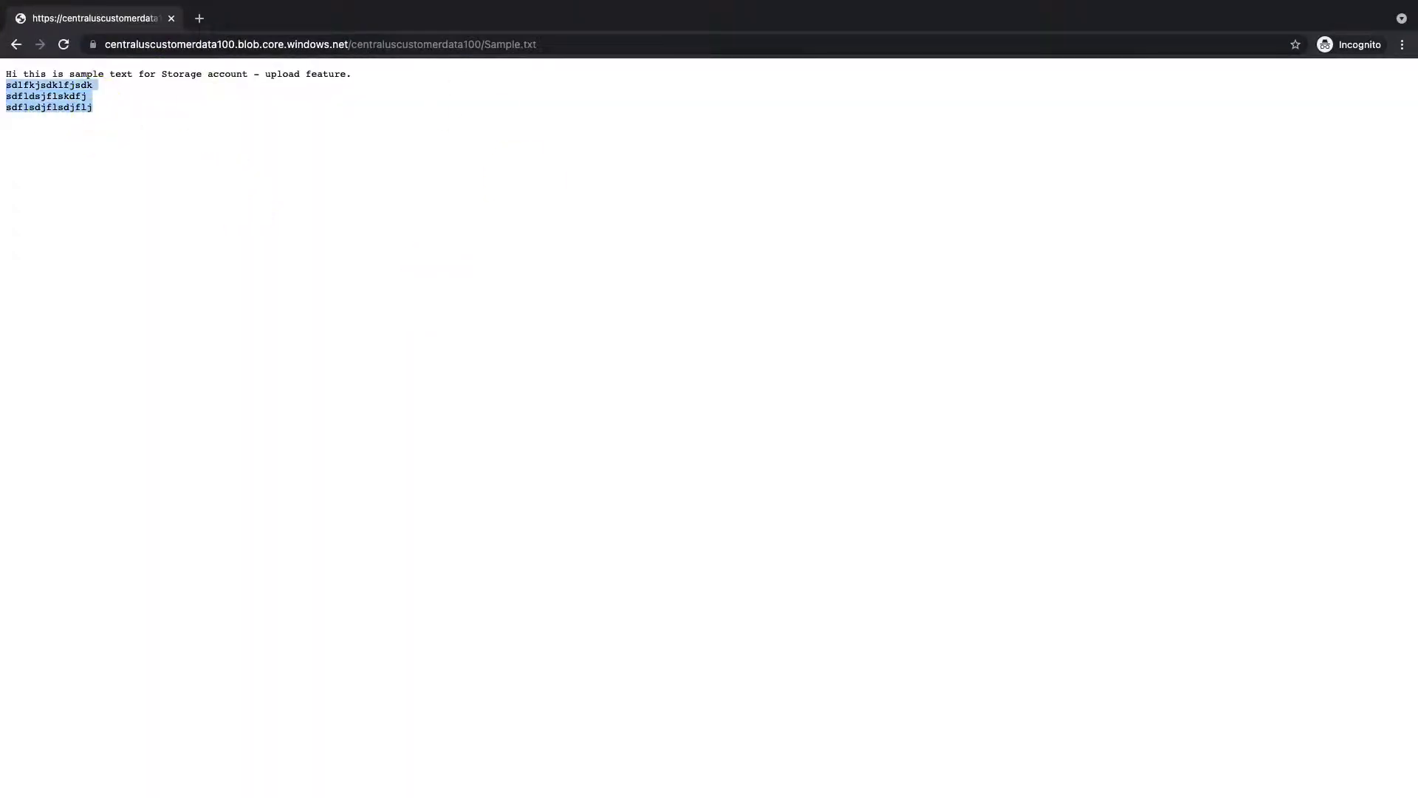
pyautogui.click(173, 24)
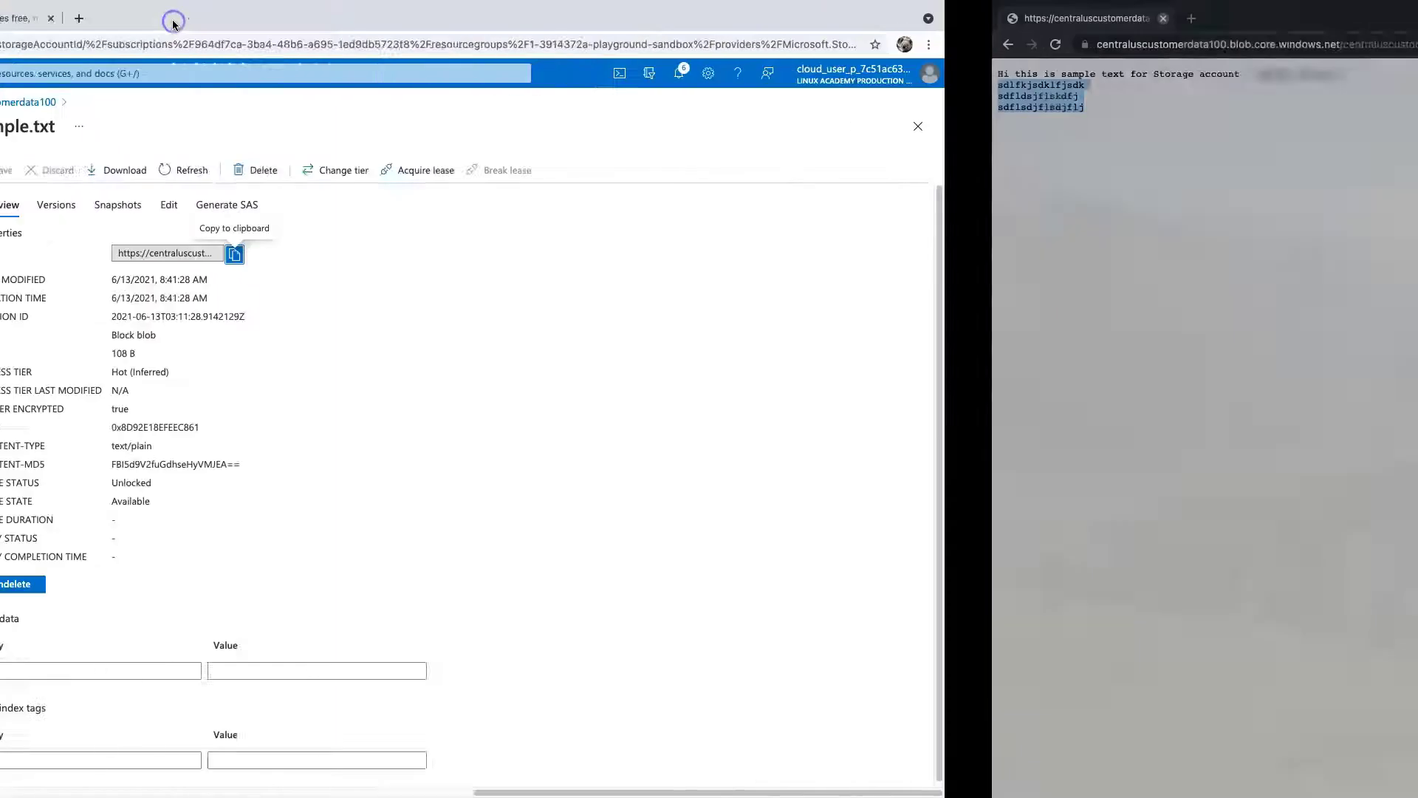
pyautogui.click(1388, 128)
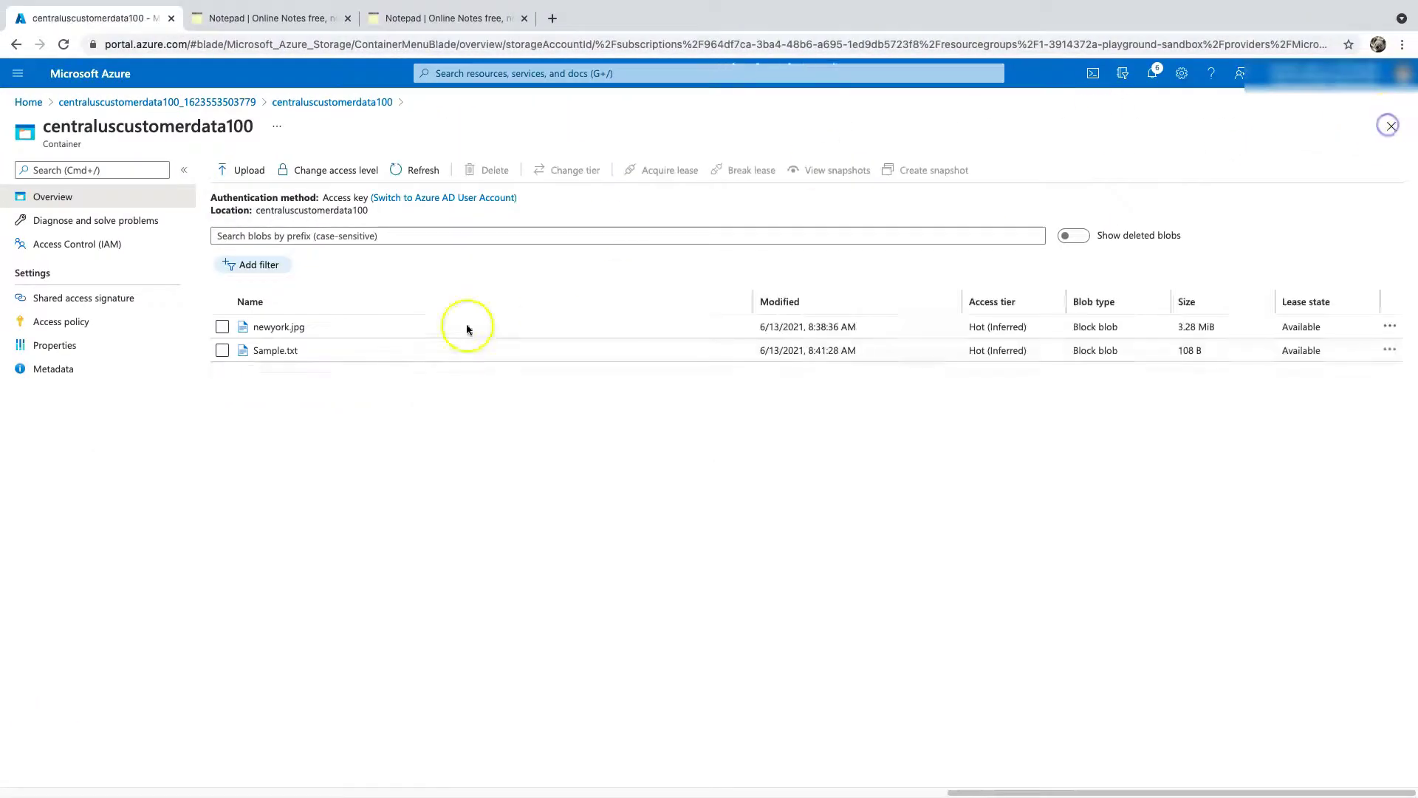
# Step: Open the newyork.jpg blob, view its image in the blob editor, and return to the blob list
pyautogui.click(272, 326)
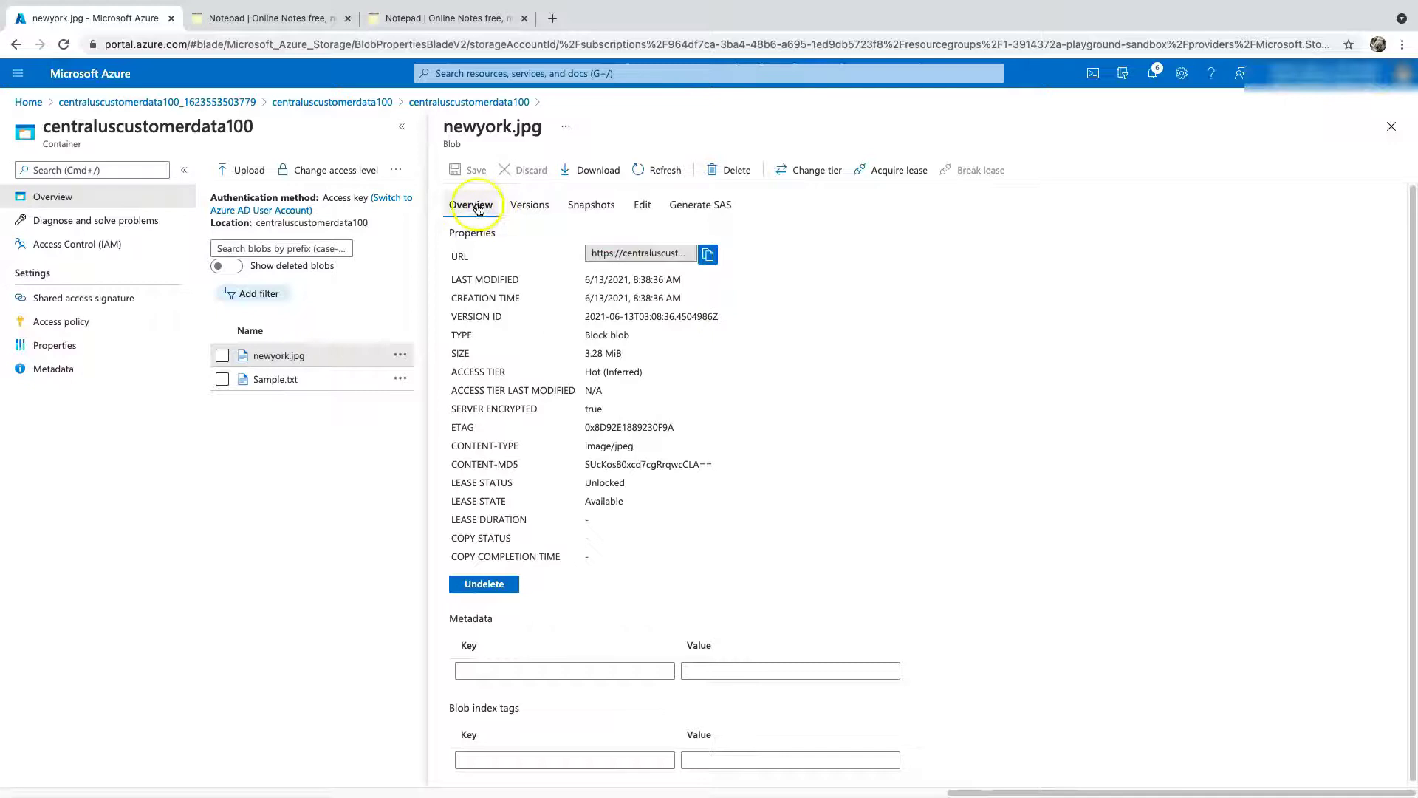
pyautogui.click(643, 205)
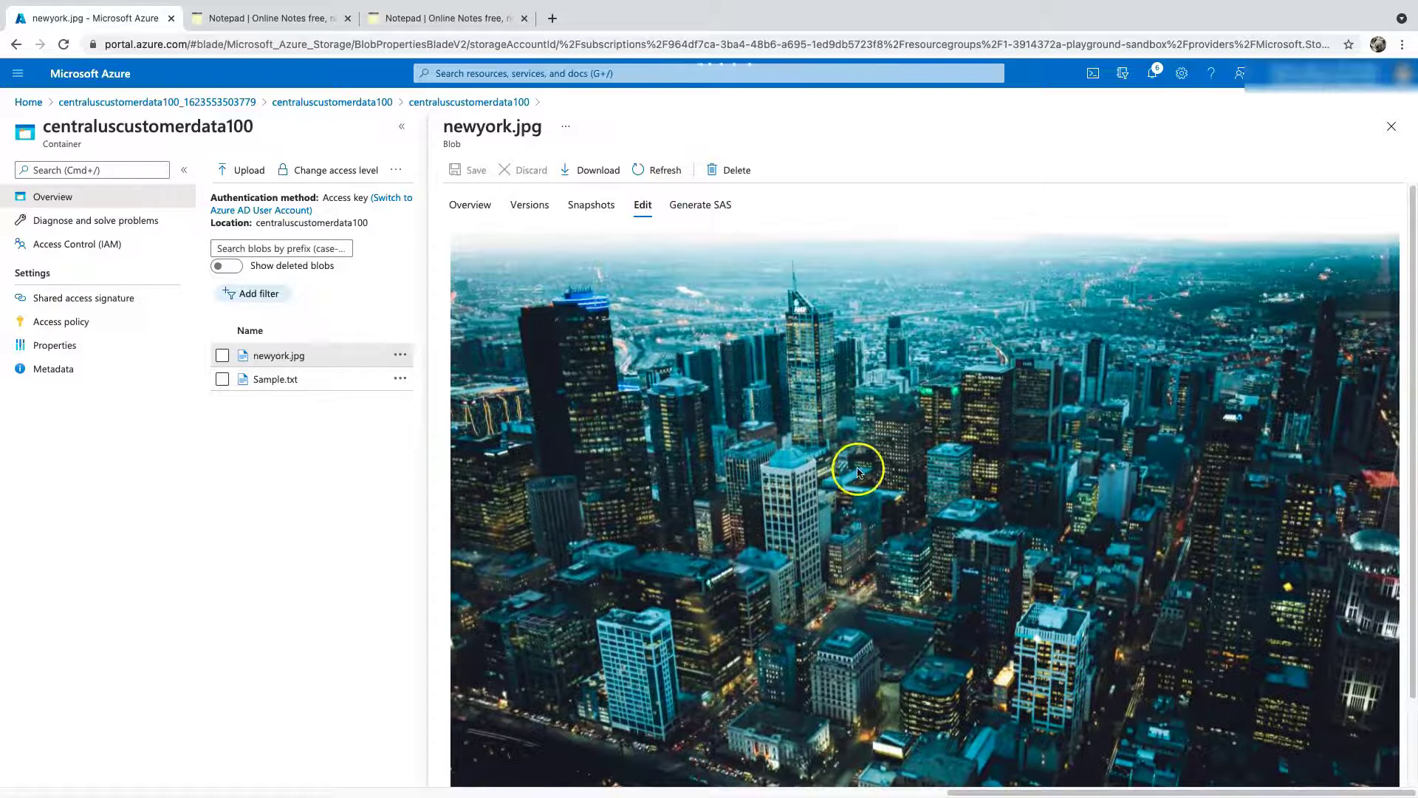
pyautogui.scroll(-1, 857, 469)
pyautogui.scroll(1, 857, 470)
pyautogui.click(1392, 129)
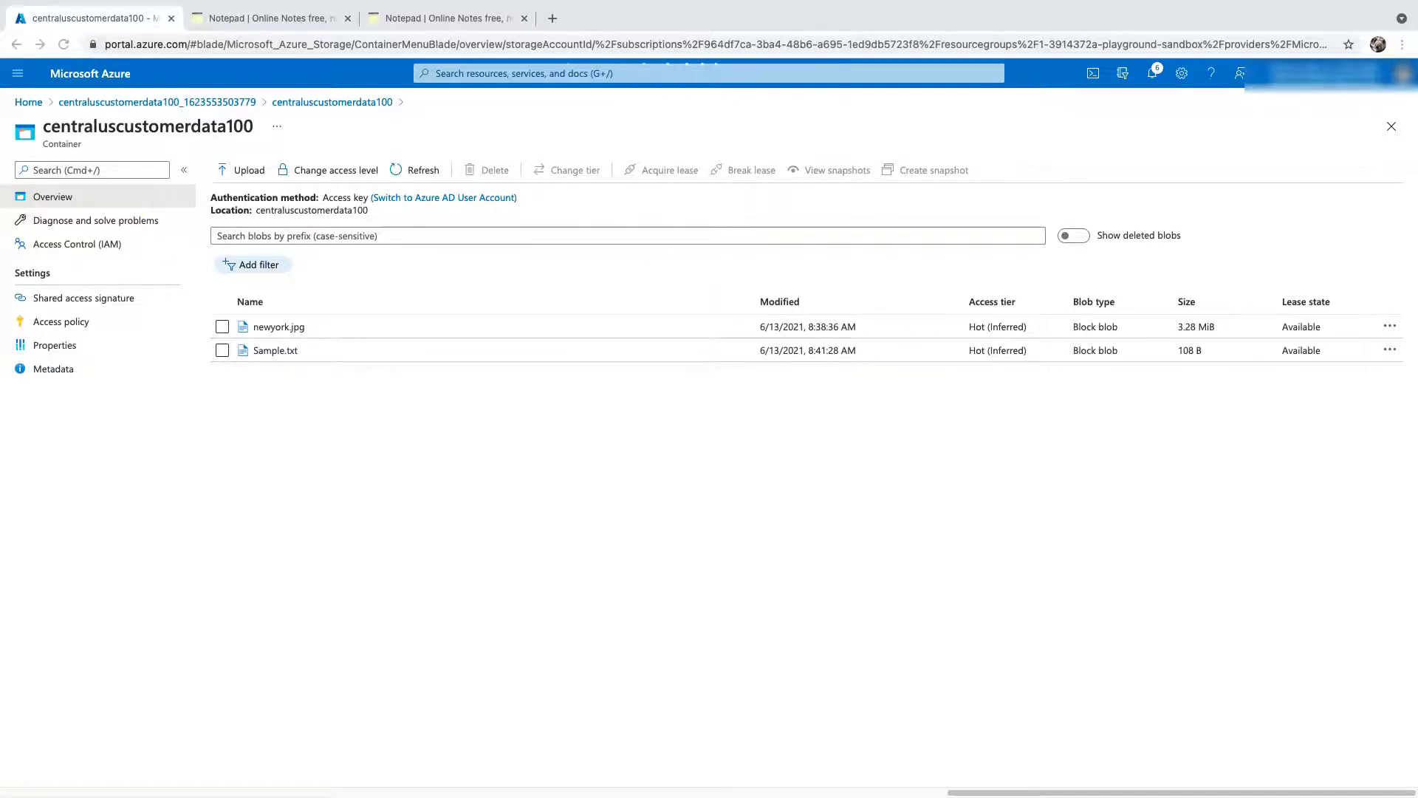
pyautogui.click(222, 351)
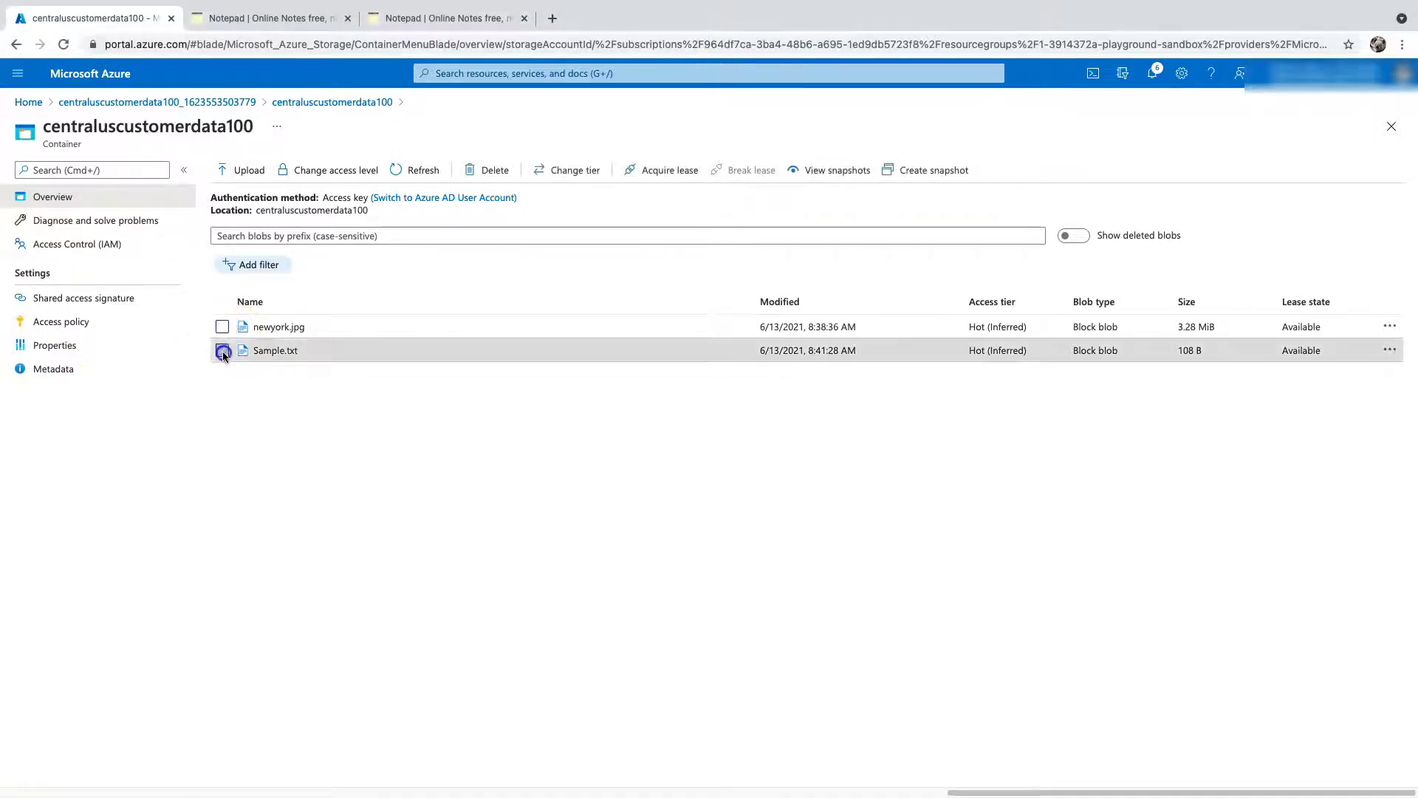
pyautogui.click(221, 327)
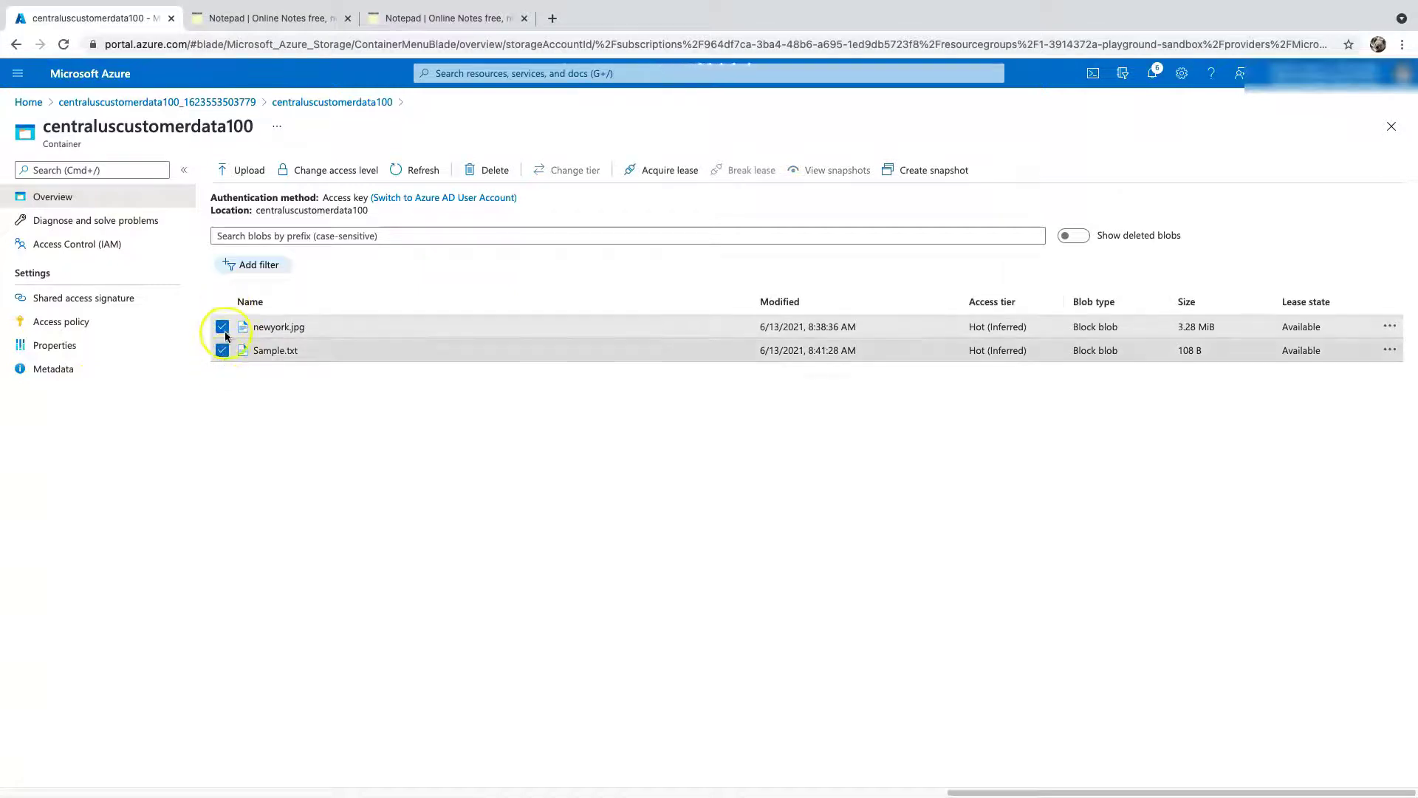
pyautogui.click(222, 326)
pyautogui.click(222, 350)
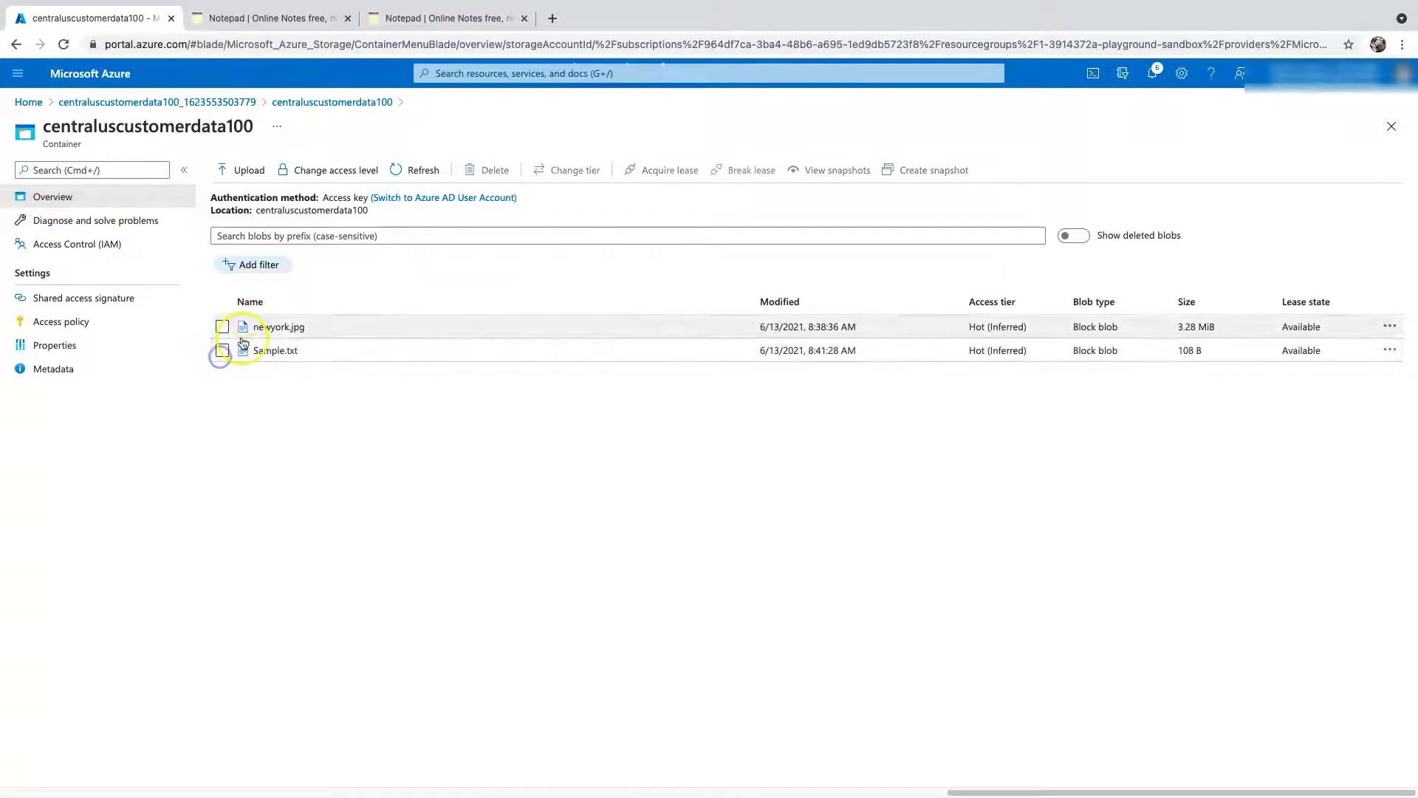
# Step: Examine the properties and available actions of the Sample.txt blob, and close its details
pyautogui.click(283, 356)
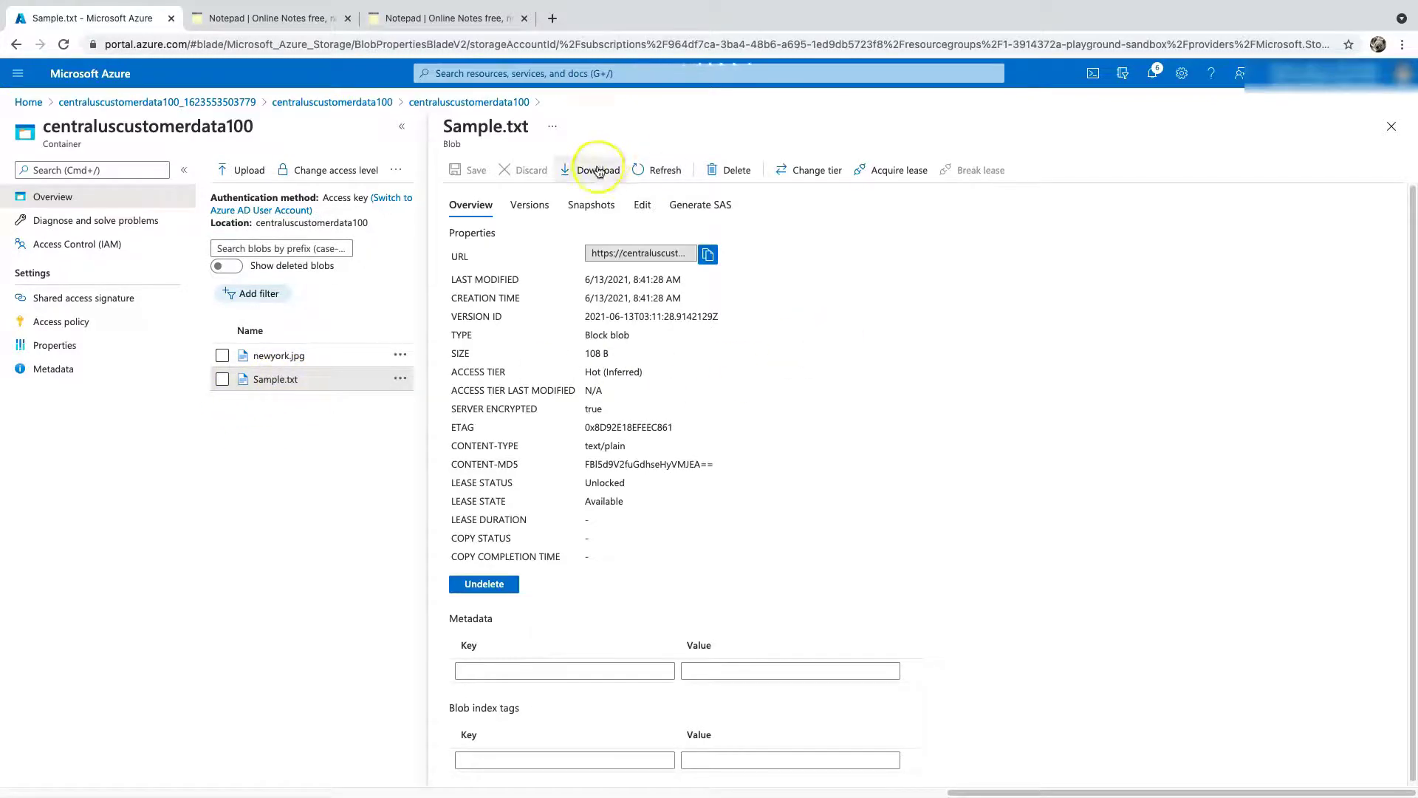
pyautogui.click(1391, 127)
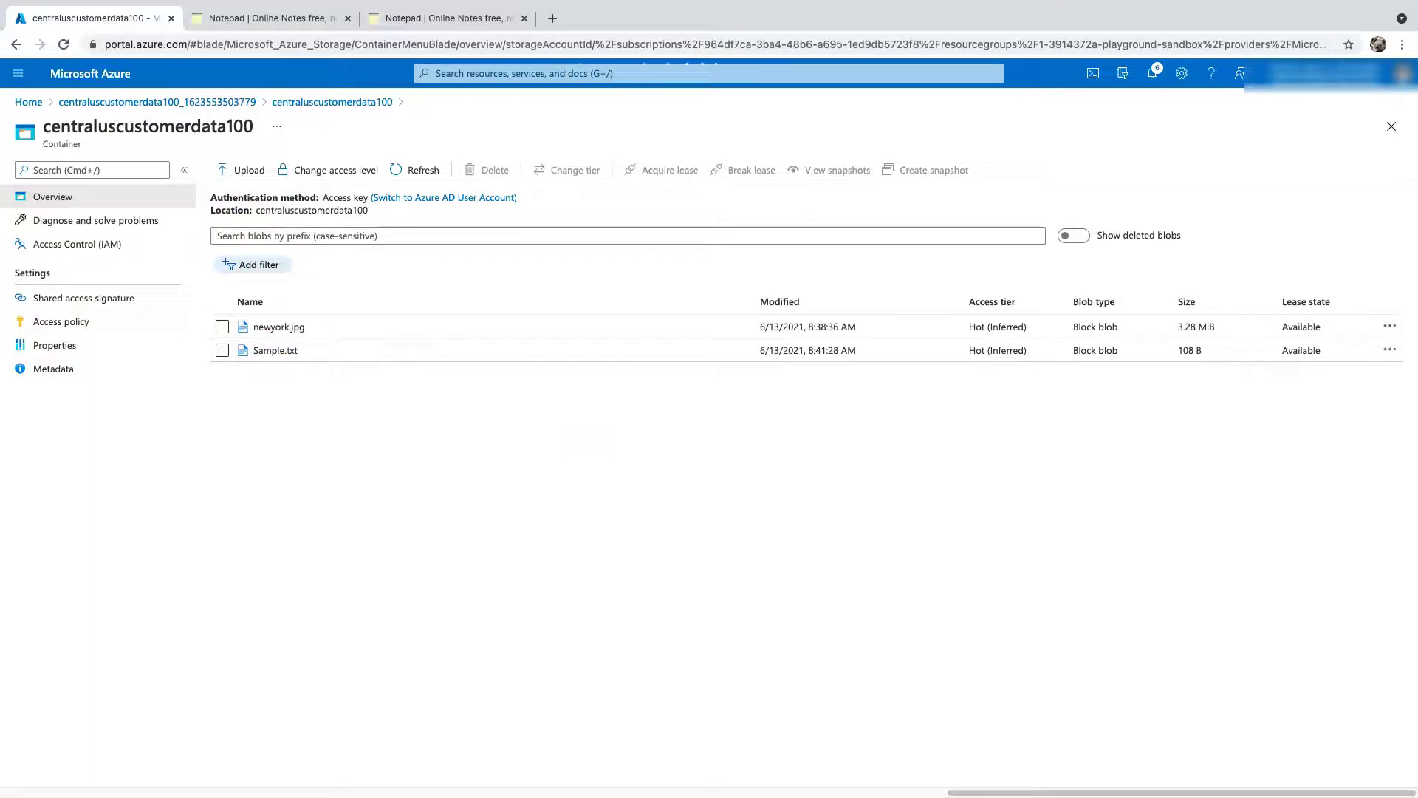
pyautogui.press('super+Tab')
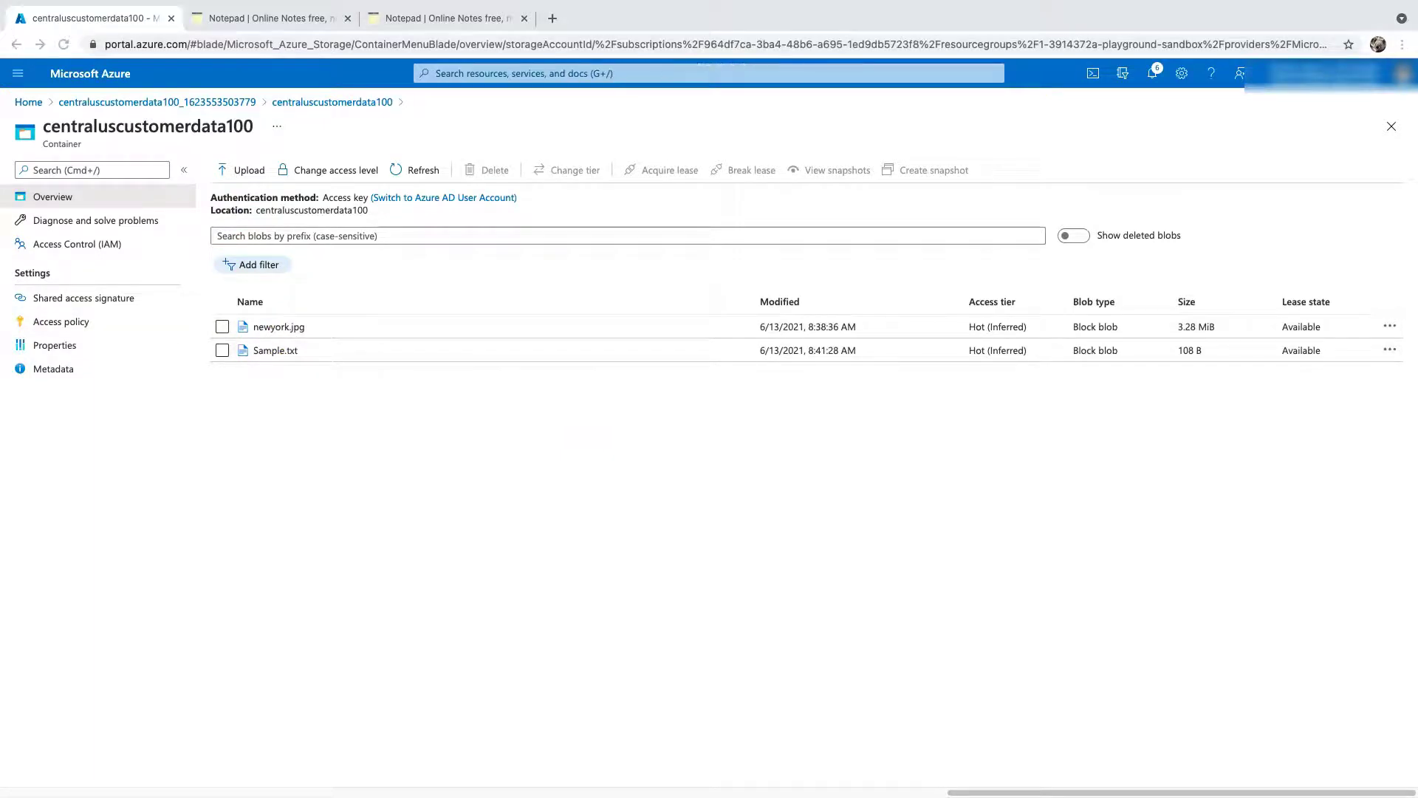
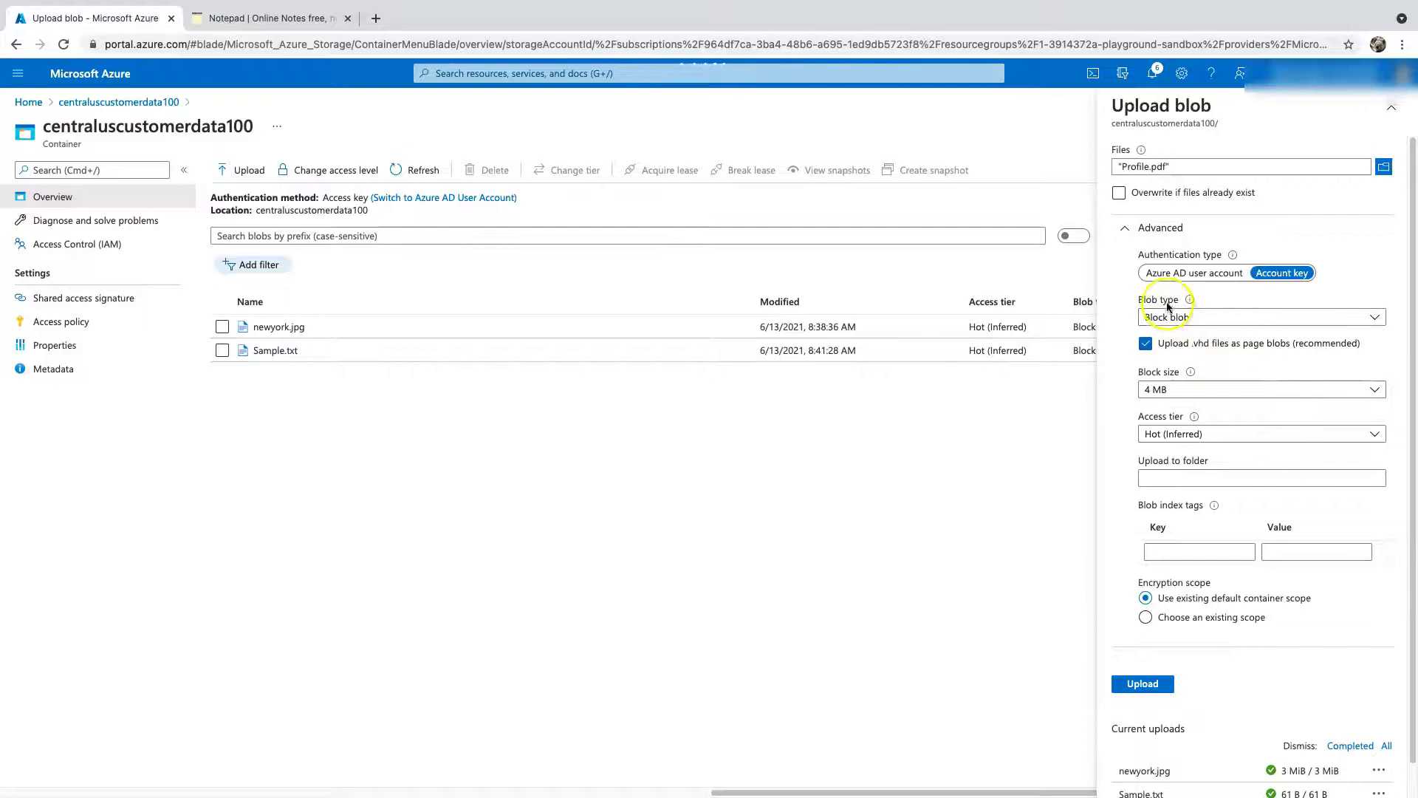
# Step: Examine the blob type choices for uploading Profile.pdf, and close the upload form without uploading
pyautogui.click(1253, 317)
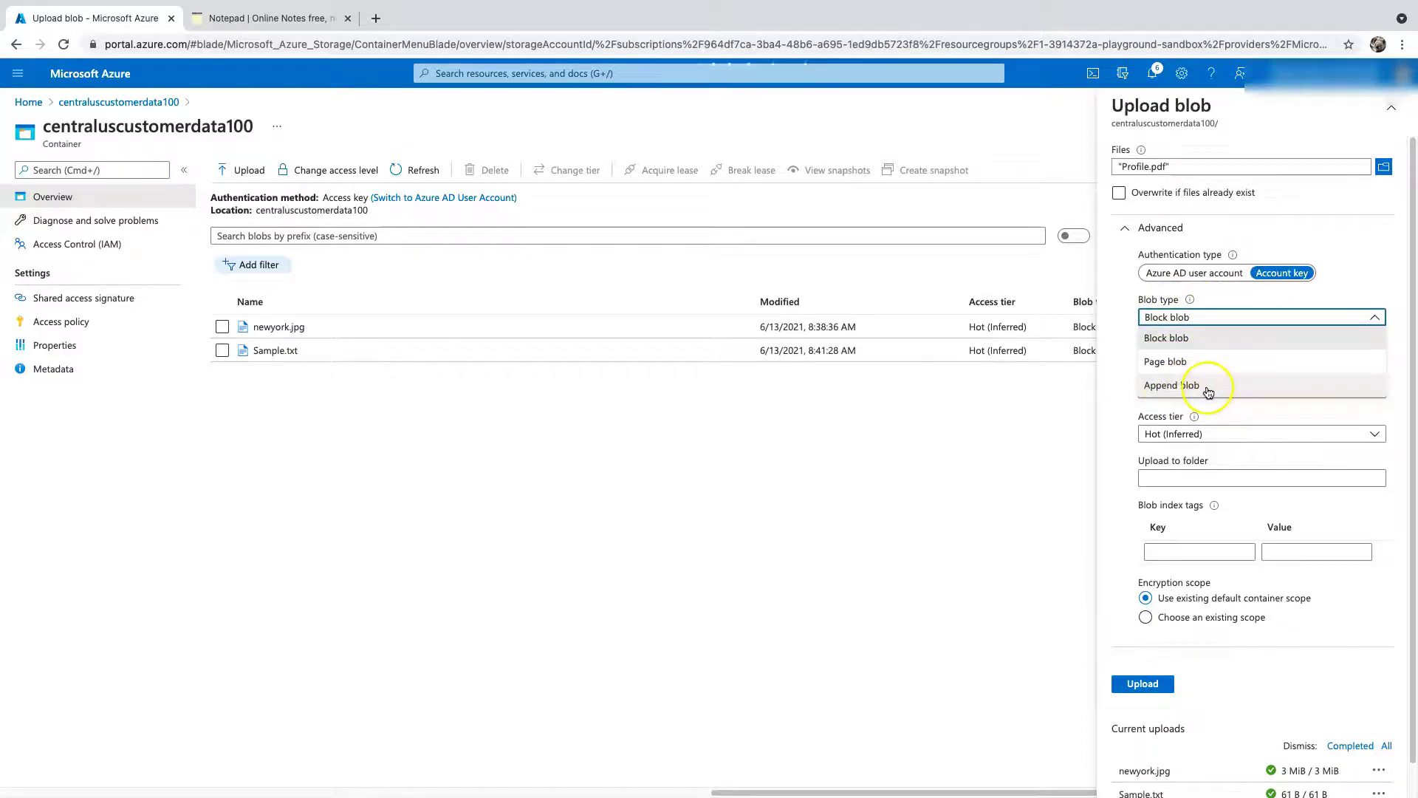
pyautogui.click(1393, 109)
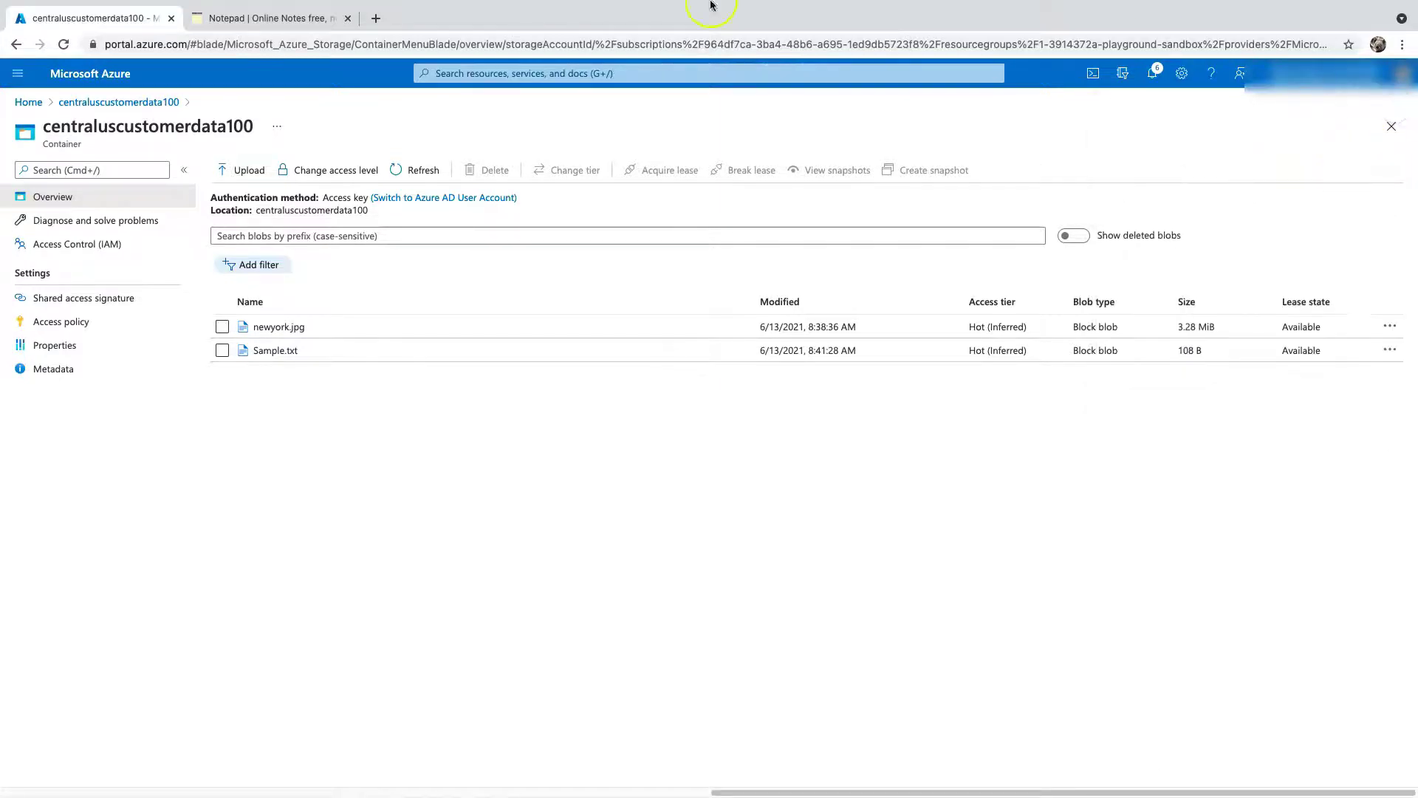
# Step: Read the online notepad's notes on page blobs, highlighting their size limit, VHD files and virtual machine disk use, and close the notepad
pyautogui.click(302, 17)
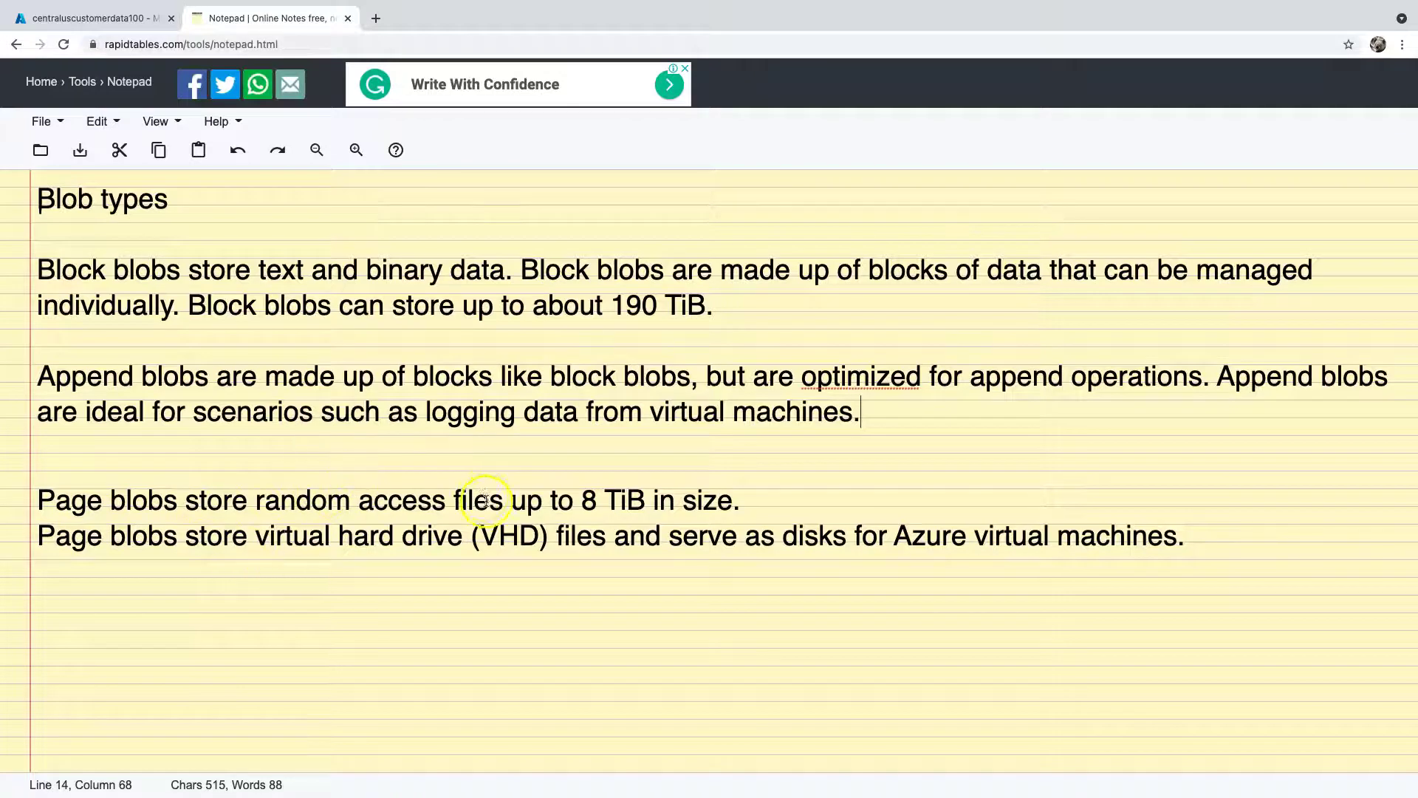
pyautogui.moveTo(743, 499); pyautogui.dragTo(574, 498)
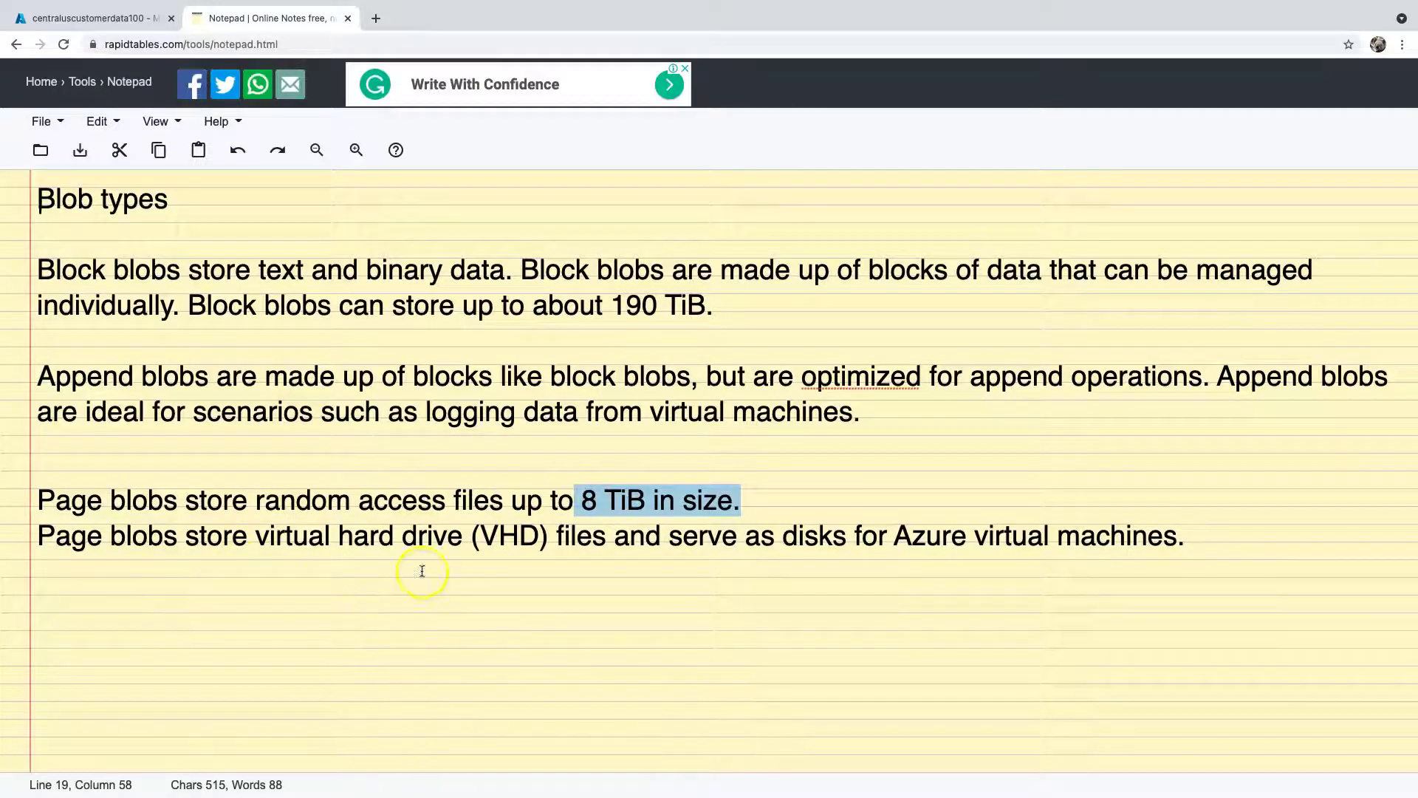
pyautogui.moveTo(463, 533); pyautogui.dragTo(604, 532)
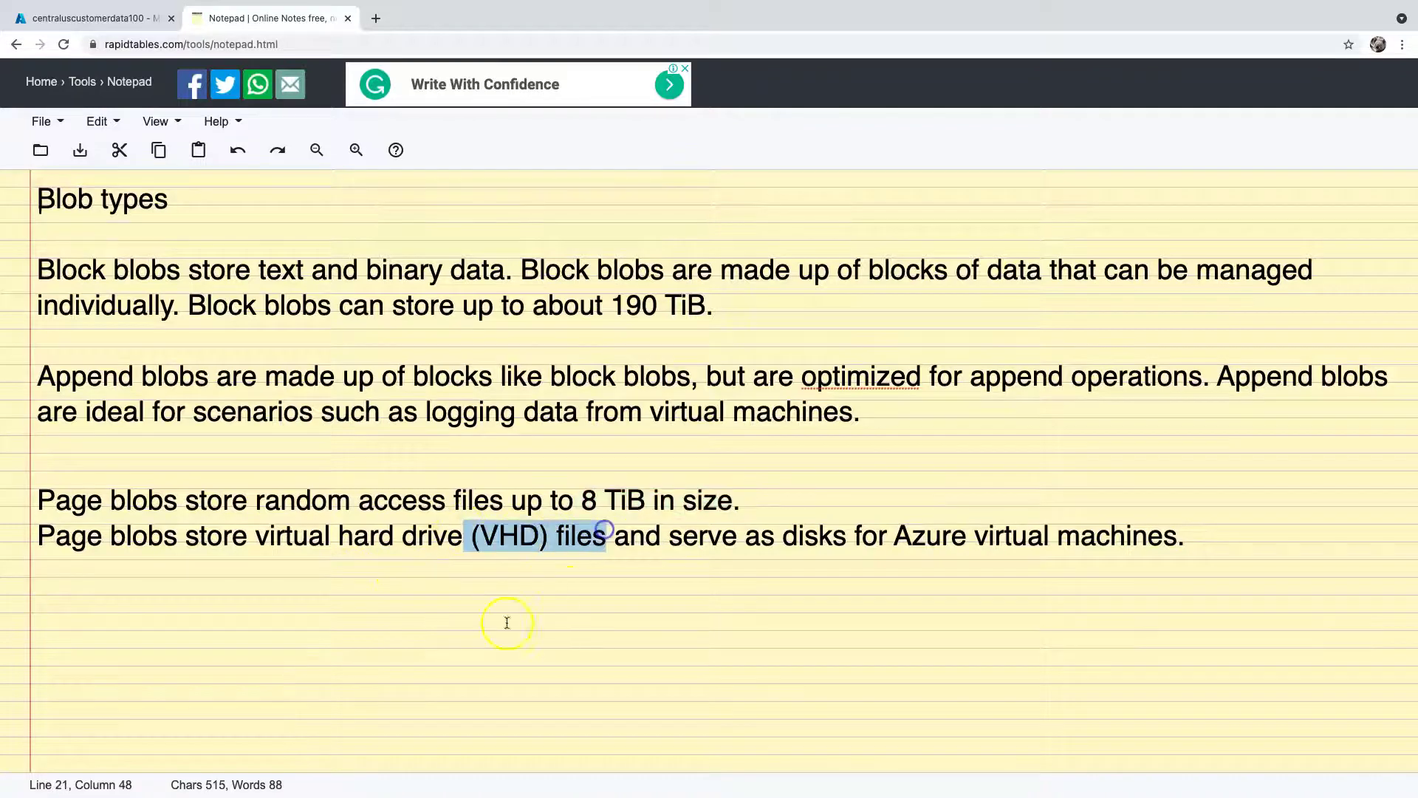
pyautogui.click(179, 535)
pyautogui.moveTo(180, 535); pyautogui.dragTo(38, 535)
pyautogui.click(89, 601)
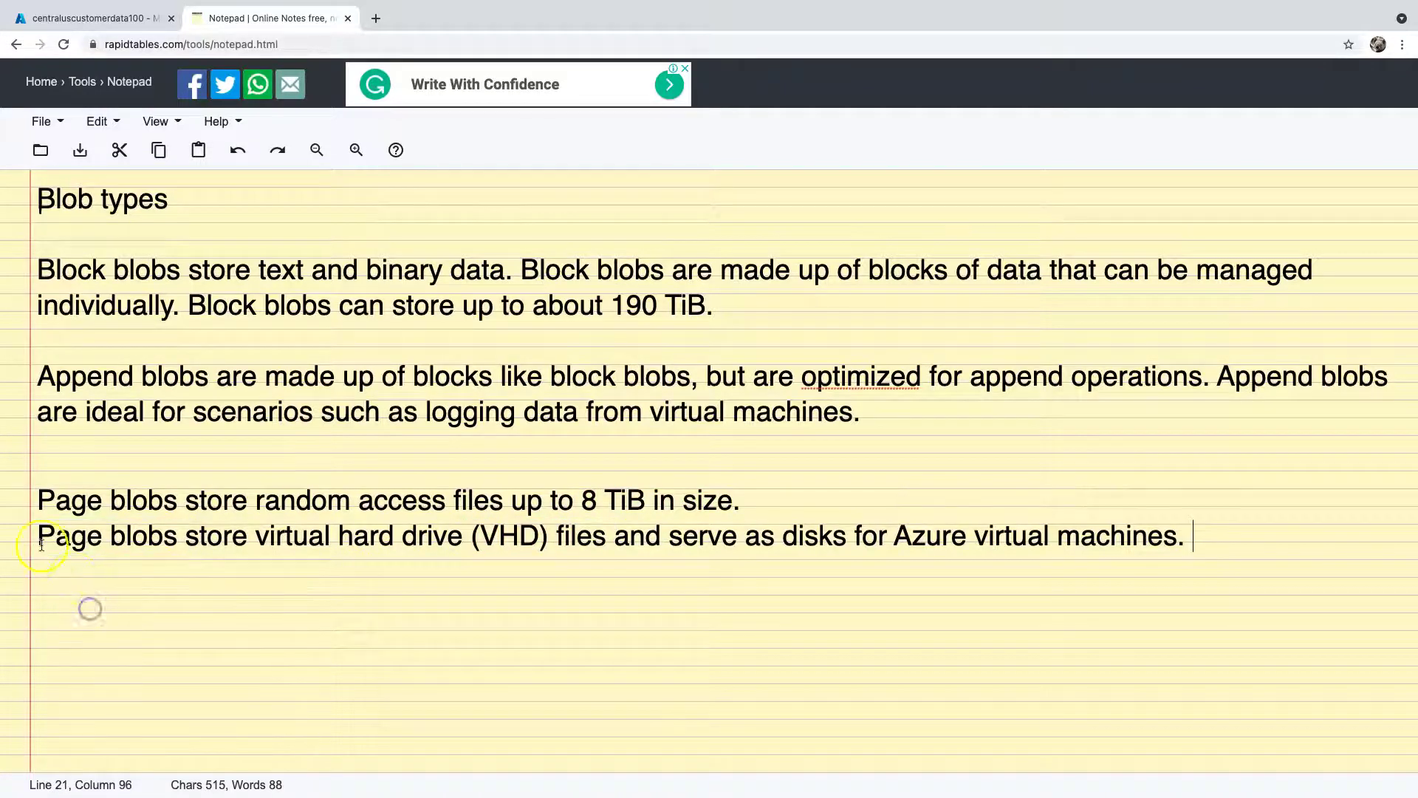
pyautogui.moveTo(39, 534); pyautogui.dragTo(1212, 538)
pyautogui.click(158, 150)
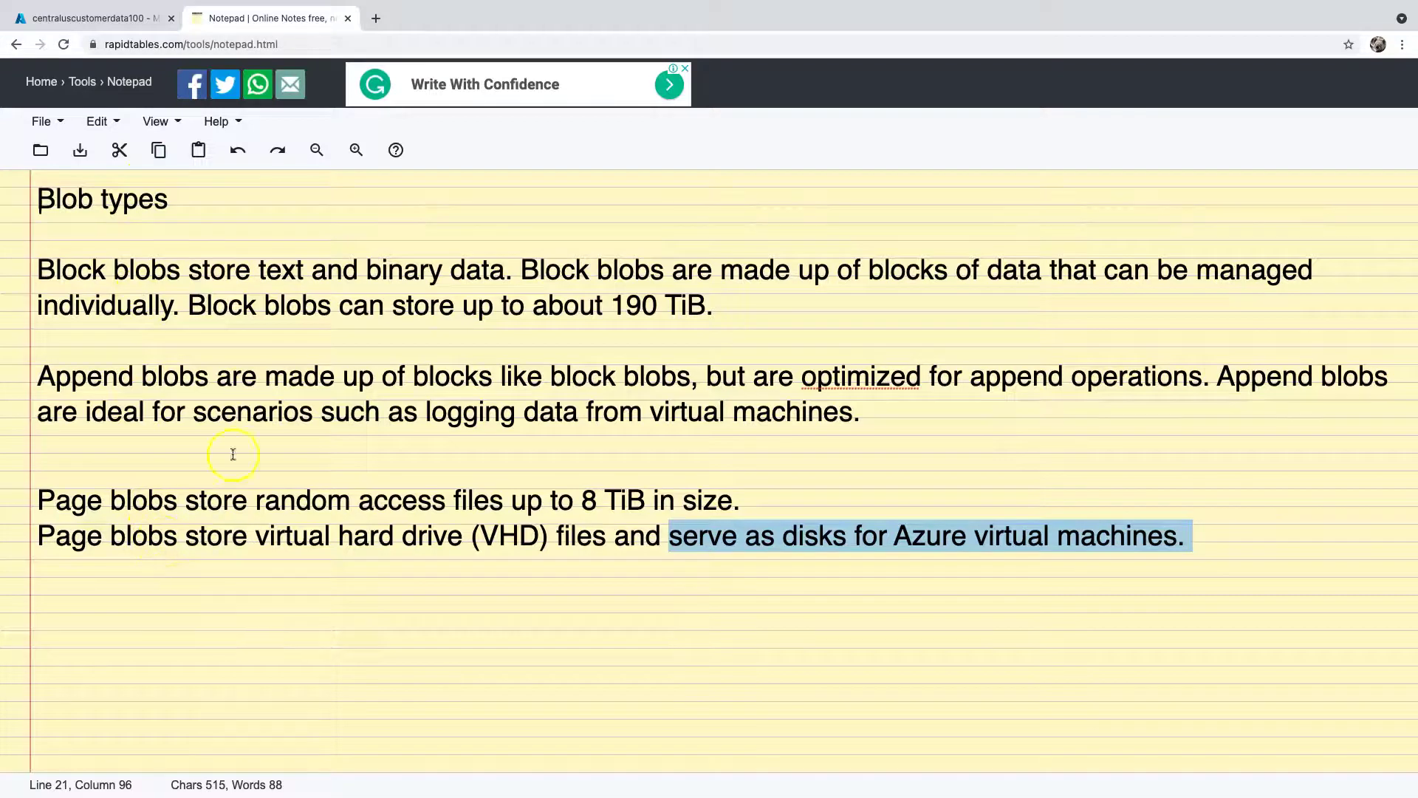
pyautogui.click(31, 715)
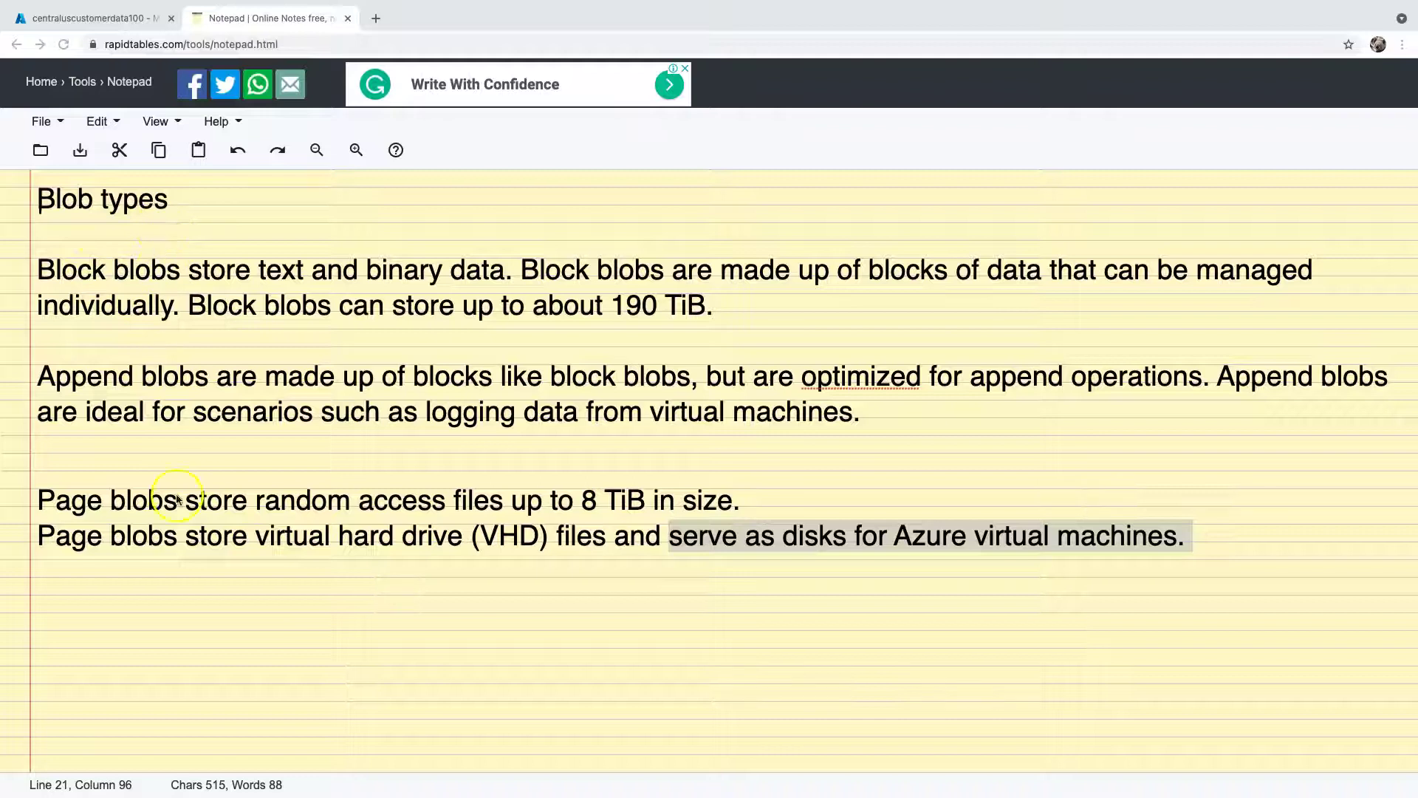
pyautogui.click(349, 22)
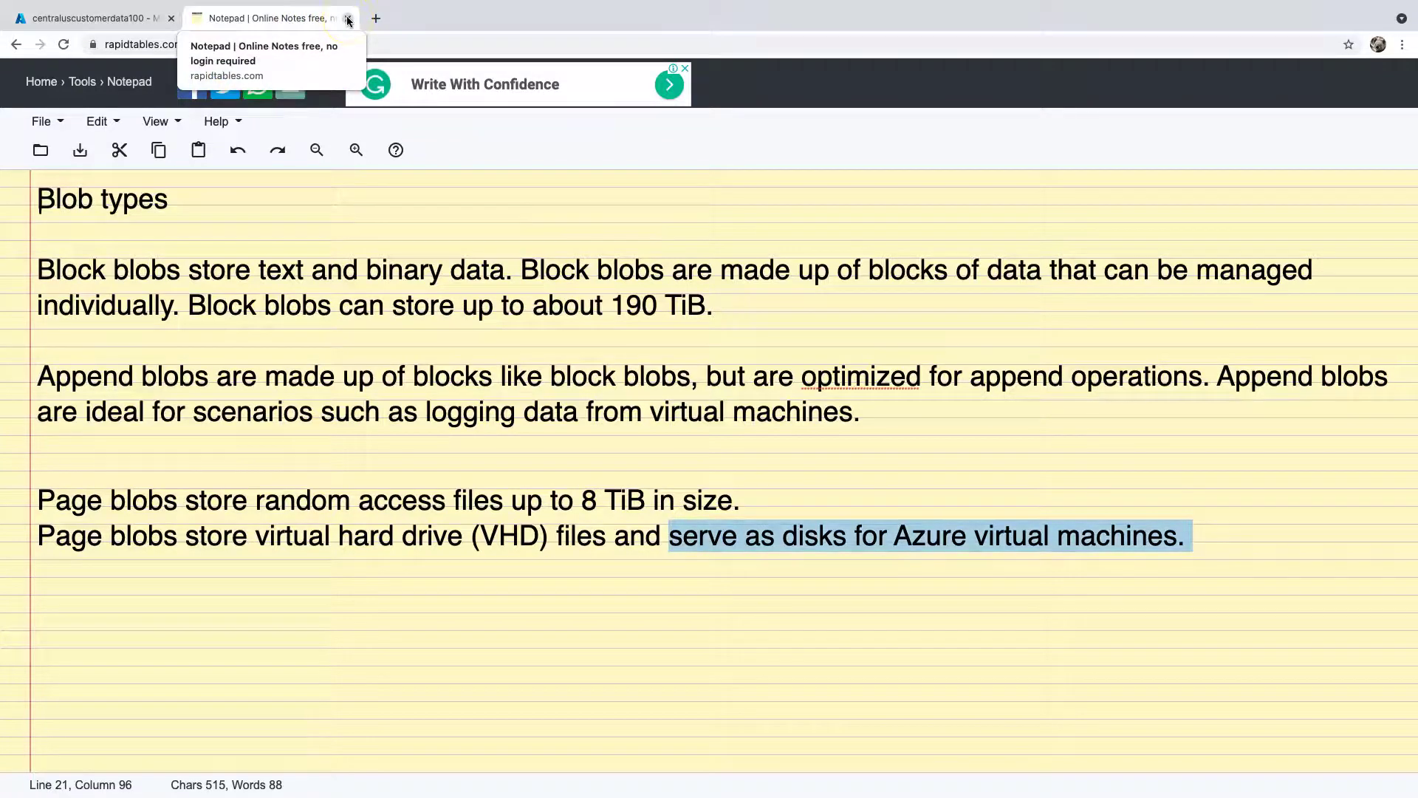
pyautogui.click(349, 20)
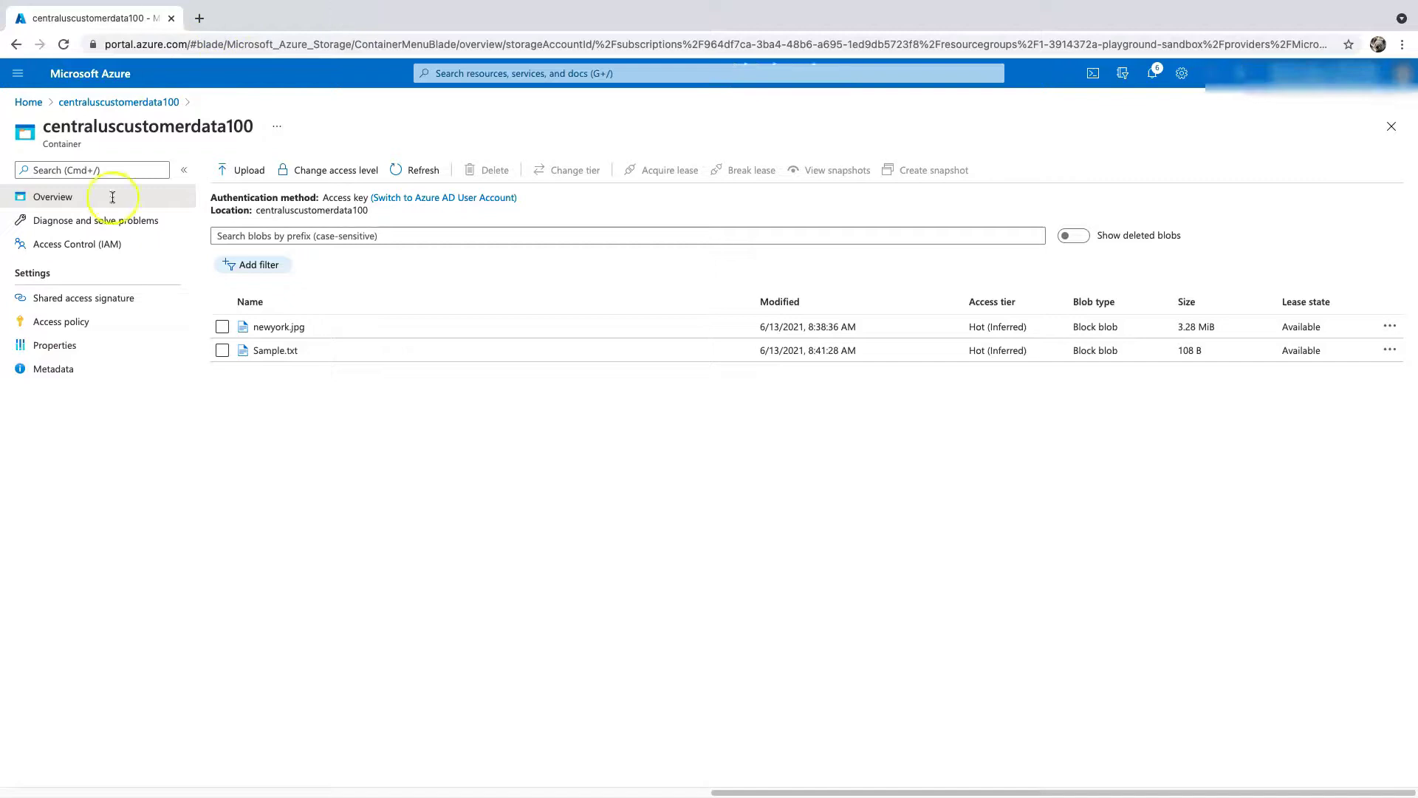
# Step: Leave the container and open the lifecycle management settings of the centraluscustomerdata100 storage account
pyautogui.click(108, 104)
pyautogui.click(100, 133)
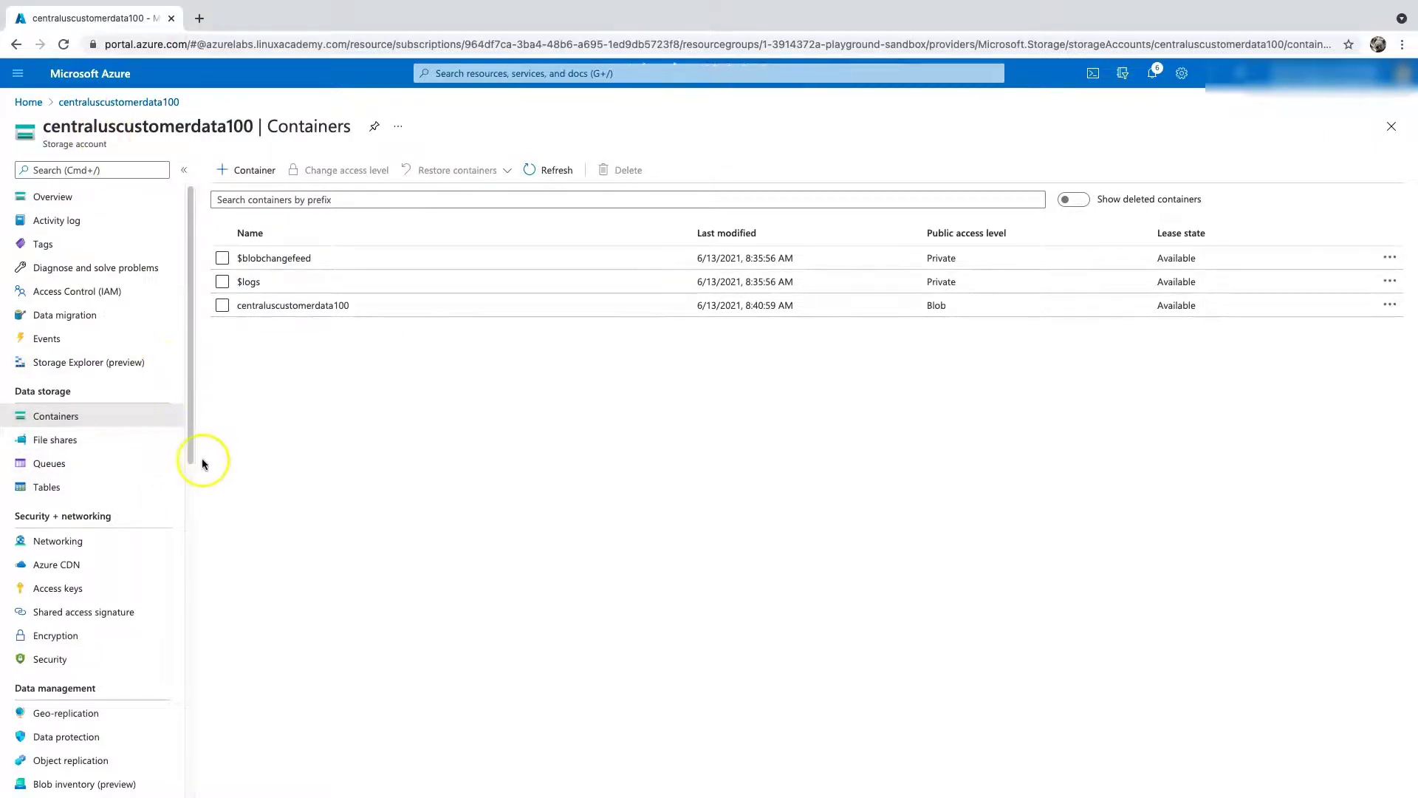
pyautogui.moveTo(189, 427); pyautogui.dragTo(181, 531)
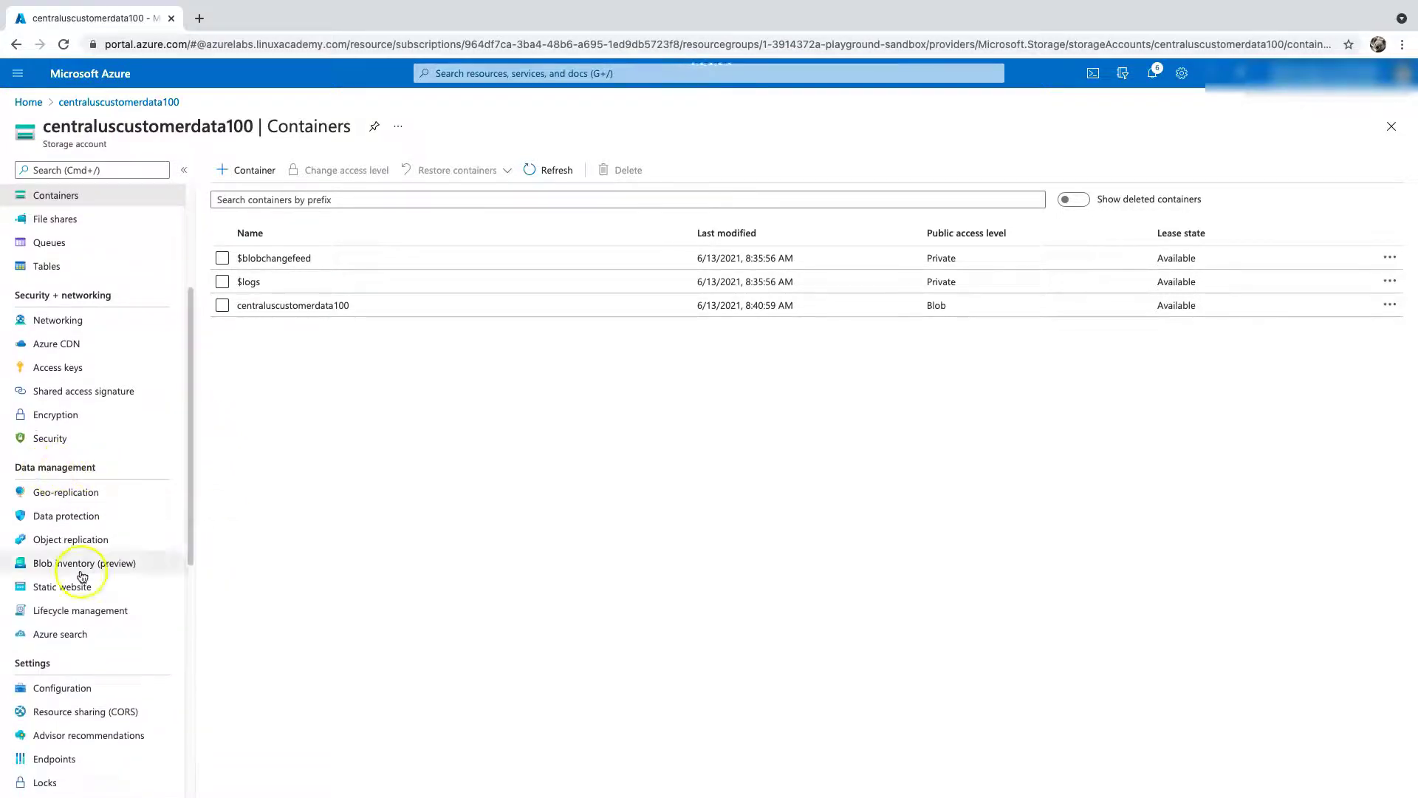
pyautogui.click(88, 612)
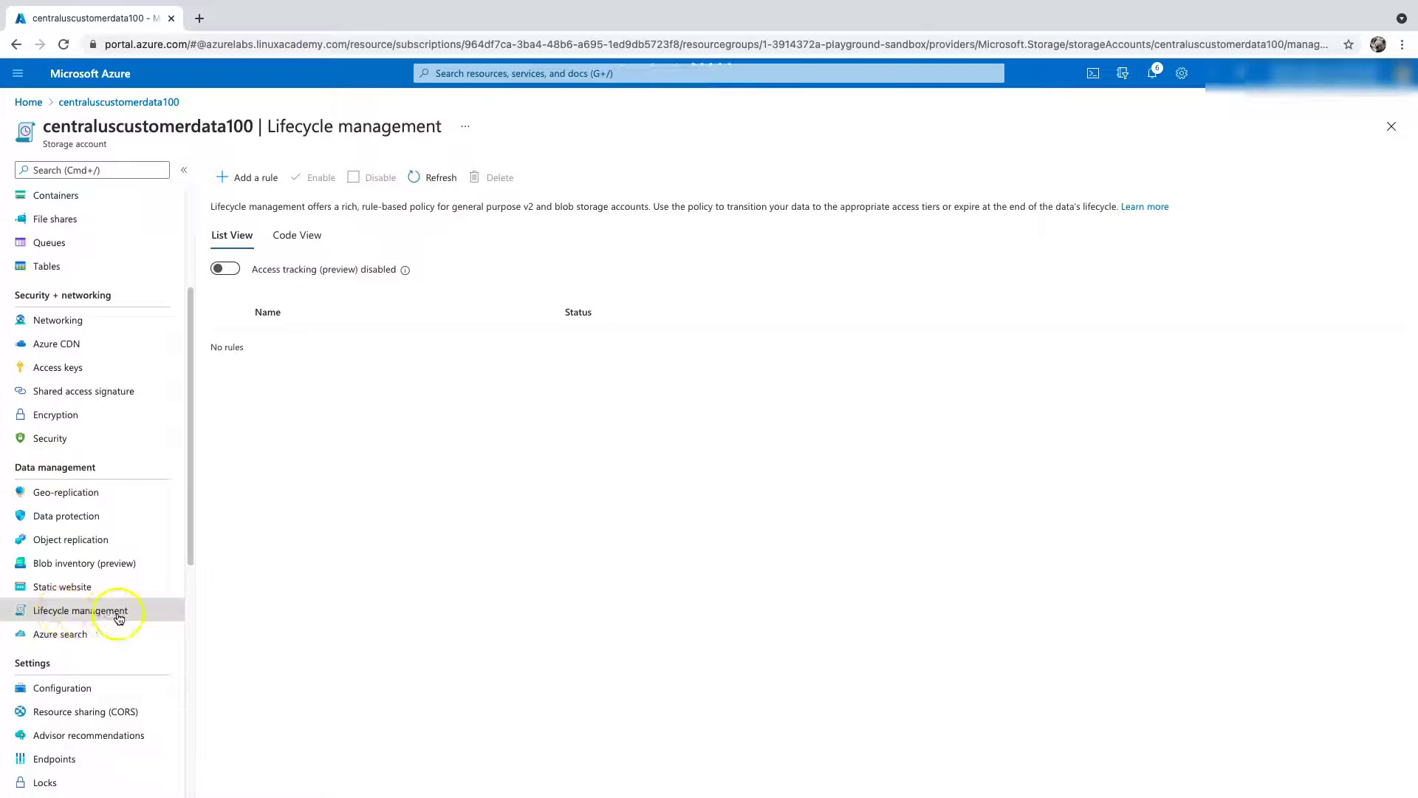
# Step: Start a lifecycle rule named lastmodified7daysmovetoCOLD that applies to all blobs in the storage account
pyautogui.click(234, 178)
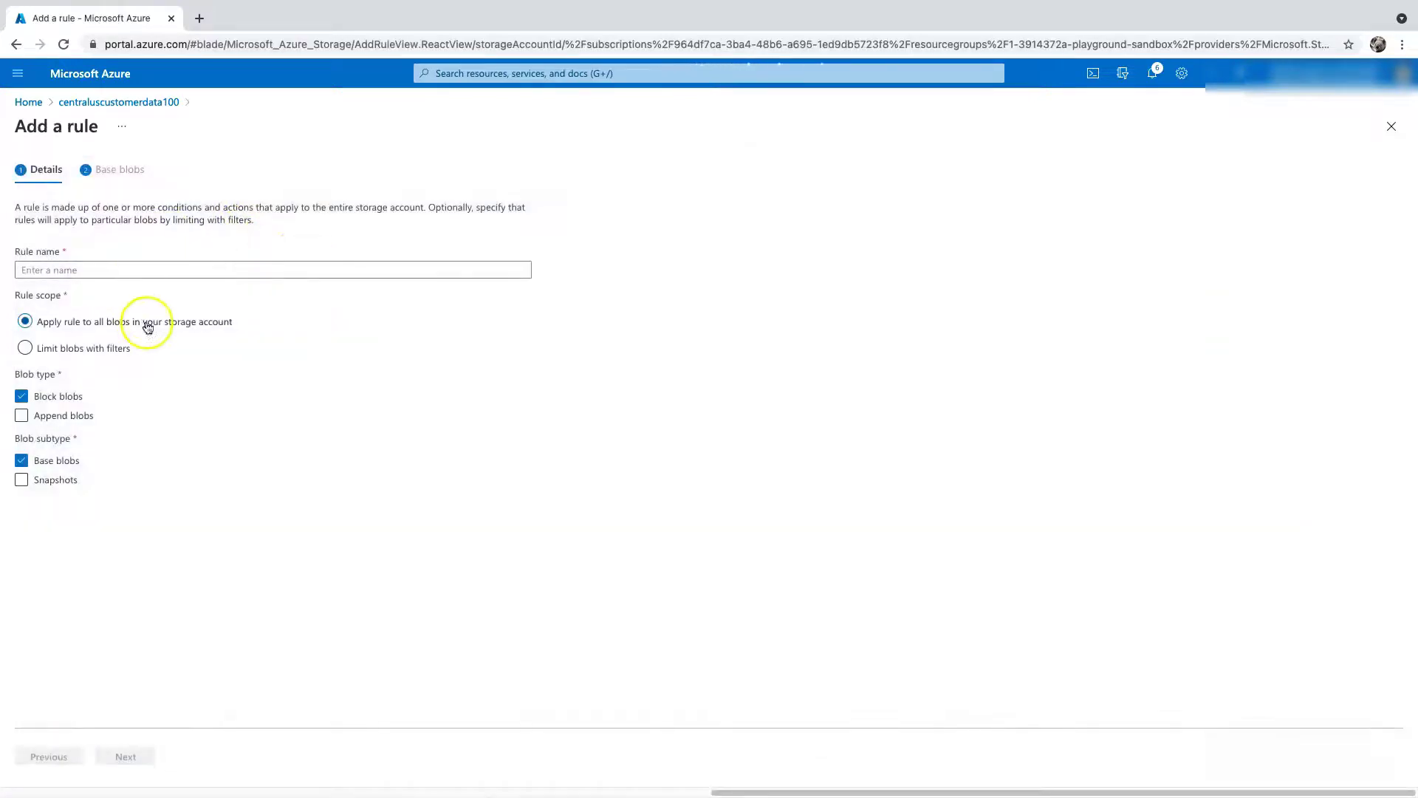
pyautogui.click(66, 267)
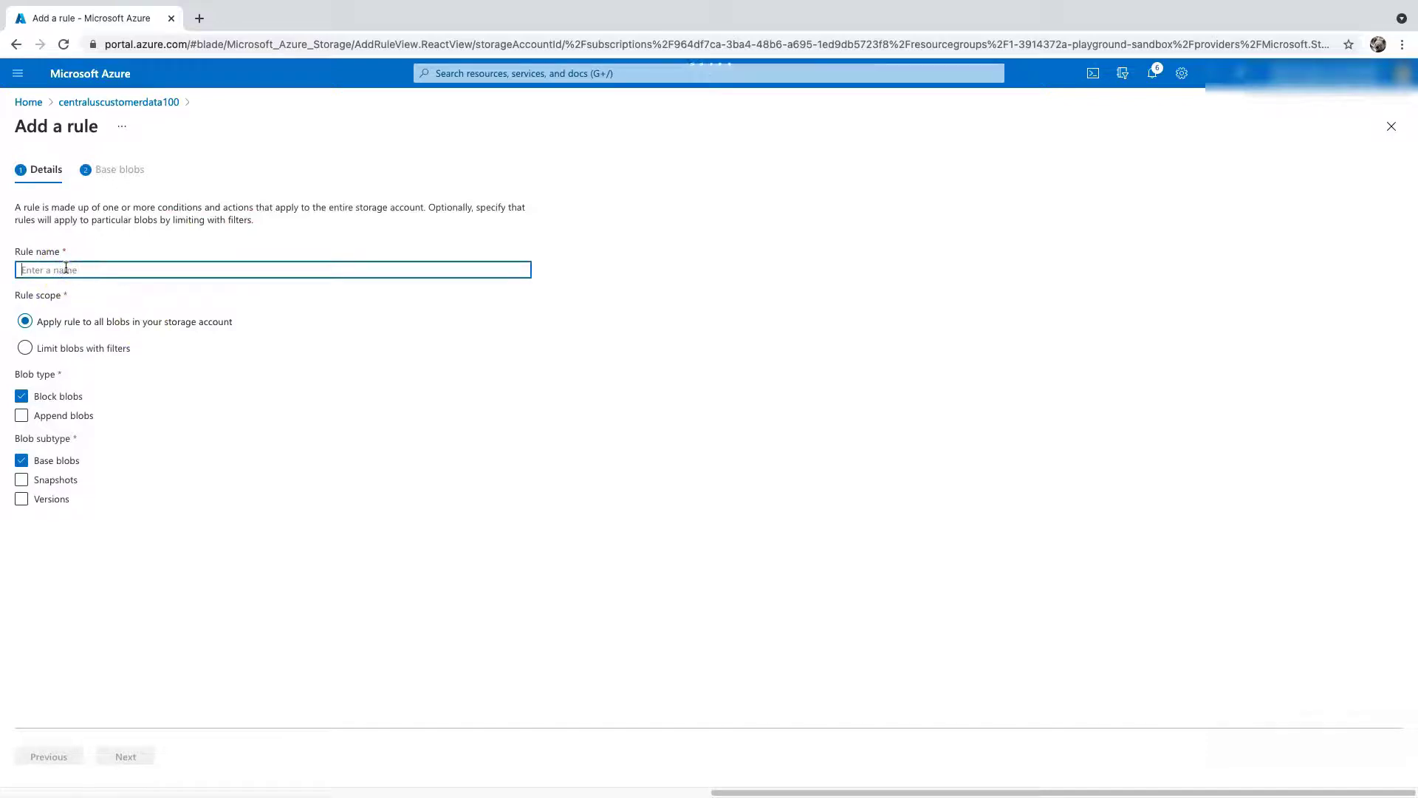
pyautogui.write('lastmodified')
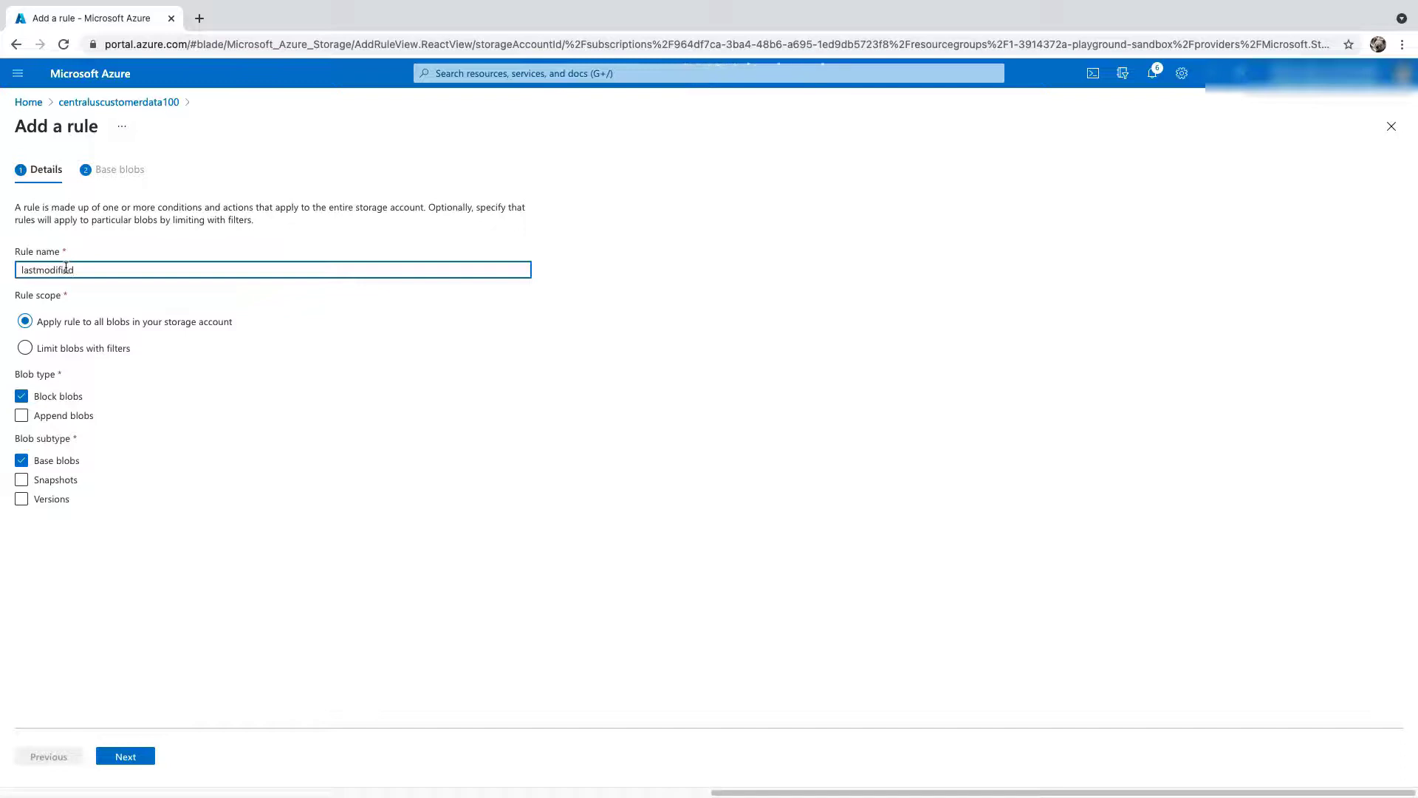
pyautogui.write('7daysmovetoCOLD')
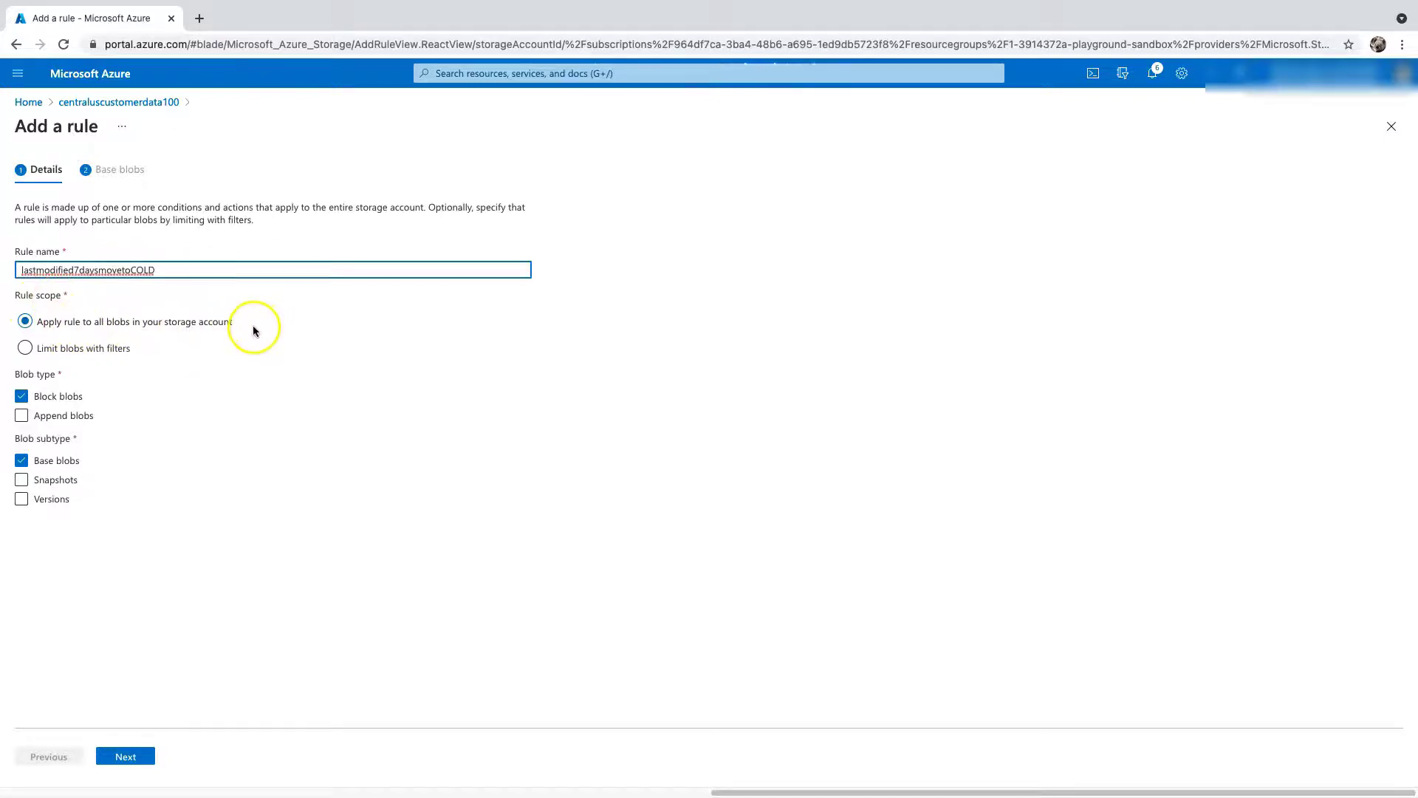
pyautogui.click(26, 350)
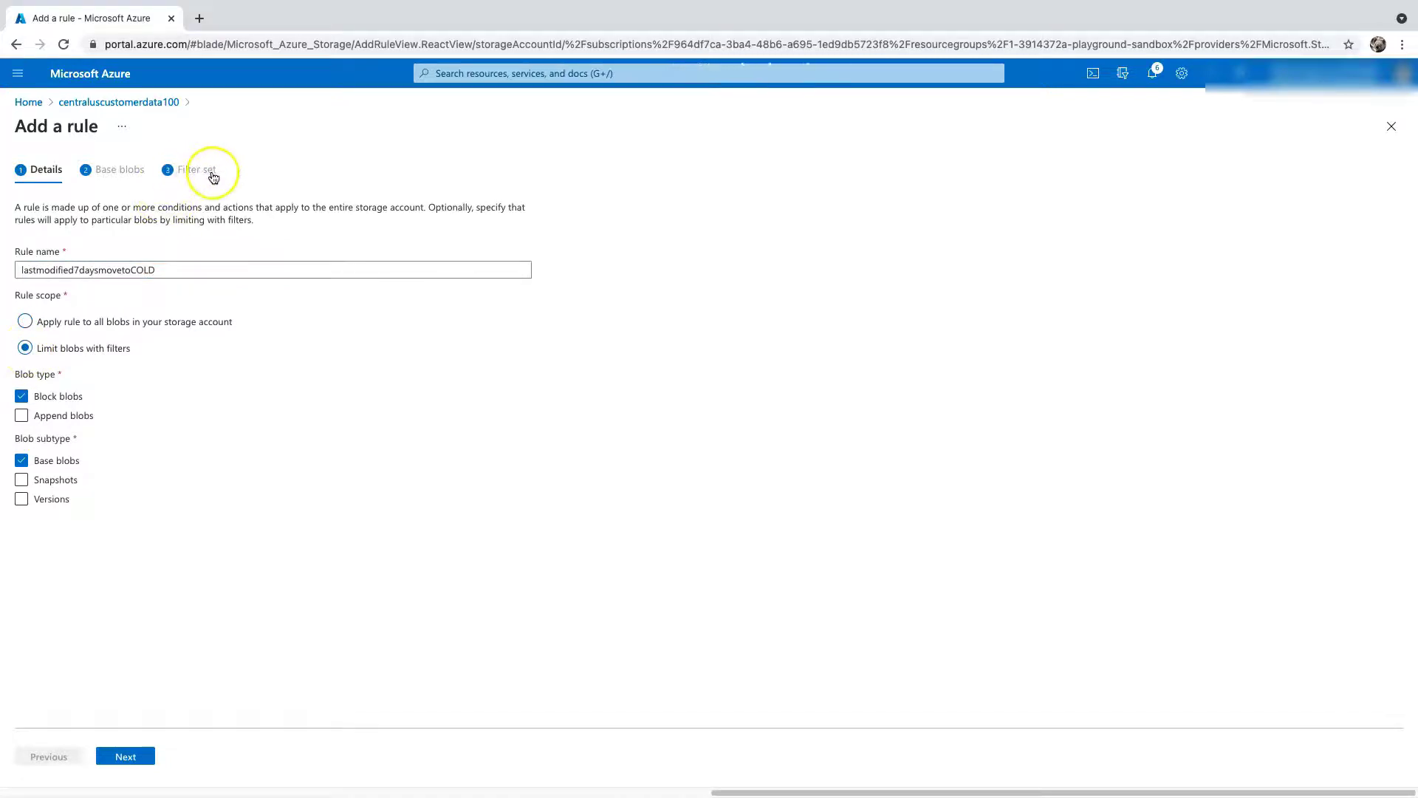
pyautogui.click(27, 322)
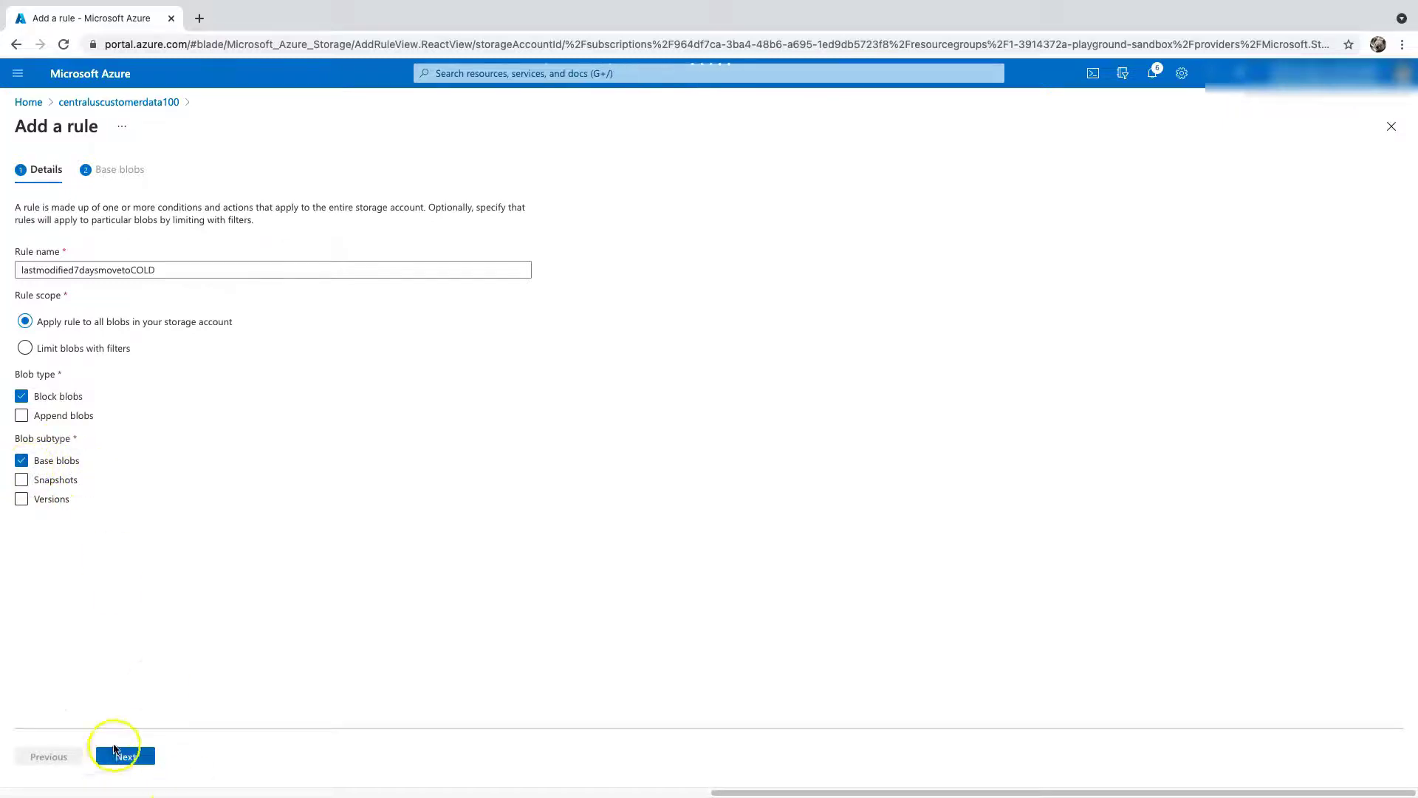
# Step: Set the rule to move base blobs last modified more than 7 days ago to cool storage, and add it
pyautogui.click(123, 757)
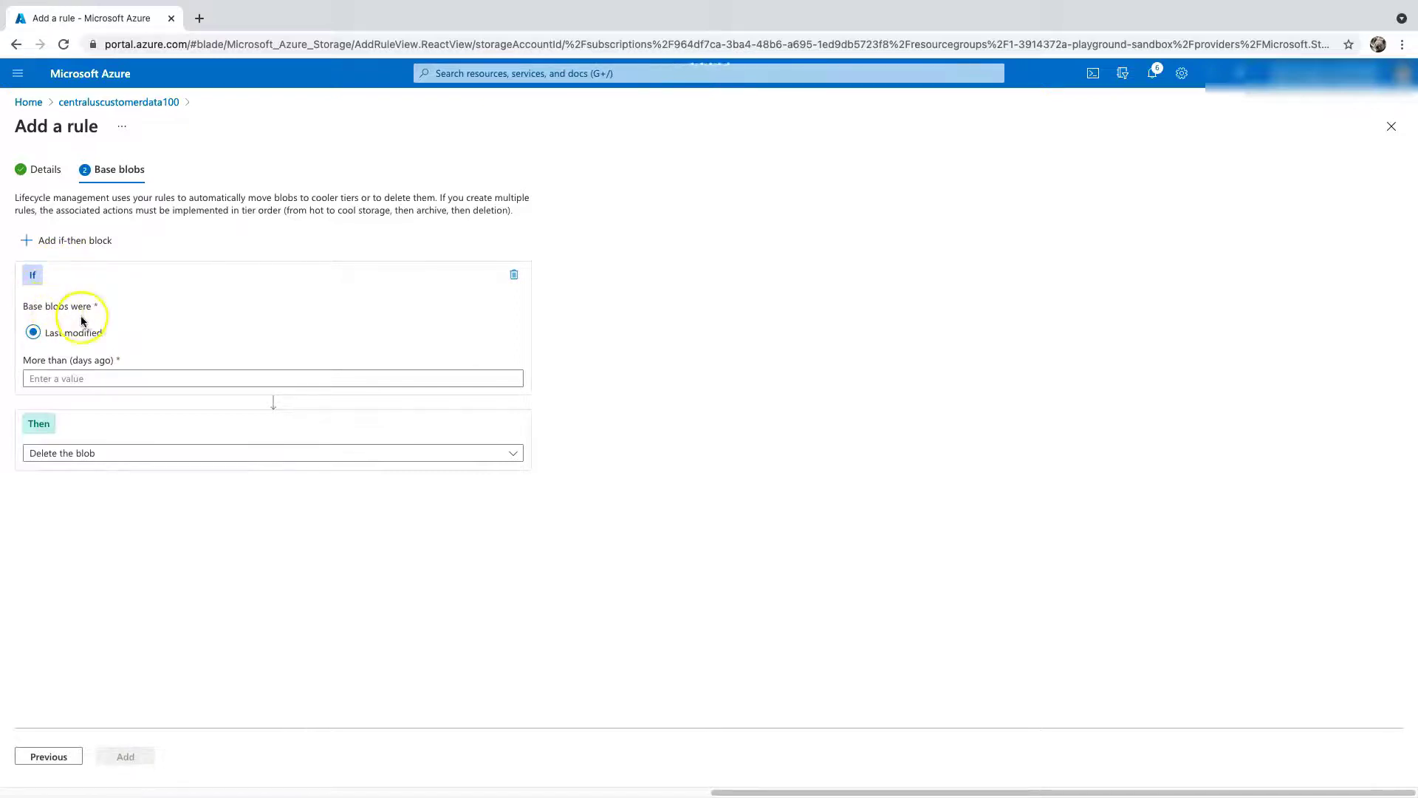
pyautogui.click(50, 382)
pyautogui.write('7')
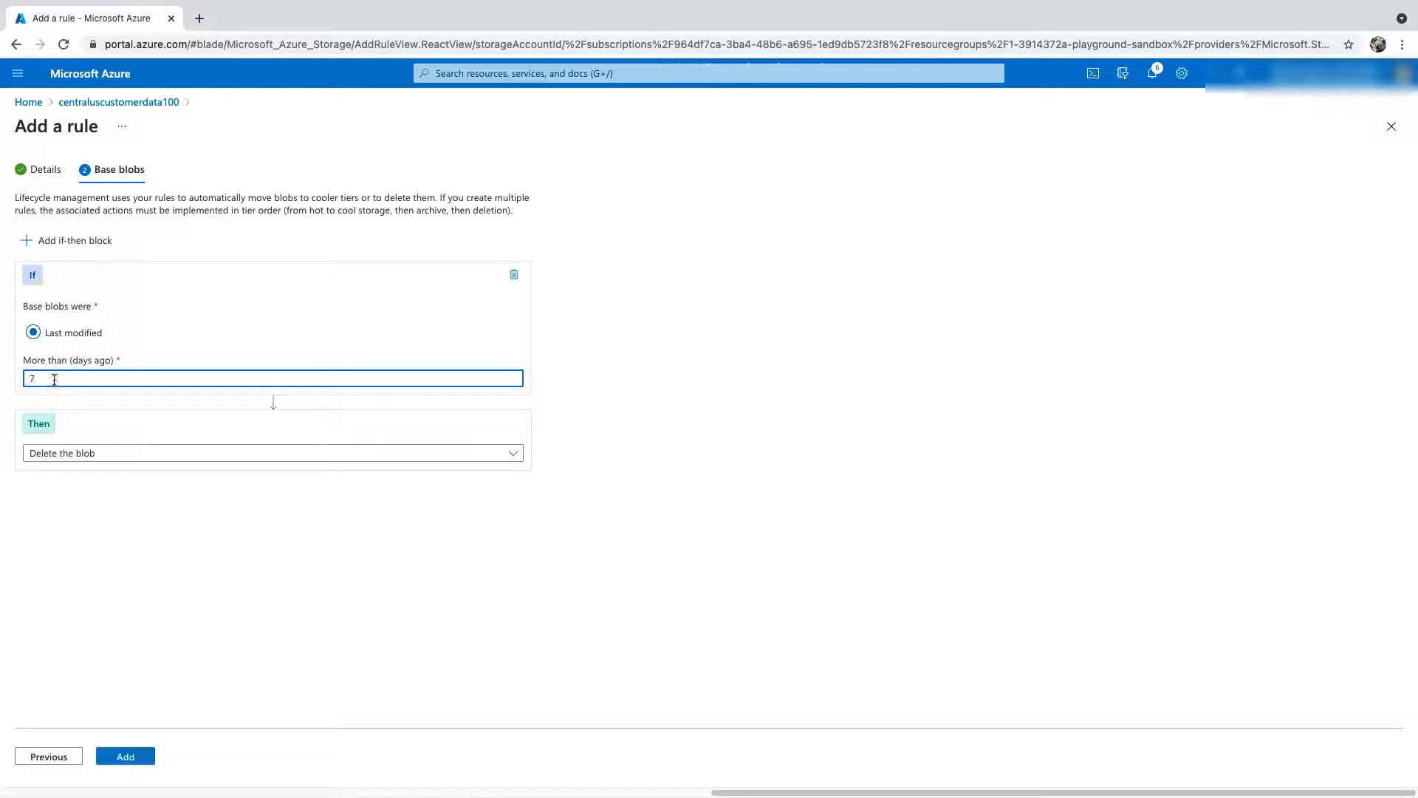
pyautogui.click(75, 452)
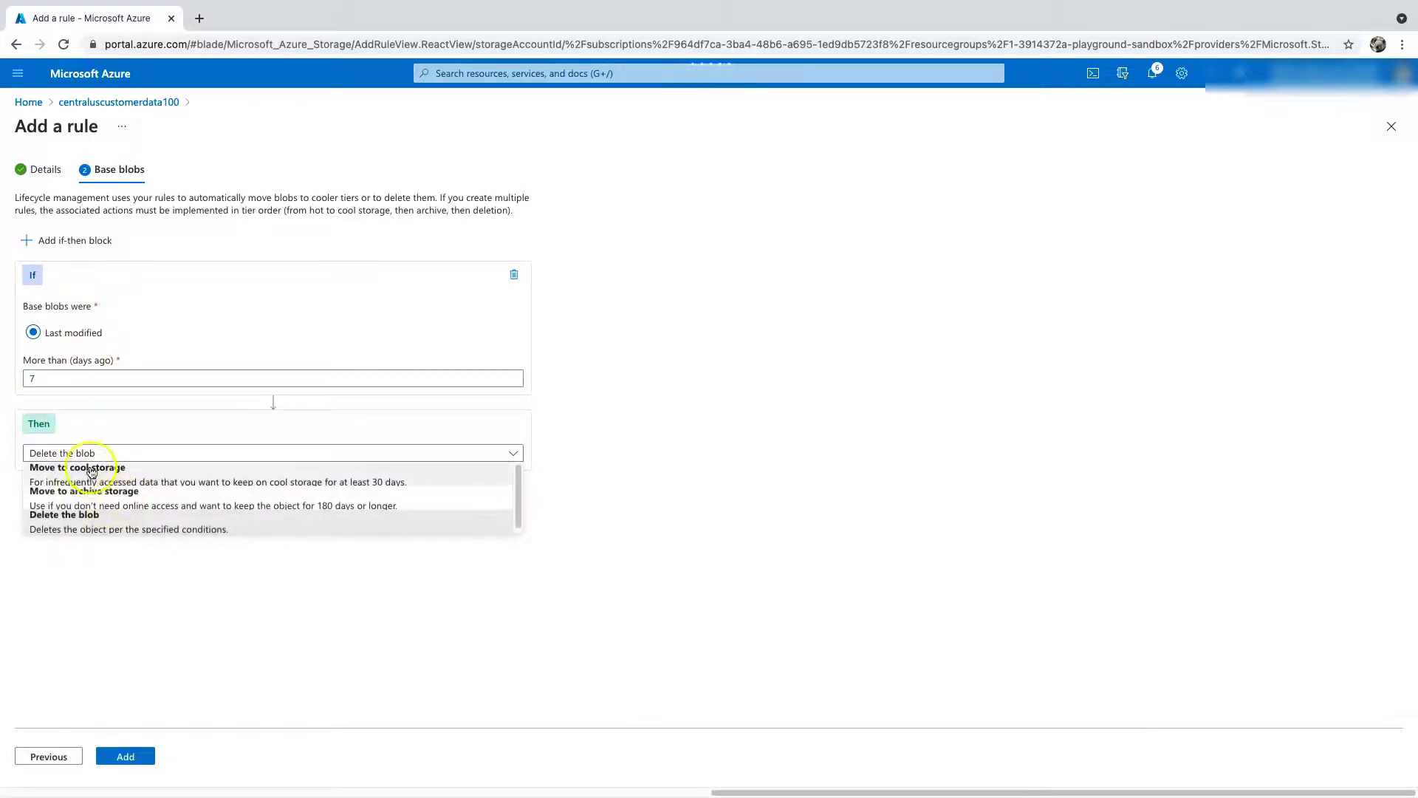
pyautogui.click(90, 471)
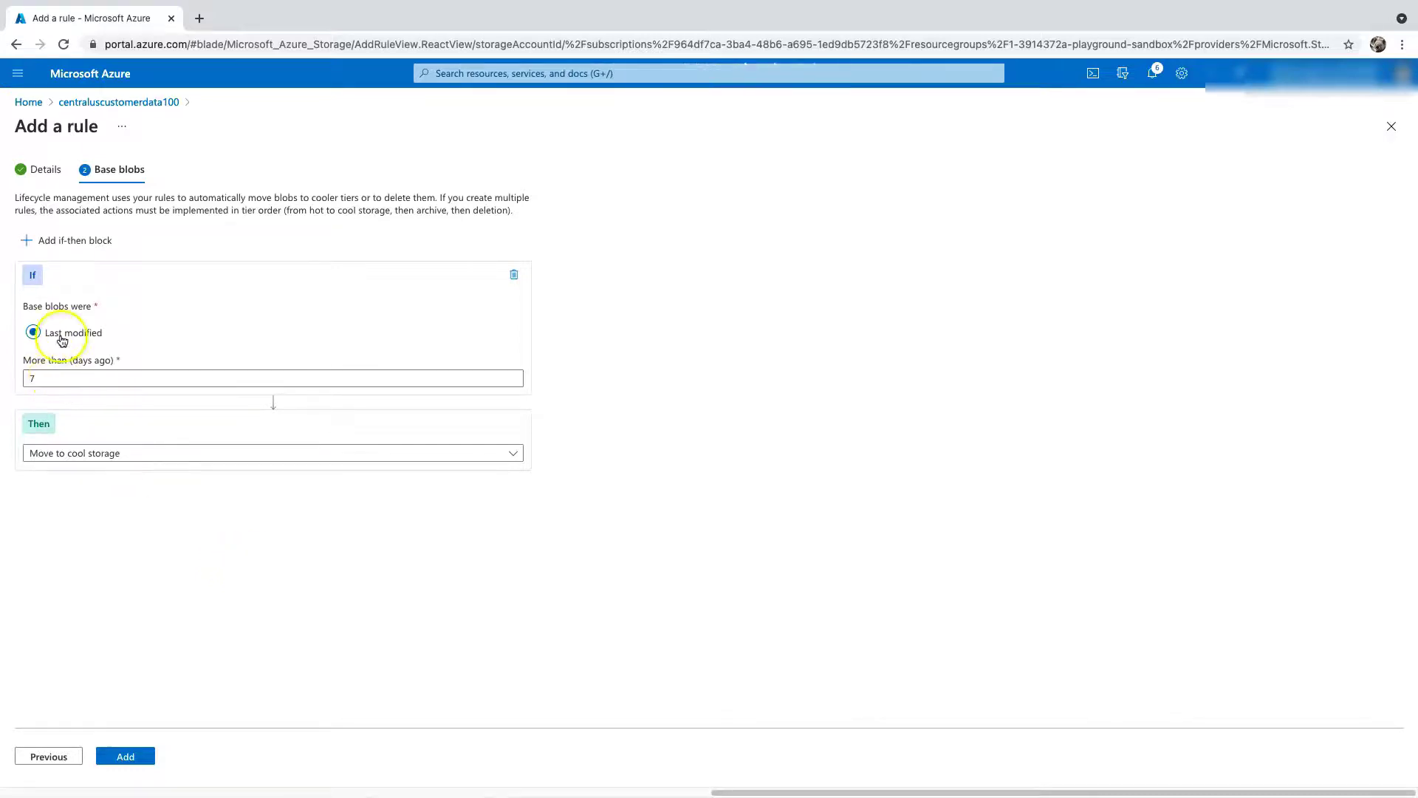
pyautogui.click(131, 756)
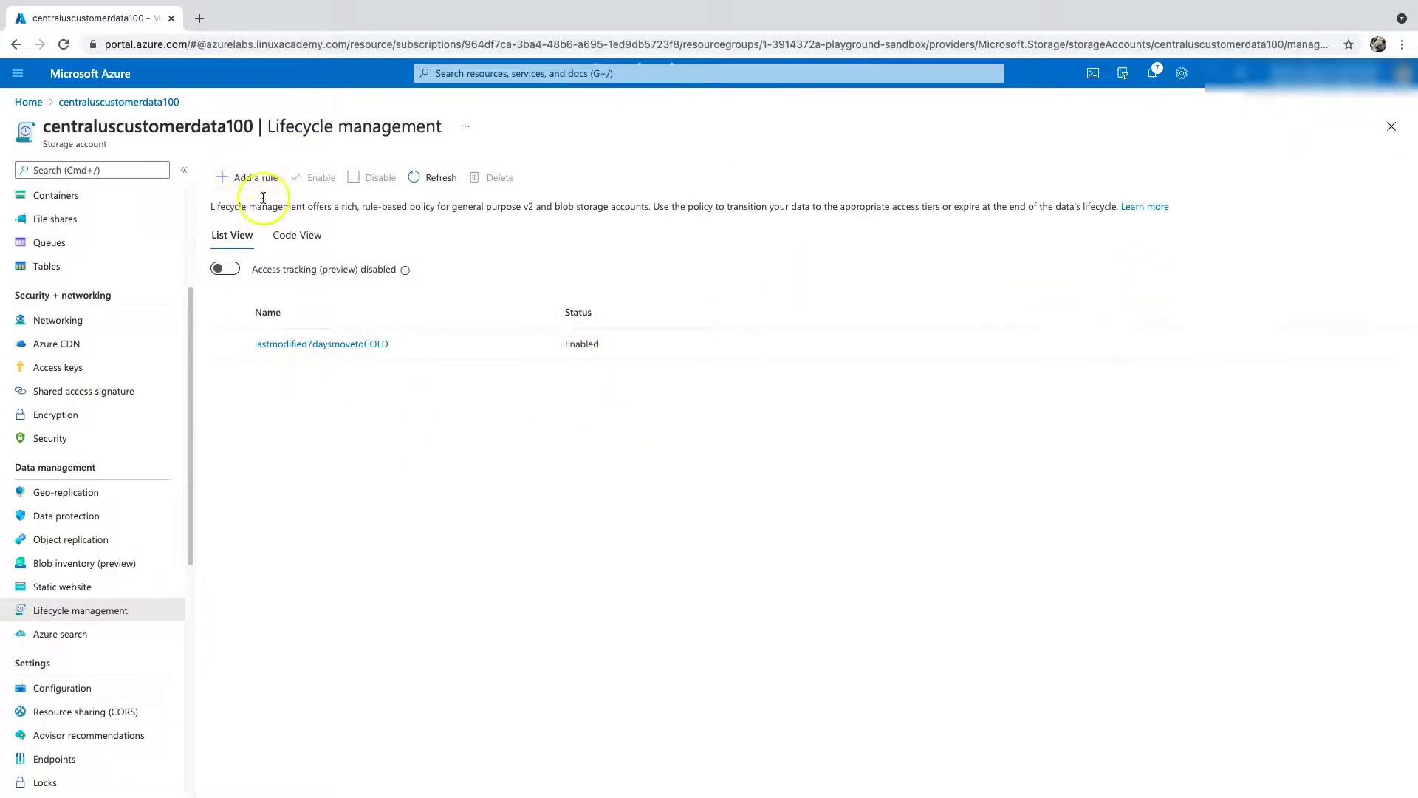
# Step: Start a second lifecycle rule named deletecoldfile7days
pyautogui.click(248, 178)
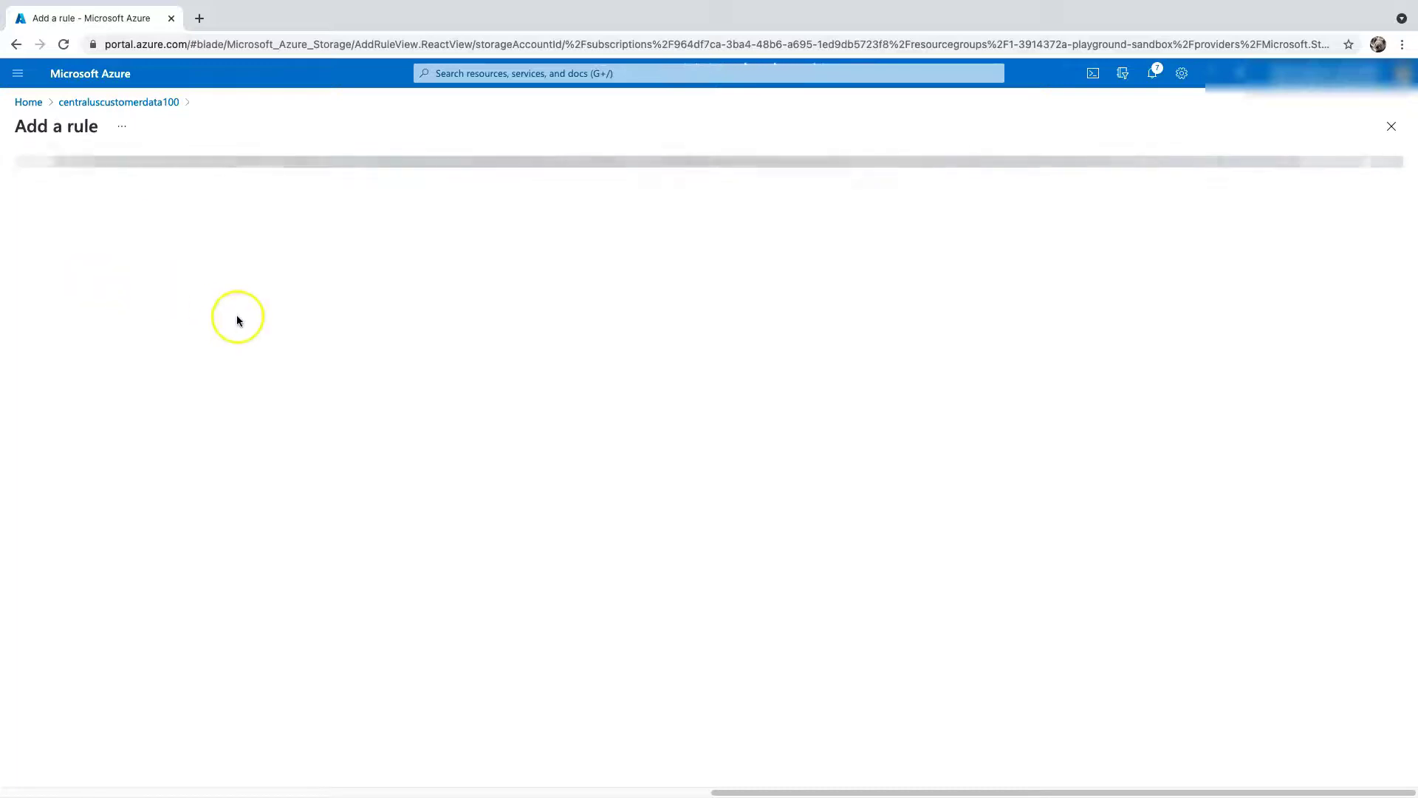
pyautogui.click(121, 271)
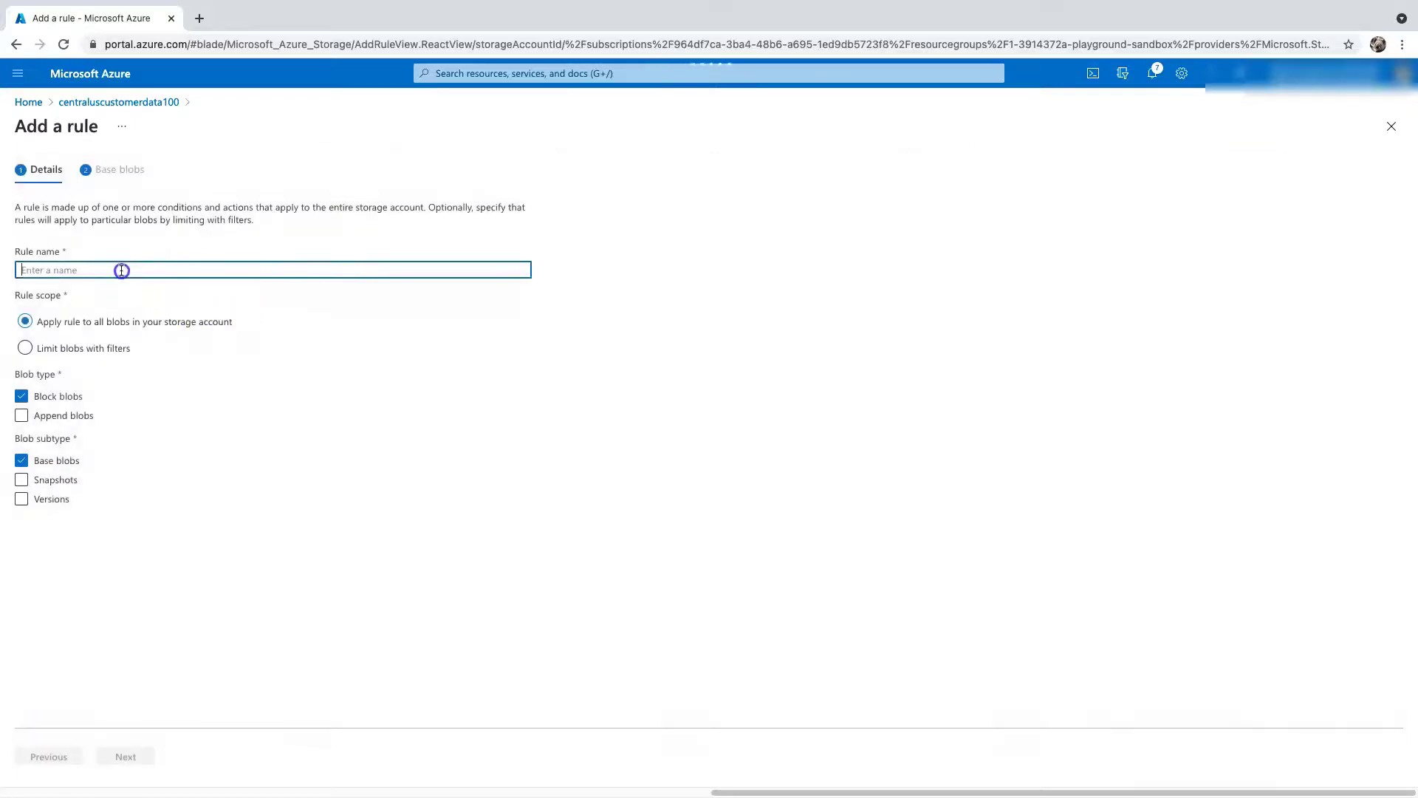
pyautogui.write('DELE')
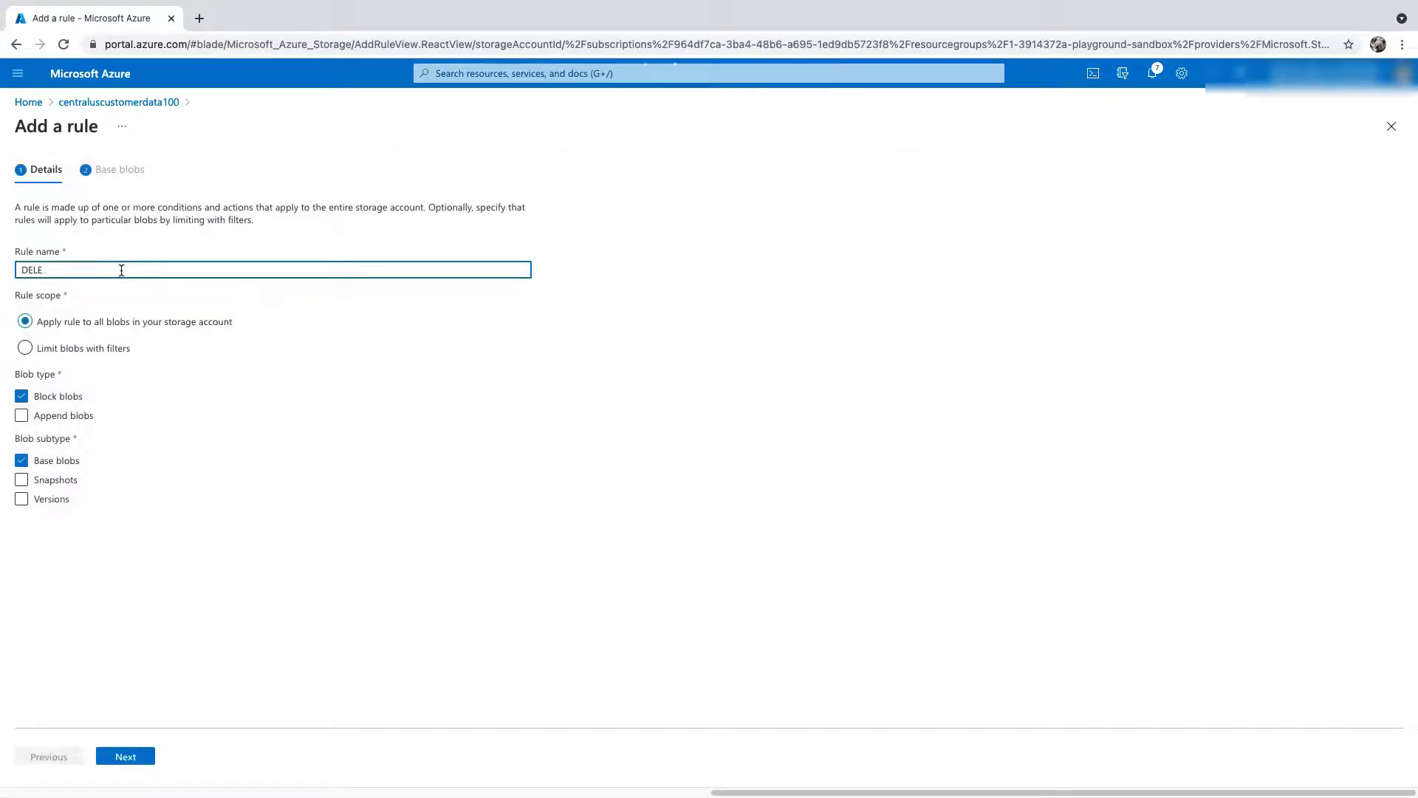
pyautogui.press('BackSpace')
pyautogui.write('de')
pyautogui.press('BackSpace')
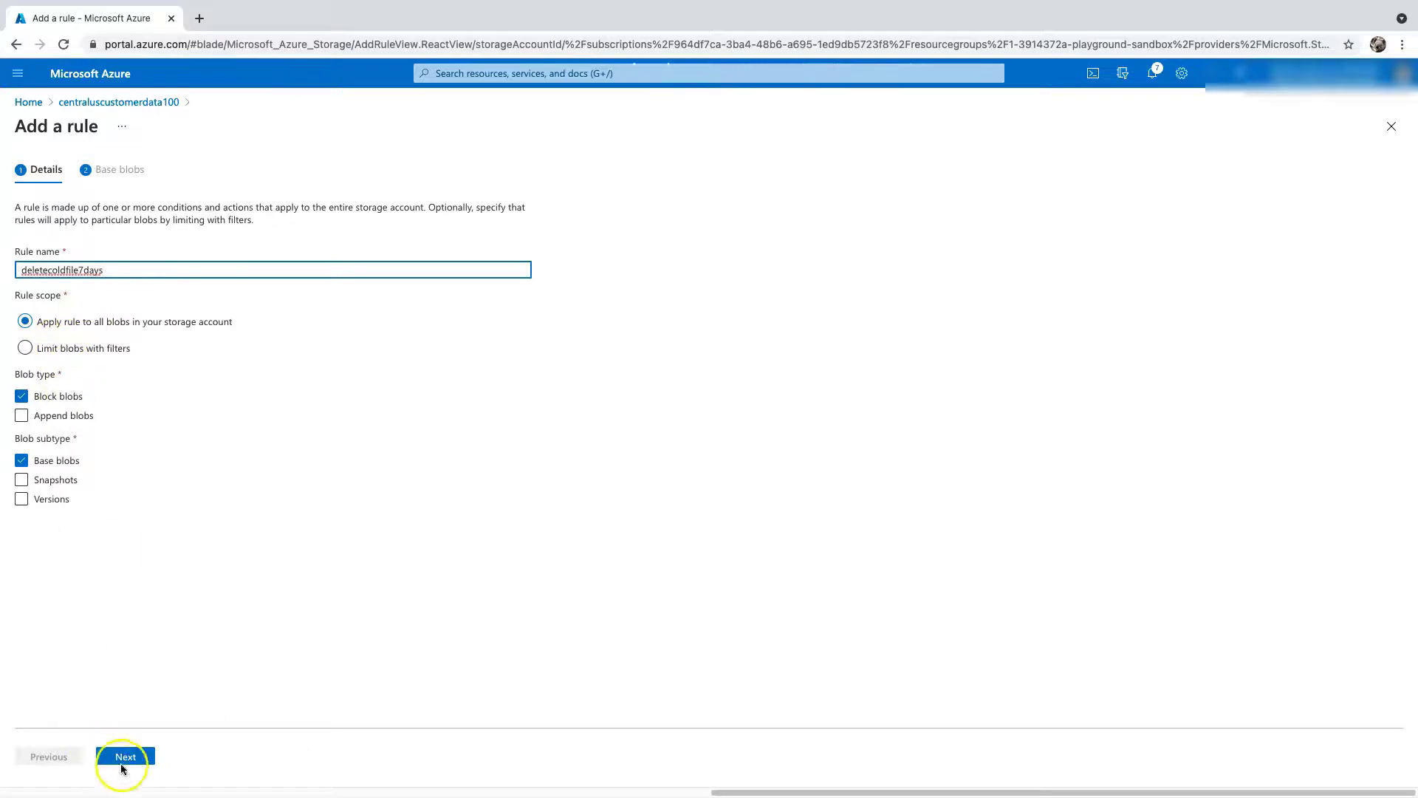
# Step: Set the second rule to delete base blobs last modified more than 3 days ago, and add it
pyautogui.click(124, 755)
pyautogui.click(98, 379)
pyautogui.write('7')
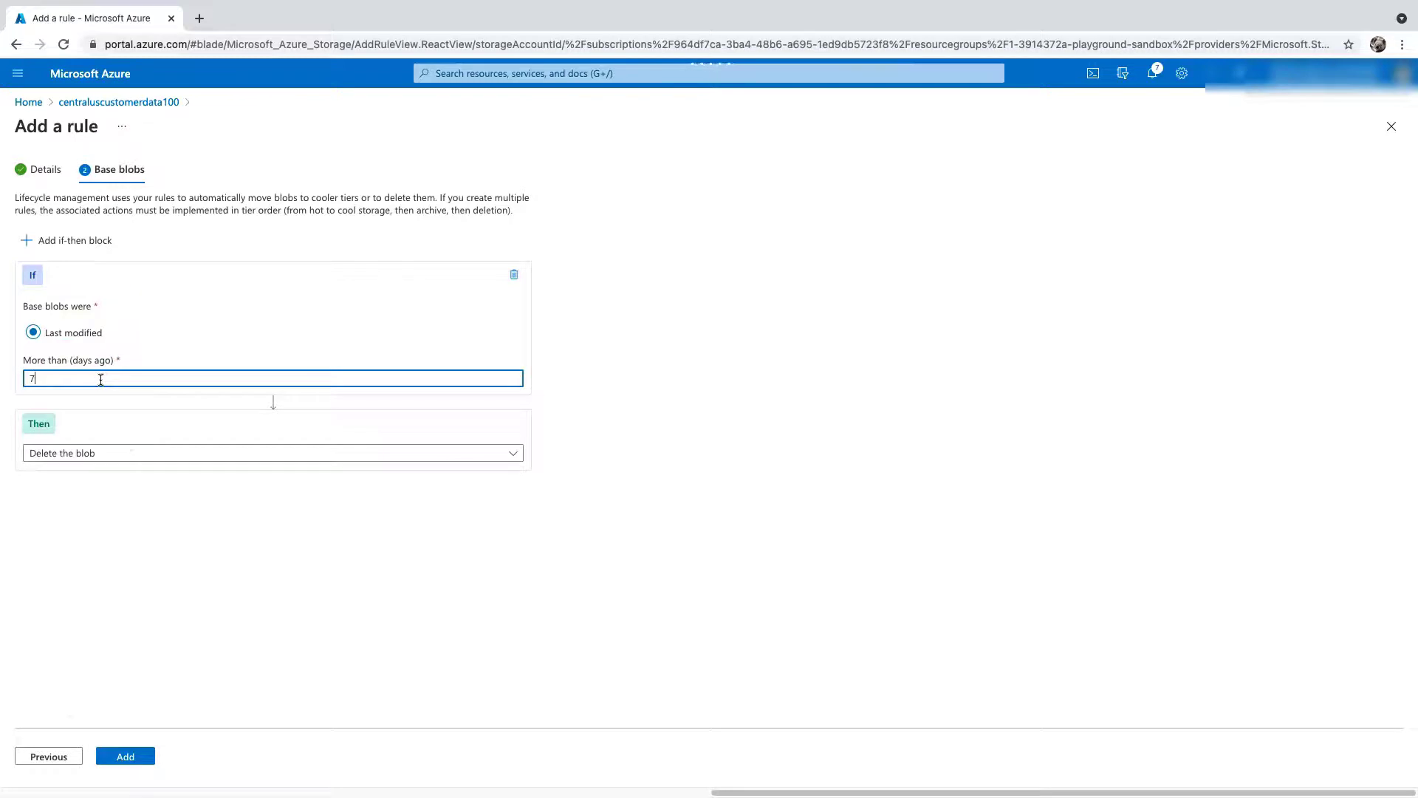
pyautogui.click(178, 558)
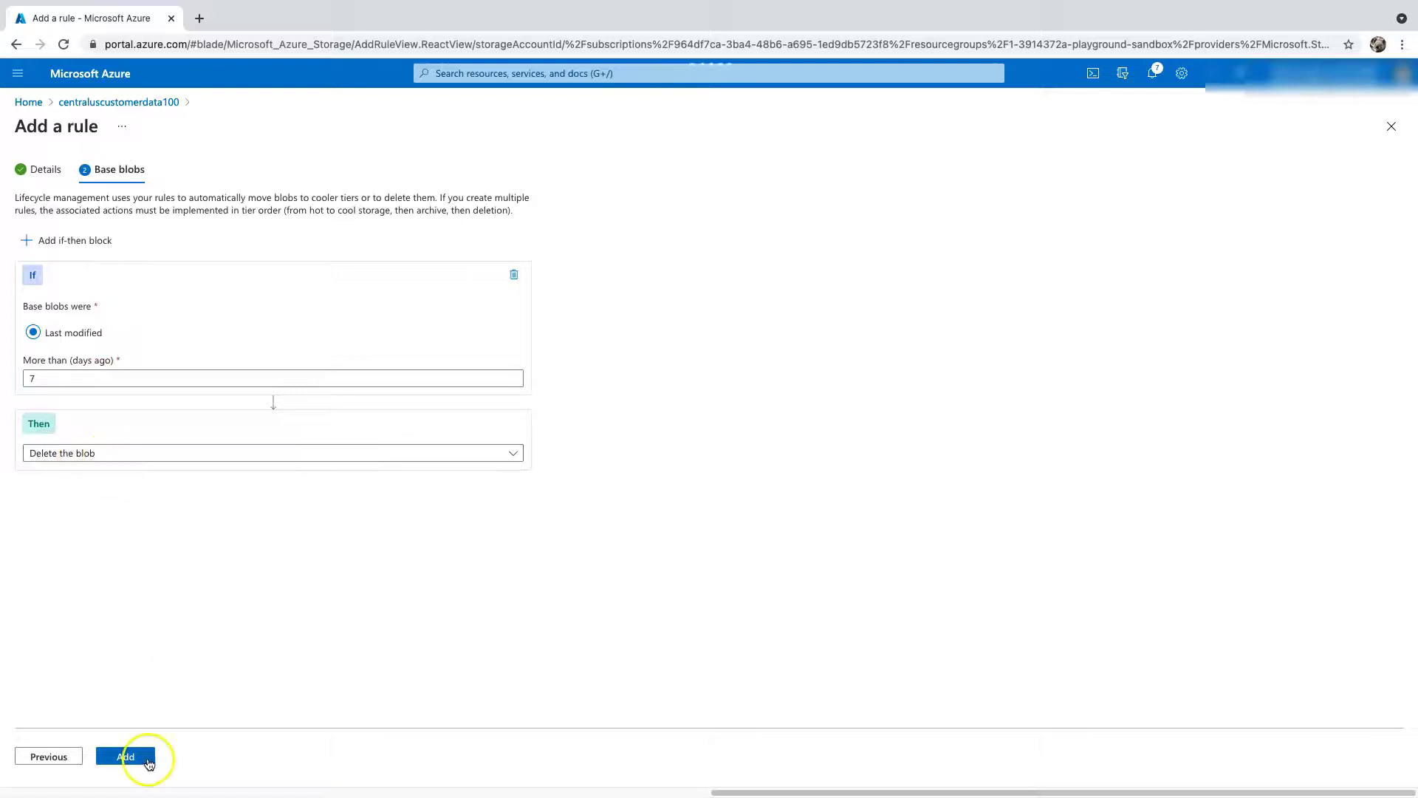
pyautogui.click(61, 380)
pyautogui.press('BackSpace')
pyautogui.write('3')
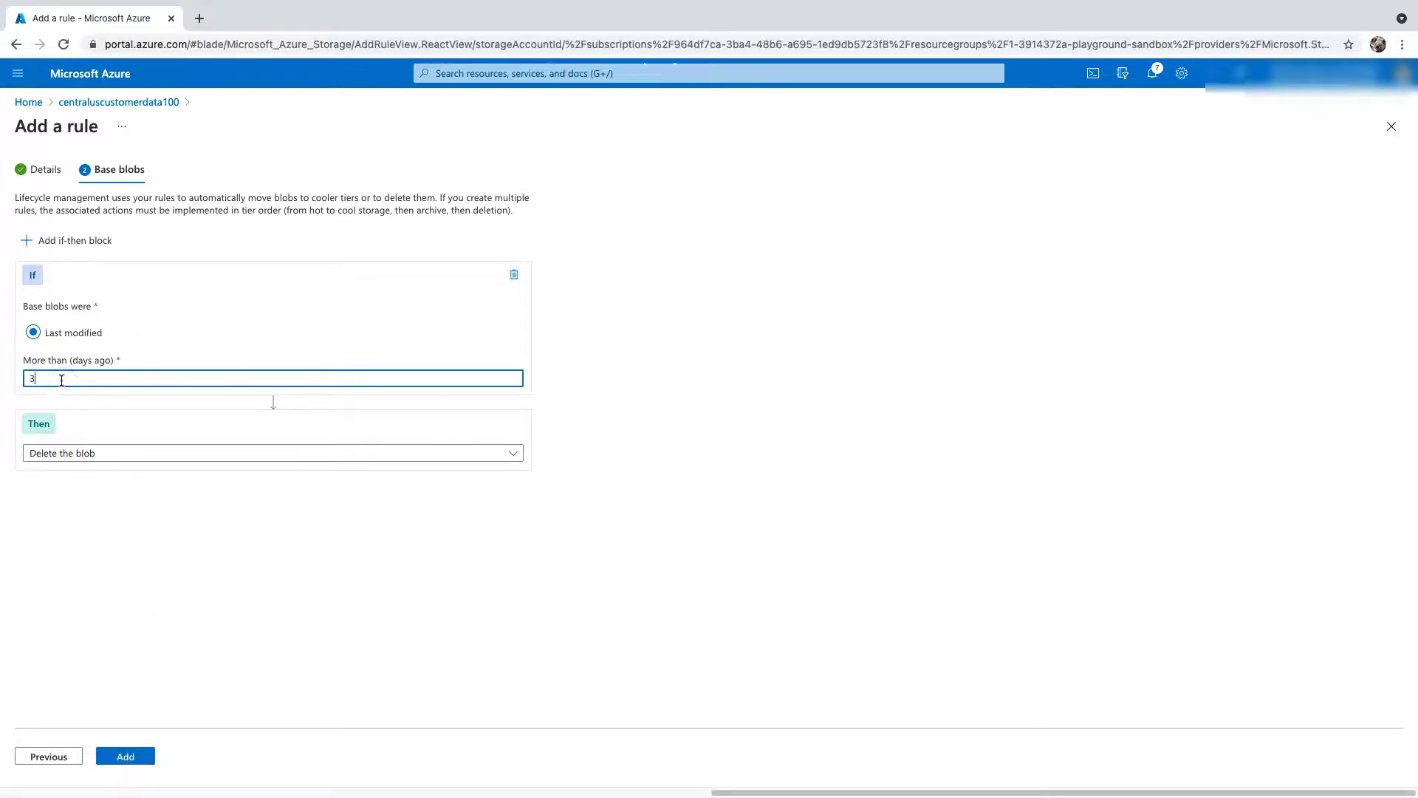
pyautogui.click(178, 522)
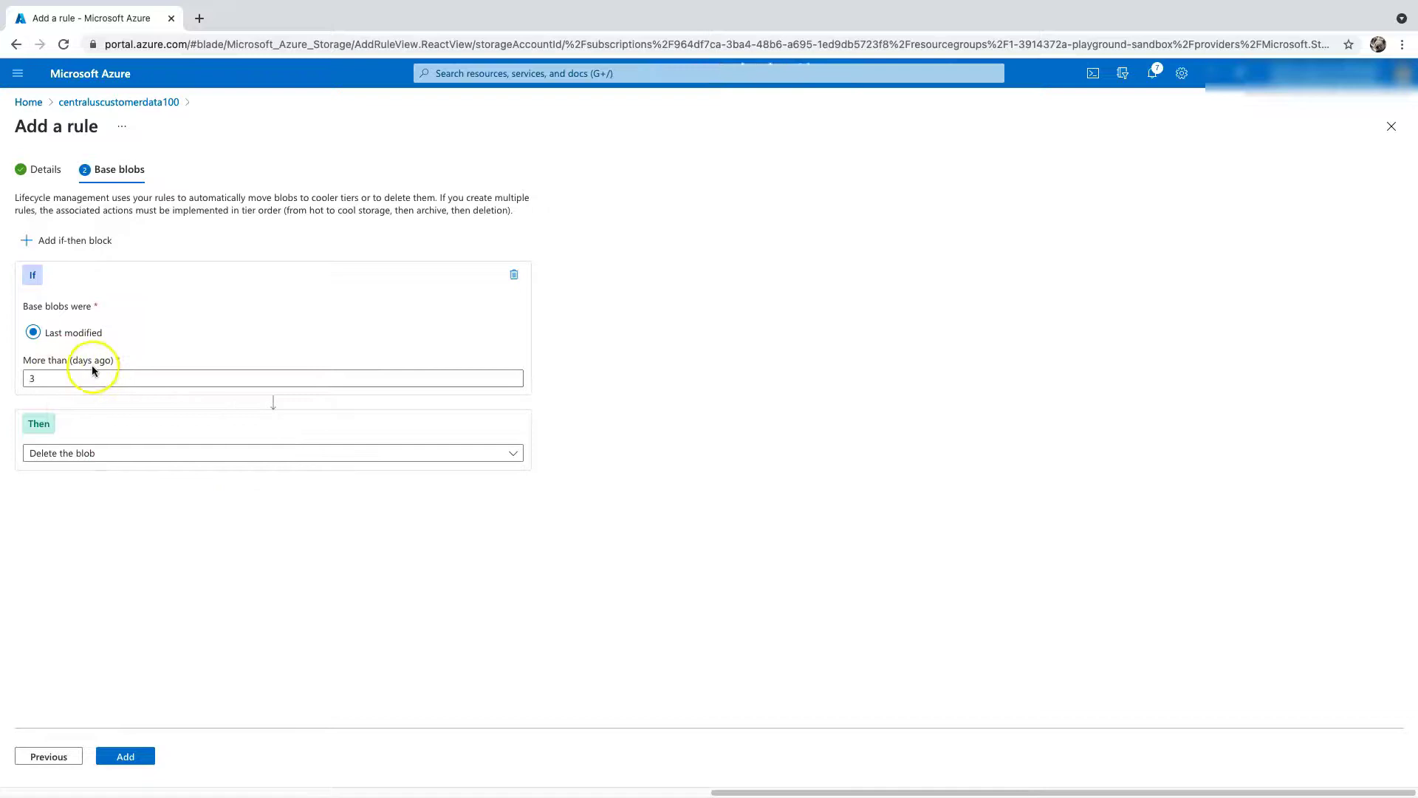
pyautogui.click(122, 756)
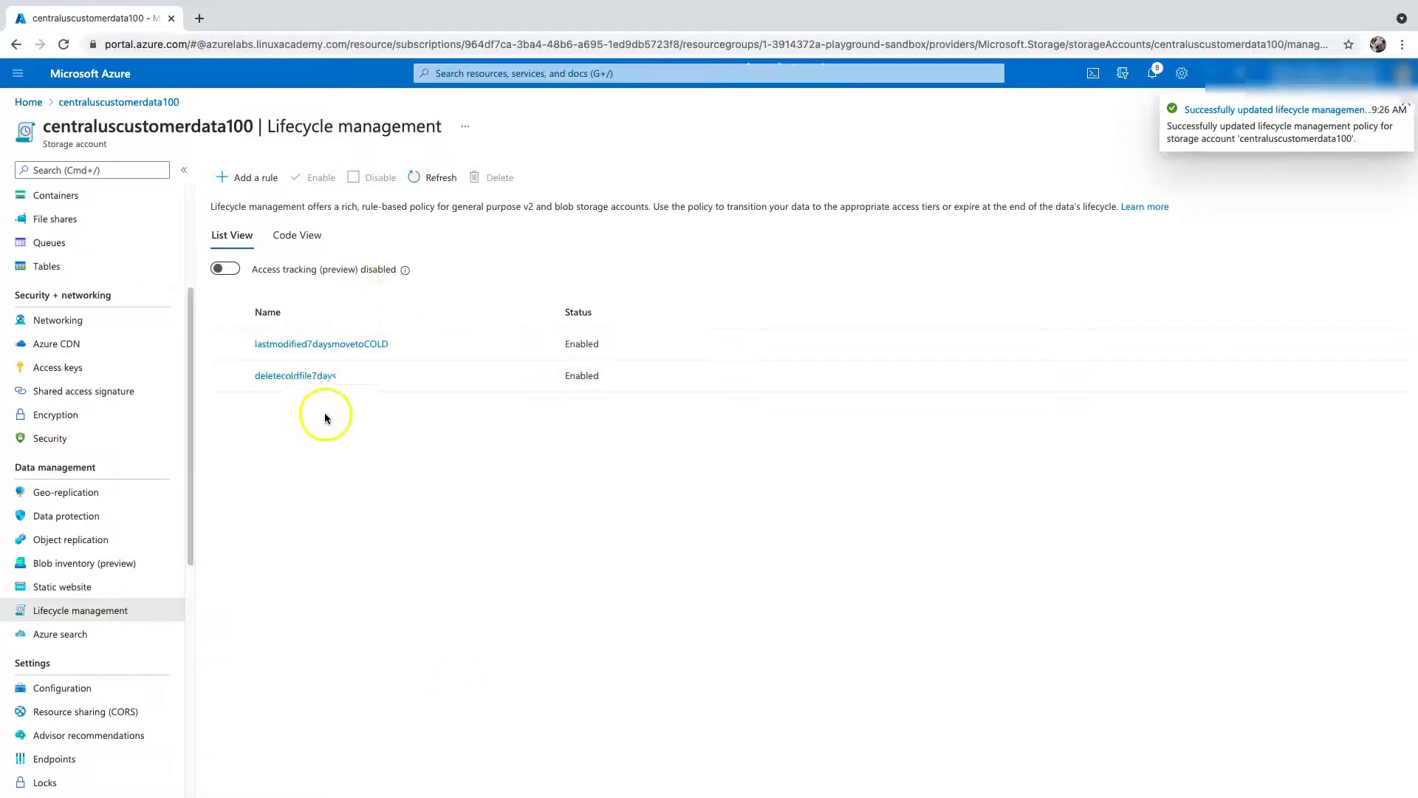
# Step: Select the lastmodified7daysmovetoCOLD rule and examine the actions available for lifecycle rules
pyautogui.click(230, 345)
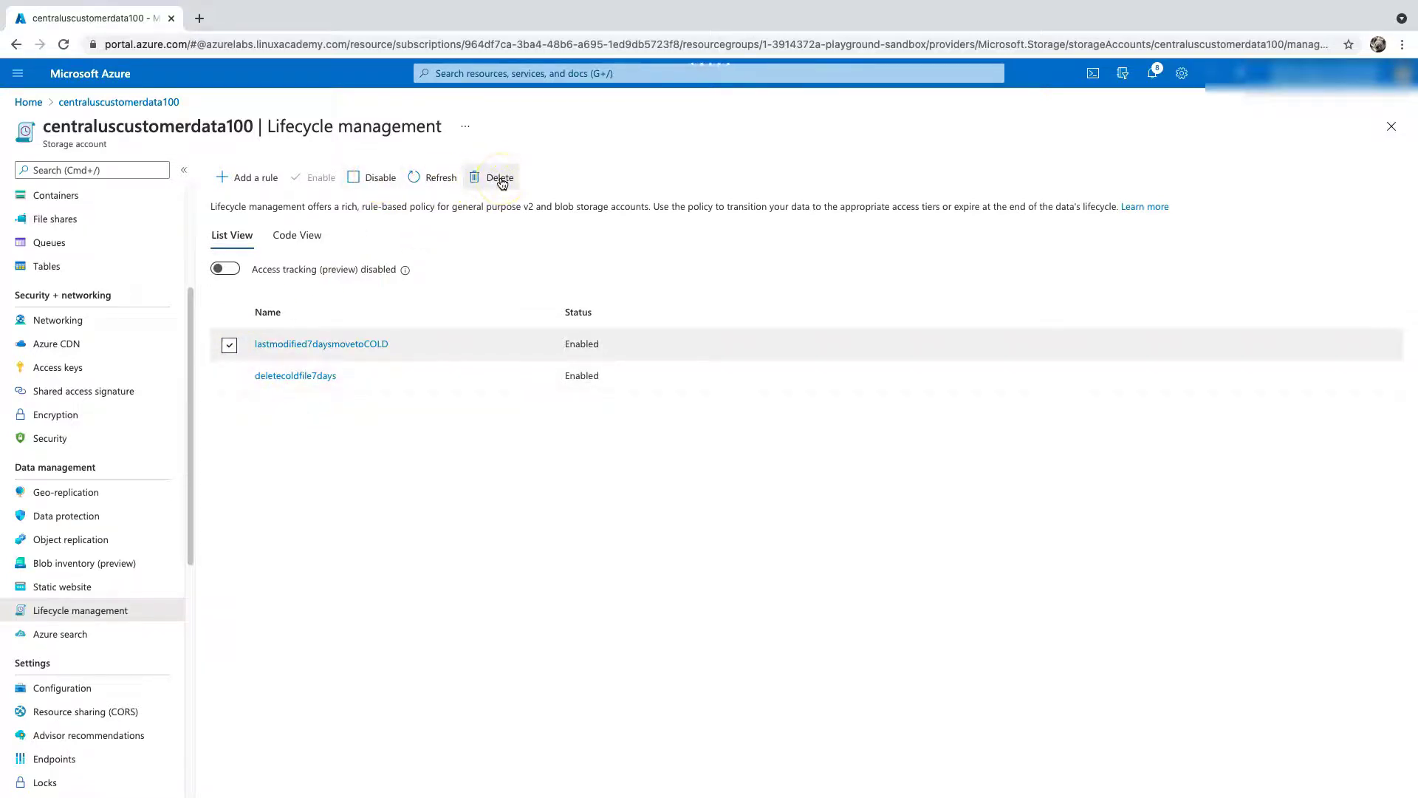
pyautogui.click(230, 311)
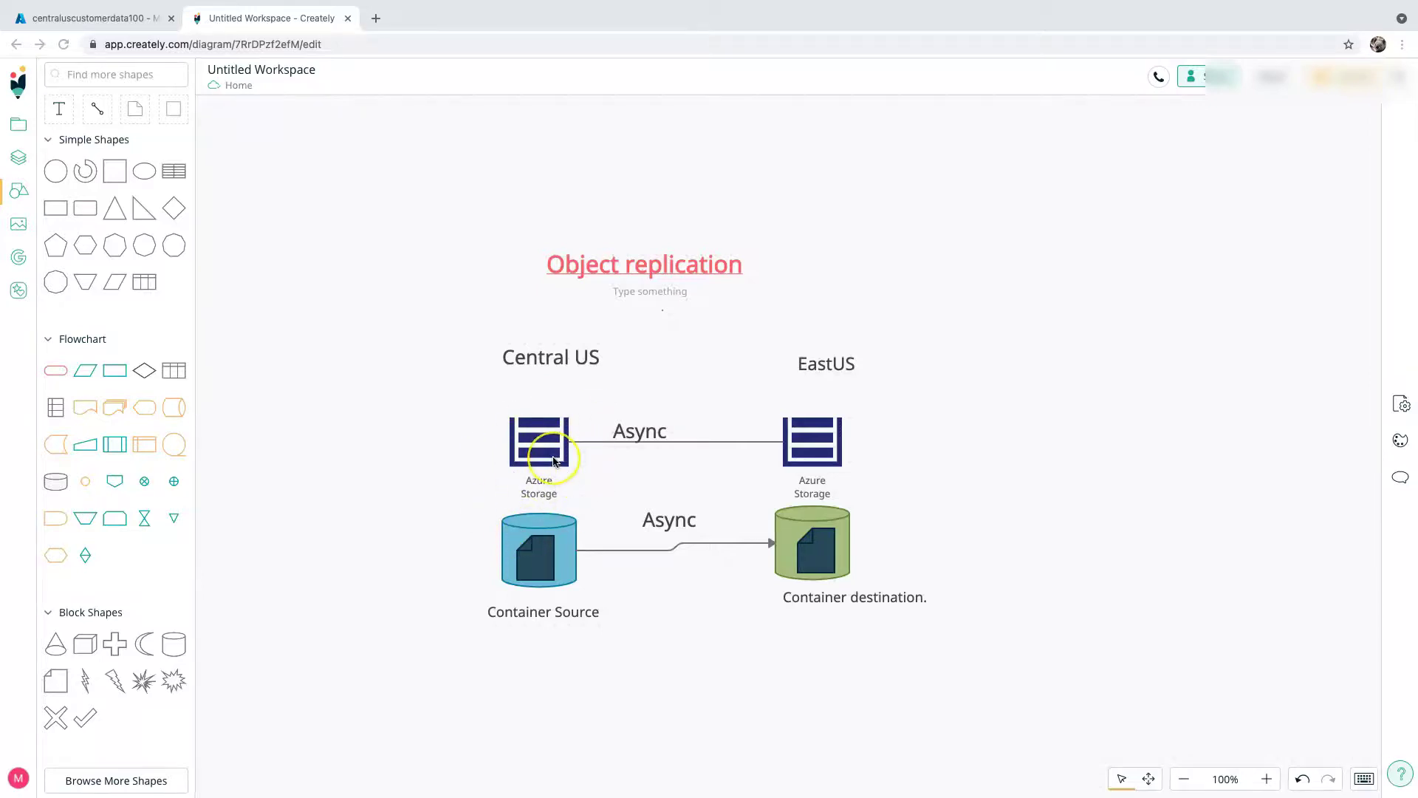
# Step: Switch to Creately and examine the object replication diagram, comparing the Central US and EastUS storage accounts and the source and destination containers
pyautogui.click(537, 569)
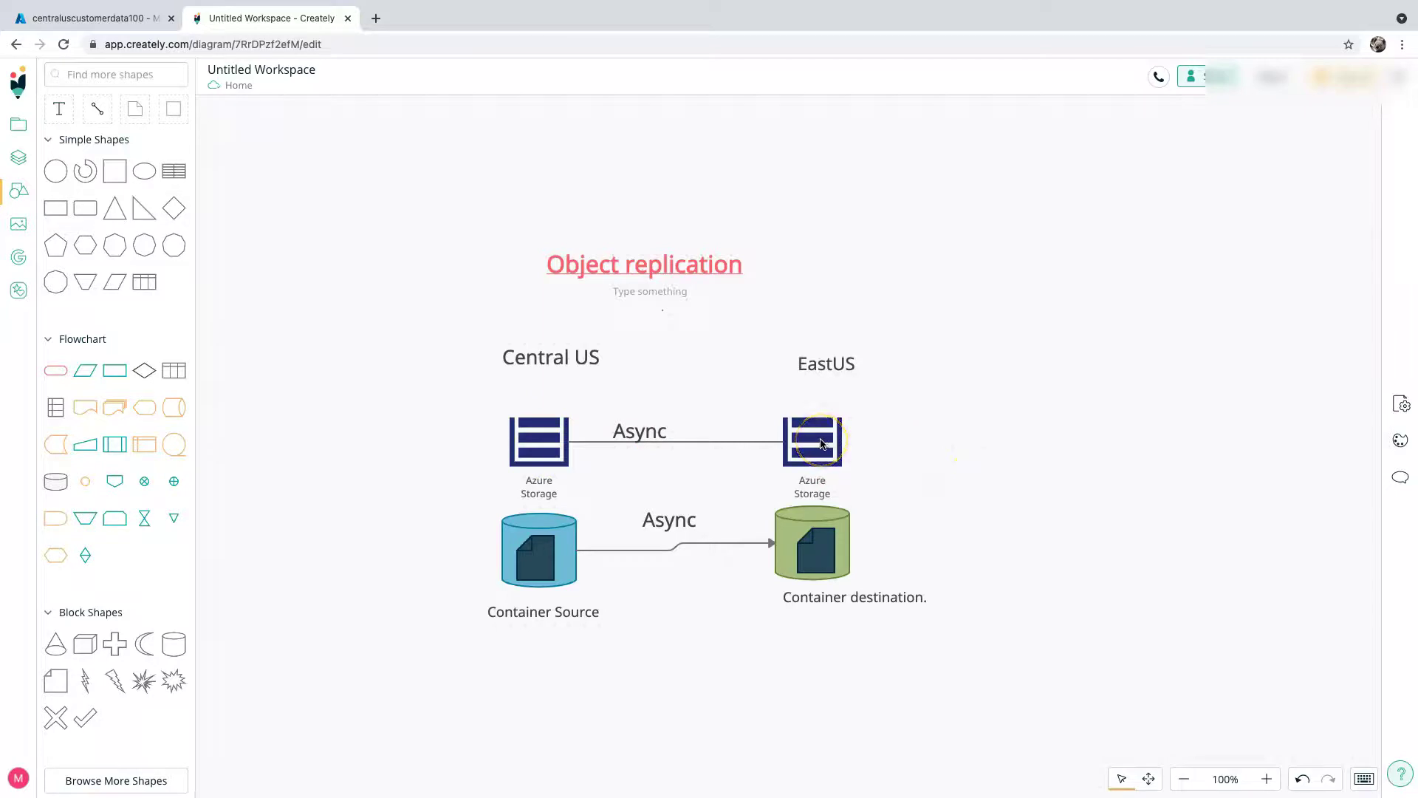
pyautogui.click(543, 446)
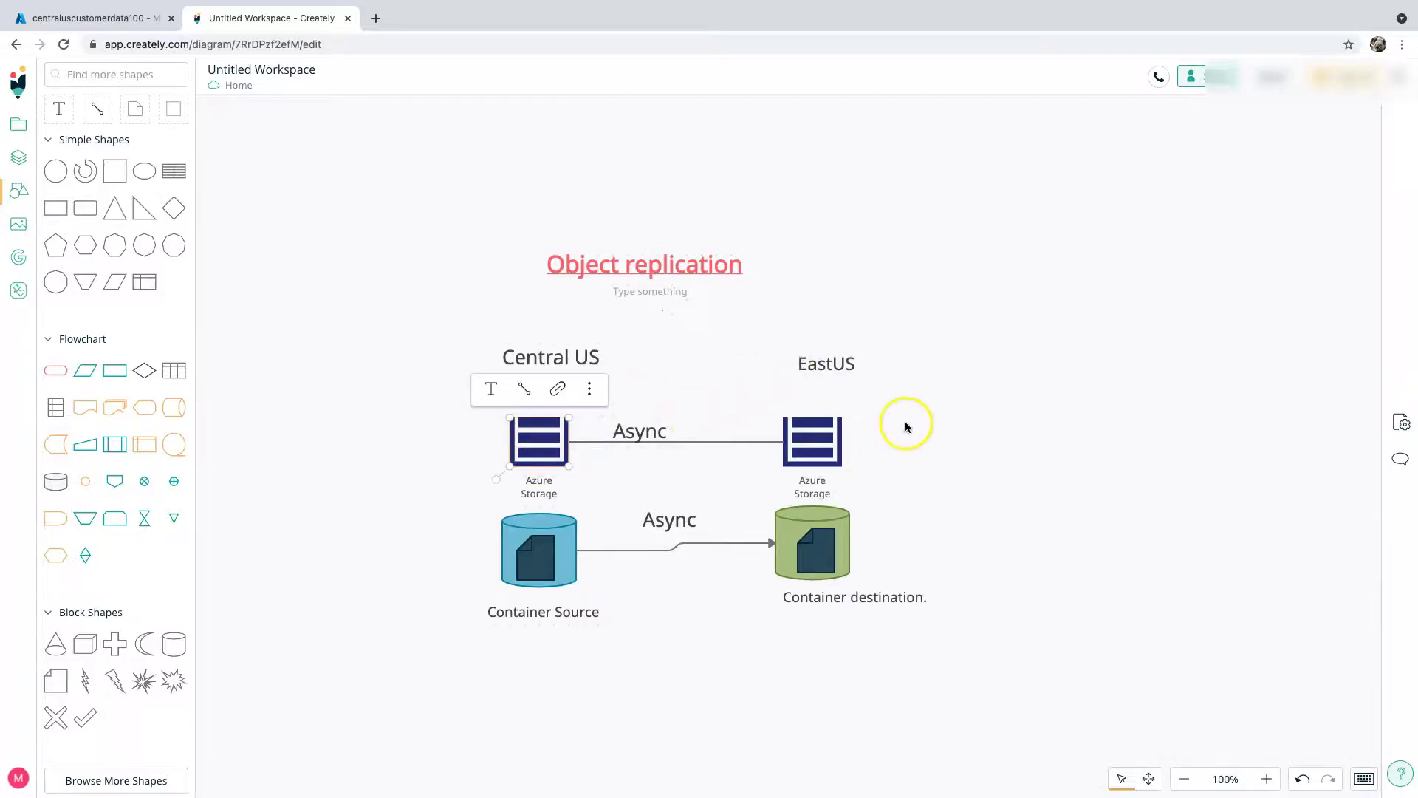
pyautogui.click(828, 365)
pyautogui.click(831, 446)
pyautogui.click(824, 546)
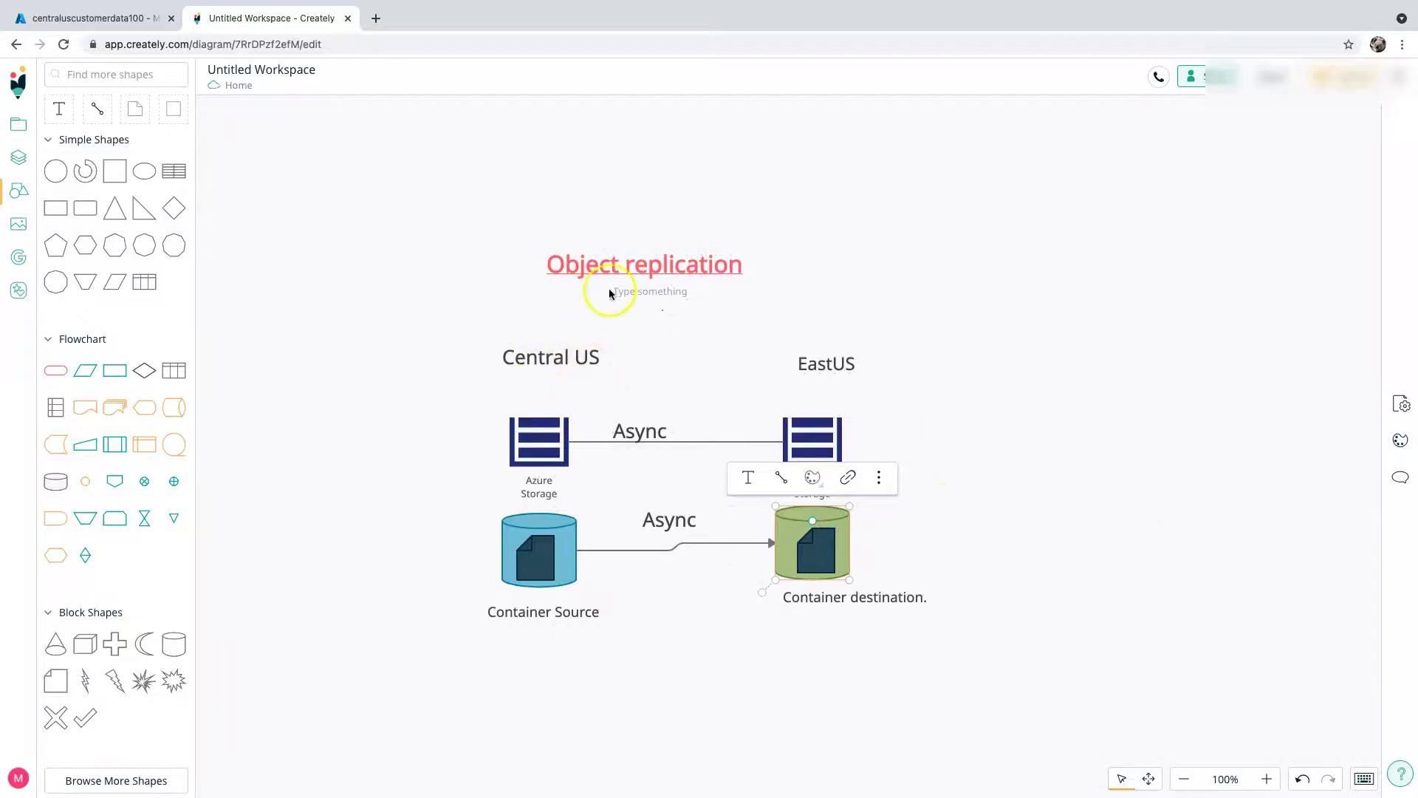
pyautogui.click(543, 358)
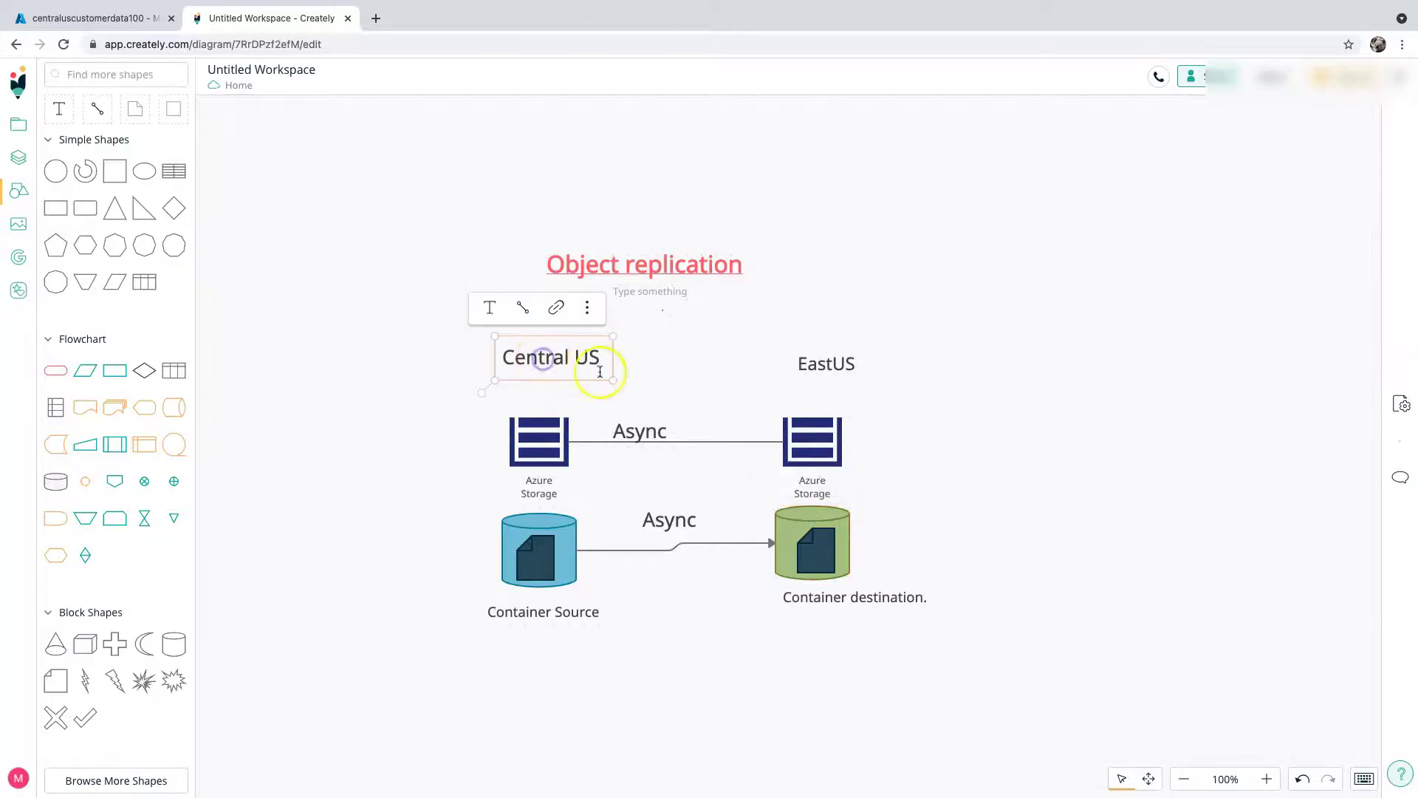
pyautogui.click(837, 365)
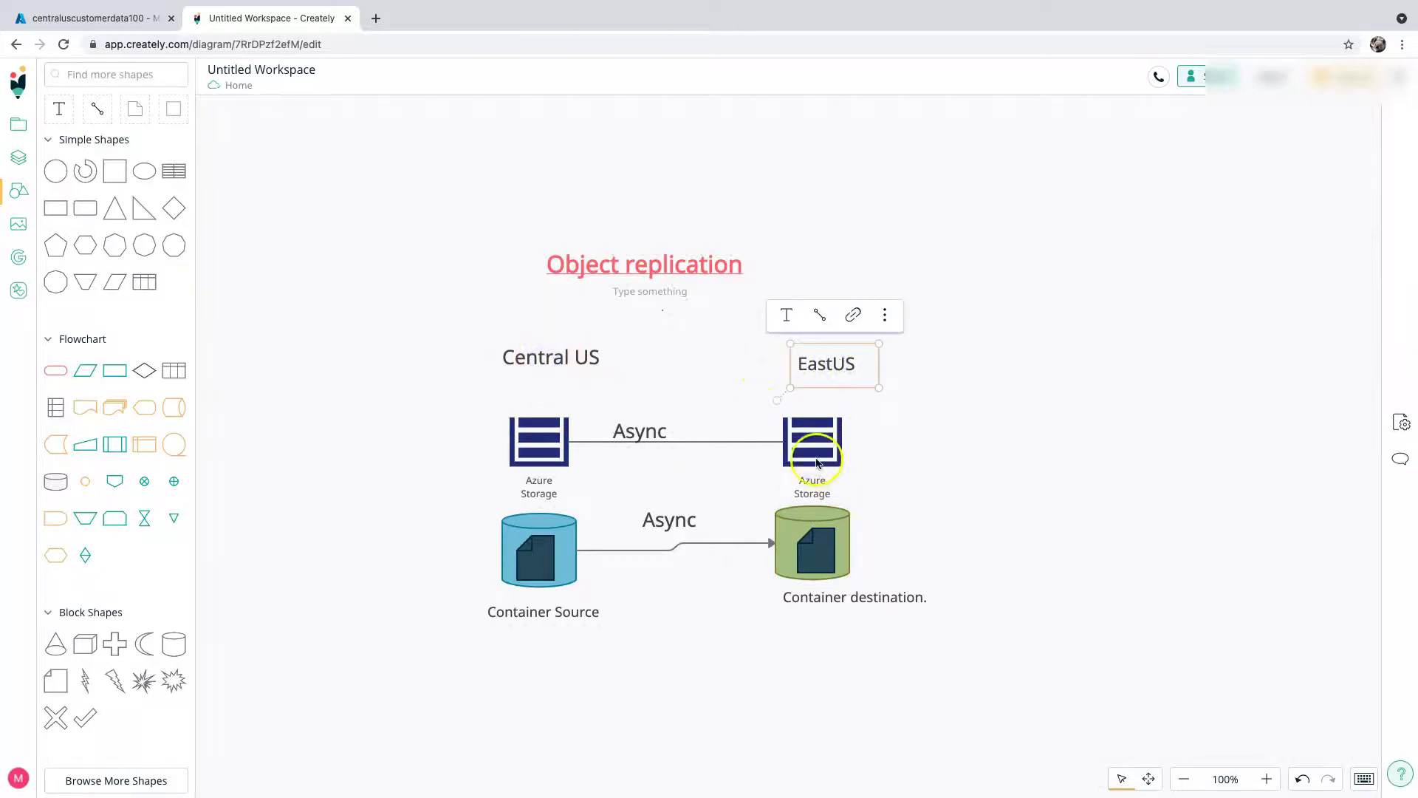
pyautogui.click(943, 433)
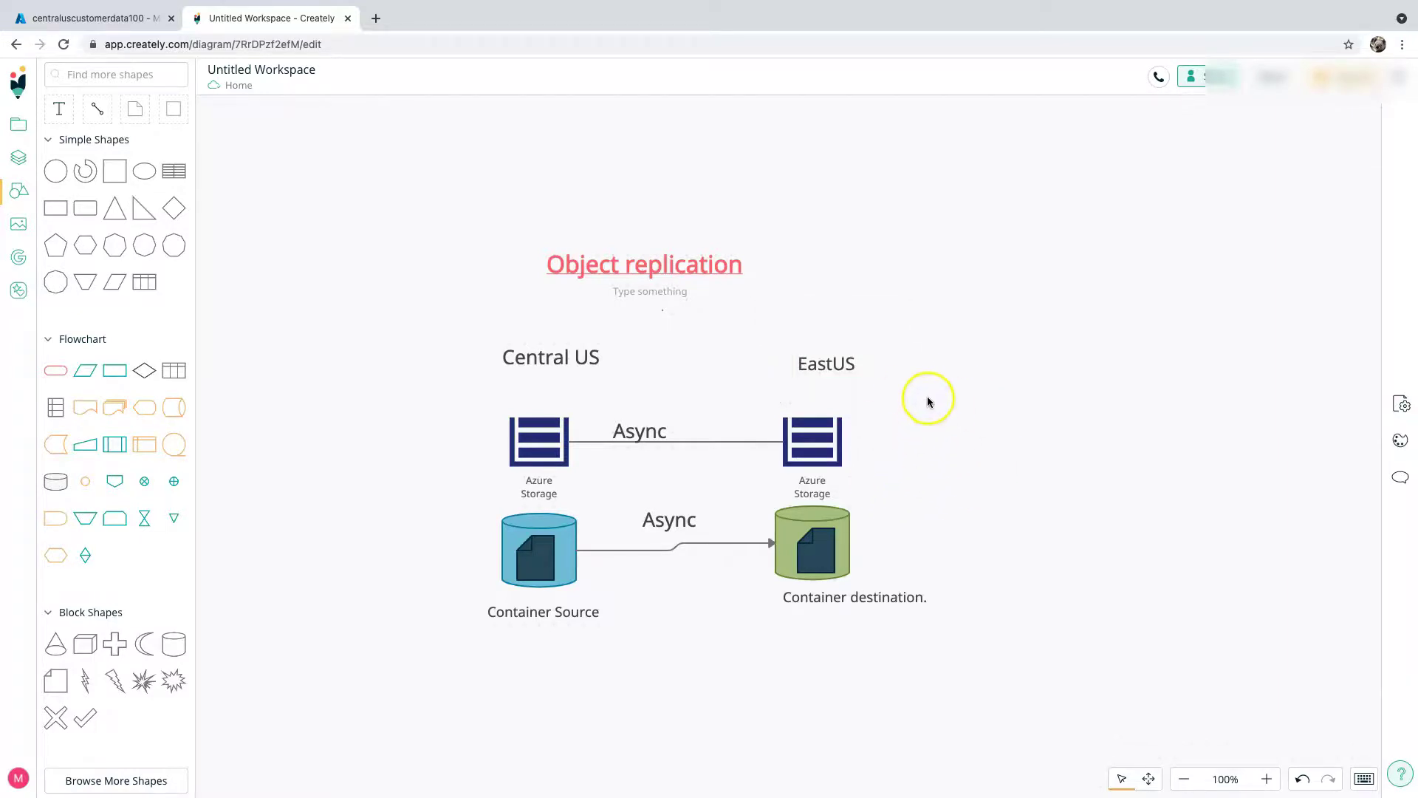
pyautogui.click(830, 367)
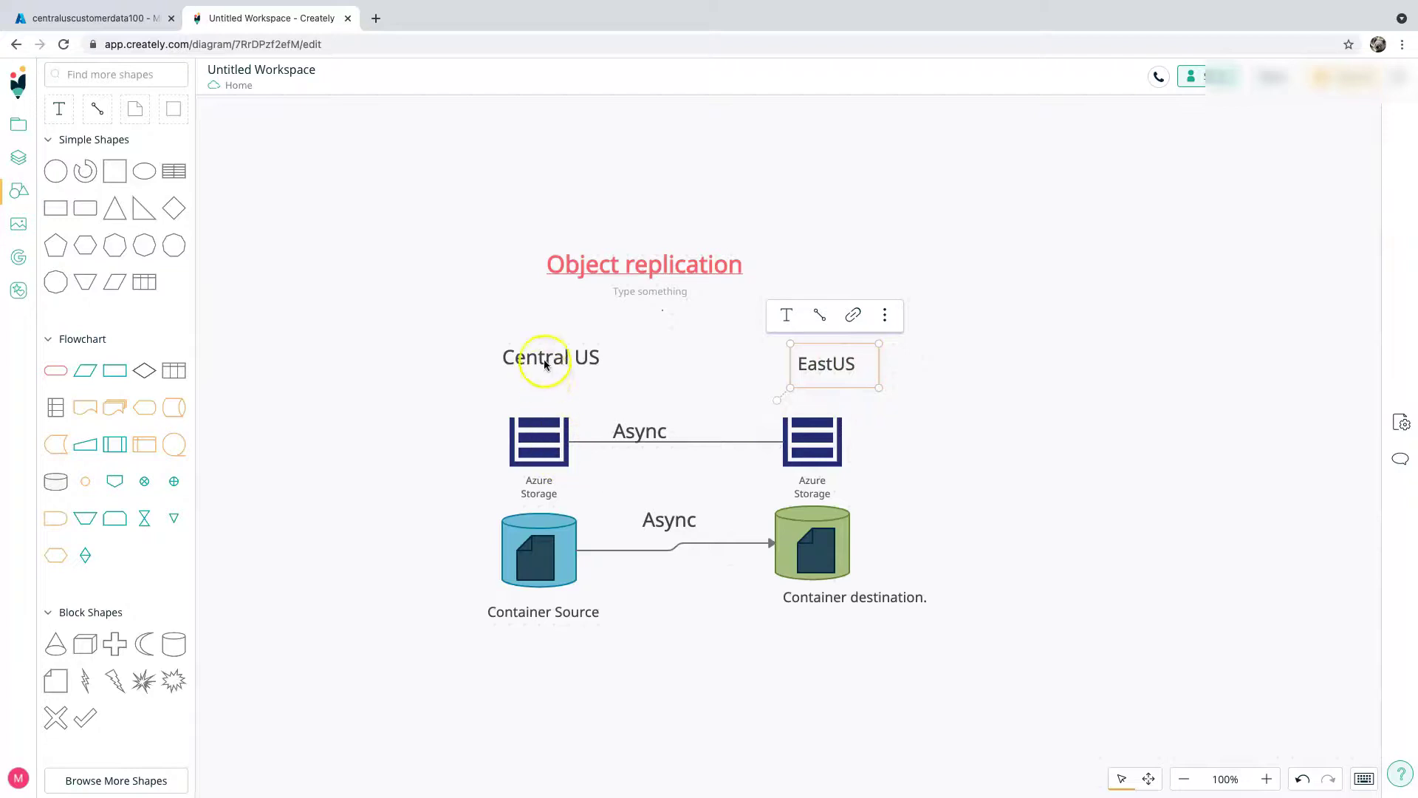
pyautogui.click(839, 446)
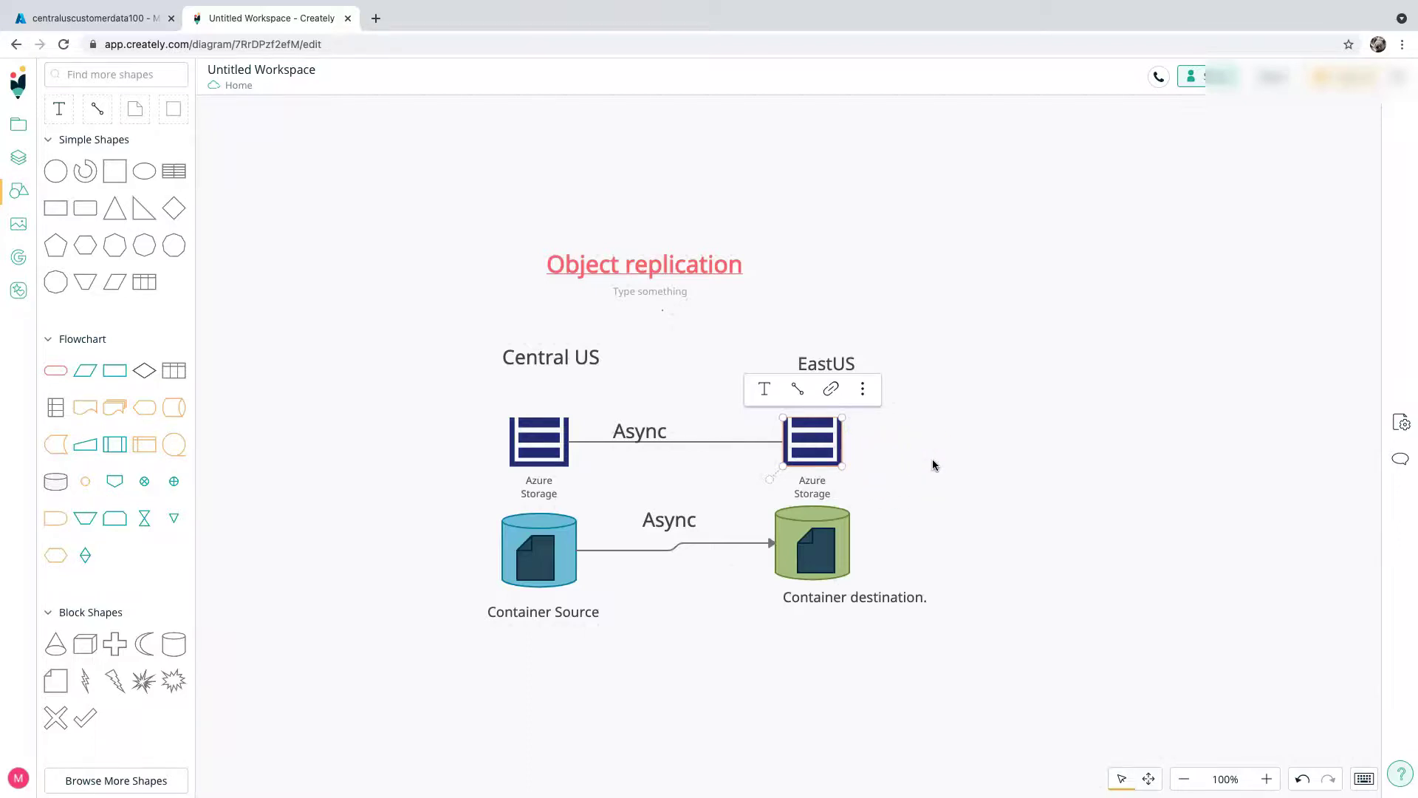
pyautogui.click(545, 357)
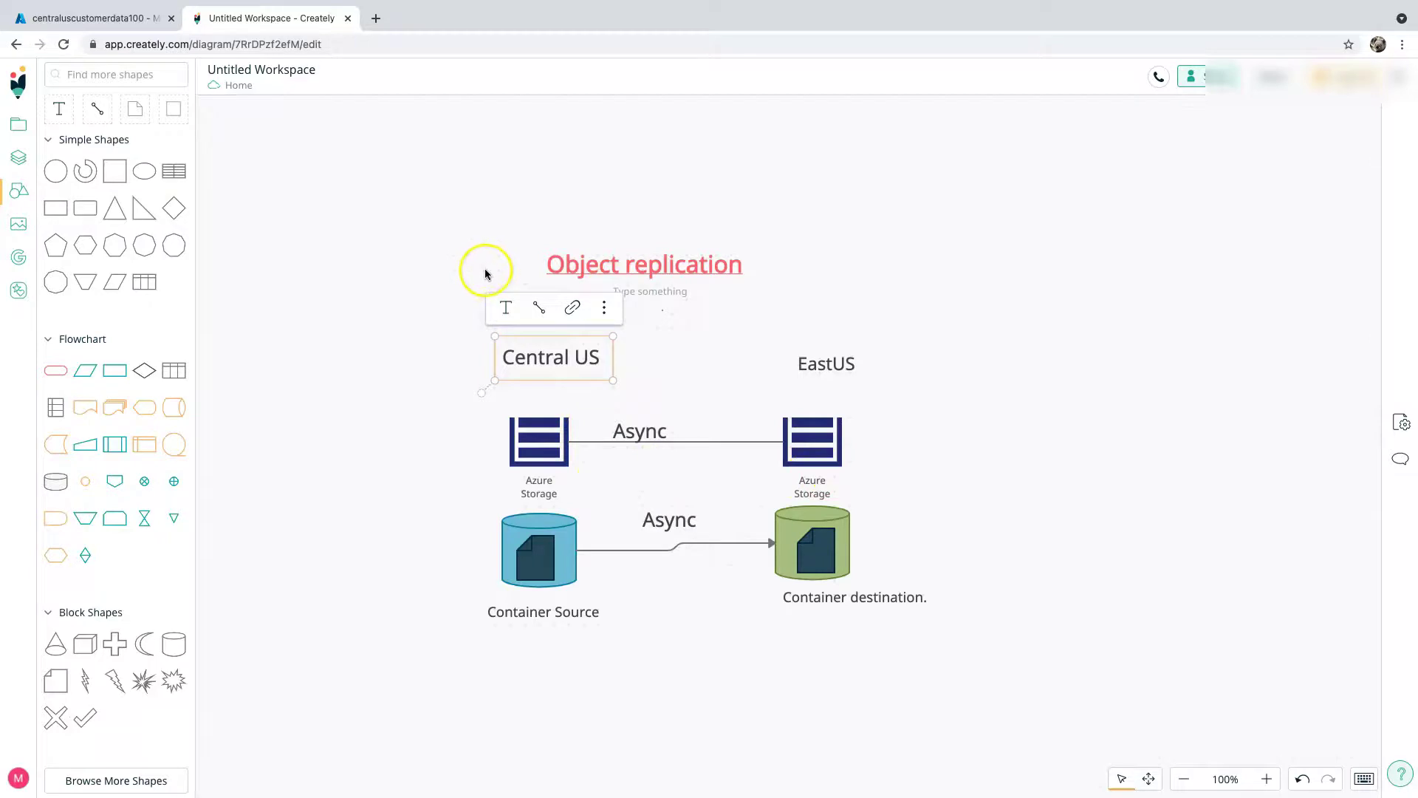
pyautogui.click(537, 452)
pyautogui.click(554, 357)
pyautogui.click(824, 364)
pyautogui.click(816, 443)
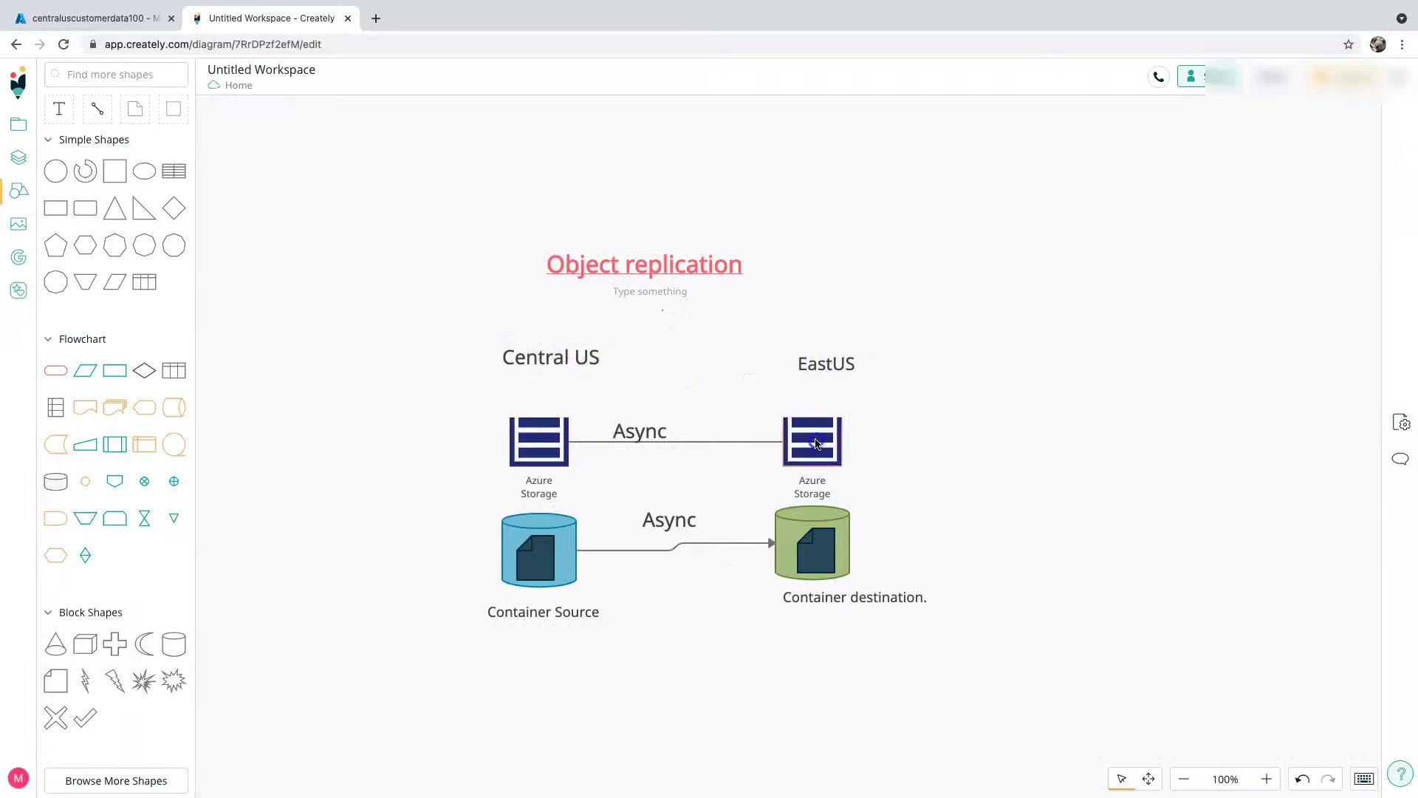
# Step: Examine the replication diagram's source container, EastUS label, Object replication title, Central US storage account and asynchronous link
pyautogui.click(517, 526)
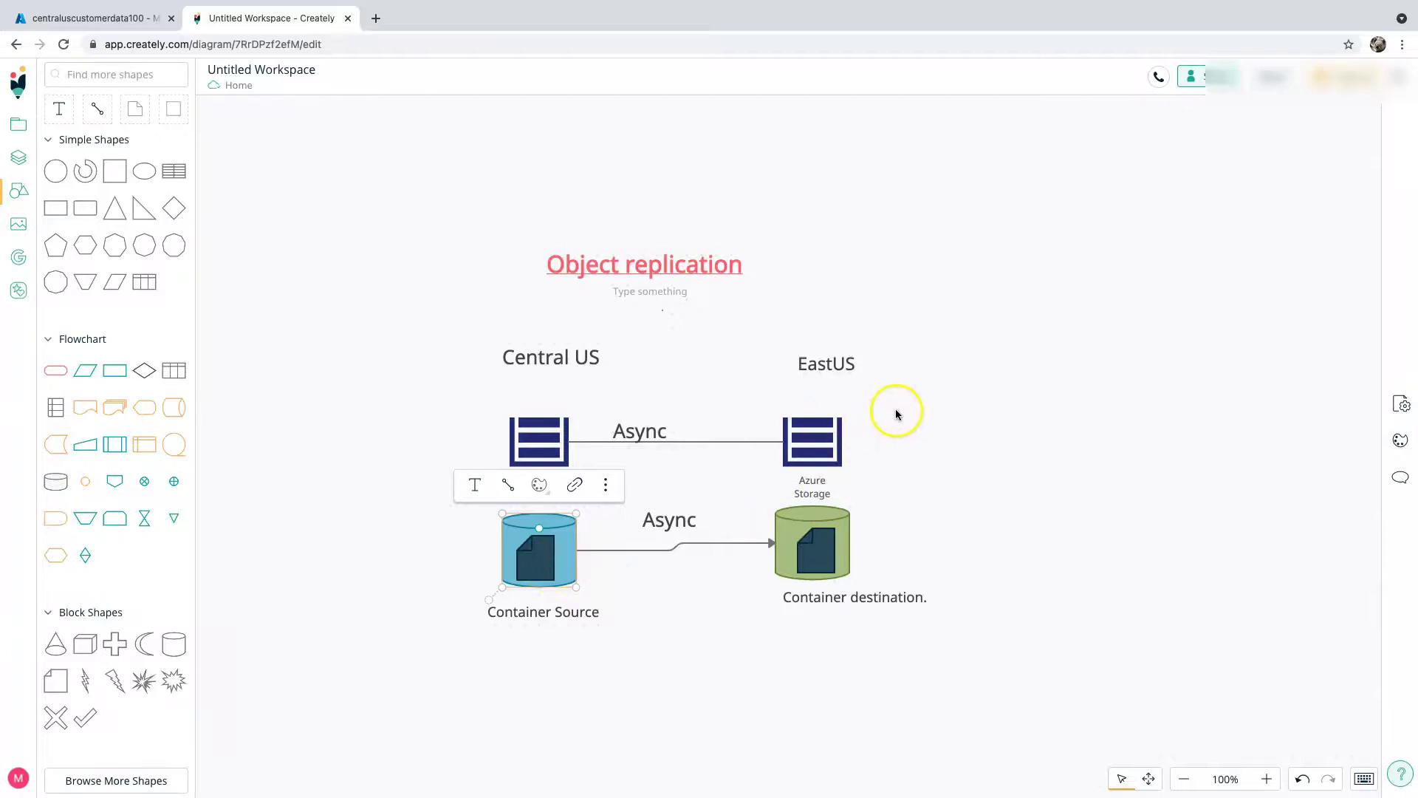
pyautogui.click(828, 373)
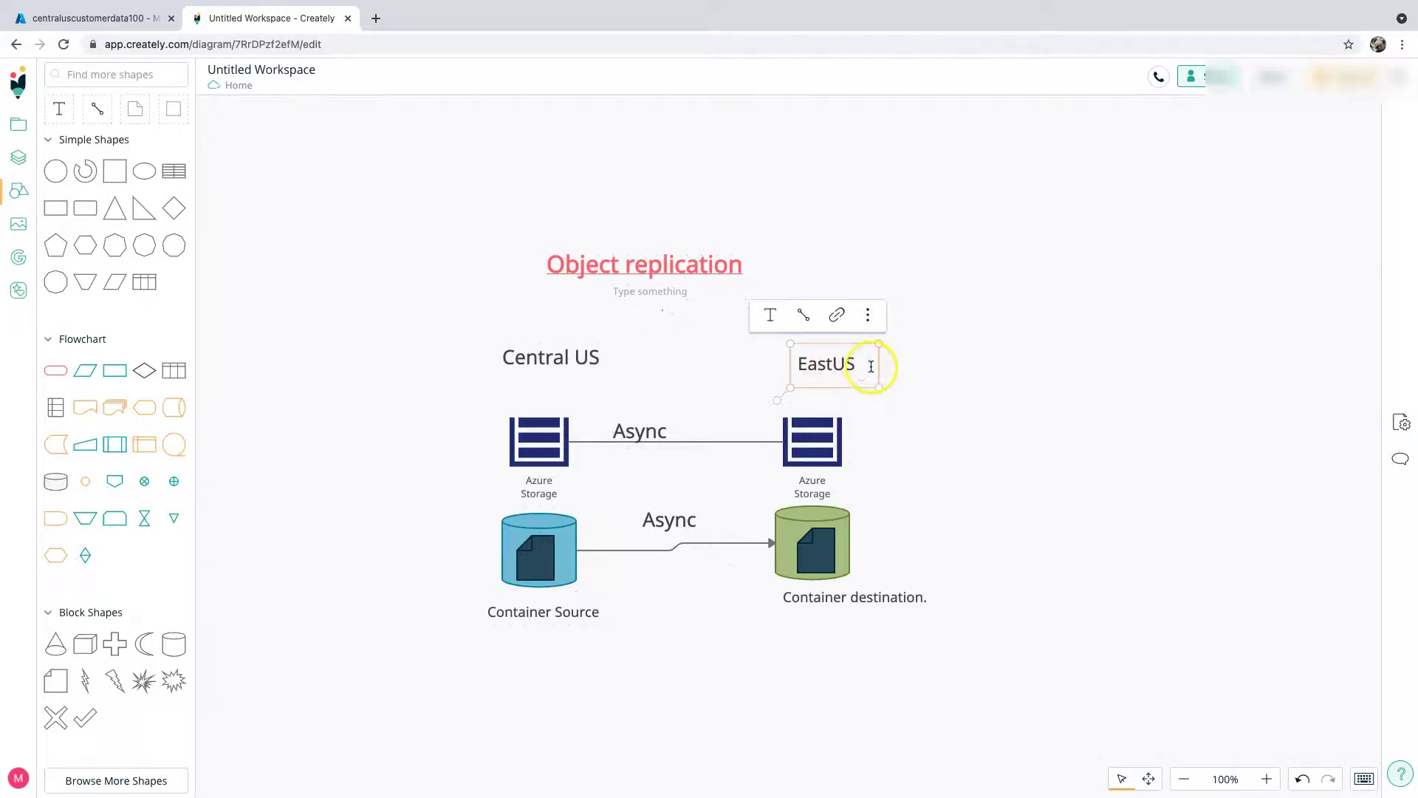
pyautogui.click(601, 268)
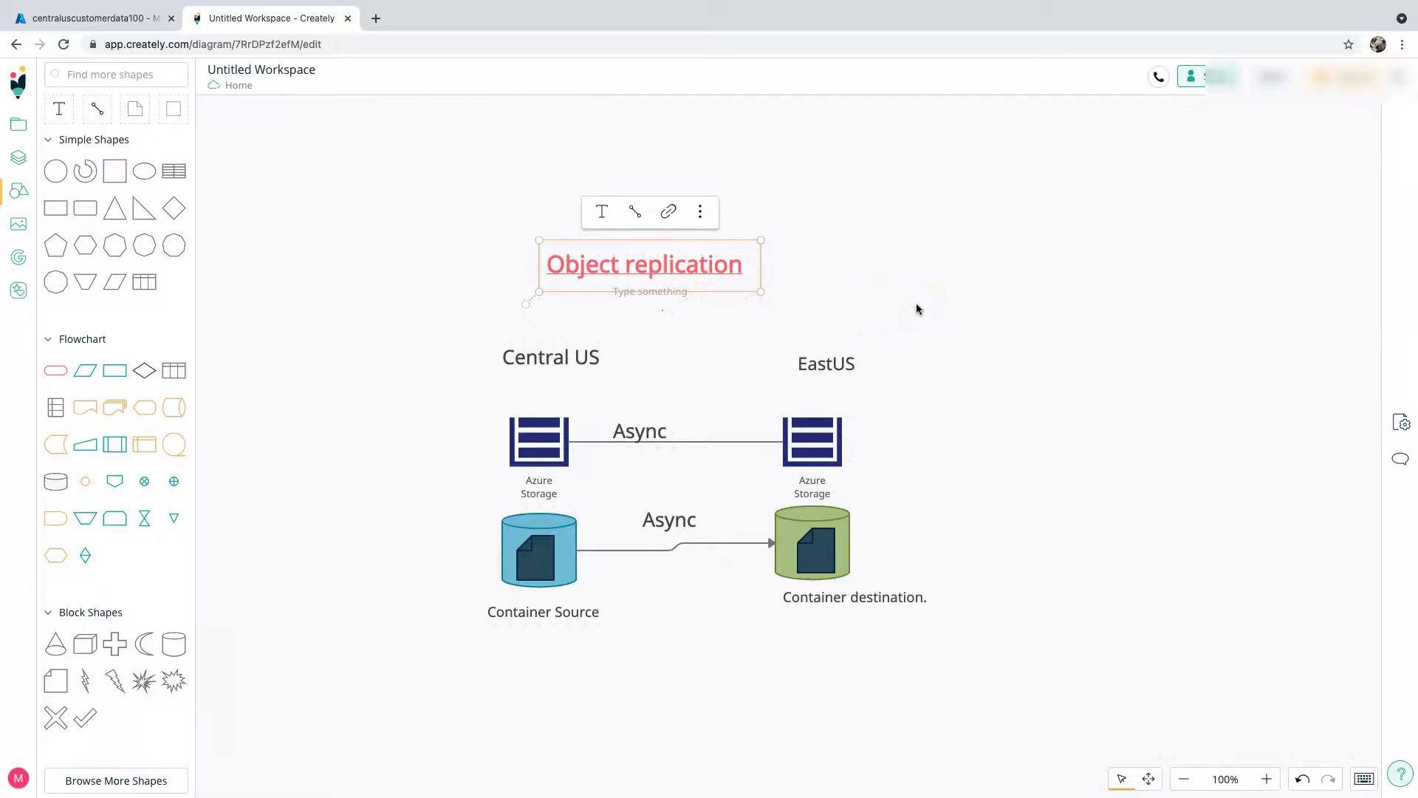
pyautogui.click(538, 448)
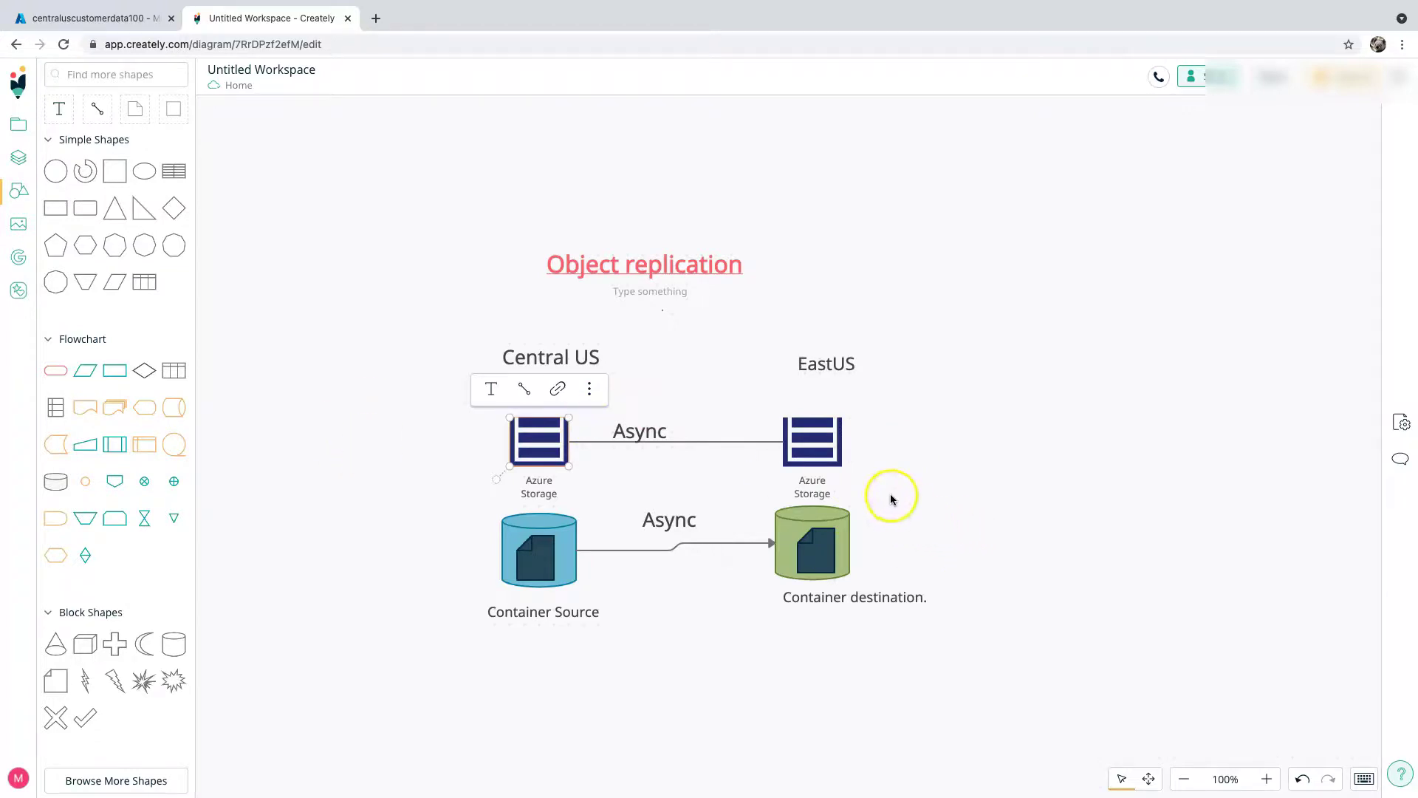
pyautogui.click(23, 712)
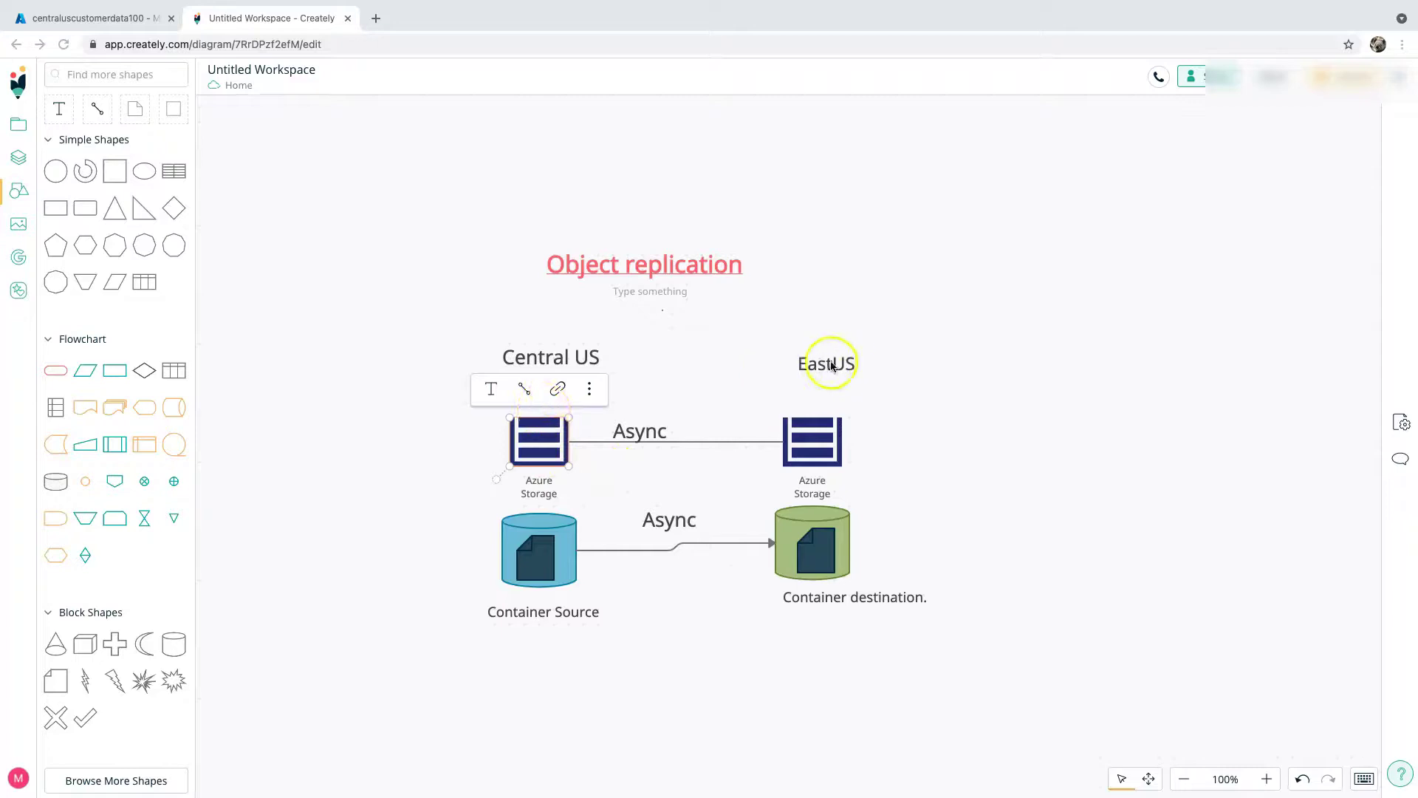
pyautogui.click(644, 440)
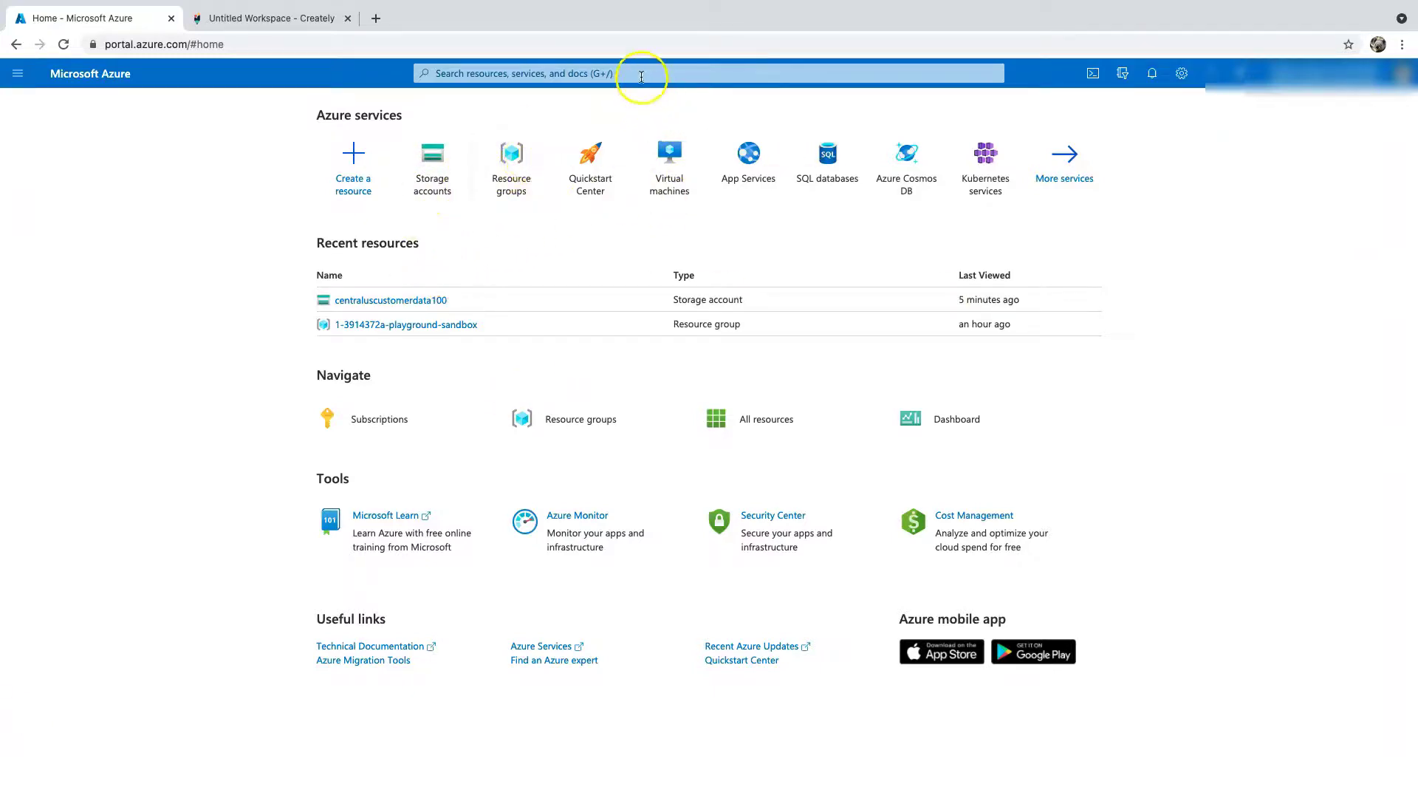
# Step: Find the Storage accounts service and start a new storage account named eastusacustomerbackup in the East US region
pyautogui.click(642, 73)
pyautogui.write('STOR')
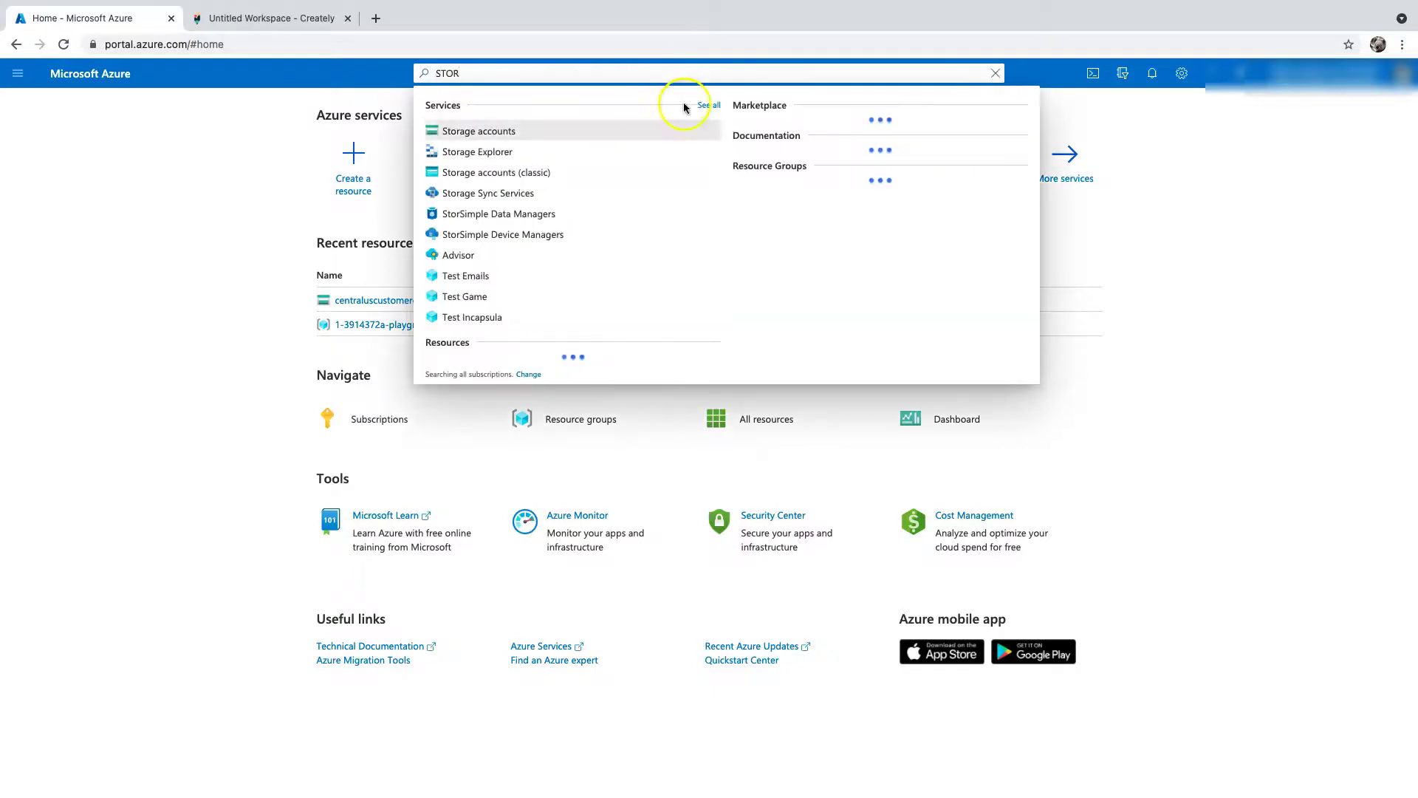
pyautogui.click(592, 131)
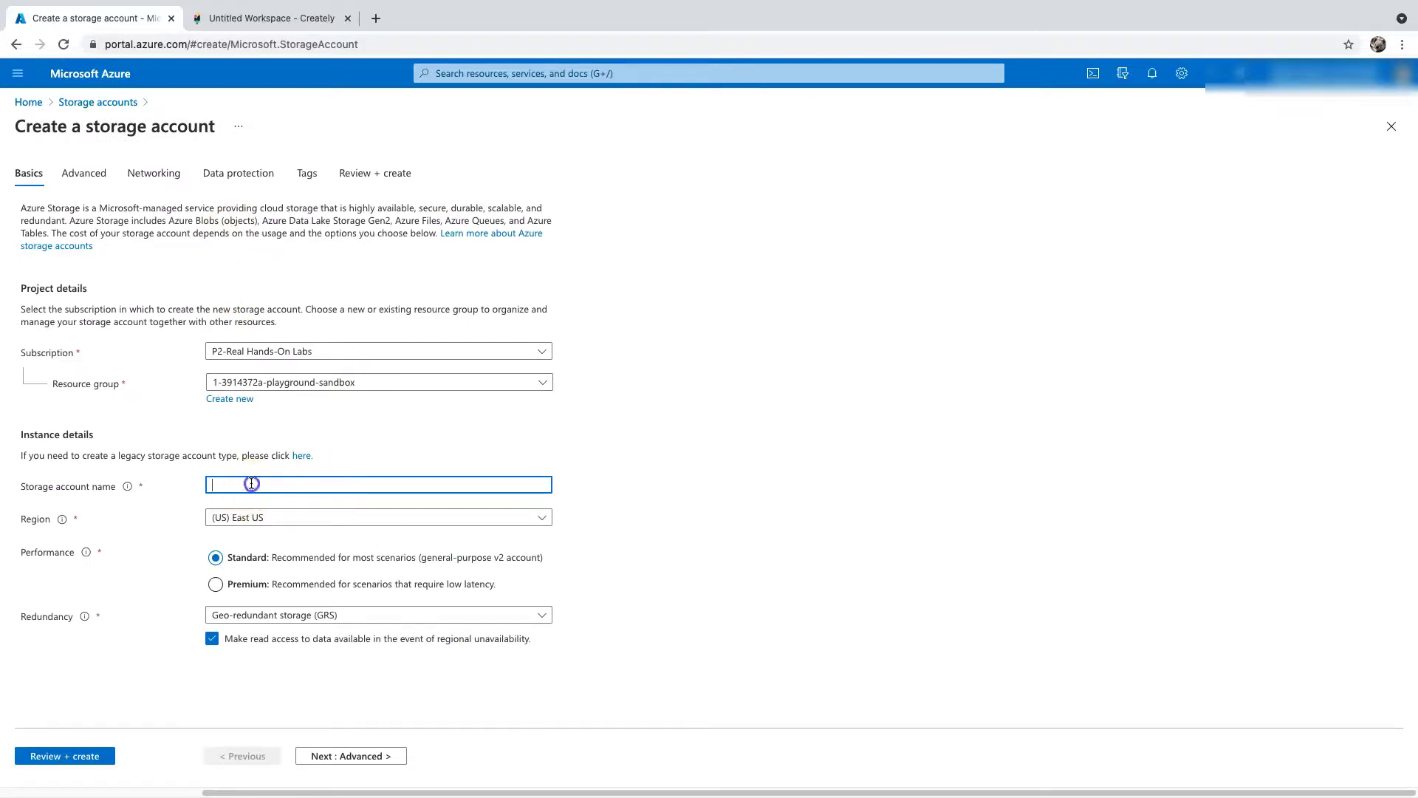
pyautogui.write('E')
pyautogui.write('e')
pyautogui.write('astusacustomerbackupdata')
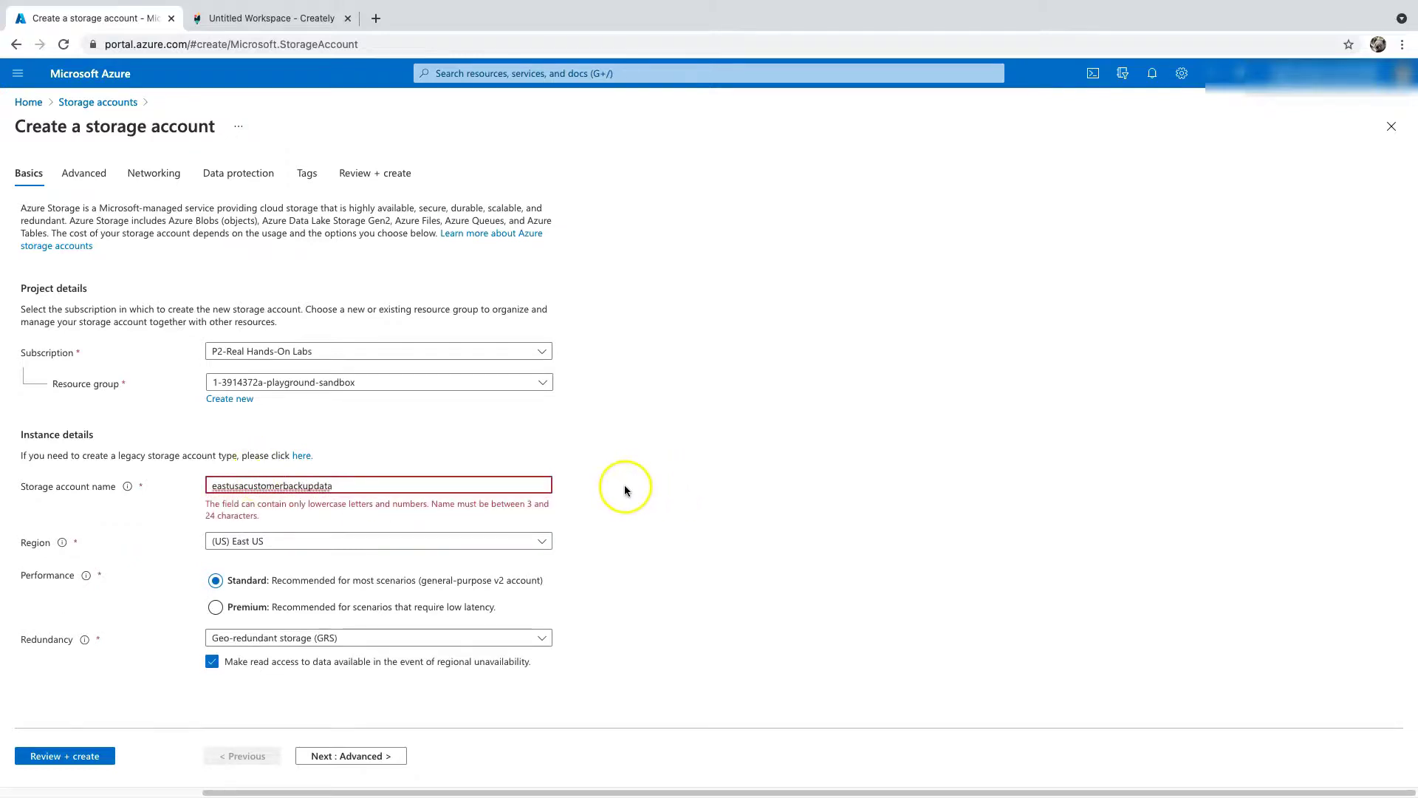
pyautogui.write('123')
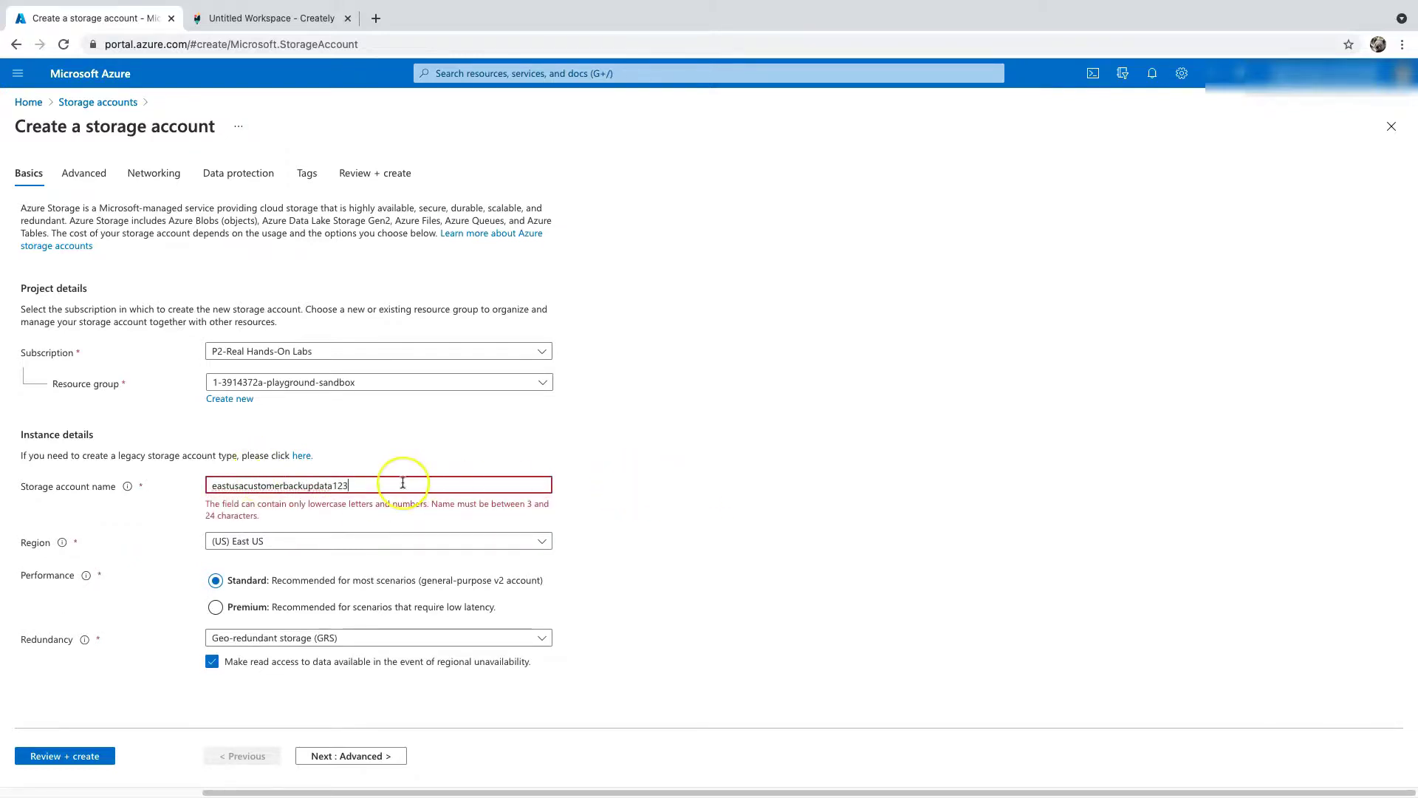
pyautogui.press('BackSpace')
pyautogui.press('BackSpace')
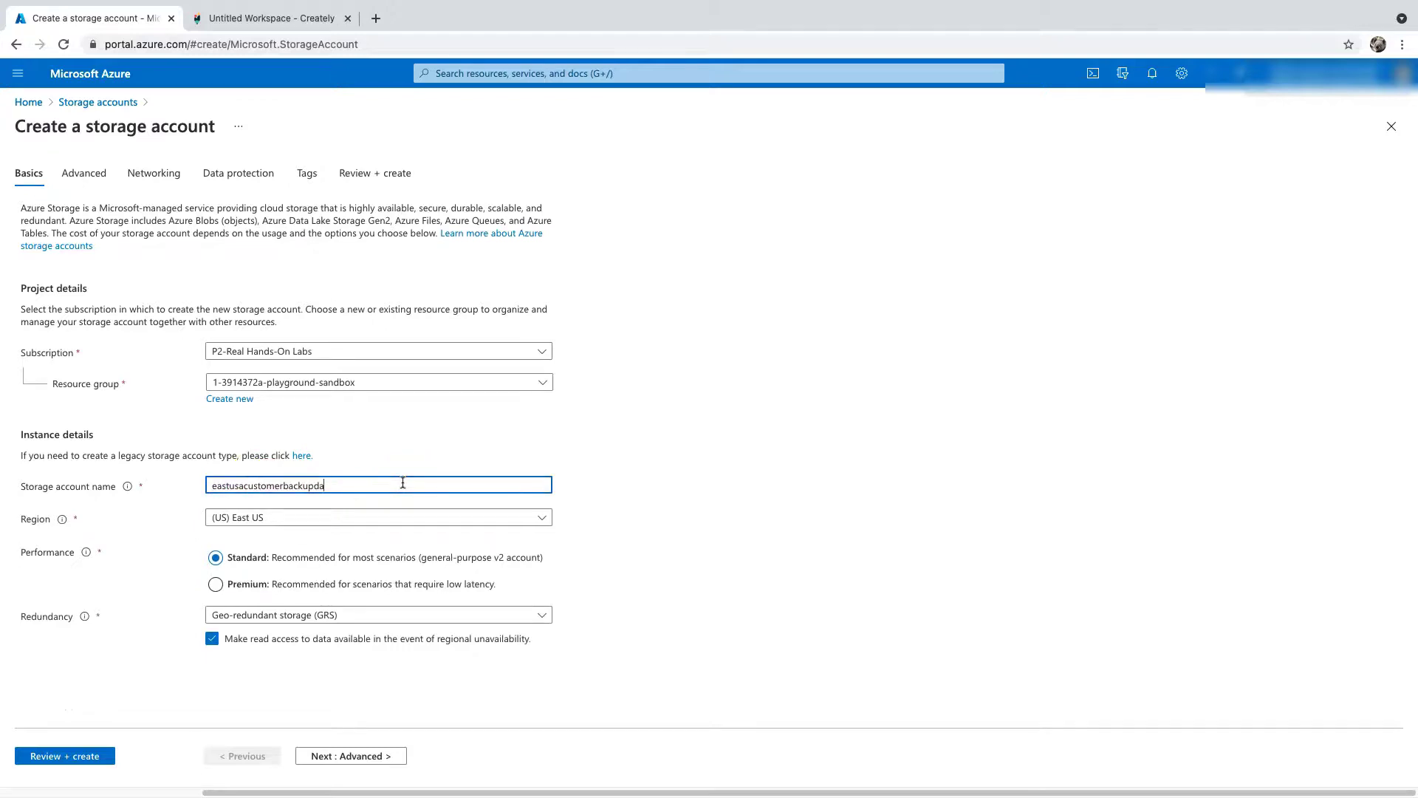
pyautogui.click(722, 491)
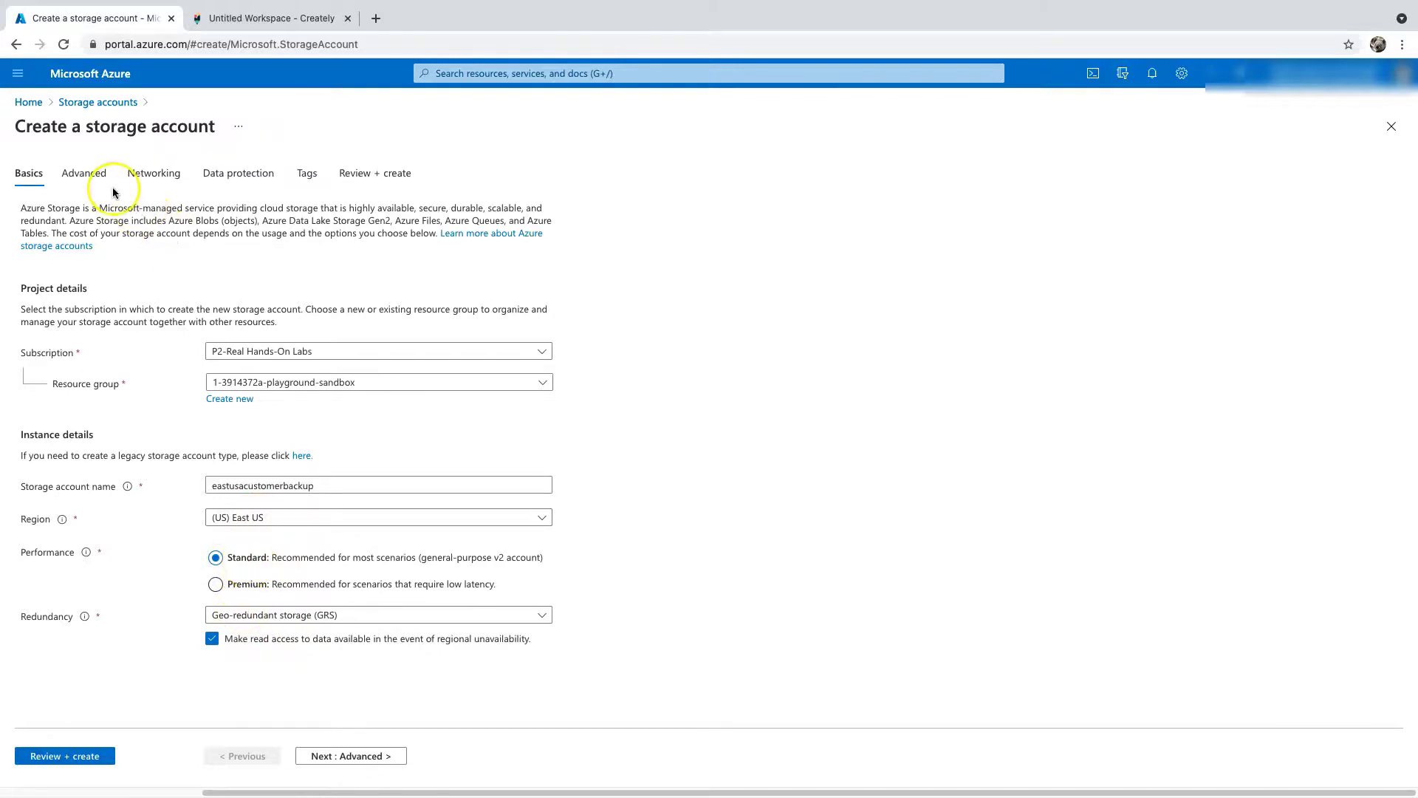
# Step: Enable blob versioning and the blob change feed for the new storage account, check its advanced settings, and create it
pyautogui.click(215, 178)
pyautogui.click(27, 598)
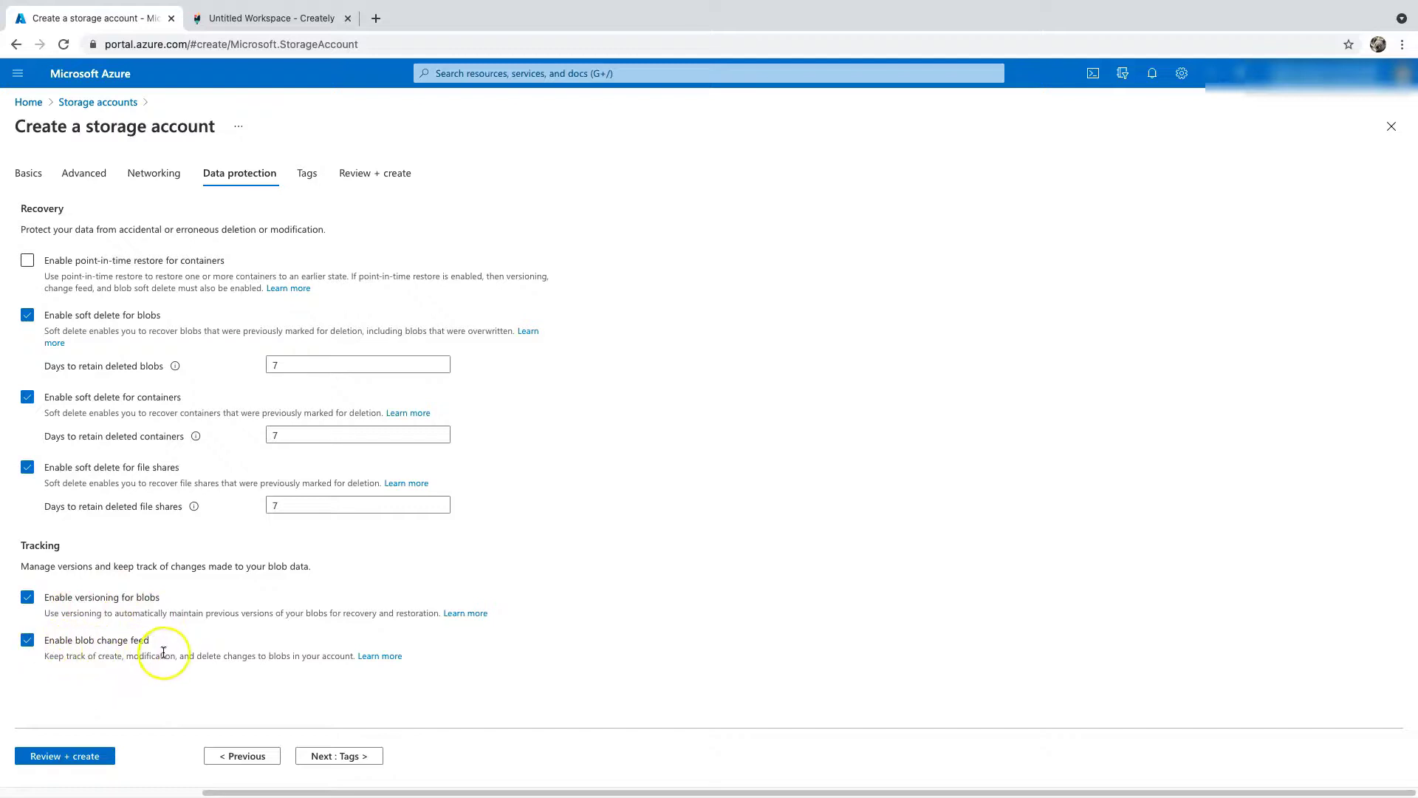
pyautogui.click(91, 172)
pyautogui.scroll(-3, 295, 467)
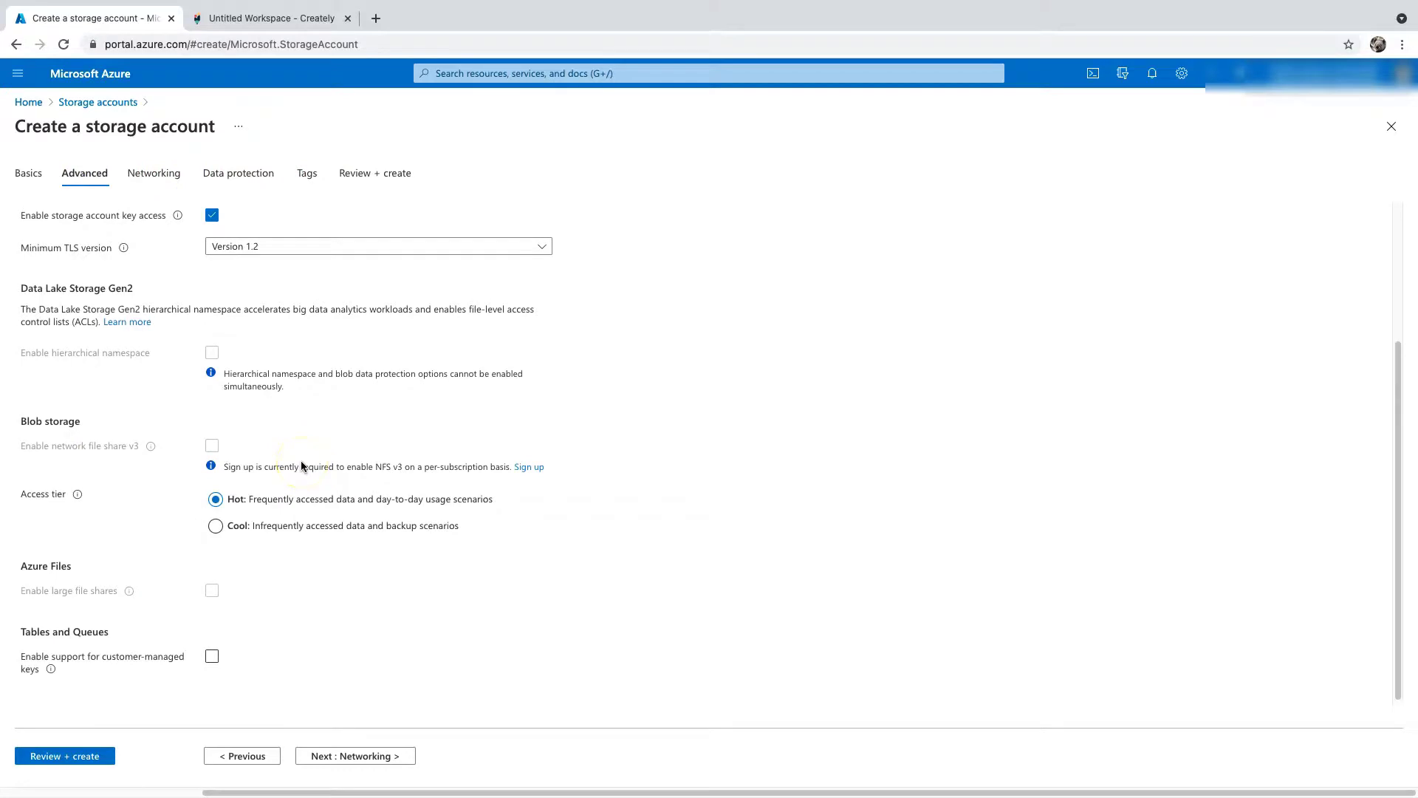
pyautogui.scroll(3, 300, 460)
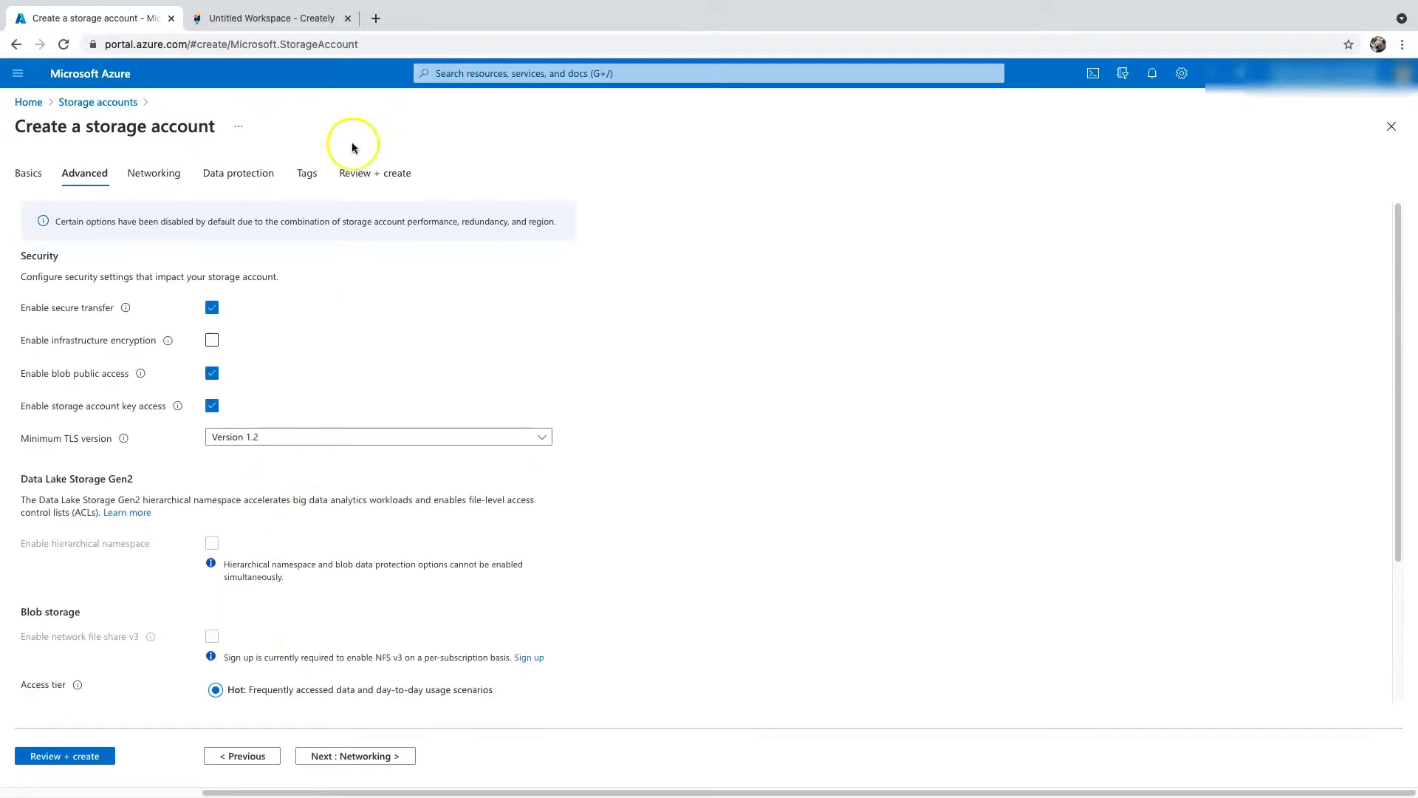
pyautogui.click(354, 174)
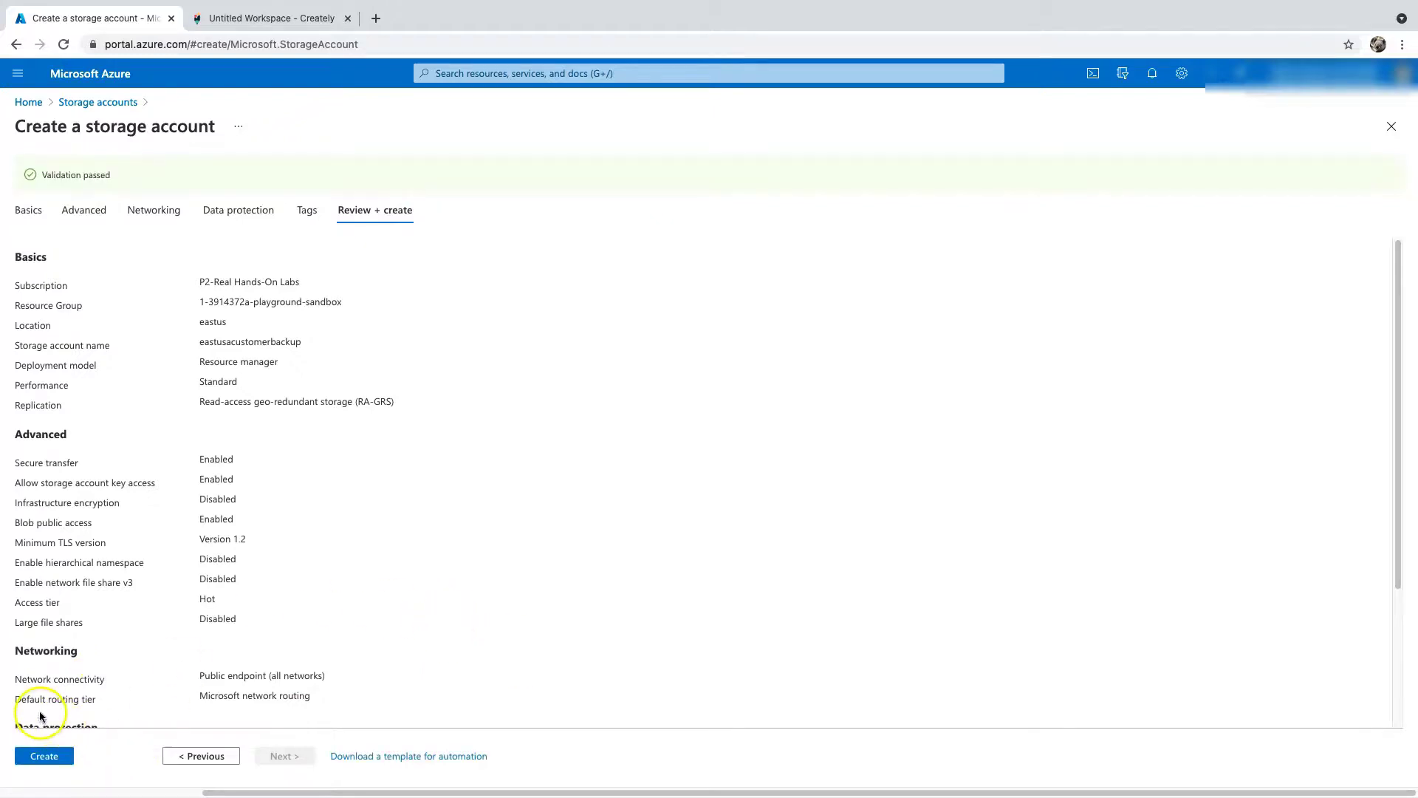
pyautogui.click(31, 761)
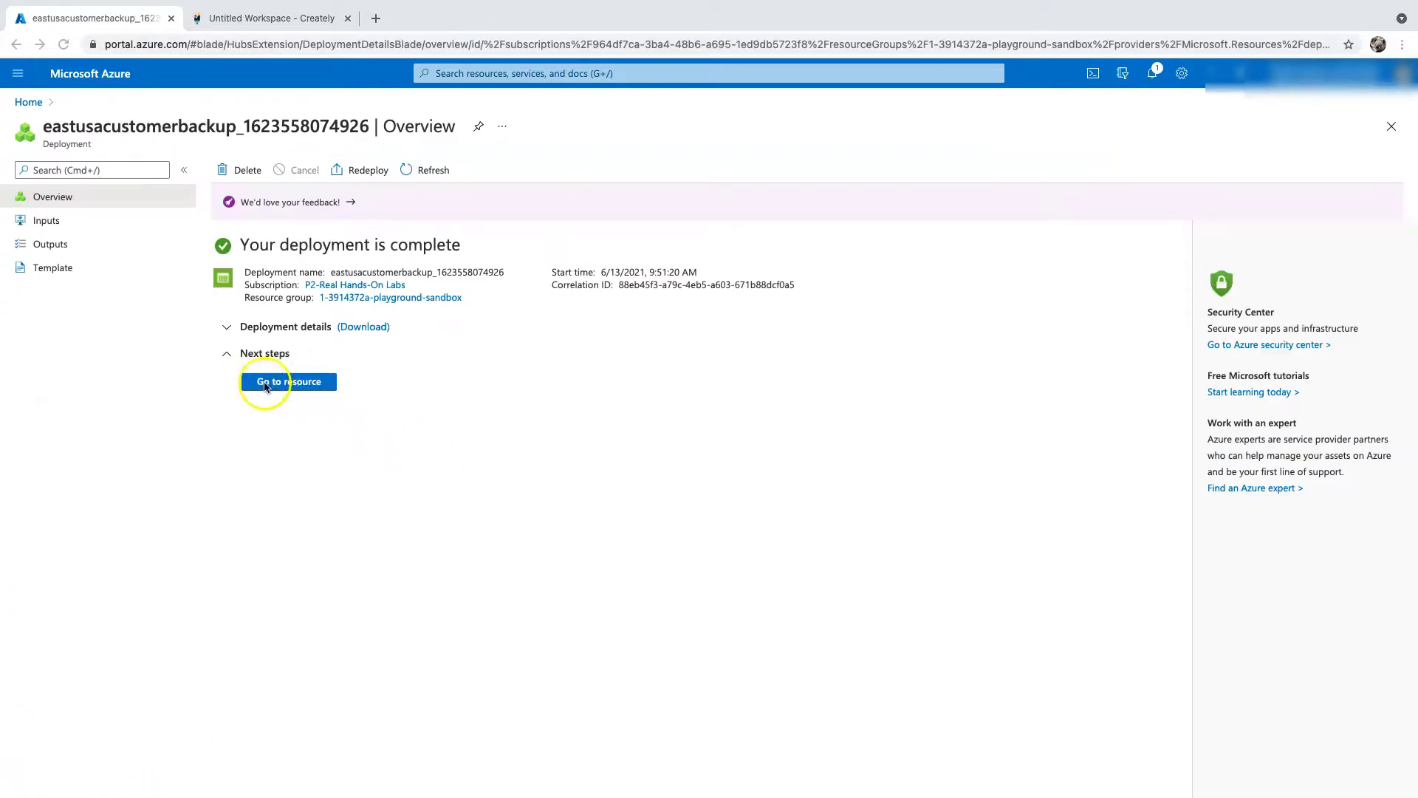
# Step: Check the overview of the eastusacustomerbackup account and return to the list of storage accounts
pyautogui.click(305, 385)
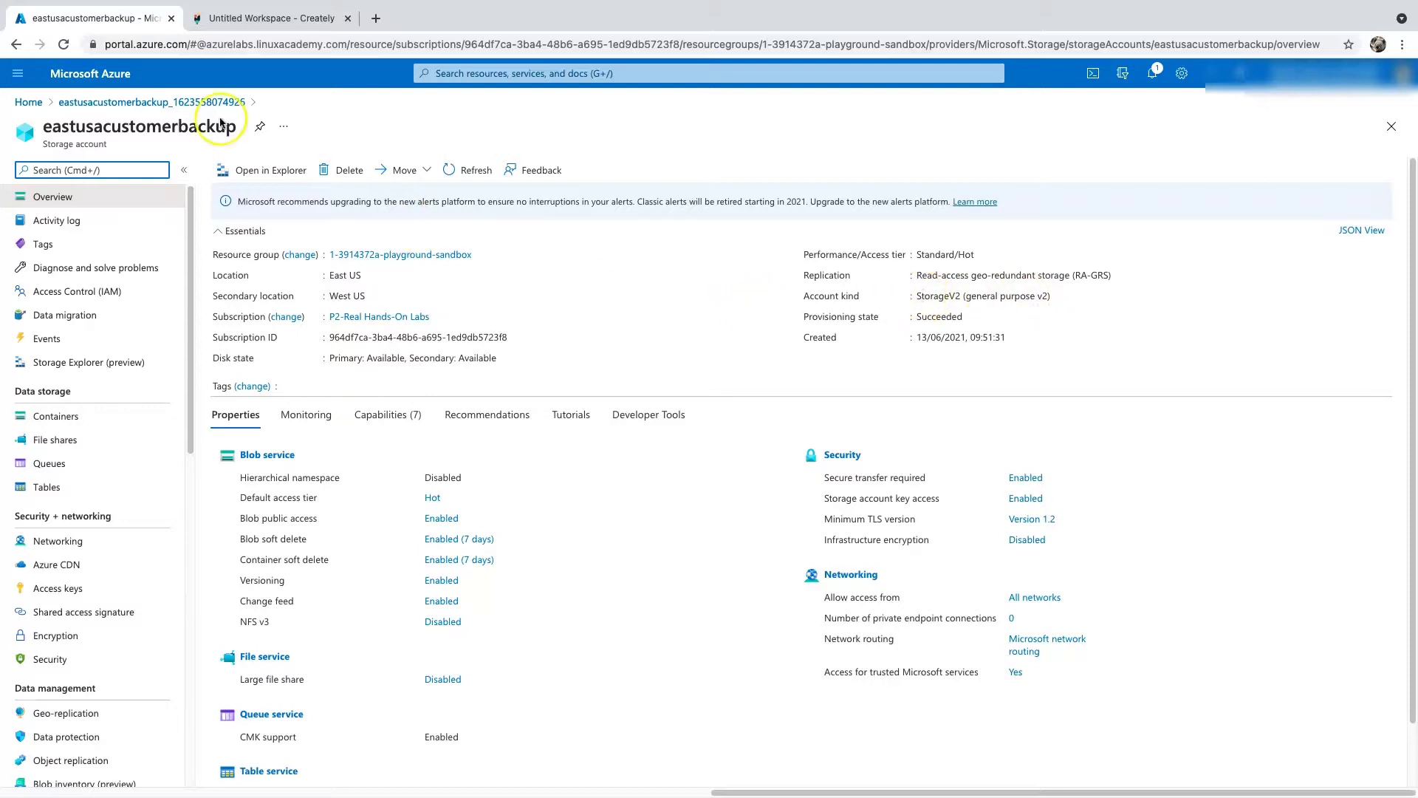
pyautogui.click(27, 104)
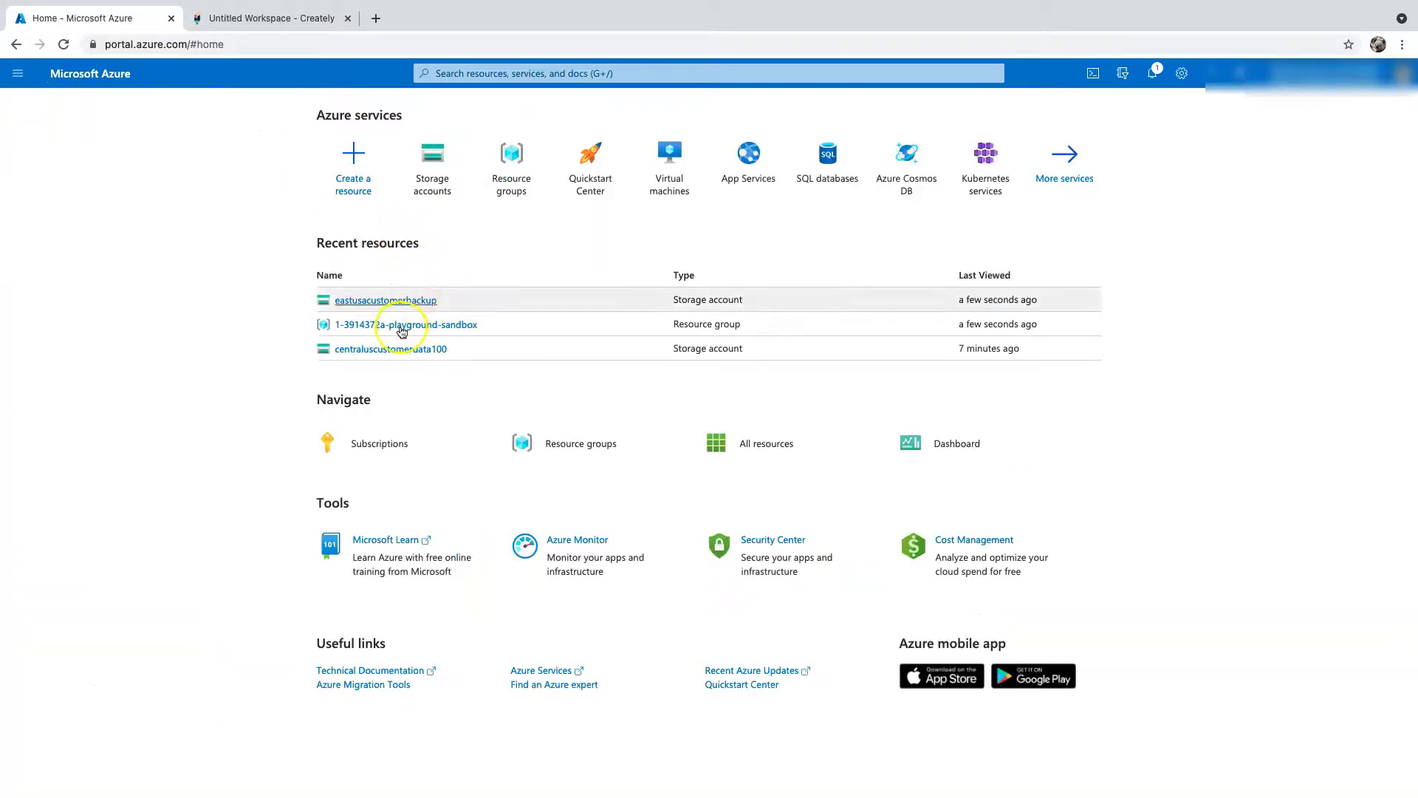
pyautogui.click(430, 177)
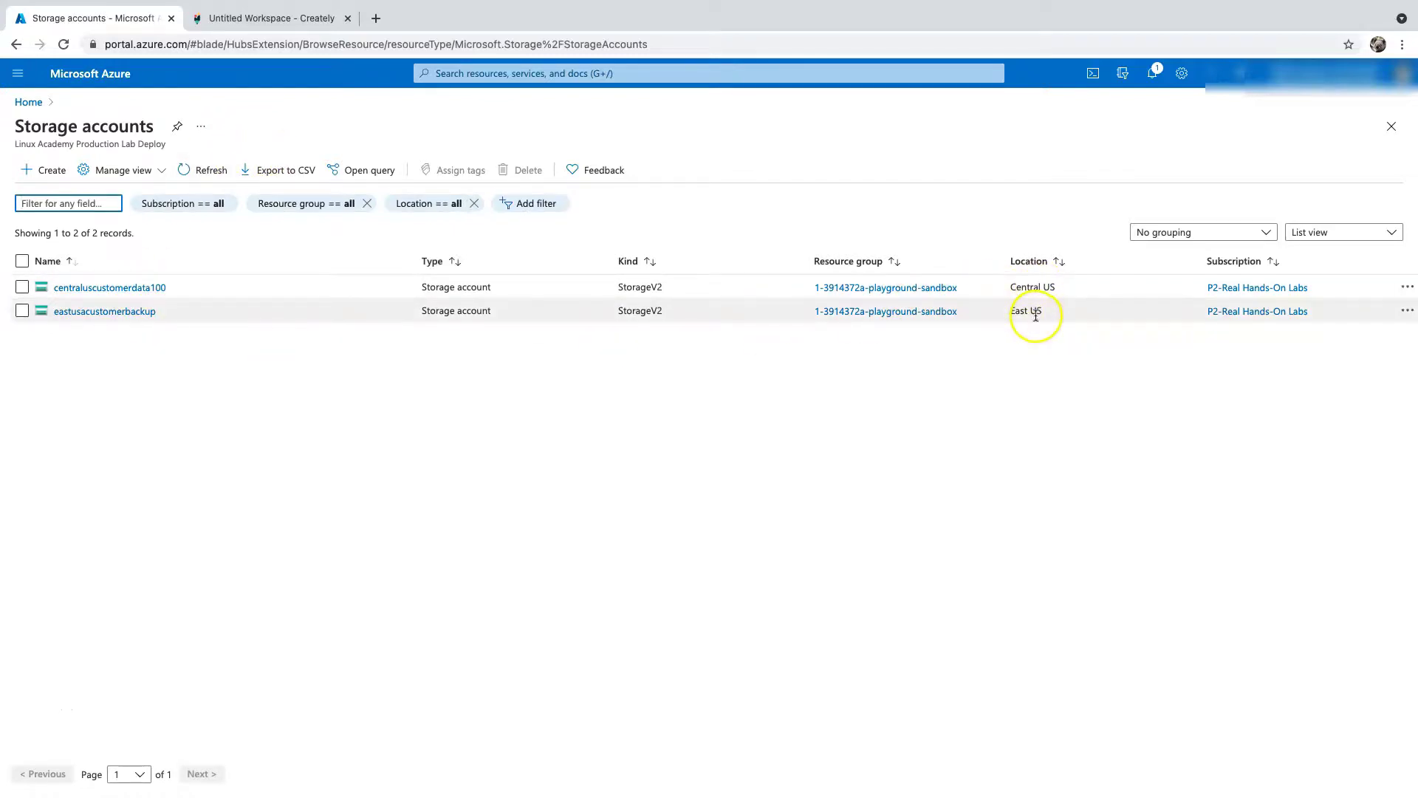
# Step: Create a container named eastuscustomerbackup in the eastusacustomerbackup account with Blob (anonymous read access for blobs only) as its public access level
pyautogui.click(72, 313)
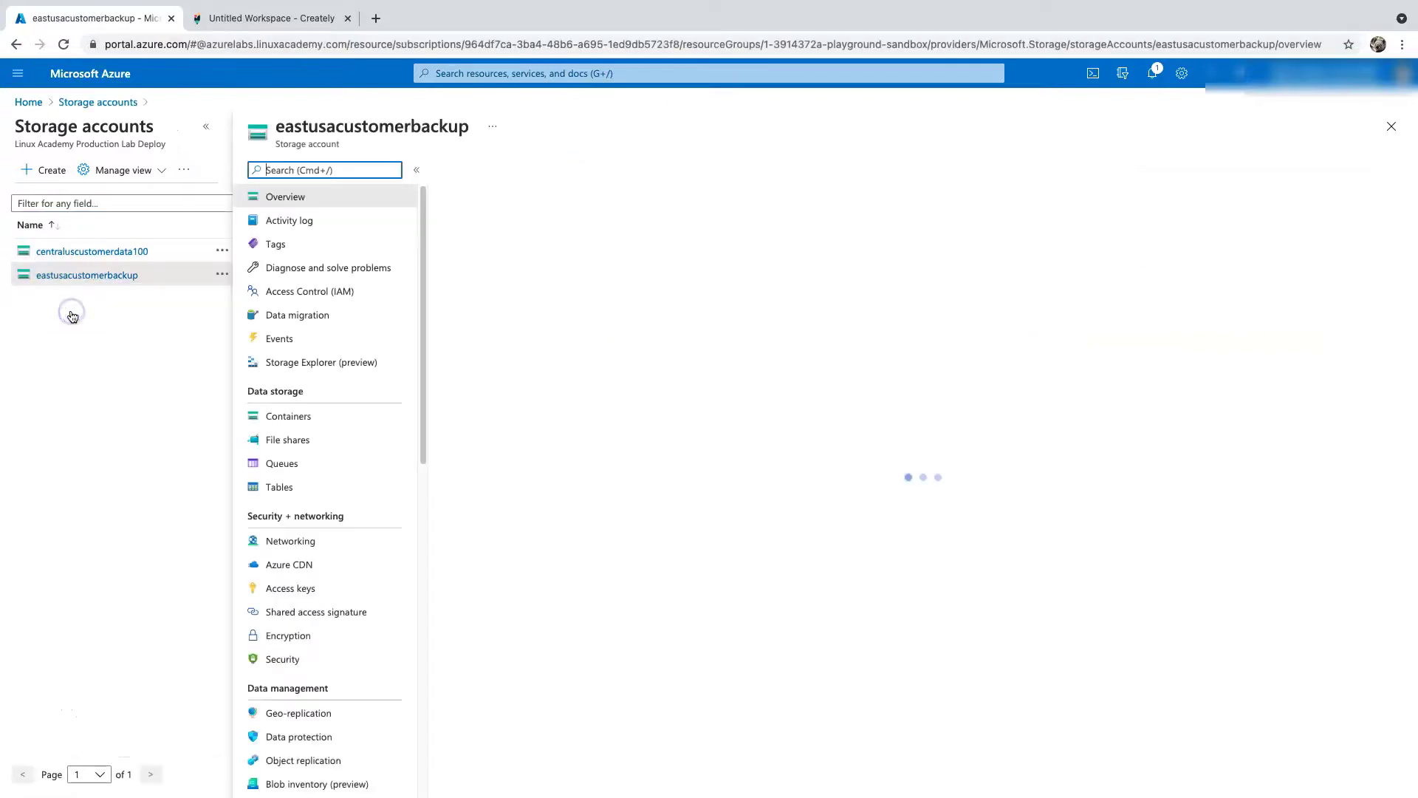
pyautogui.click(315, 413)
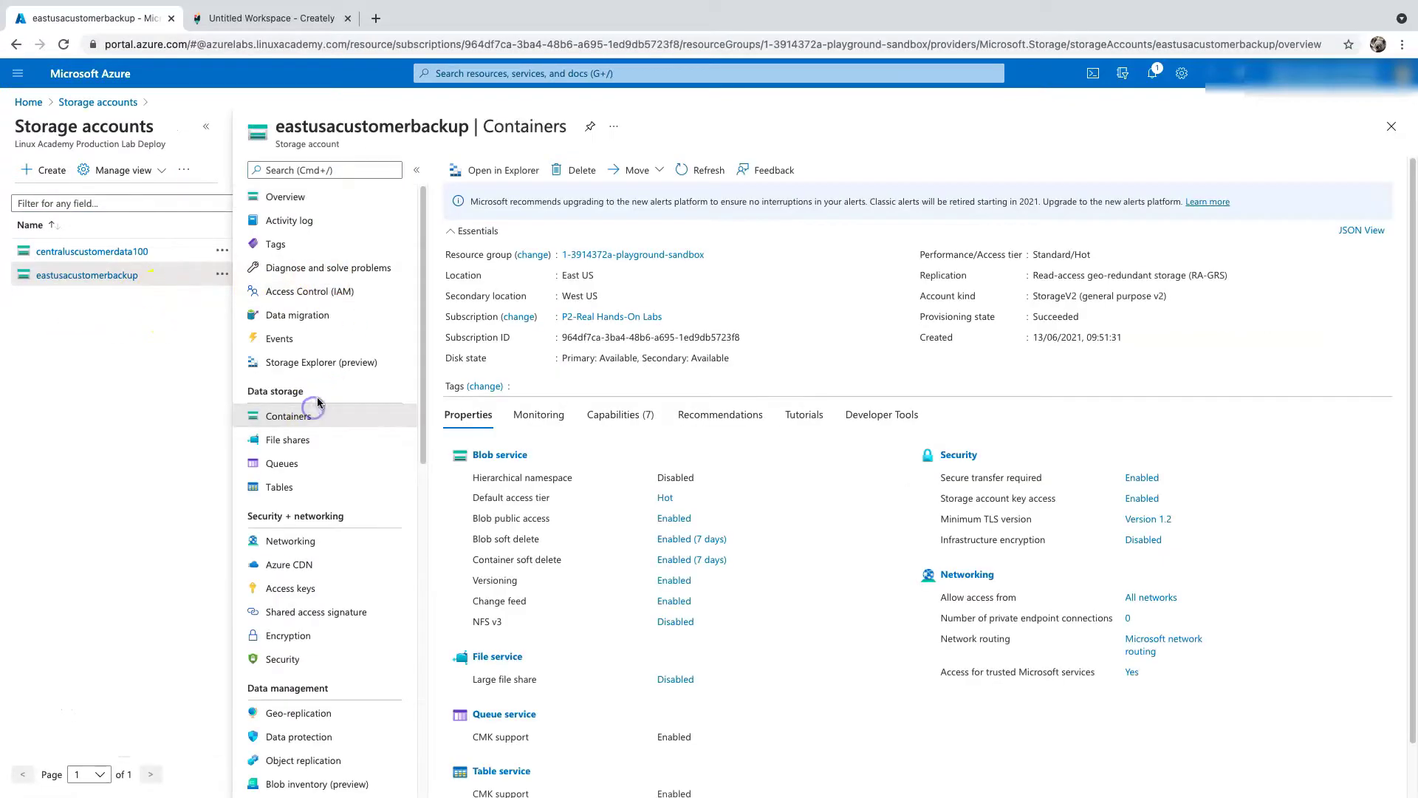
pyautogui.click(481, 171)
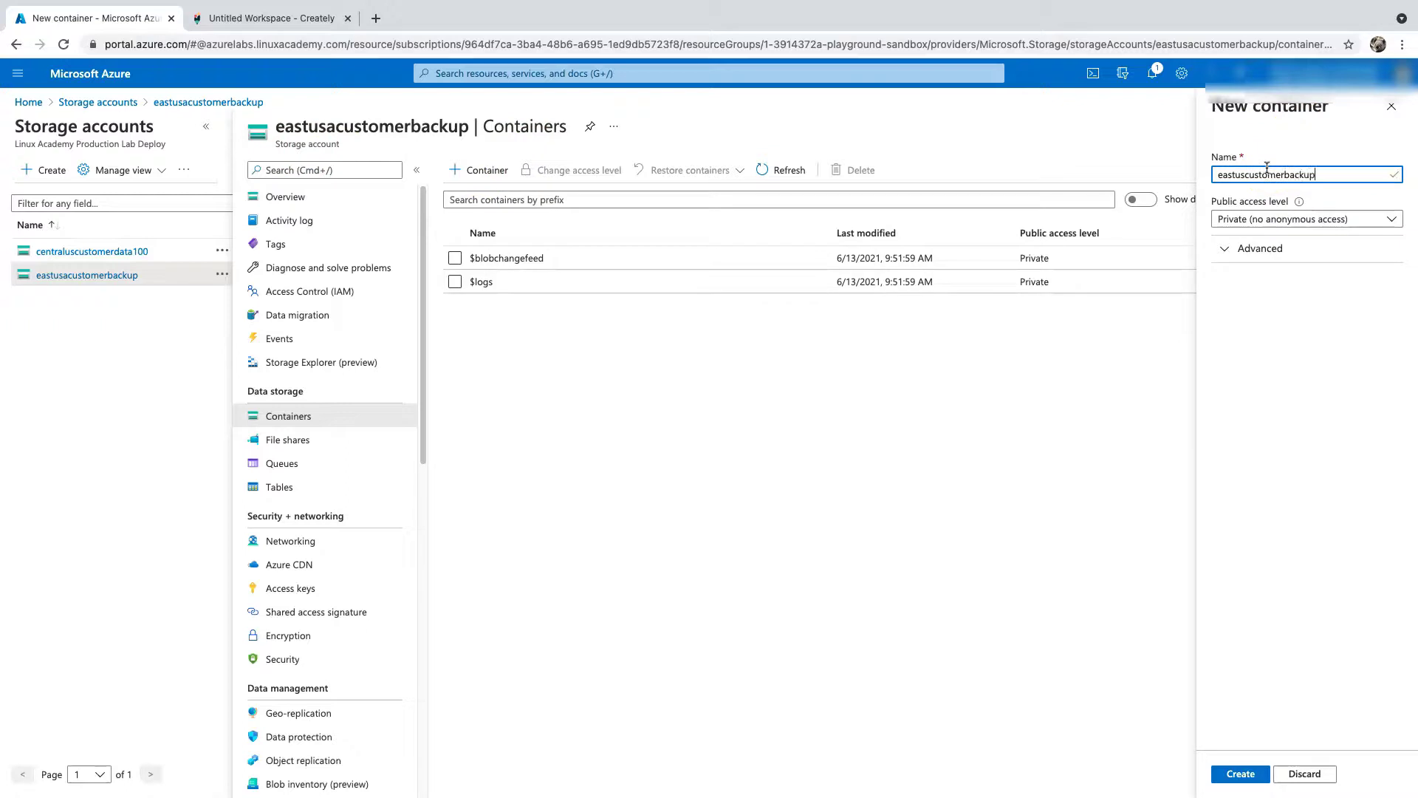
pyautogui.click(1248, 218)
pyautogui.click(1226, 256)
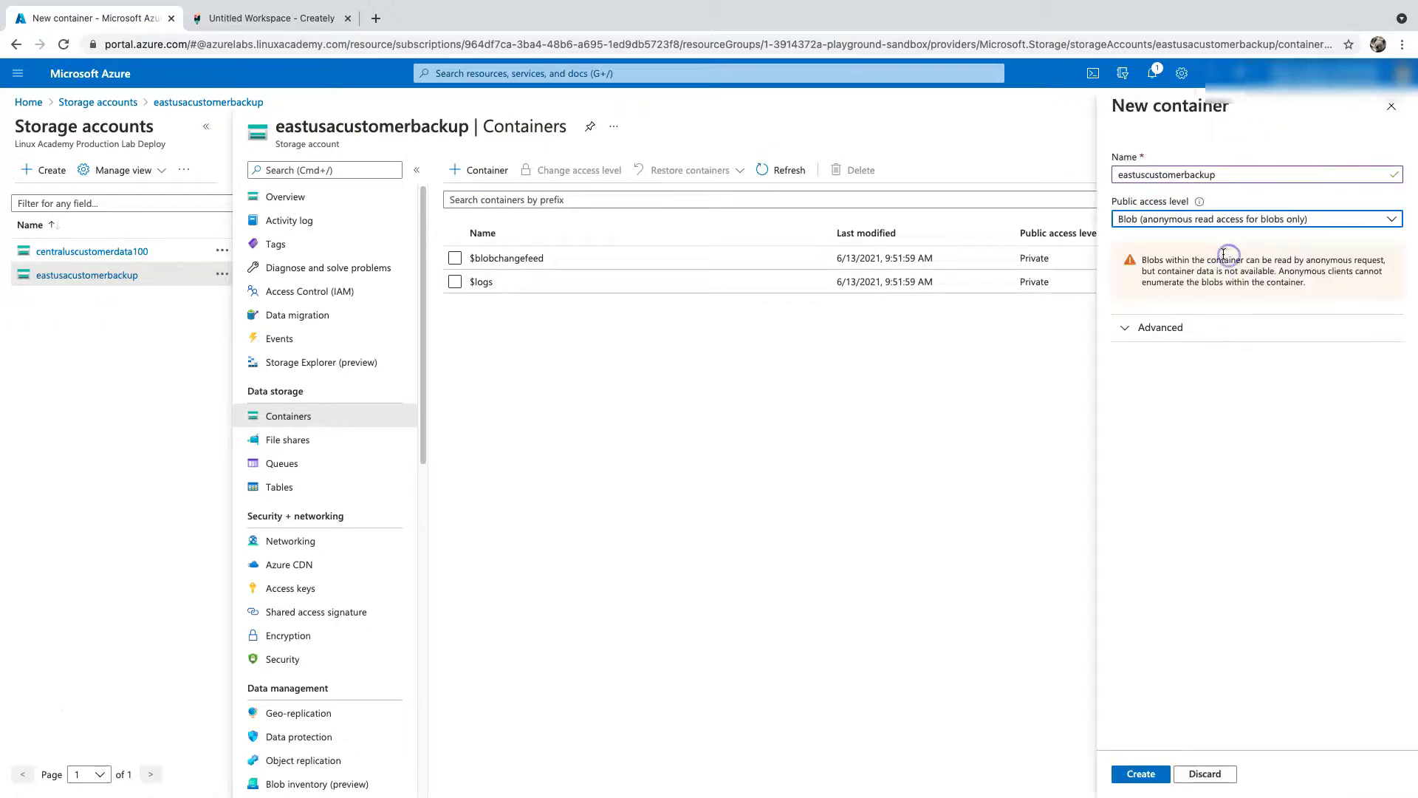
pyautogui.click(1141, 774)
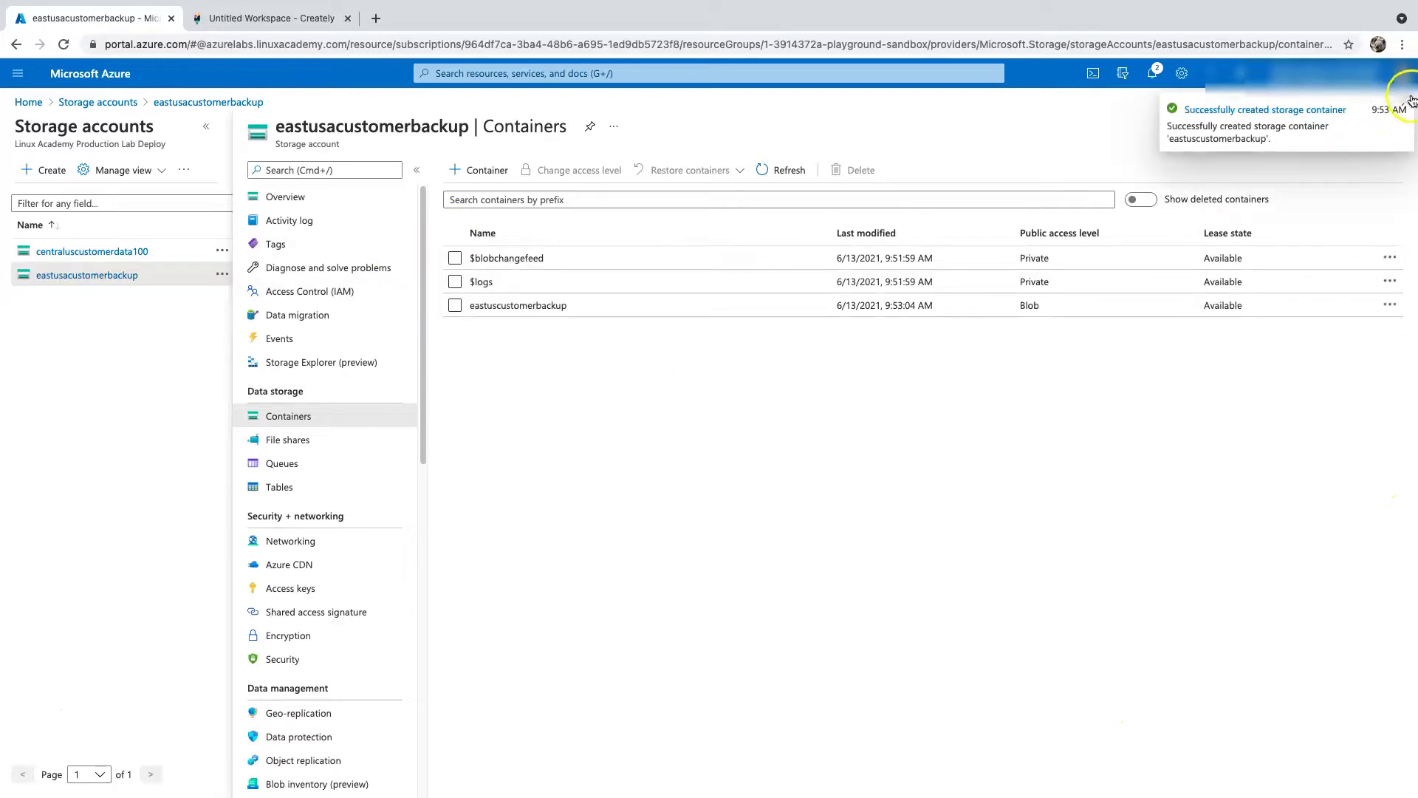
pyautogui.click(1410, 104)
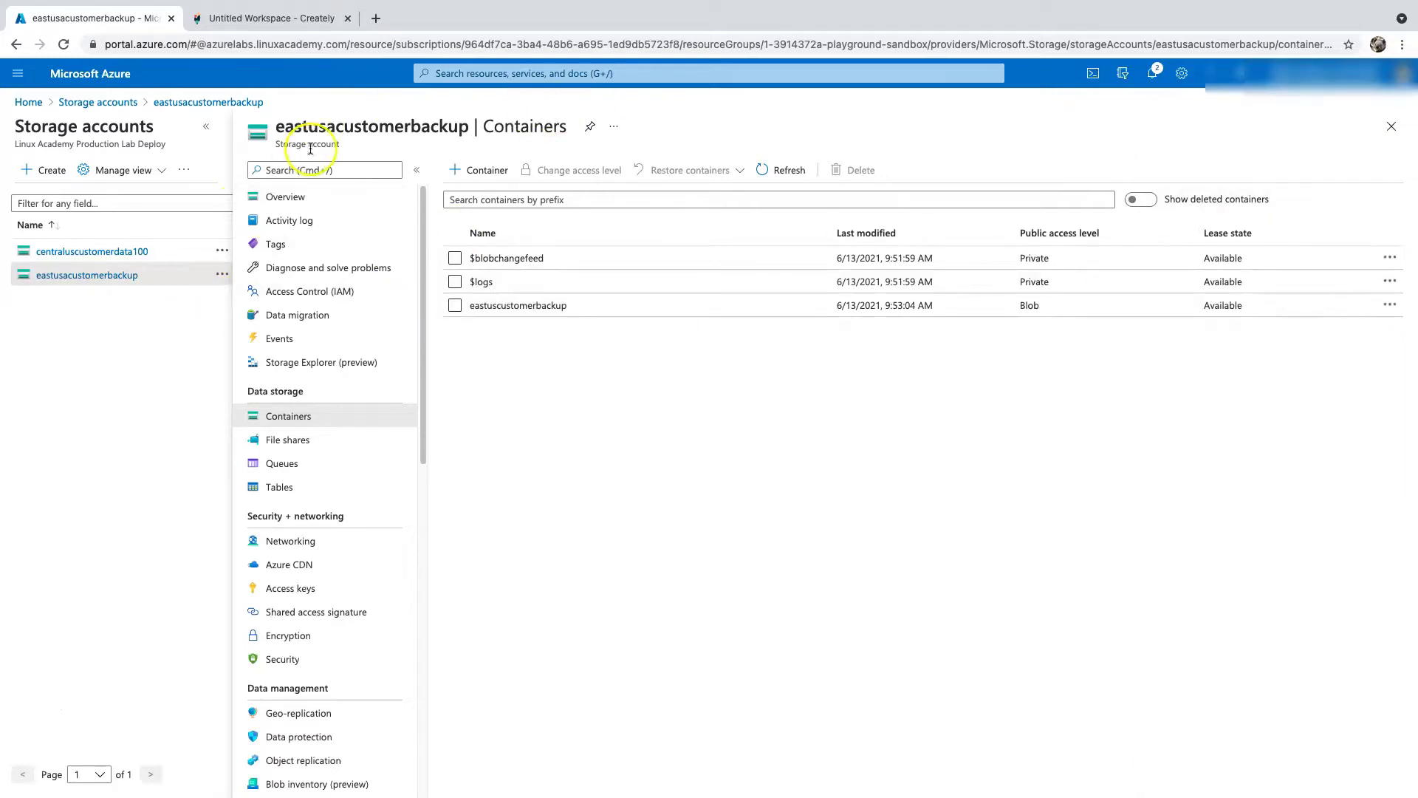
pyautogui.click(1391, 127)
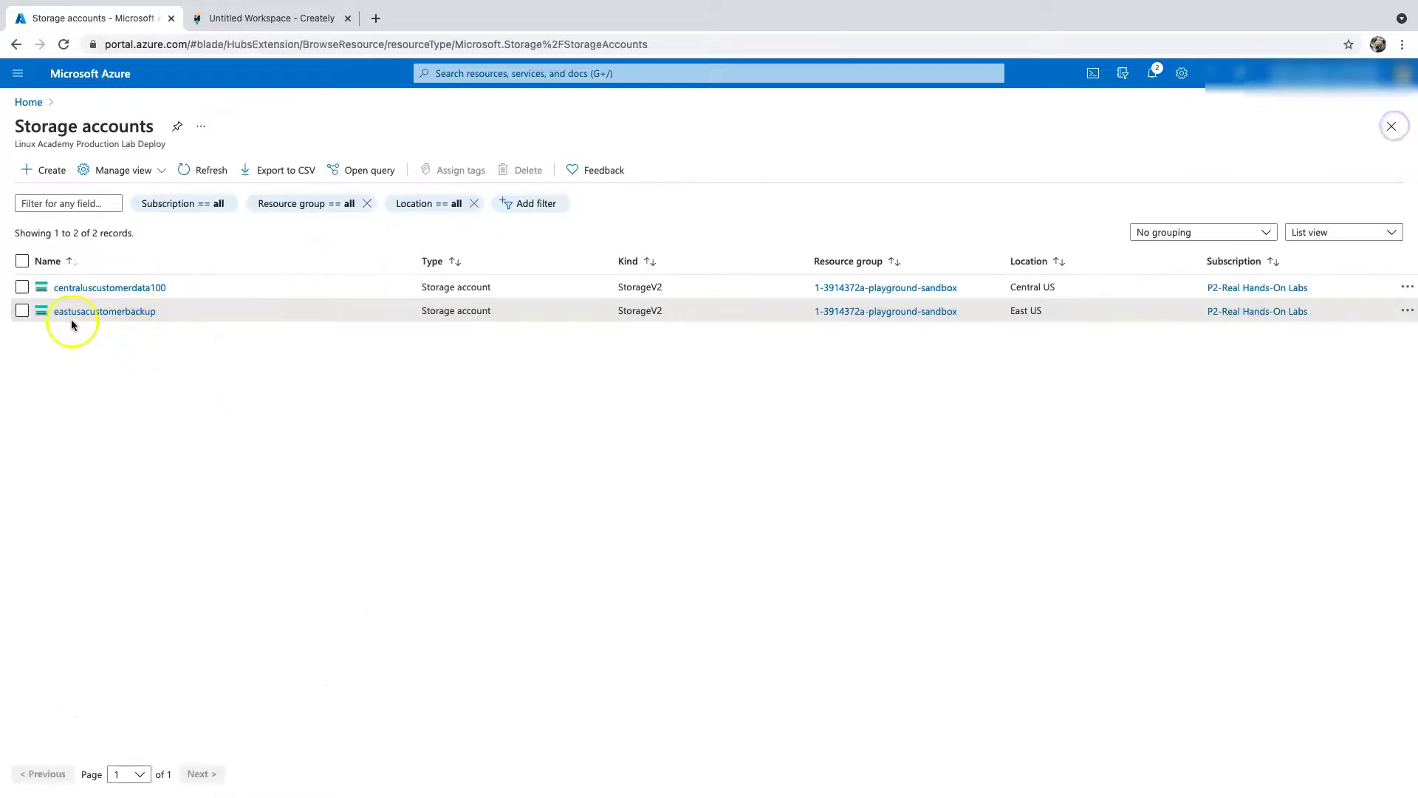
# Step: Start setting up object replication rules for the centraluscustomerdata100 account, with eastusacustomerbackup as the destination storage account
pyautogui.click(103, 288)
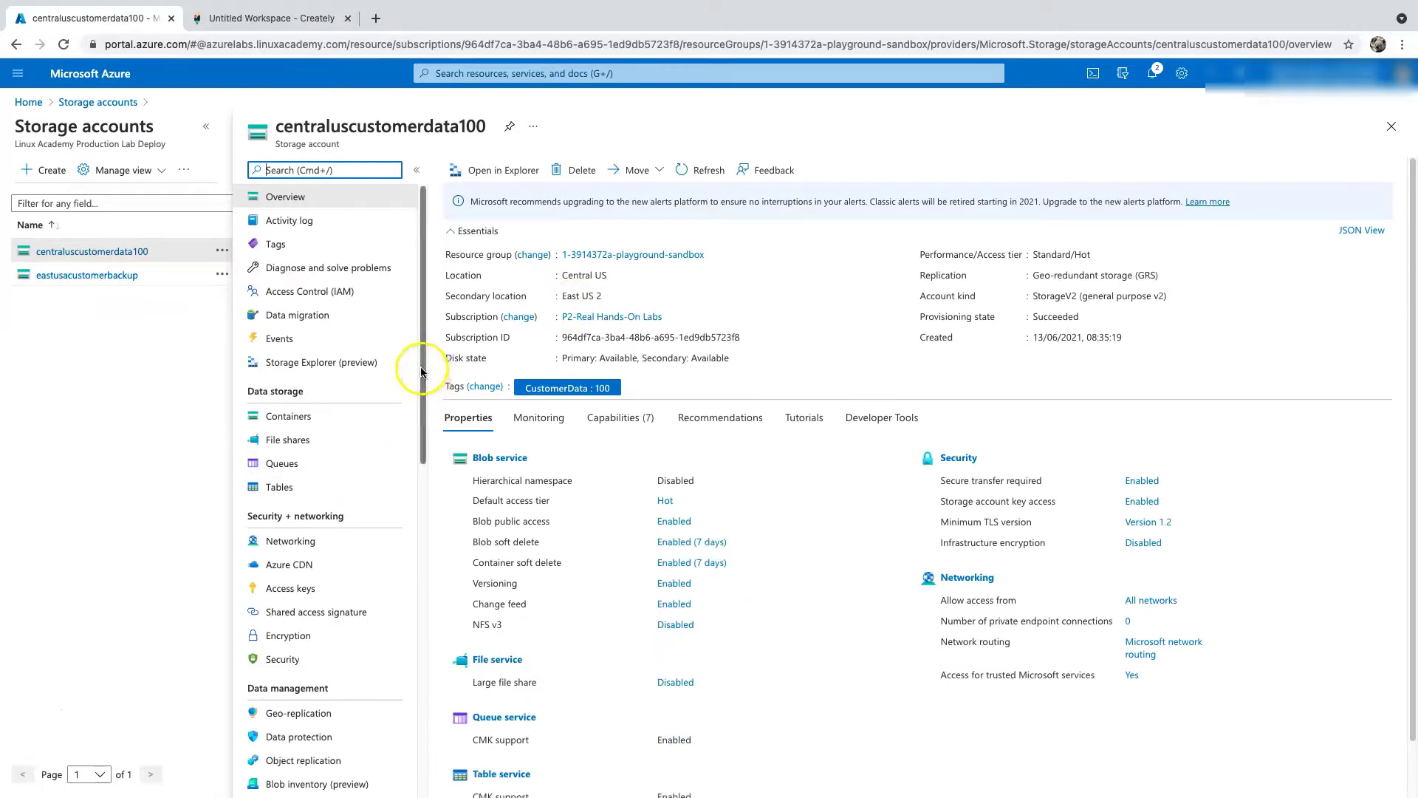
pyautogui.moveTo(419, 375); pyautogui.dragTo(424, 497)
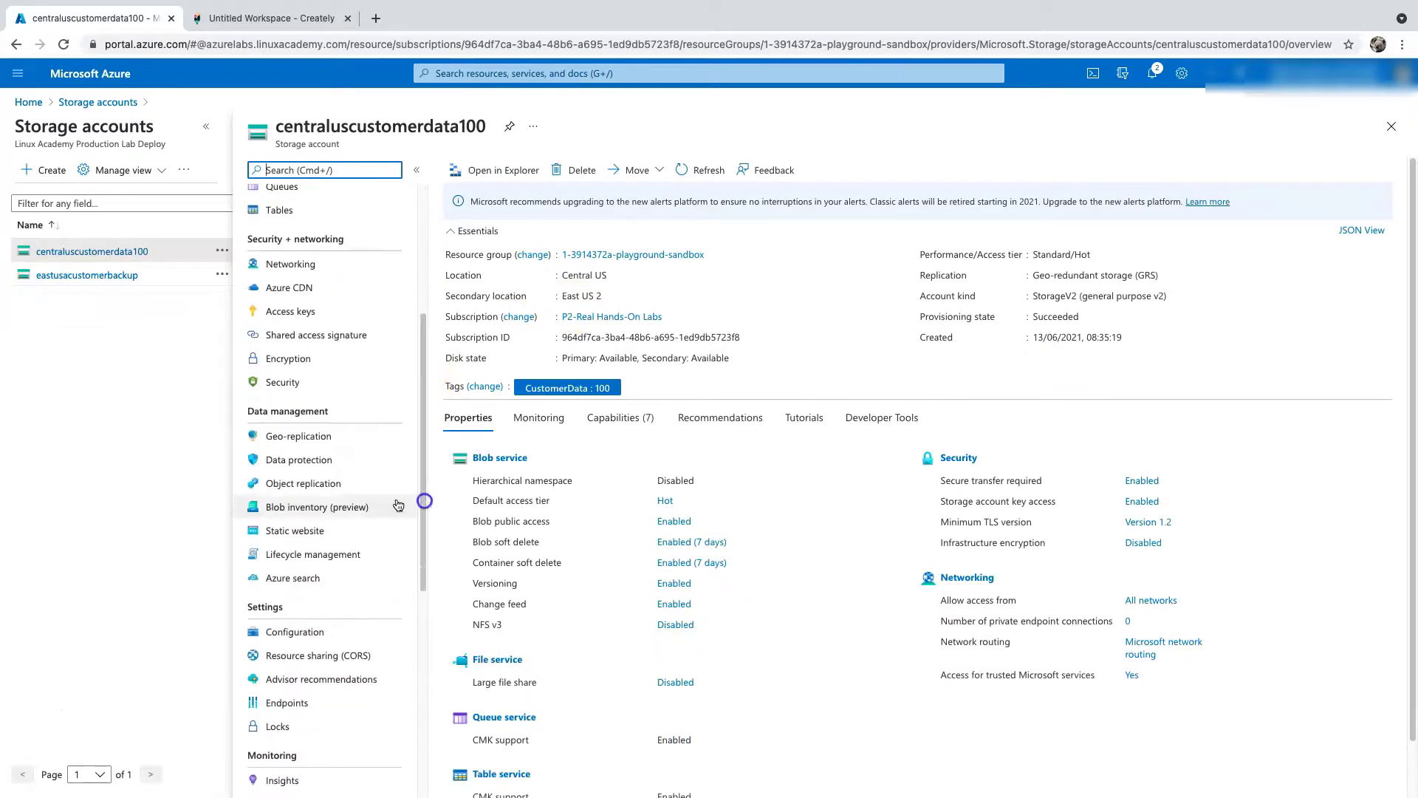
pyautogui.click(325, 484)
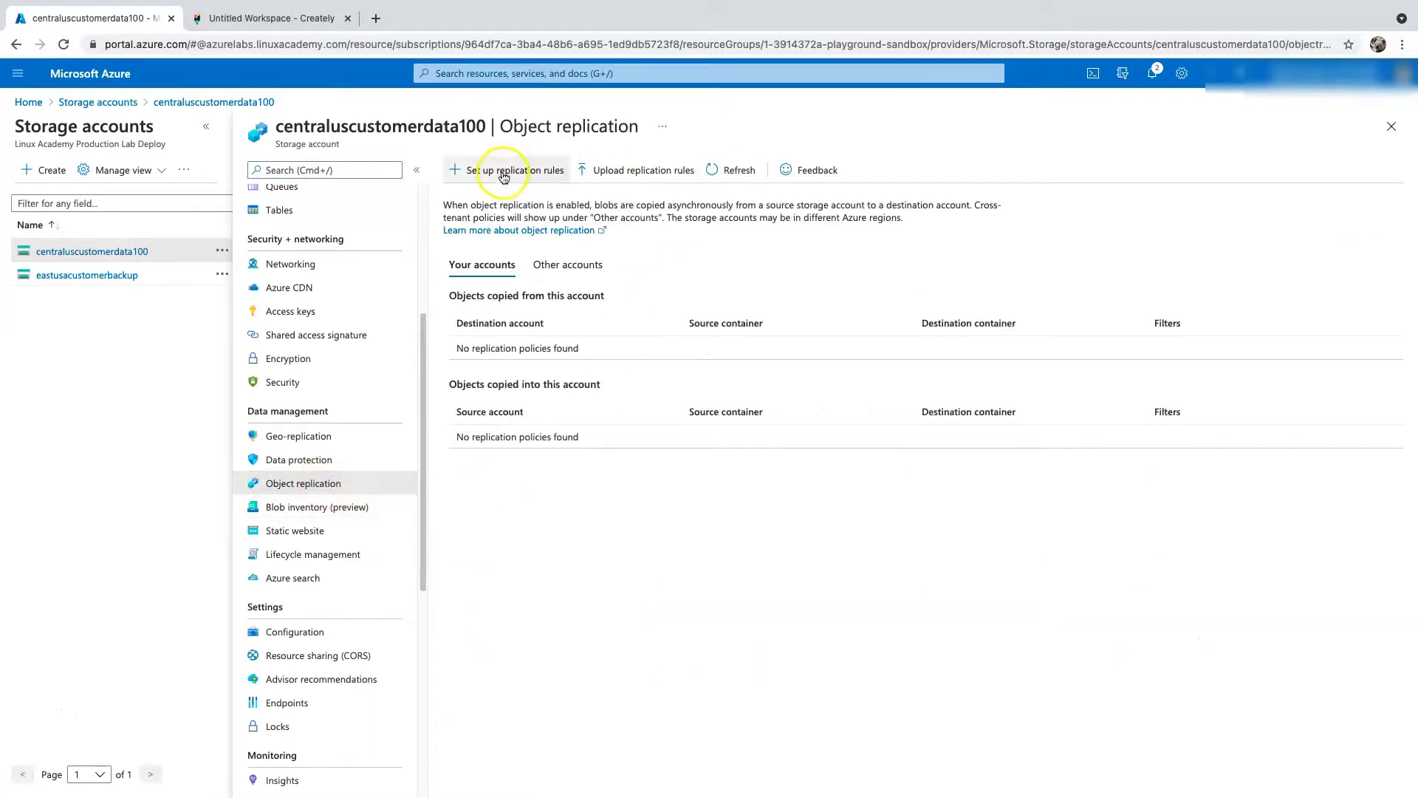
pyautogui.click(505, 170)
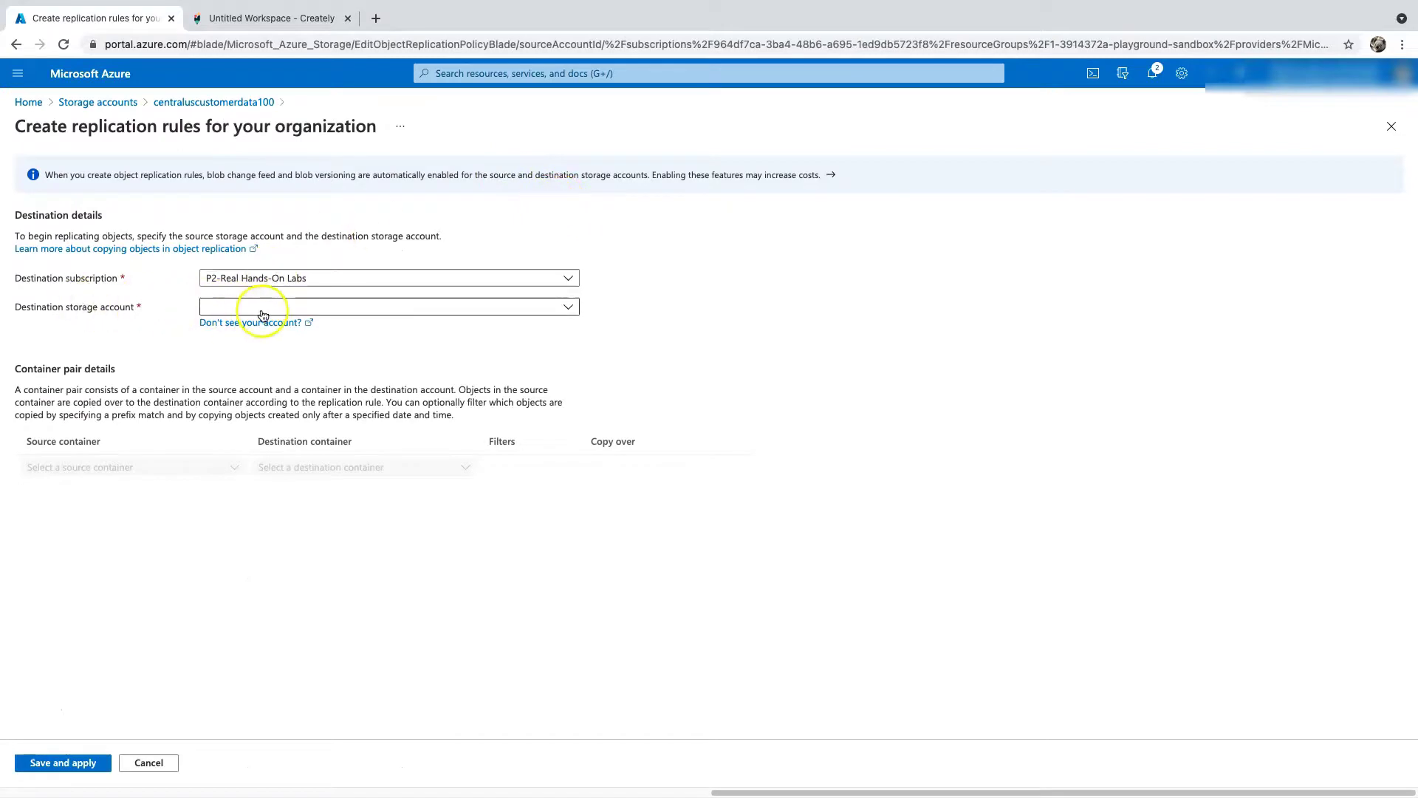
pyautogui.click(334, 306)
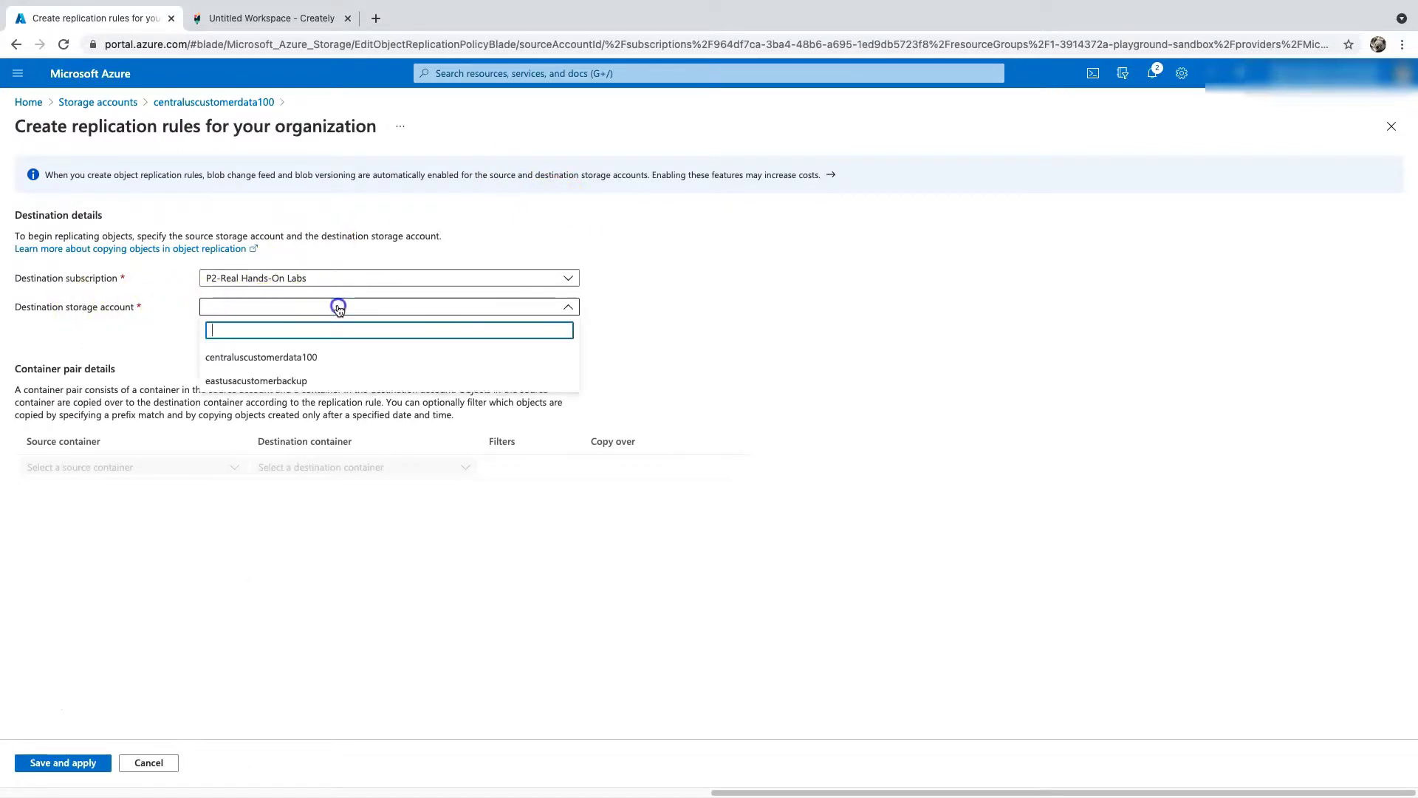
pyautogui.click(322, 382)
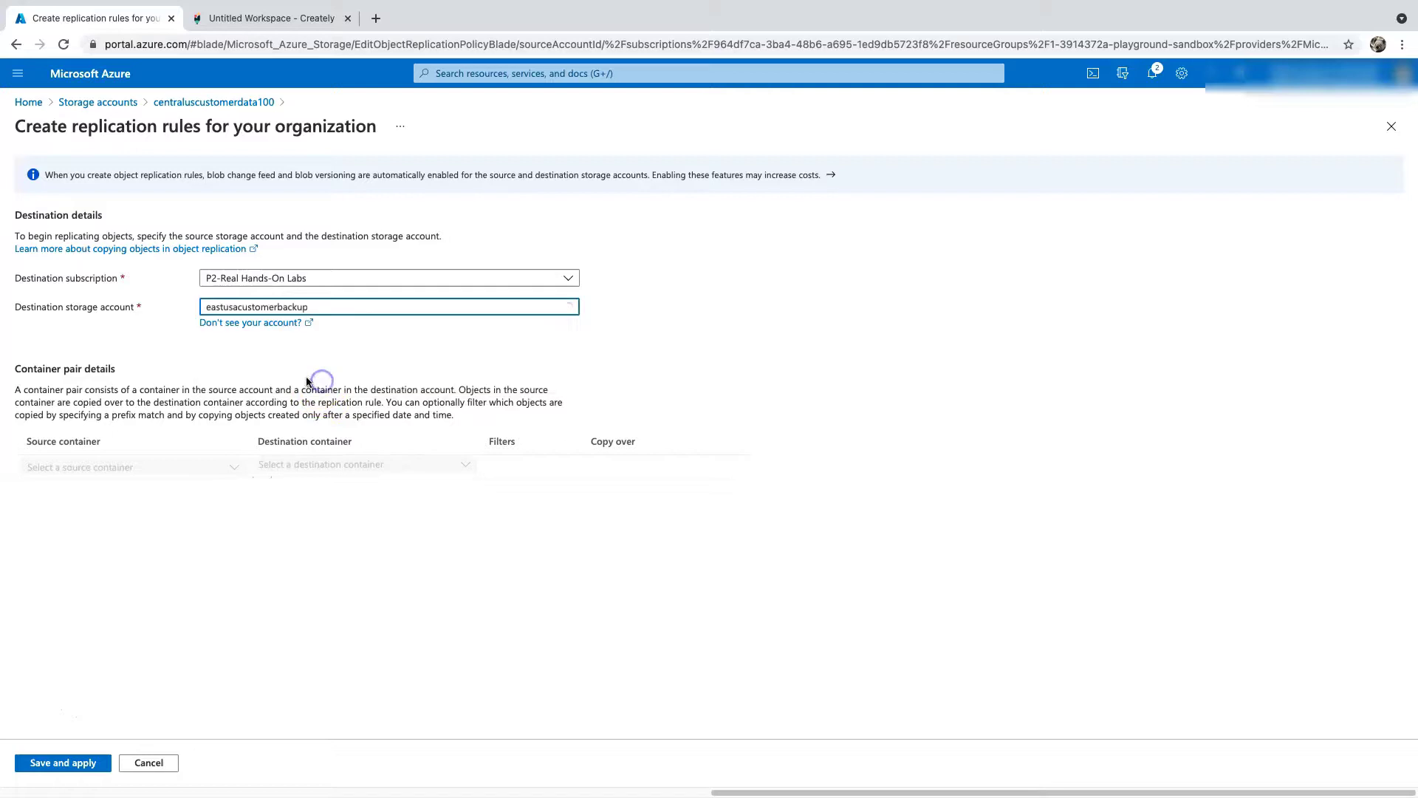
# Step: Pair the source container centraluscustomerdata100 with the destination container eastuscustomerbackup in the replication rule
pyautogui.click(159, 469)
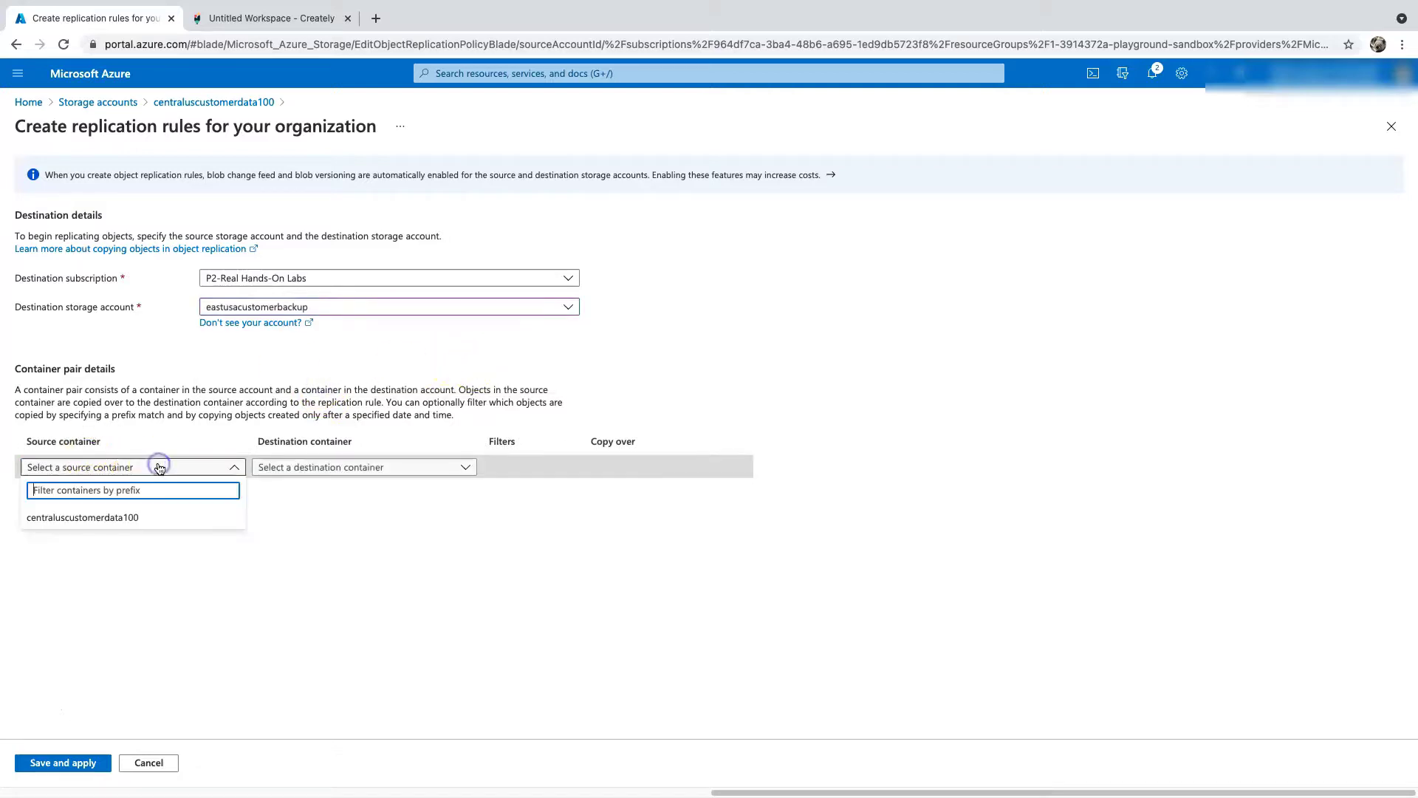
pyautogui.click(101, 516)
pyautogui.click(369, 467)
pyautogui.click(295, 514)
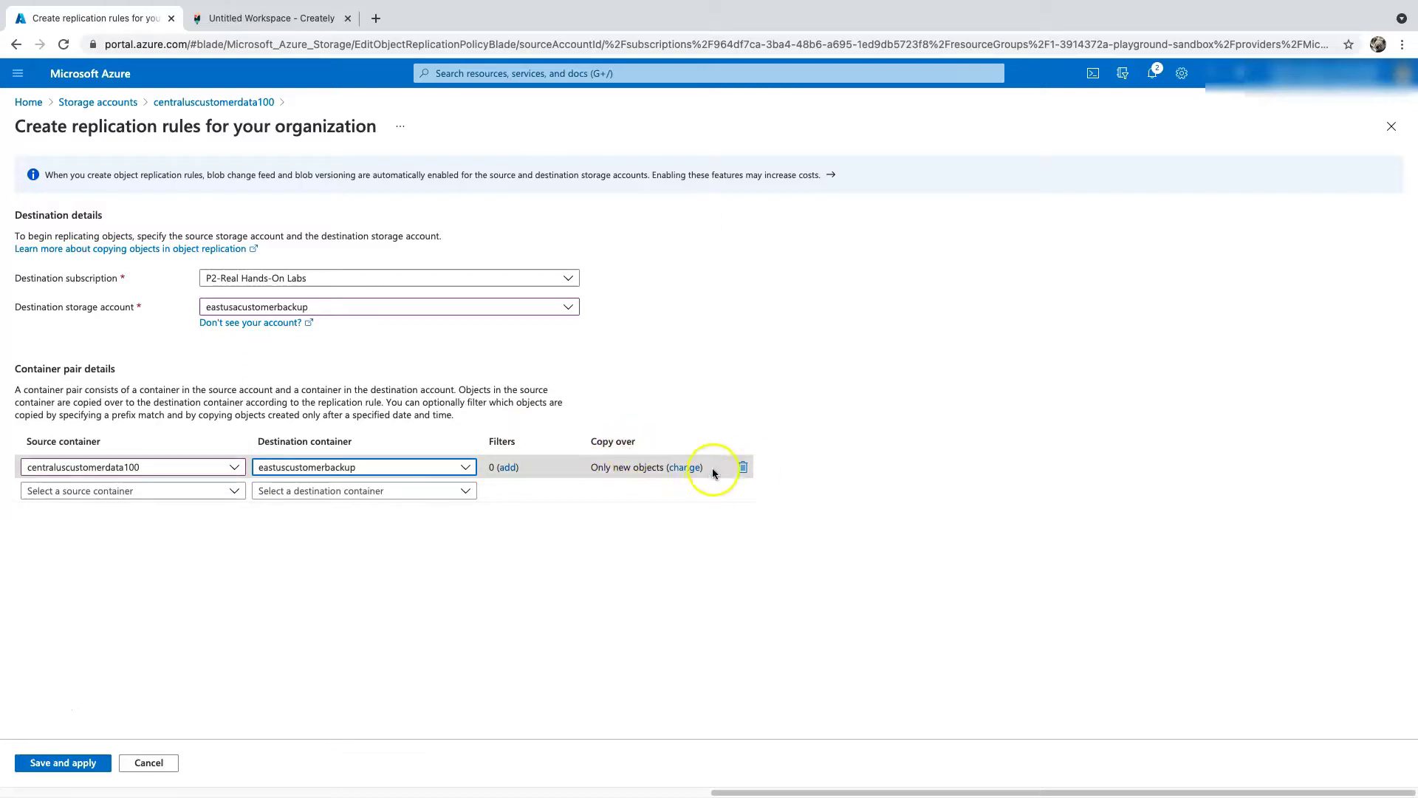
# Step: Save and apply the replication rule with Copy over set to Everything for the container pair, and check the portal notifications
pyautogui.click(691, 470)
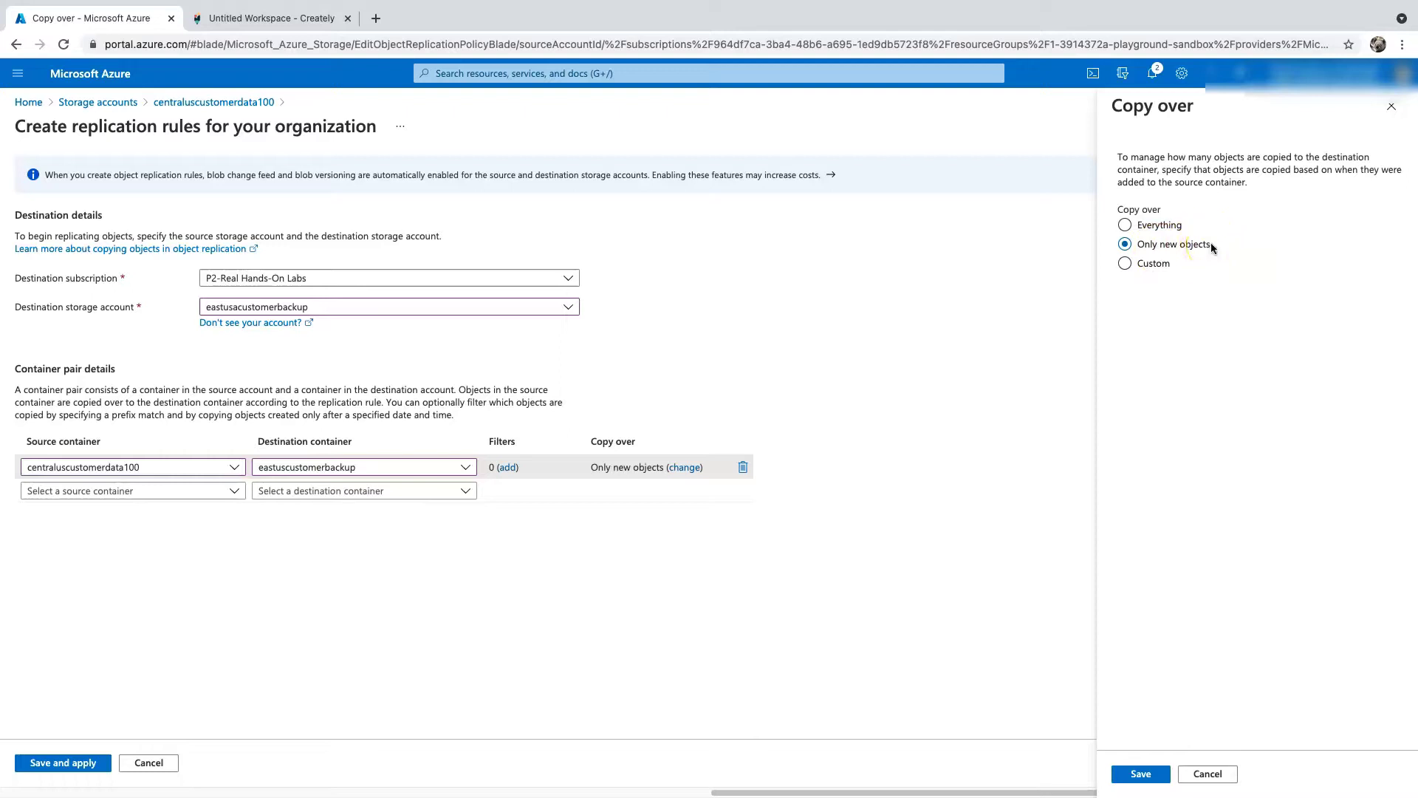
pyautogui.click(1131, 268)
pyautogui.click(1127, 225)
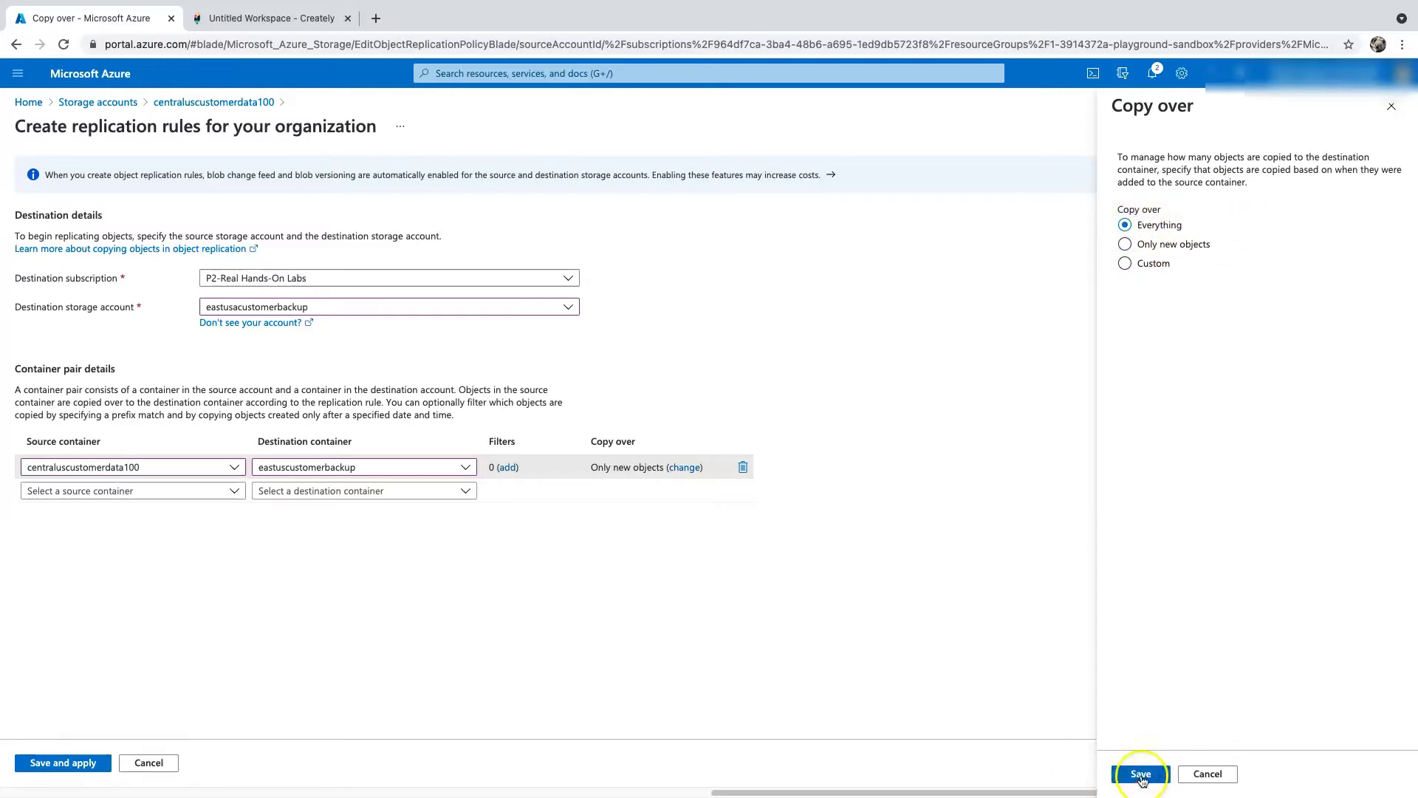
pyautogui.click(1141, 774)
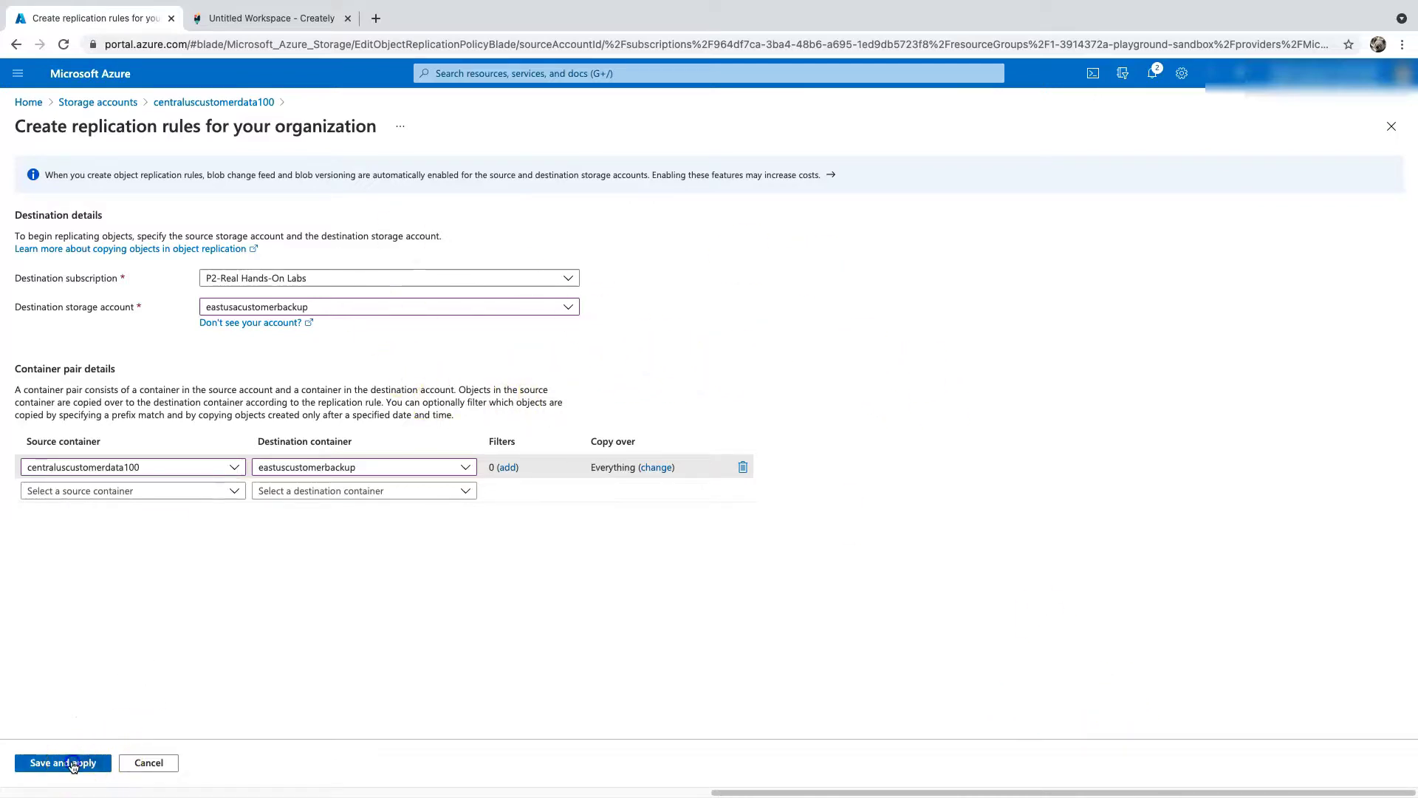
pyautogui.click(49, 761)
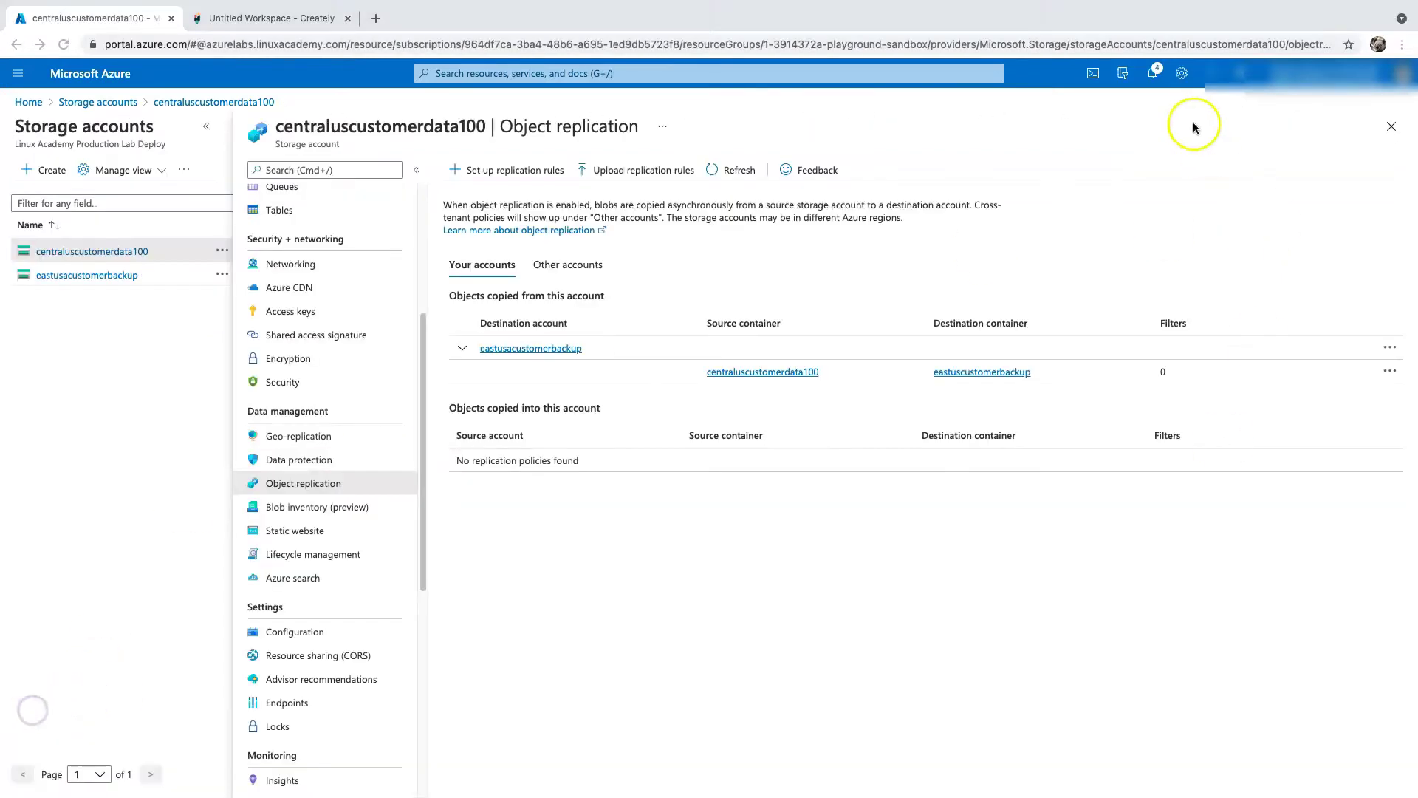
pyautogui.click(1153, 80)
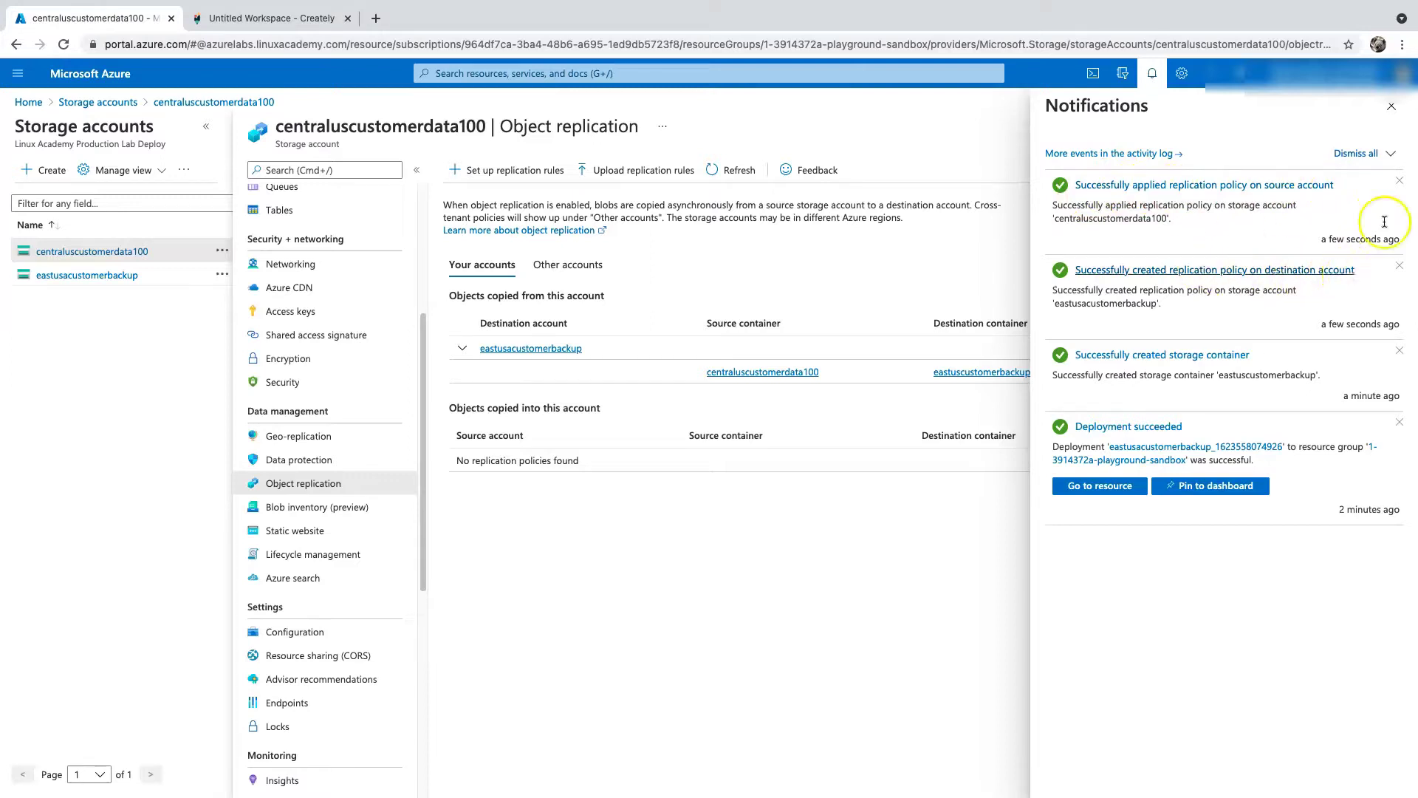
pyautogui.click(1392, 107)
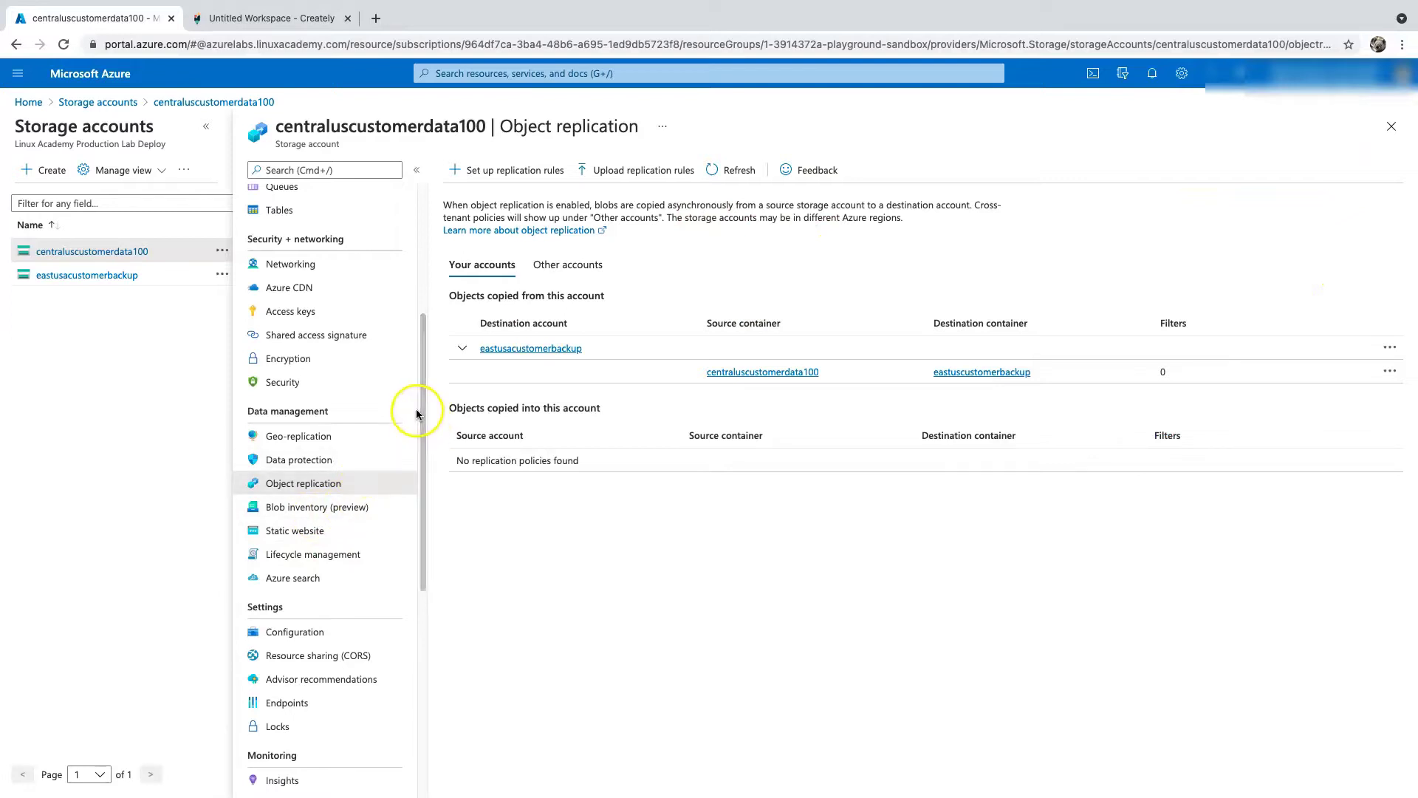
# Step: Open the Sample.txt blob in the centraluscustomerdata100 container of the source storage account
pyautogui.moveTo(417, 412); pyautogui.dragTo(421, 297)
pyautogui.click(298, 376)
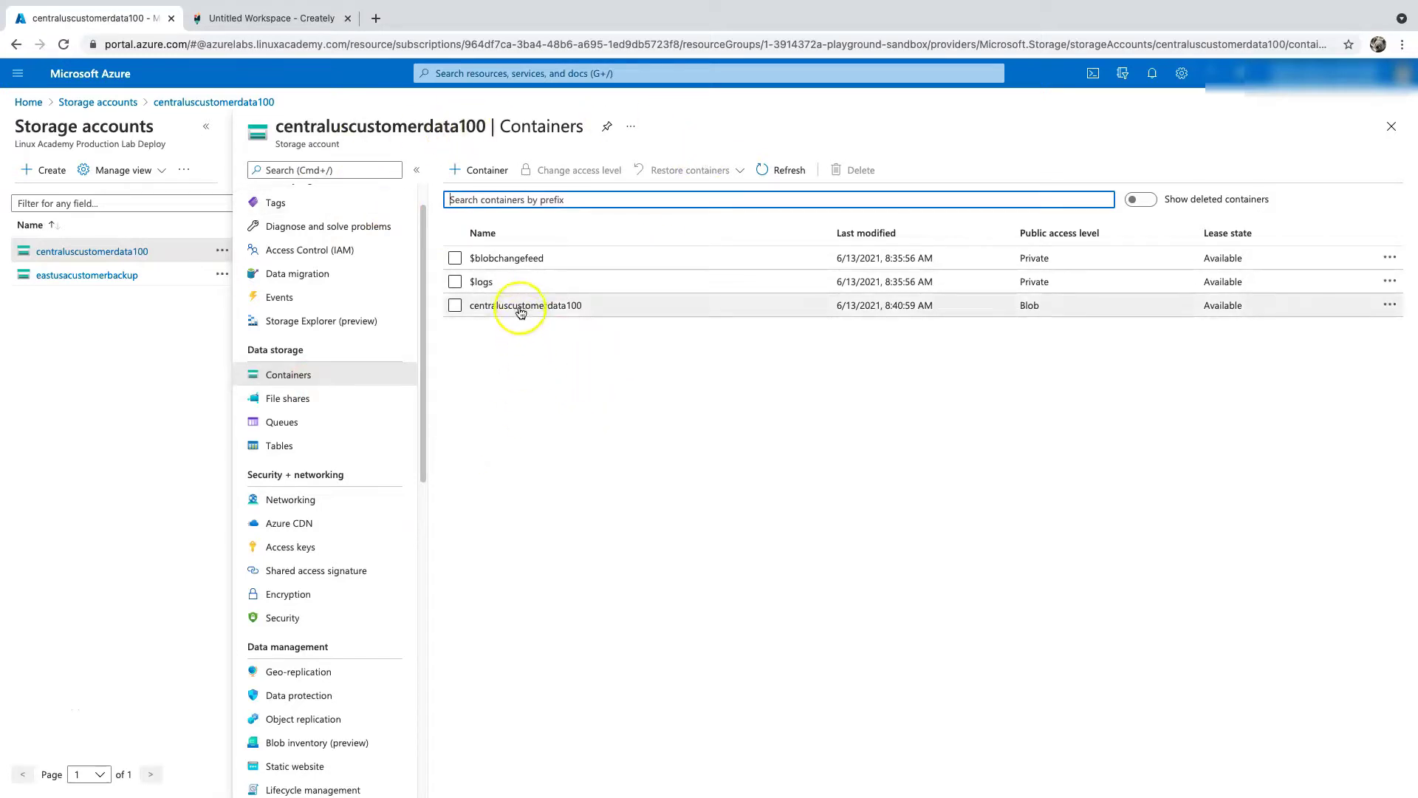
pyautogui.click(543, 306)
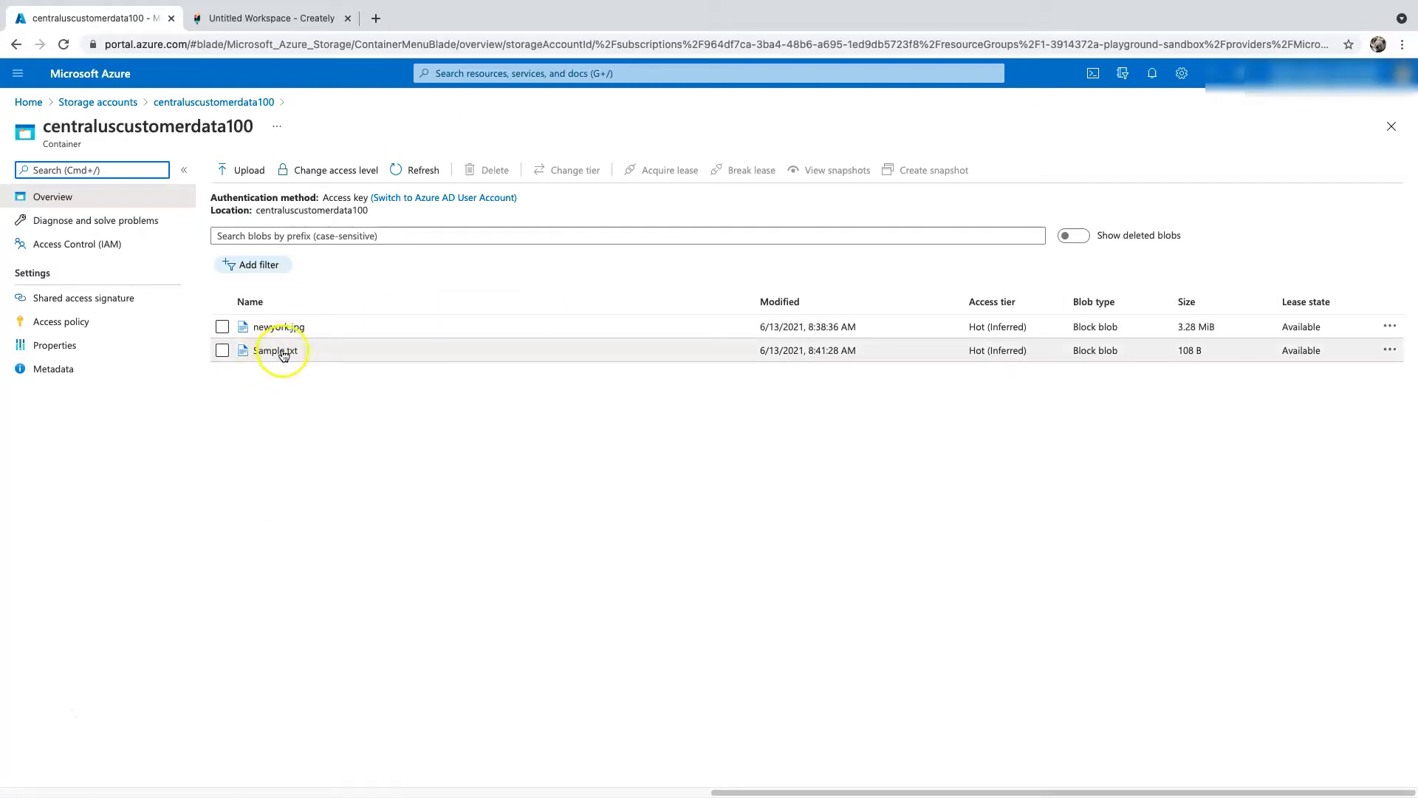
pyautogui.click(280, 353)
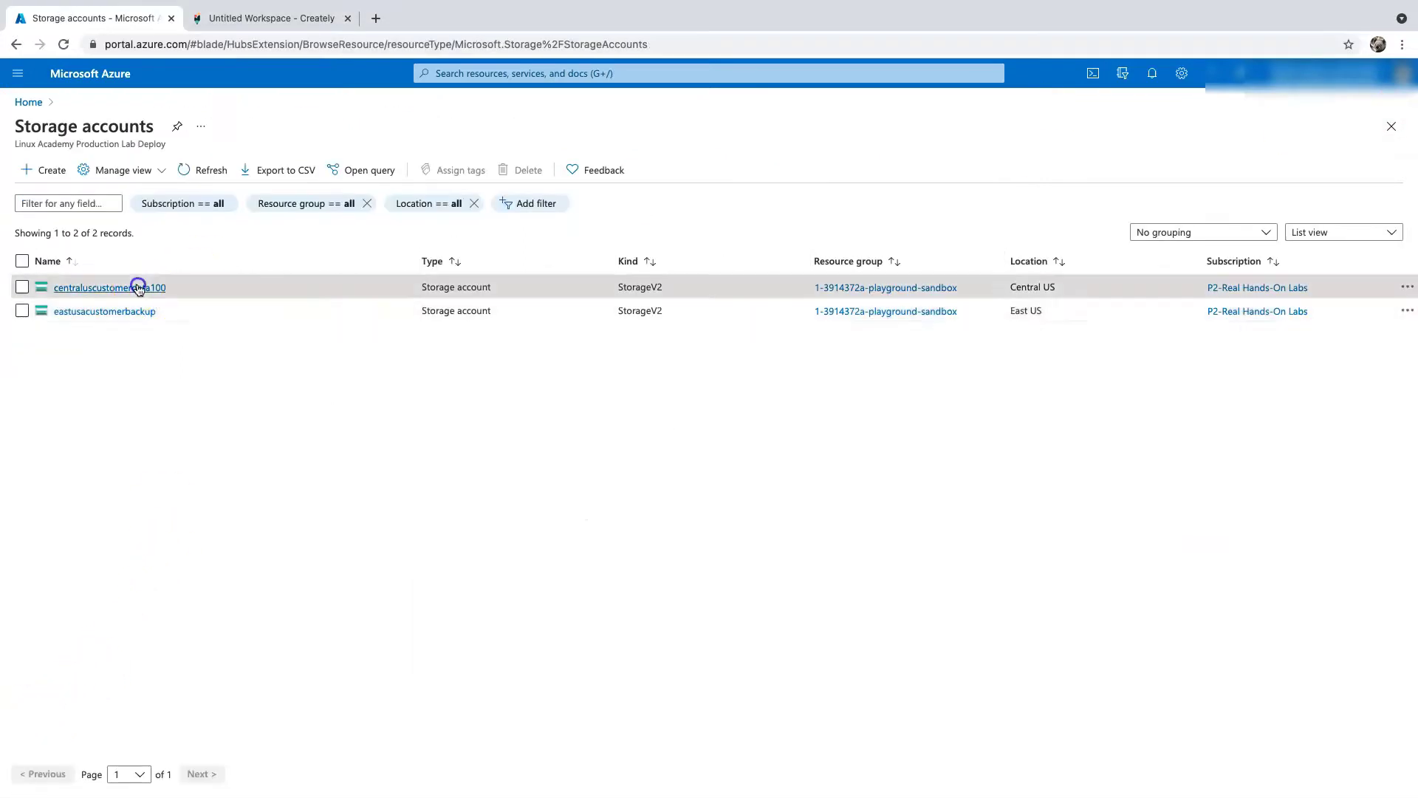
# Step: From the storage accounts list, reopen the centraluscustomerdata100 container and check the object replication status of its Sample.txt blob
pyautogui.click(136, 285)
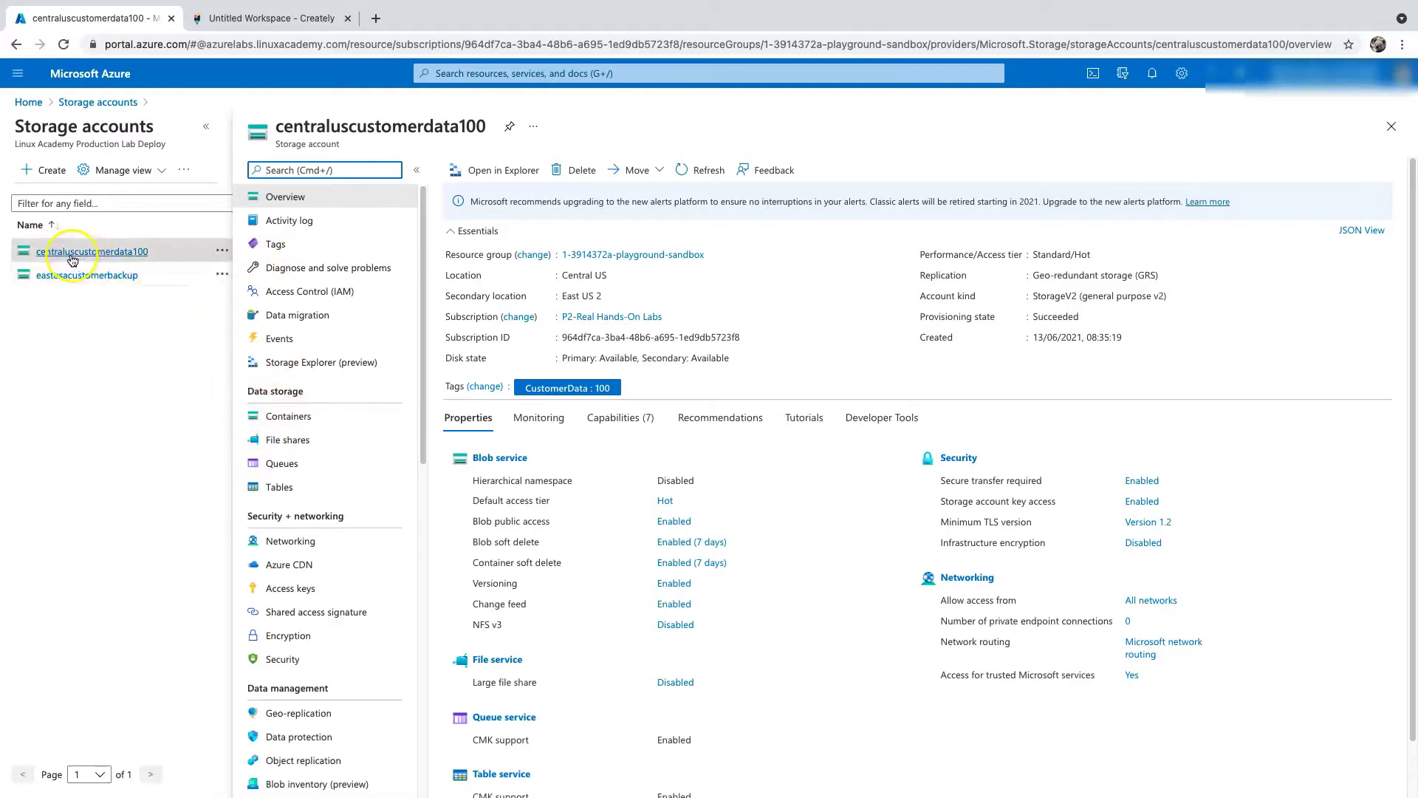
pyautogui.click(299, 414)
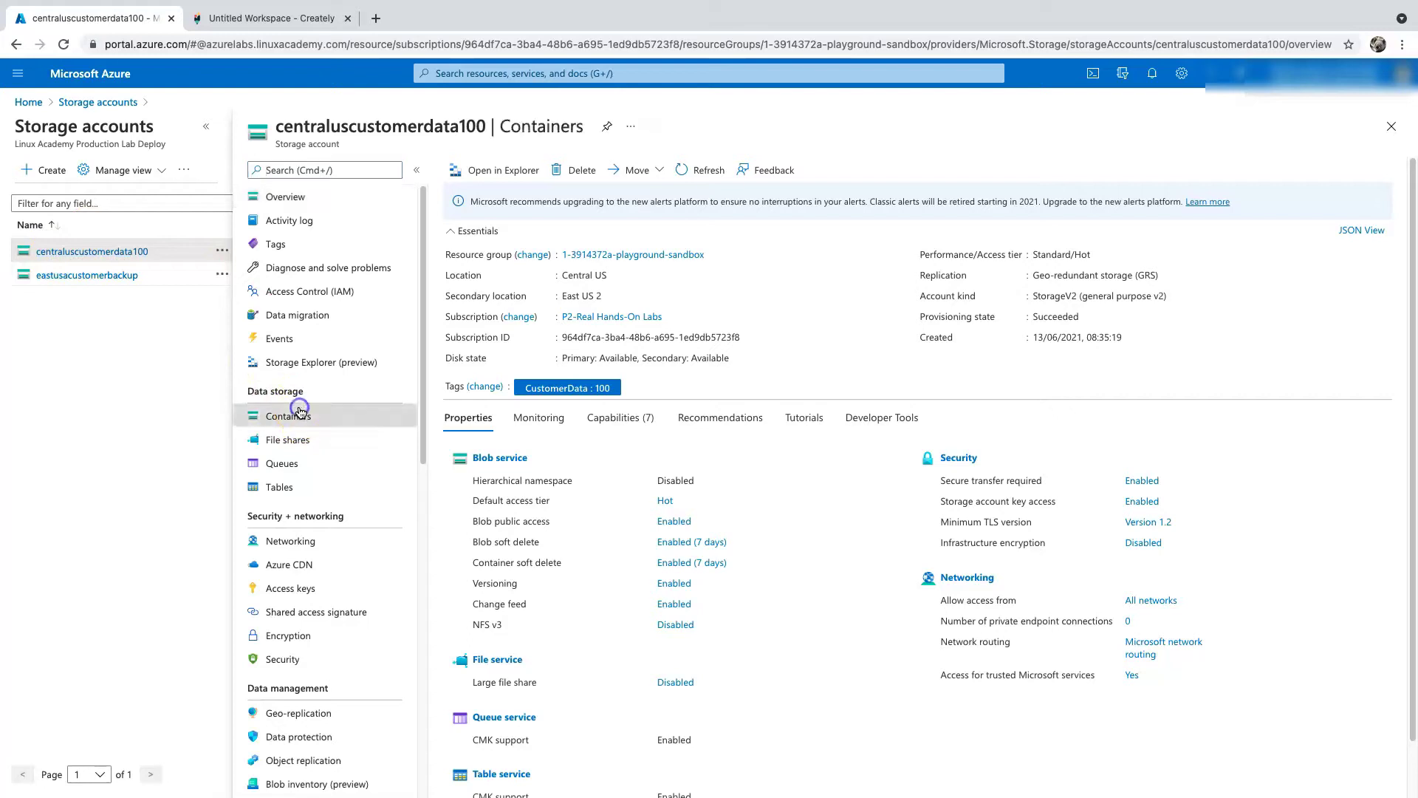
pyautogui.click(580, 306)
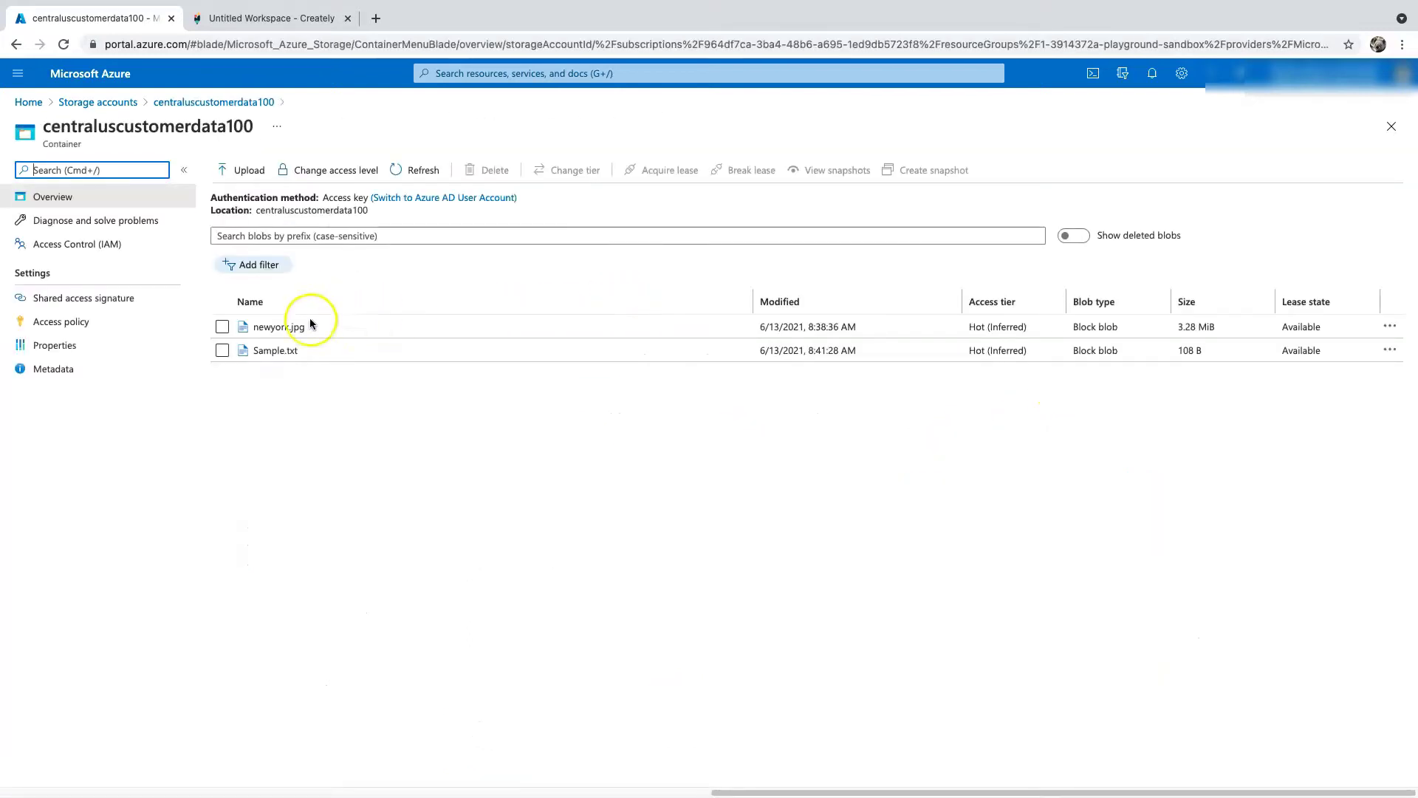
pyautogui.click(275, 352)
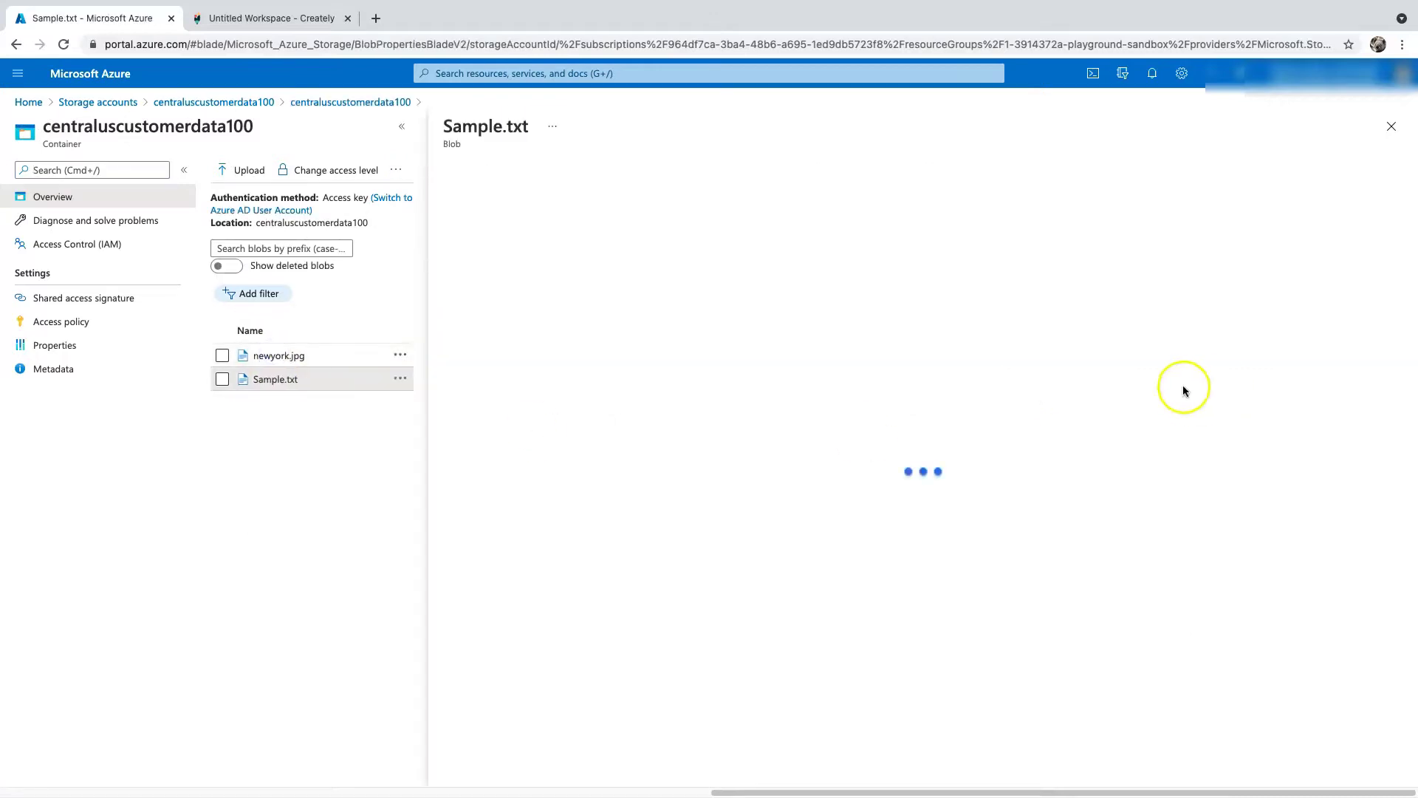
pyautogui.moveTo(1404, 308); pyautogui.dragTo(1405, 344)
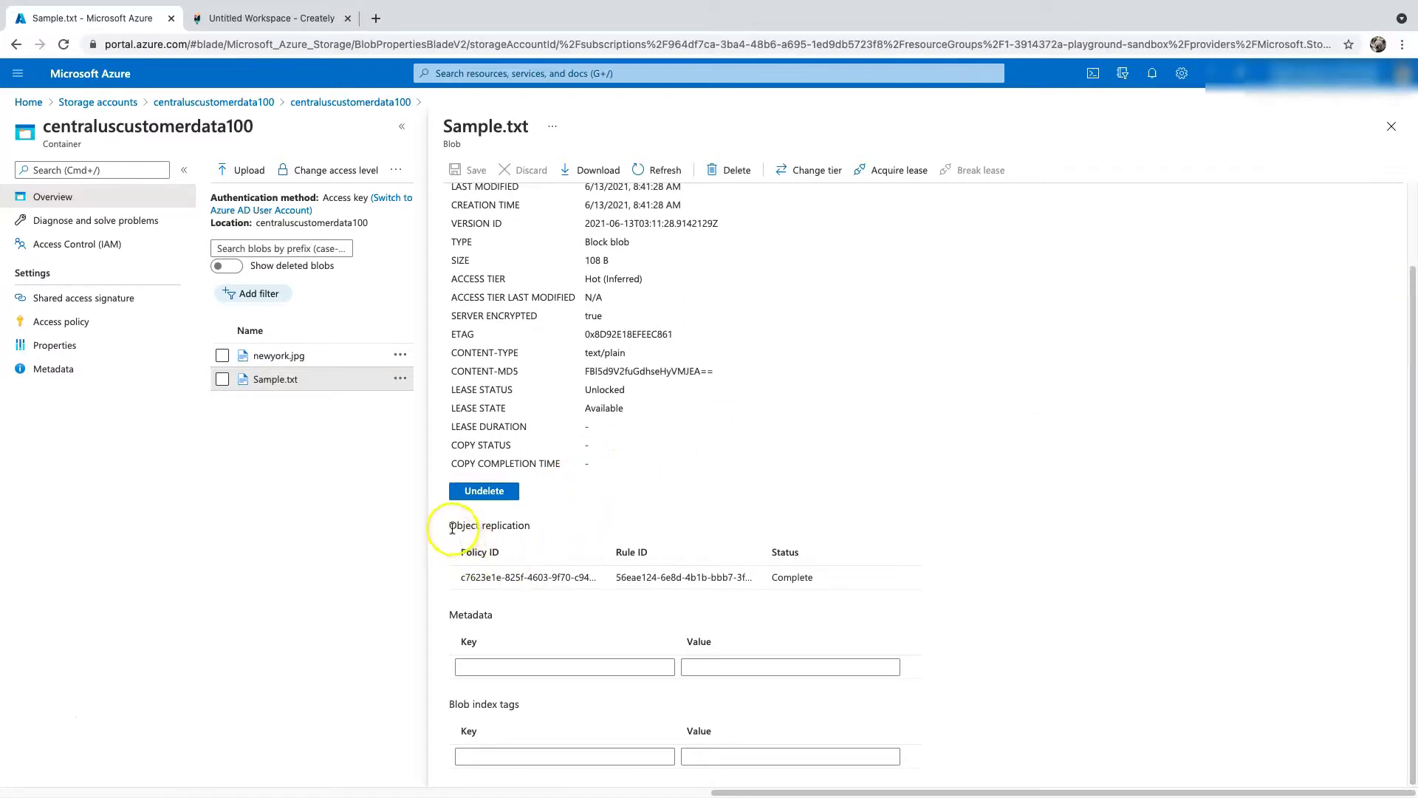
pyautogui.moveTo(451, 525); pyautogui.dragTo(534, 531)
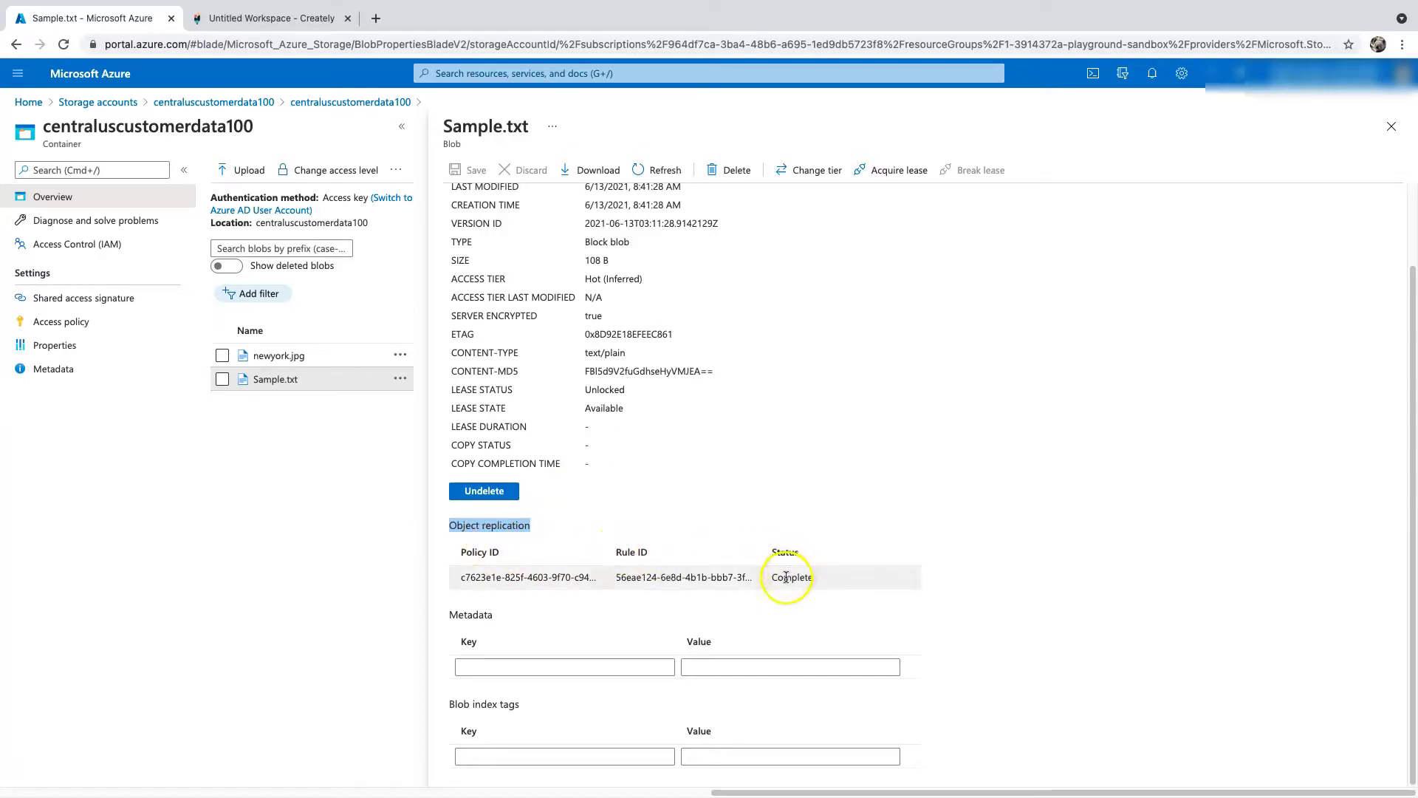
pyautogui.click(1385, 131)
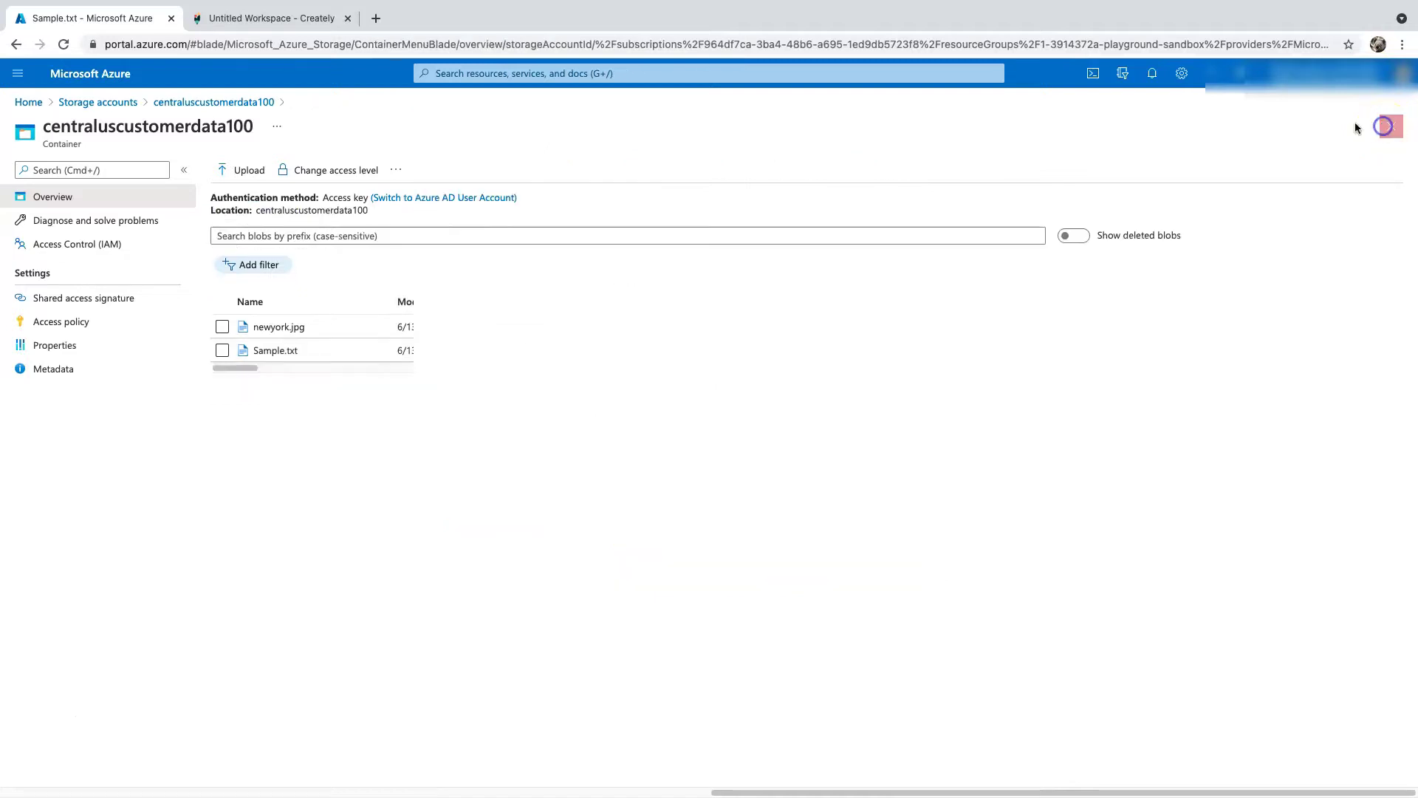
# Step: Check the object replication status of the newyork.jpg blob in the centraluscustomerdata100 container
pyautogui.click(265, 326)
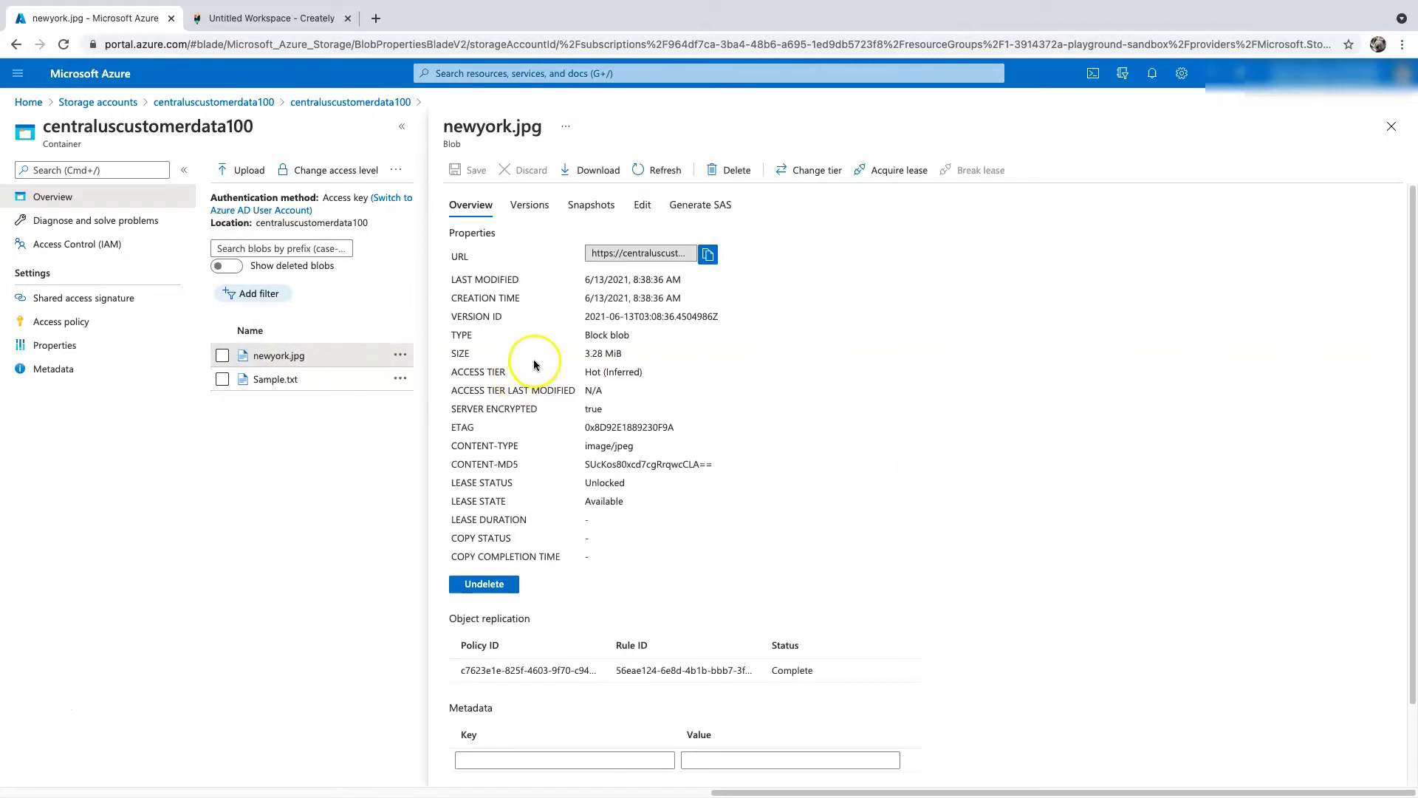
pyautogui.scroll(-2, 761, 515)
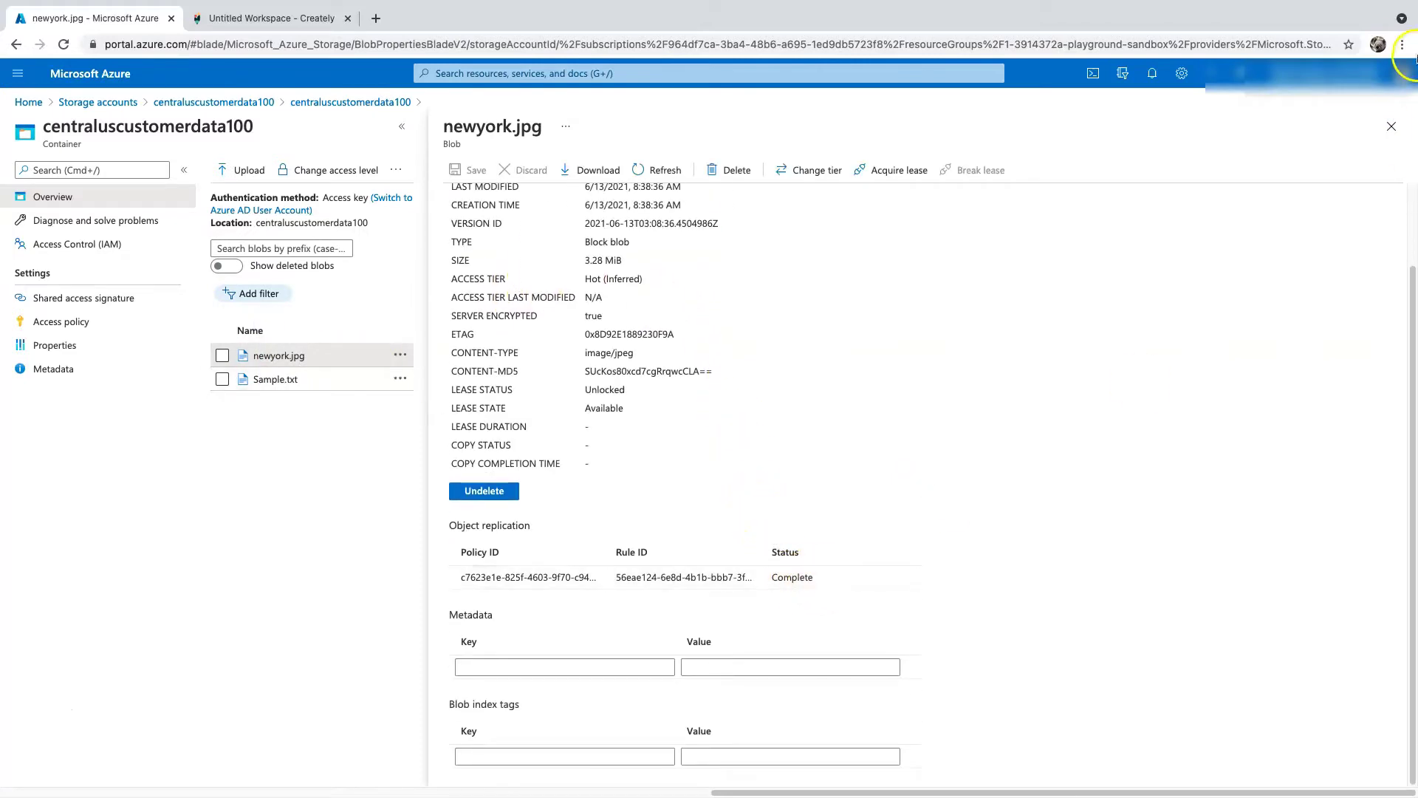
pyautogui.click(1392, 126)
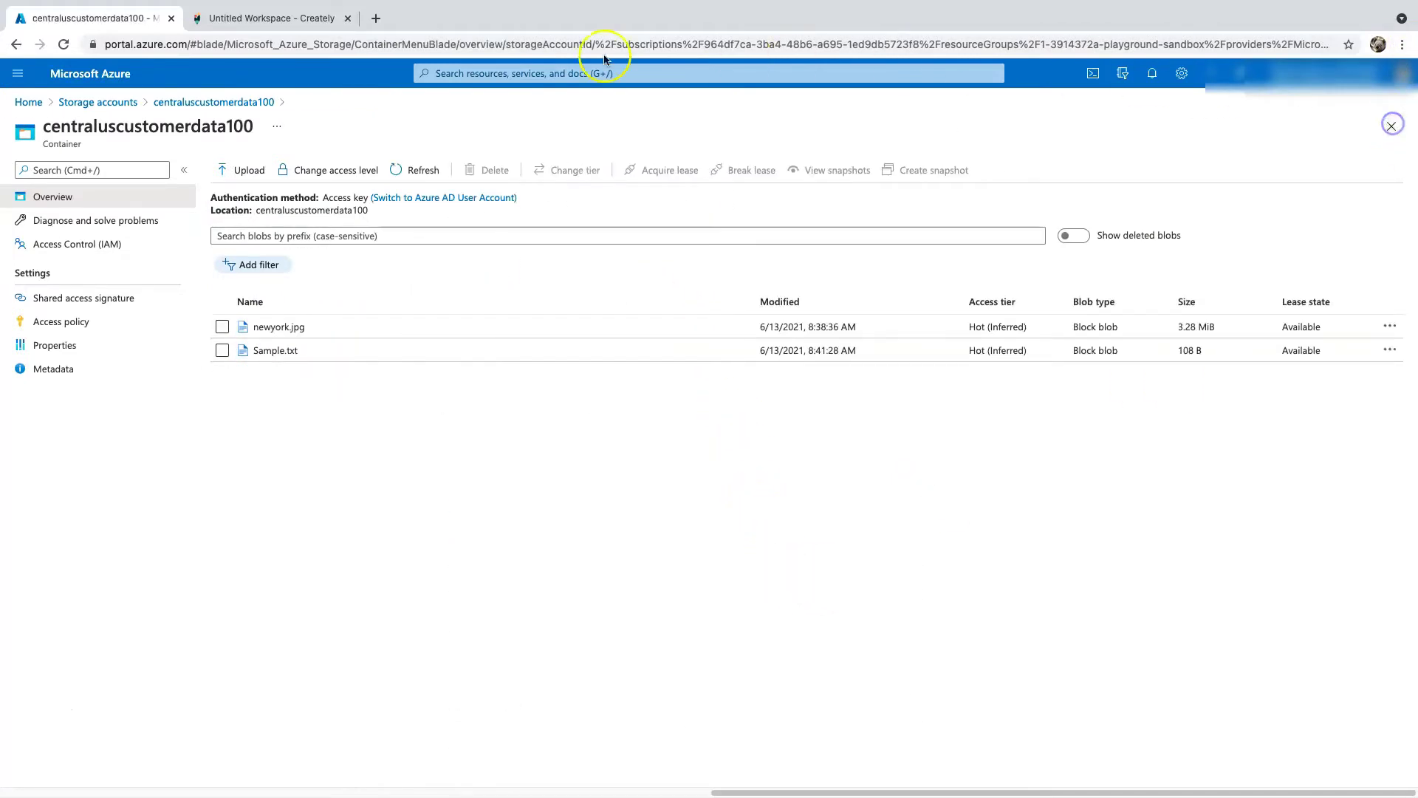
# Step: Check the replicated blobs in the eastuscustomerbackup container of the eastusacustomerbackup storage account
pyautogui.click(97, 102)
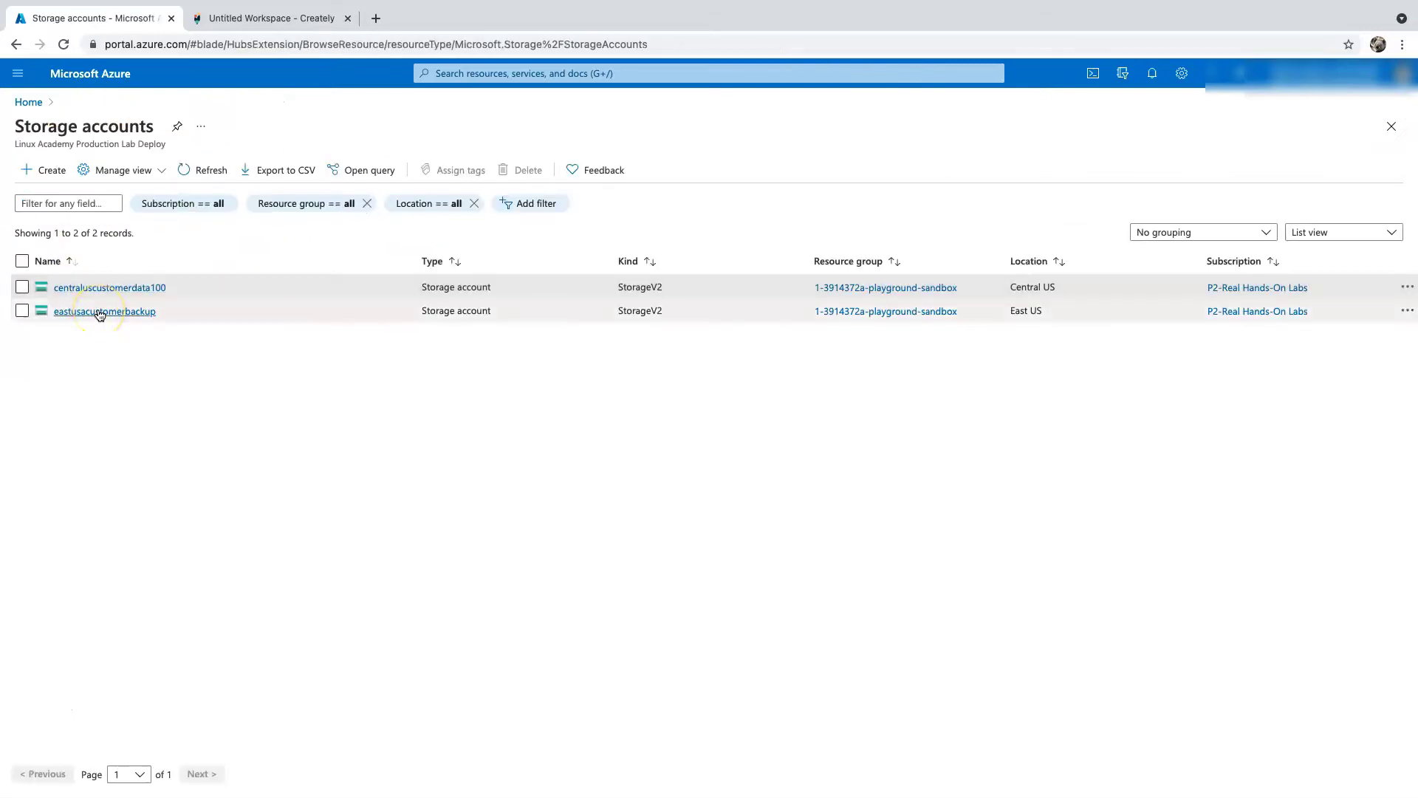
pyautogui.click(101, 312)
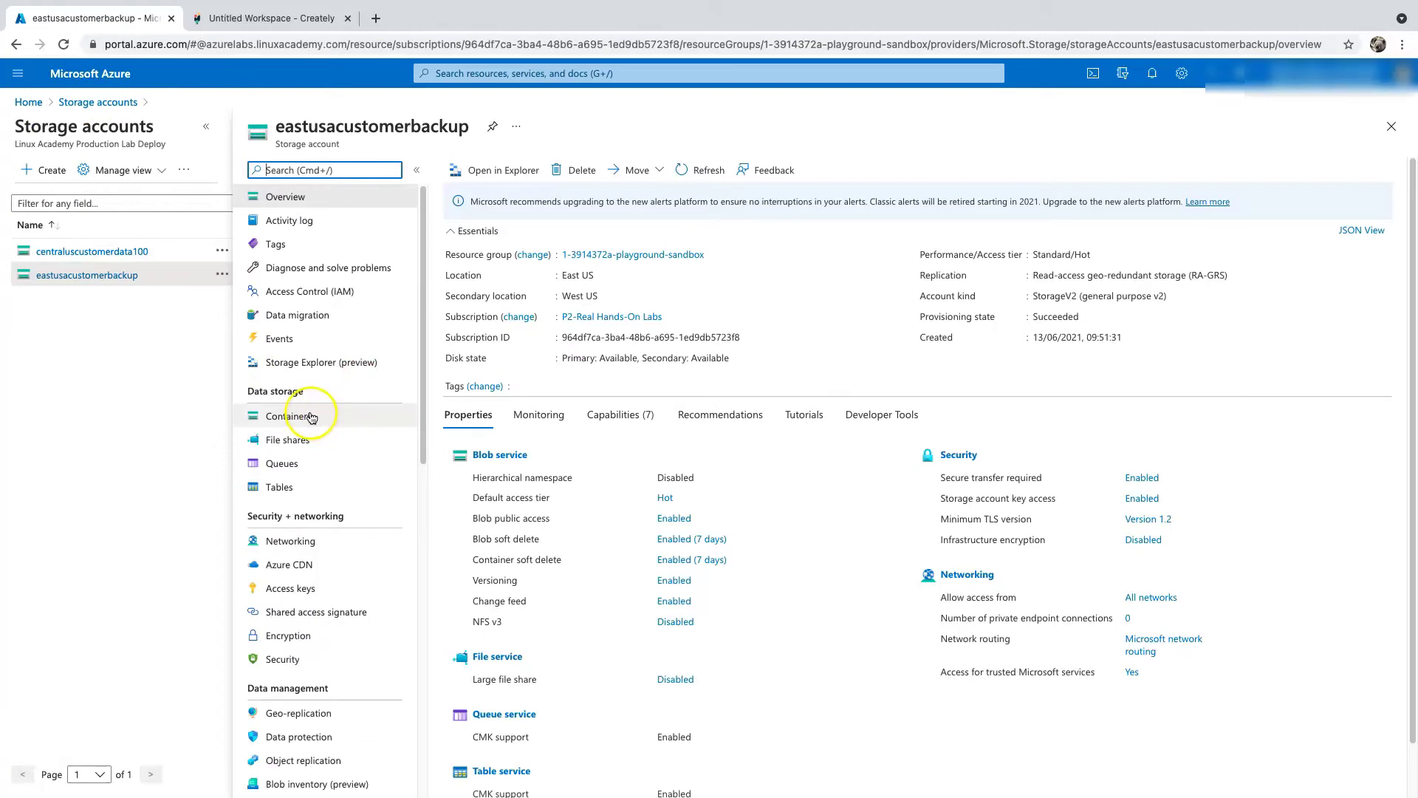
pyautogui.click(312, 418)
pyautogui.click(500, 307)
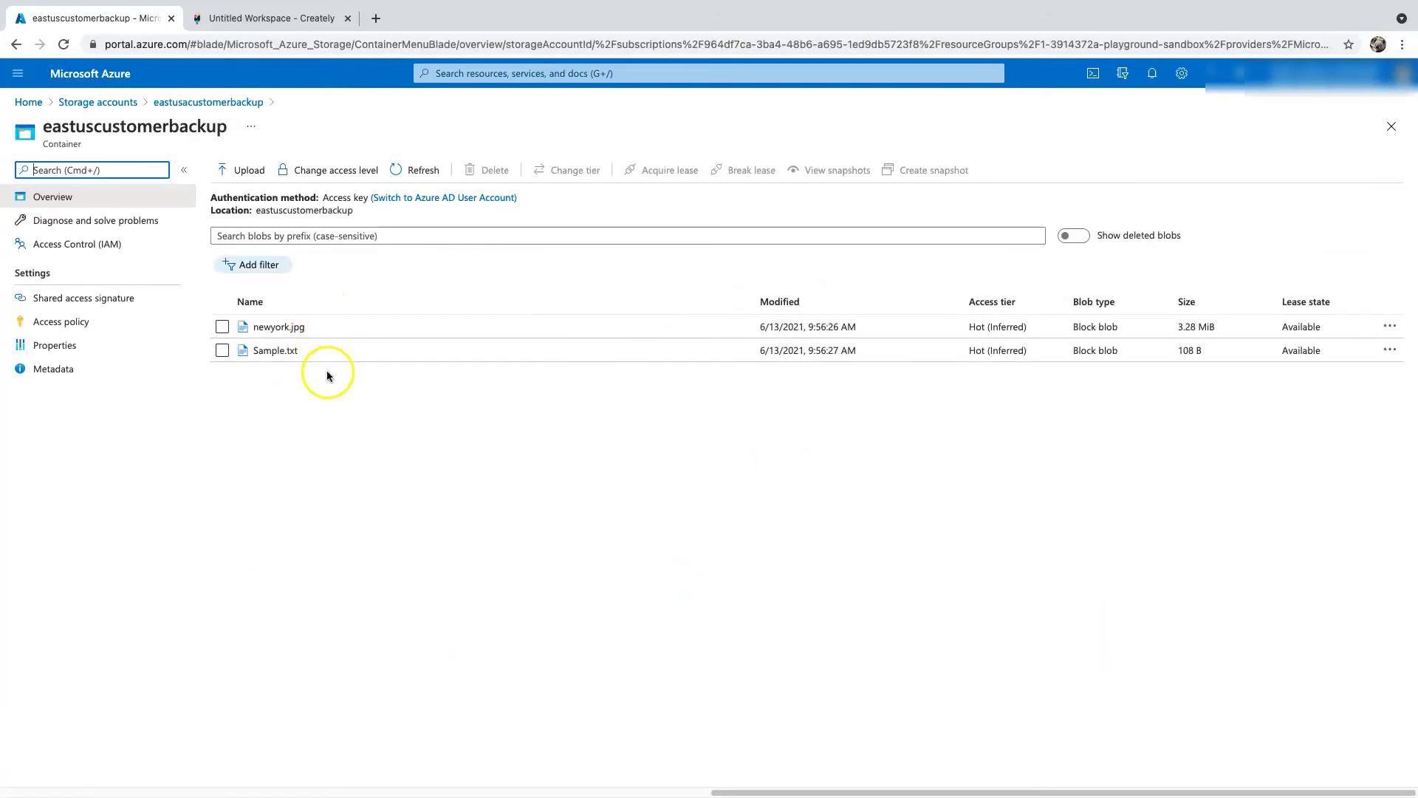
pyautogui.click(31, 714)
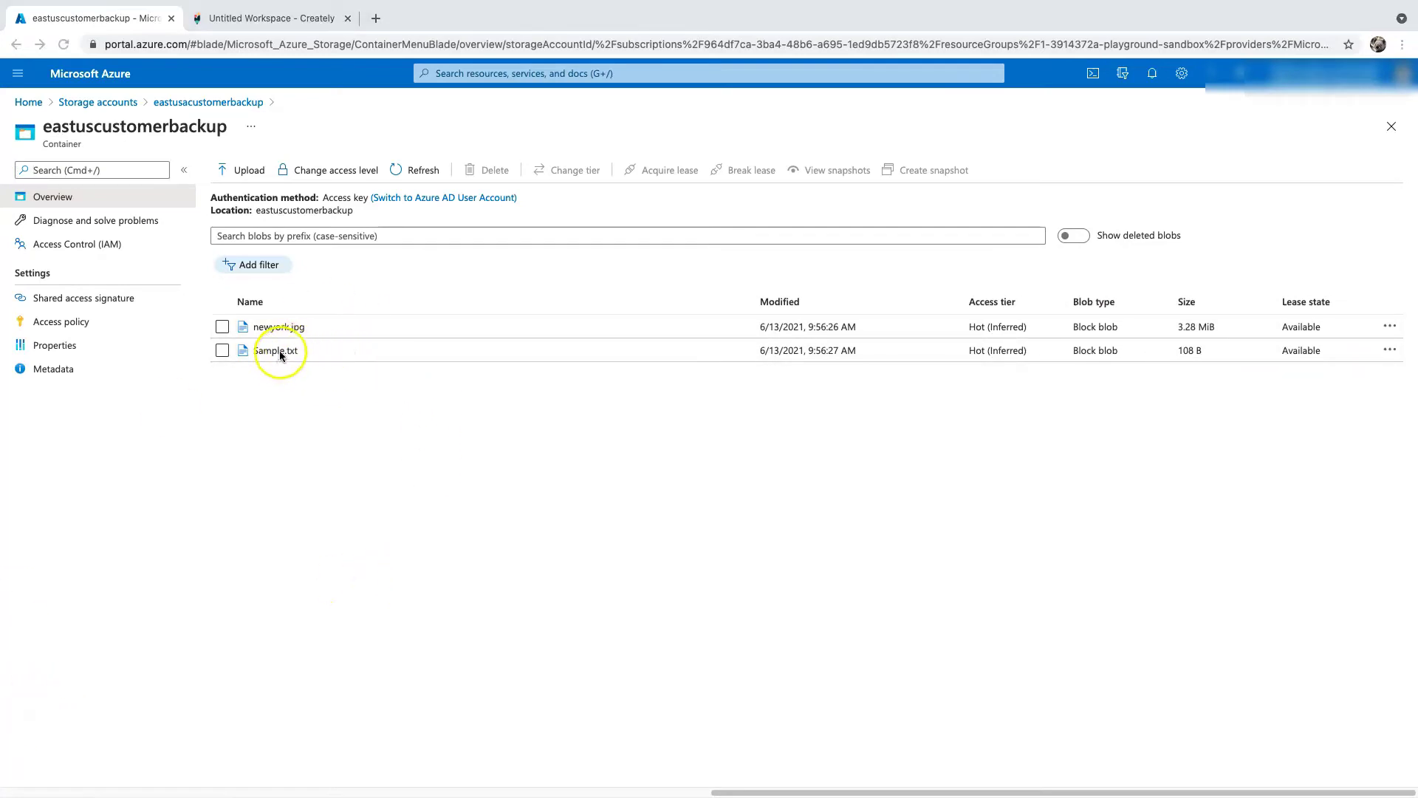
# Step: Copy the URL of Sample.txt in the eastuscustomerbackup container and open it in a new browser tab to read its text
pyautogui.click(314, 350)
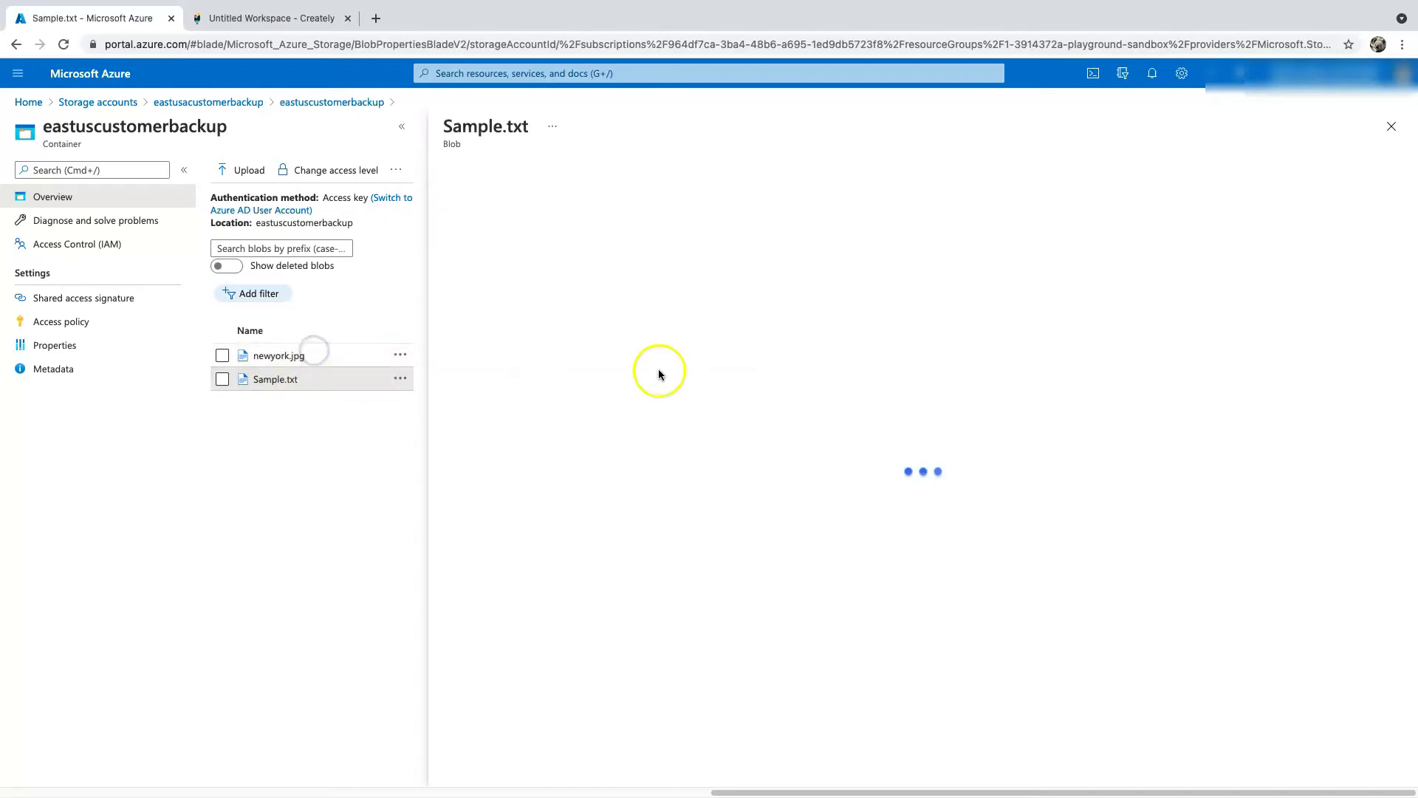
pyautogui.click(762, 254)
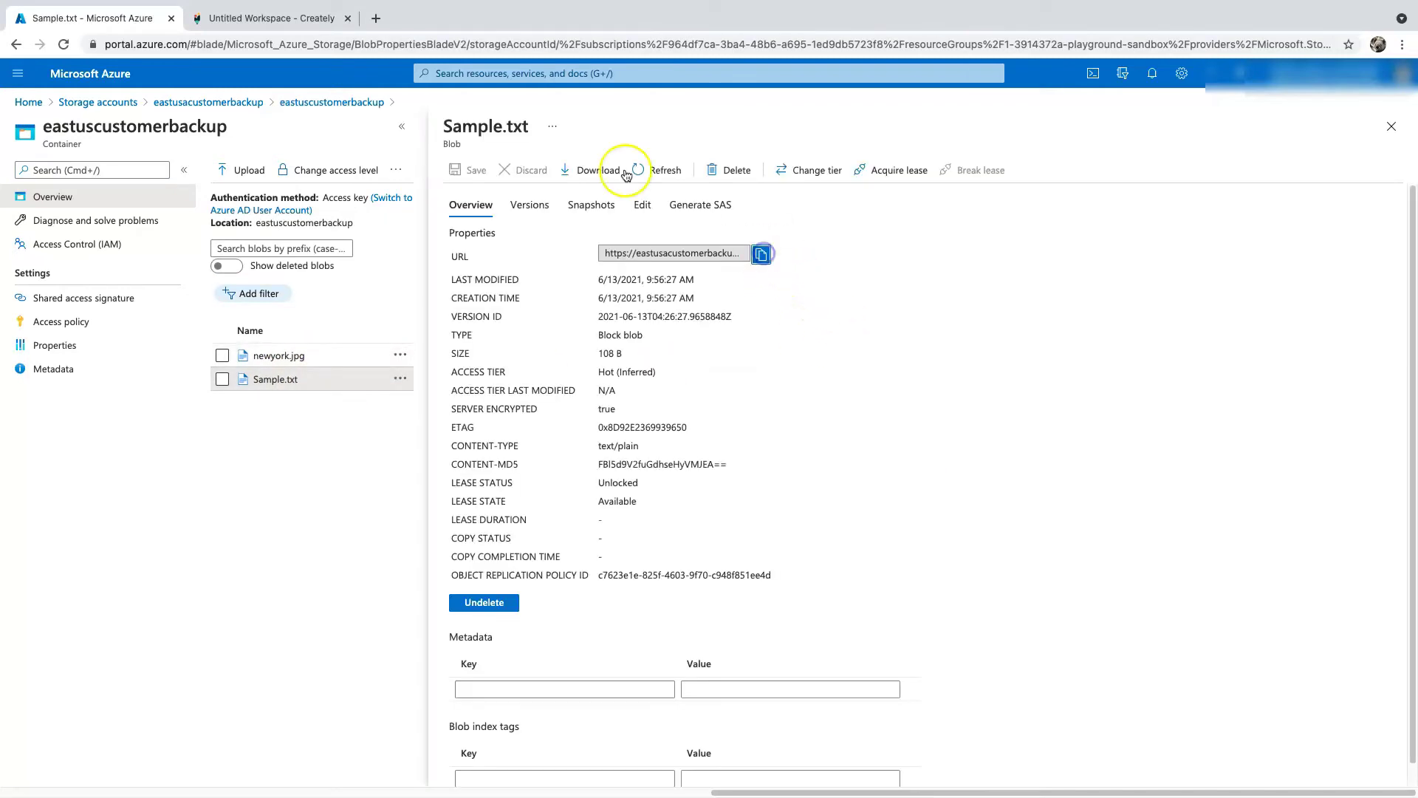
pyautogui.click(376, 18)
pyautogui.press('super+v')
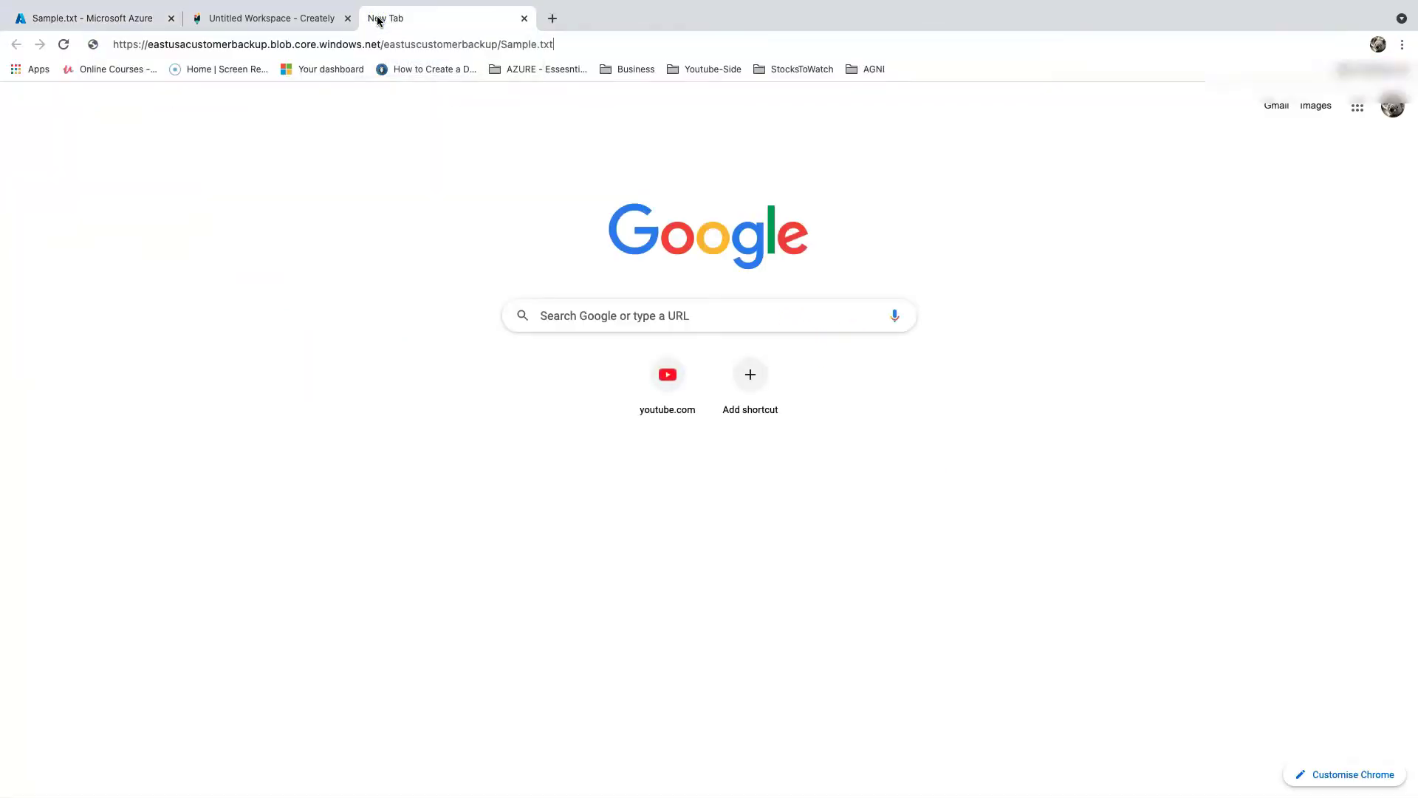
pyautogui.press('Return')
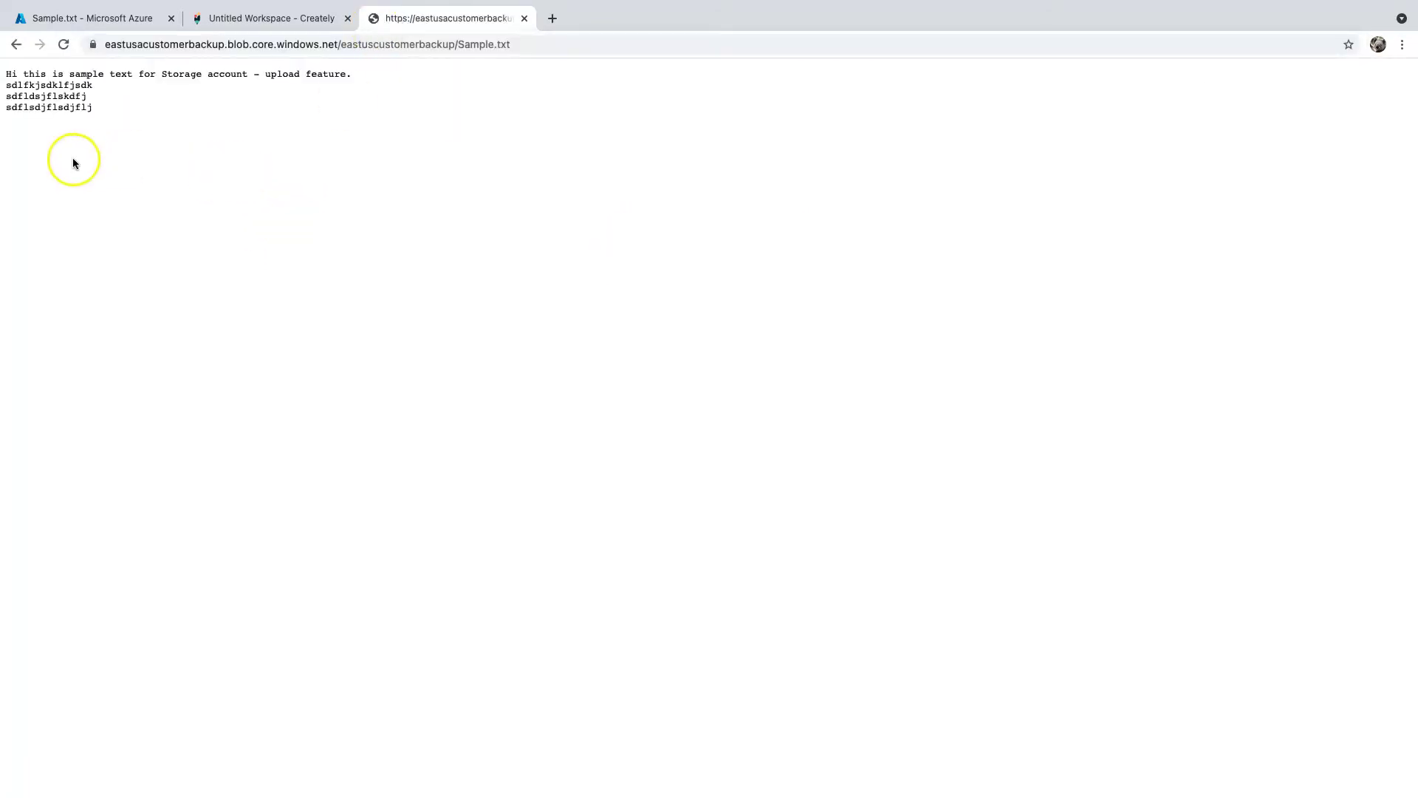
pyautogui.moveTo(94, 108); pyautogui.dragTo(8, 88)
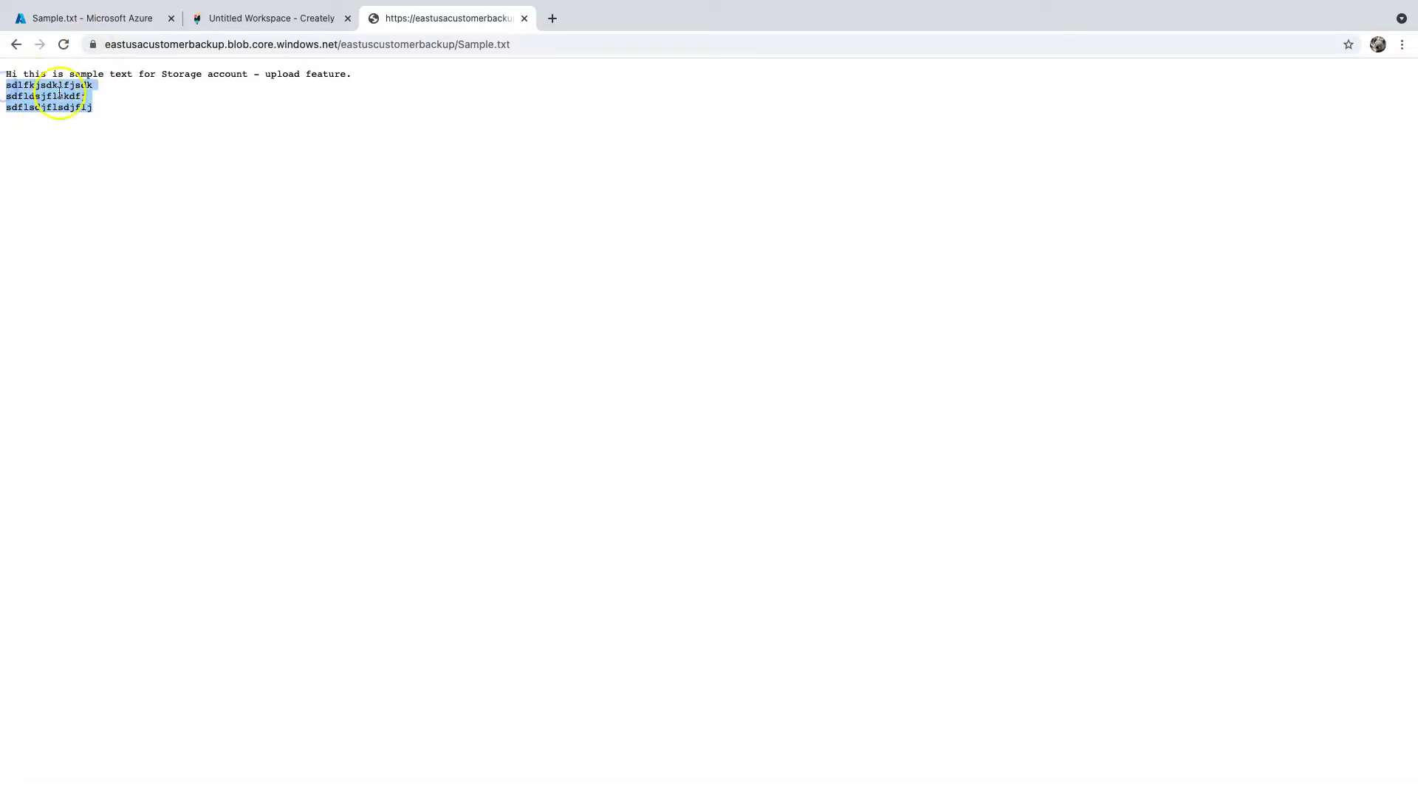
# Step: Close the browser tab and details of the replicated Sample.txt, and return to the list of storage accounts
pyautogui.click(524, 17)
pyautogui.click(1393, 127)
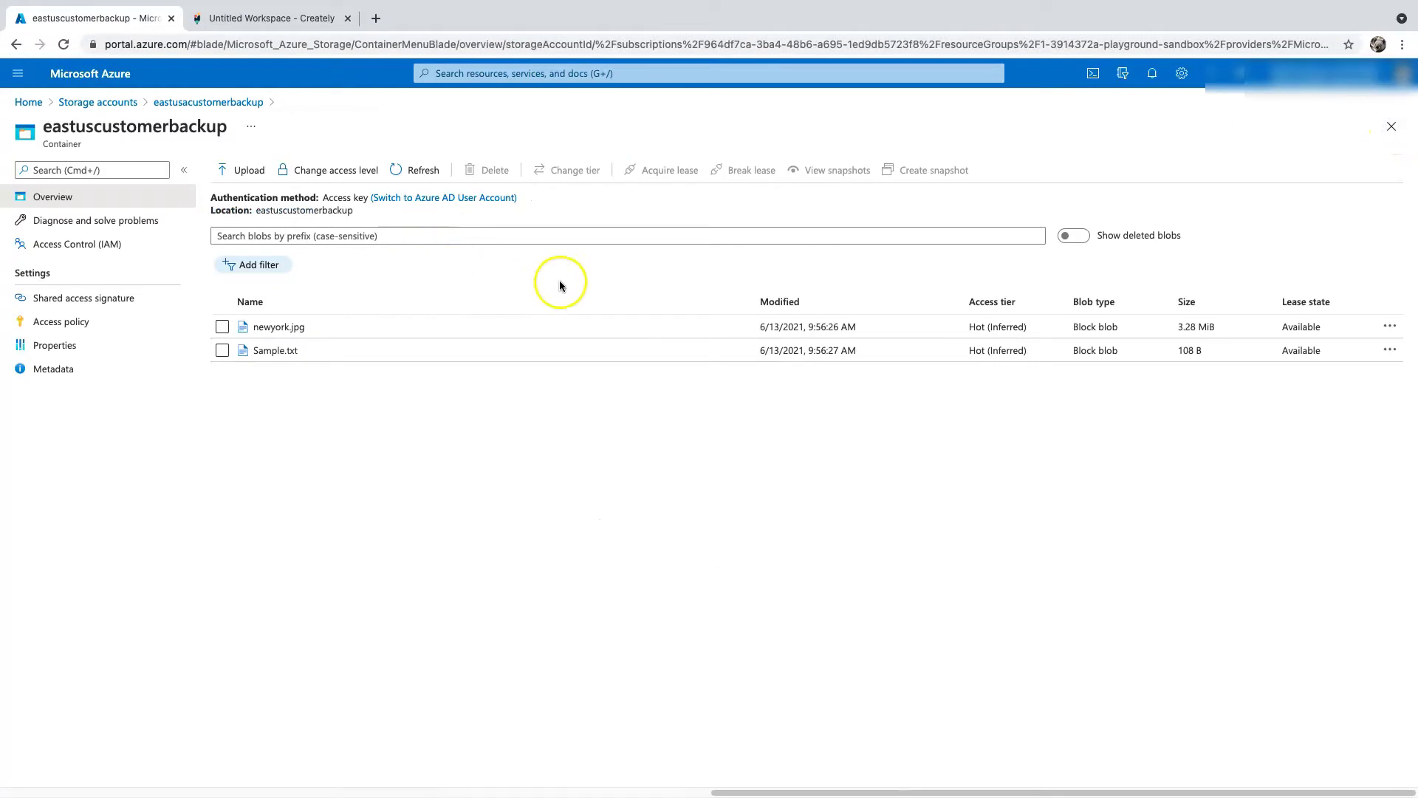
pyautogui.click(110, 102)
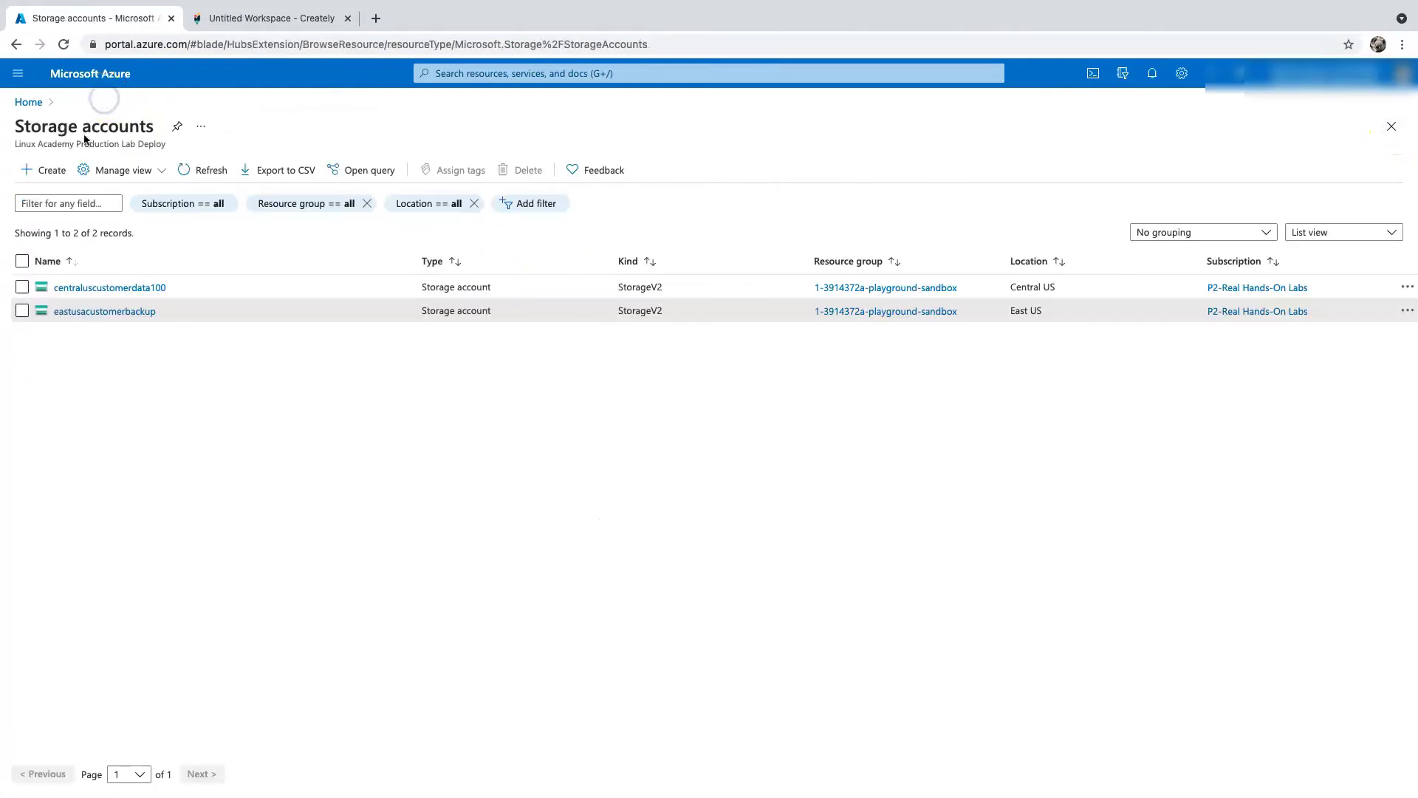